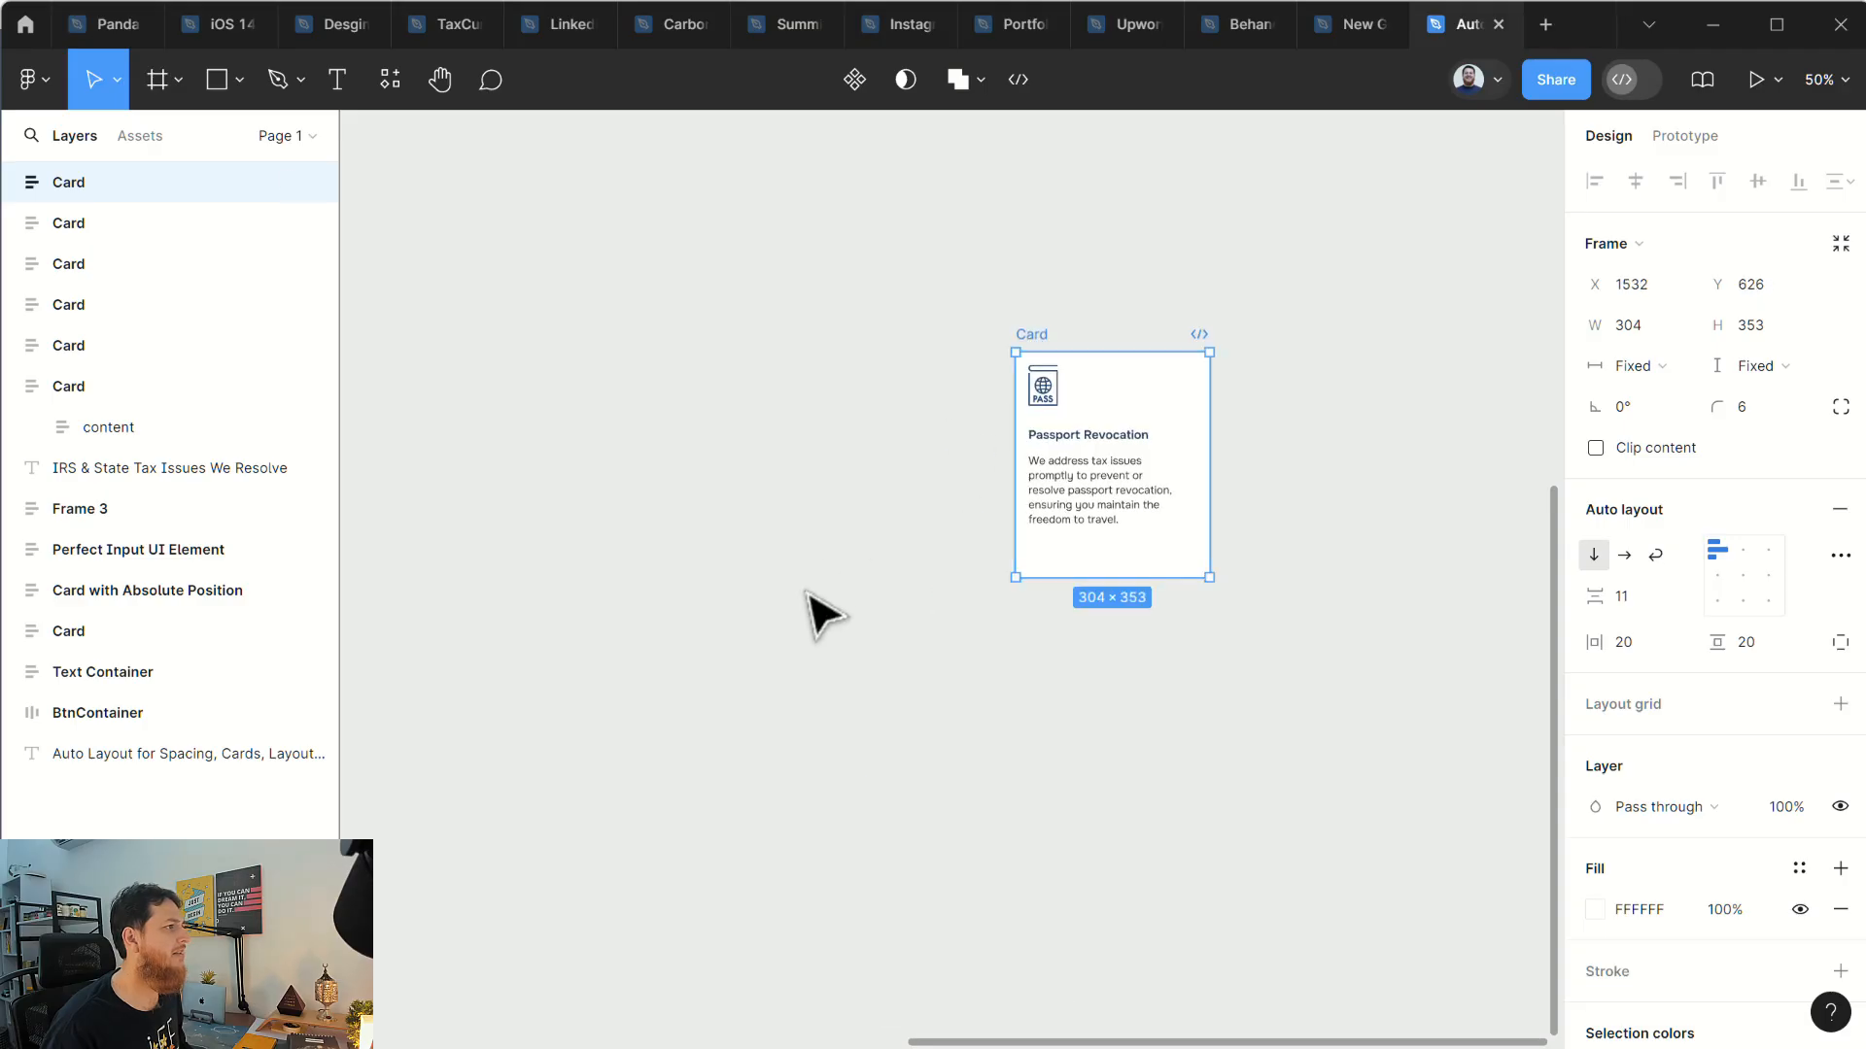
Step: Place the Passport Revocation card beside the Tax Penalties card and move the section heading up above the card rows
scroll(812, 592, "down", 4)
scroll(812, 595, "up", 9)
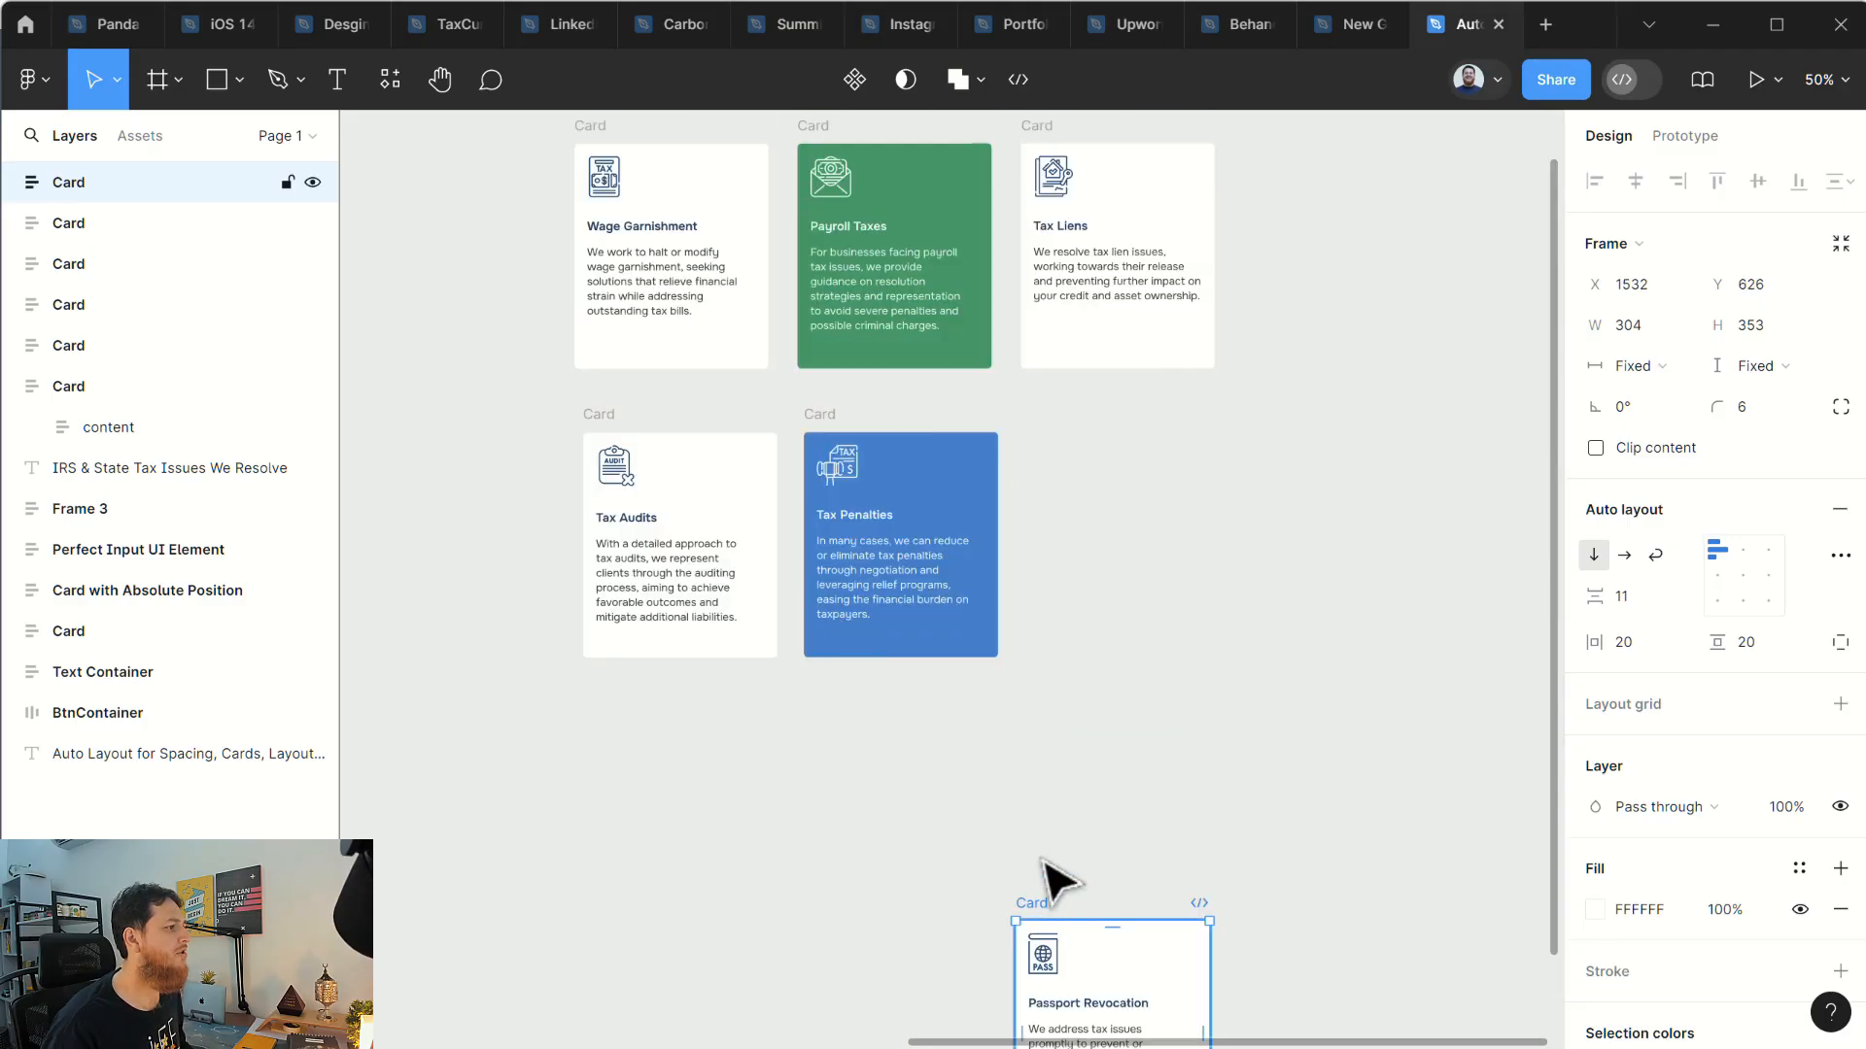
left_click_drag(1042, 913, 1052, 427)
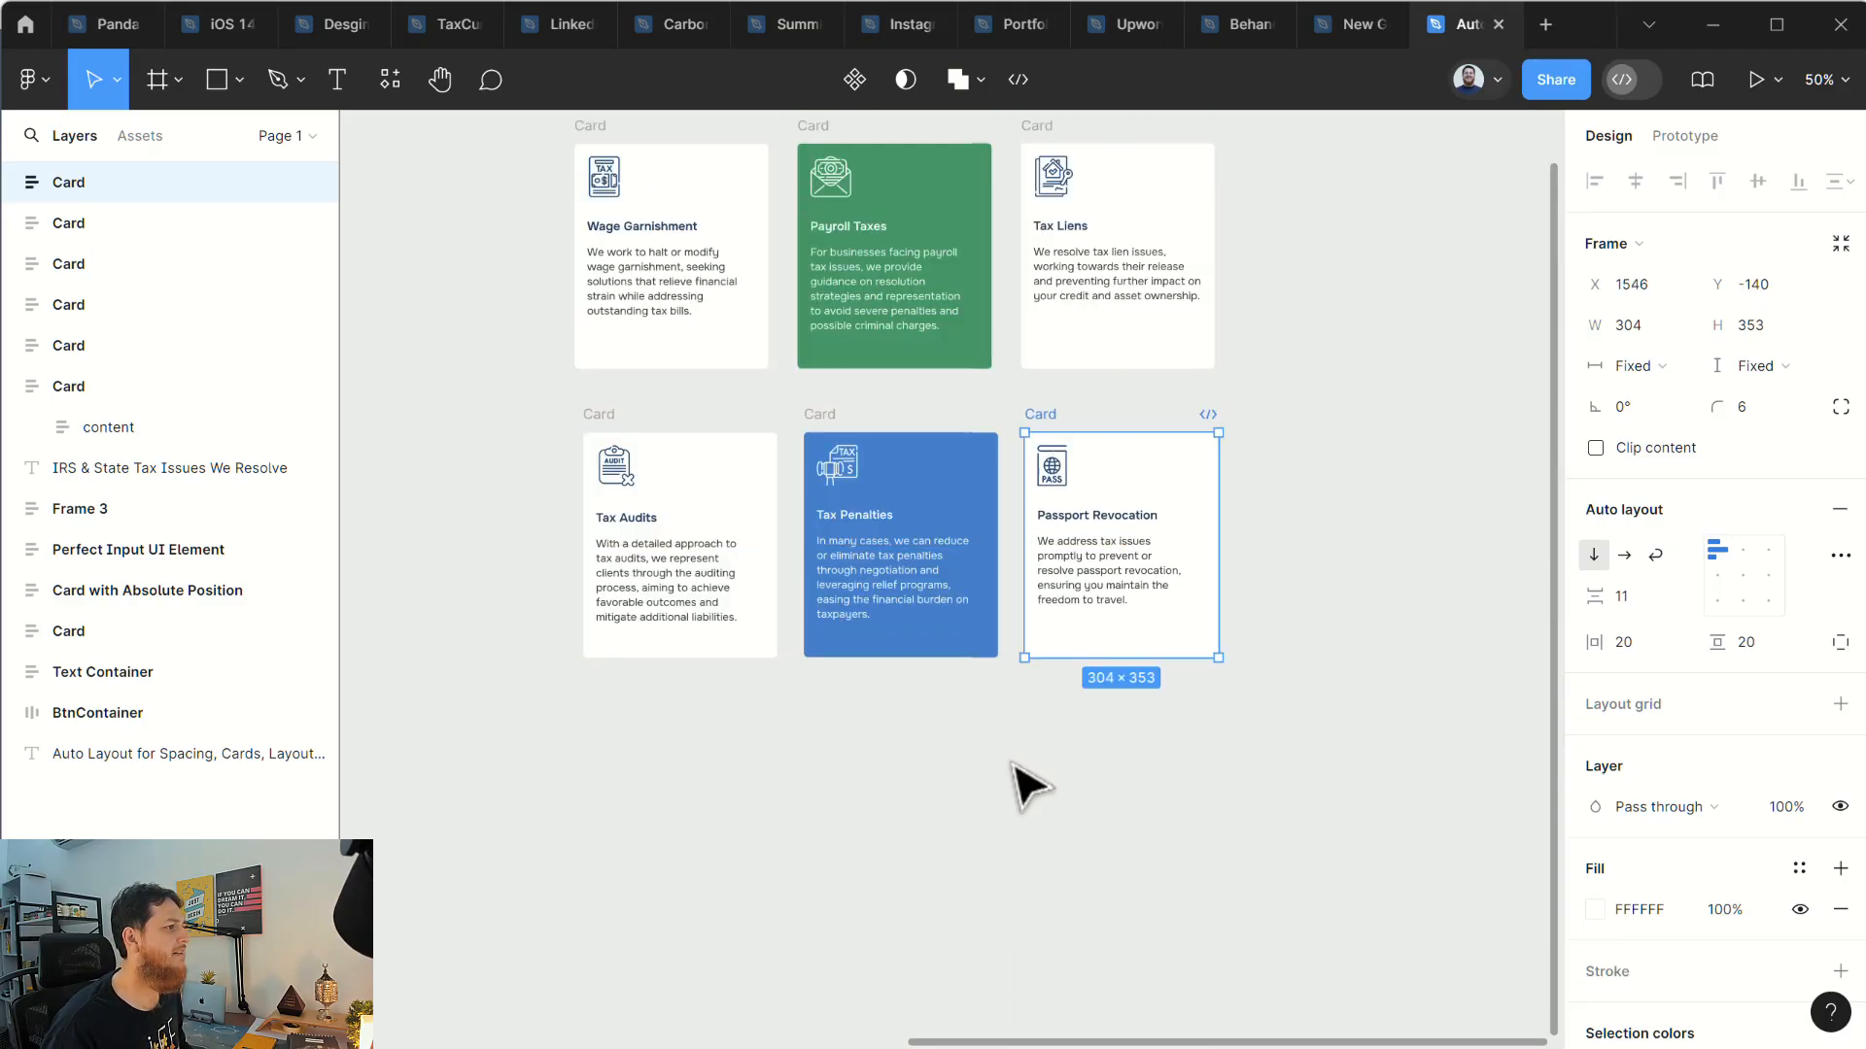
scroll(1001, 763, "up", 3)
left_click_drag(854, 374, 837, 312)
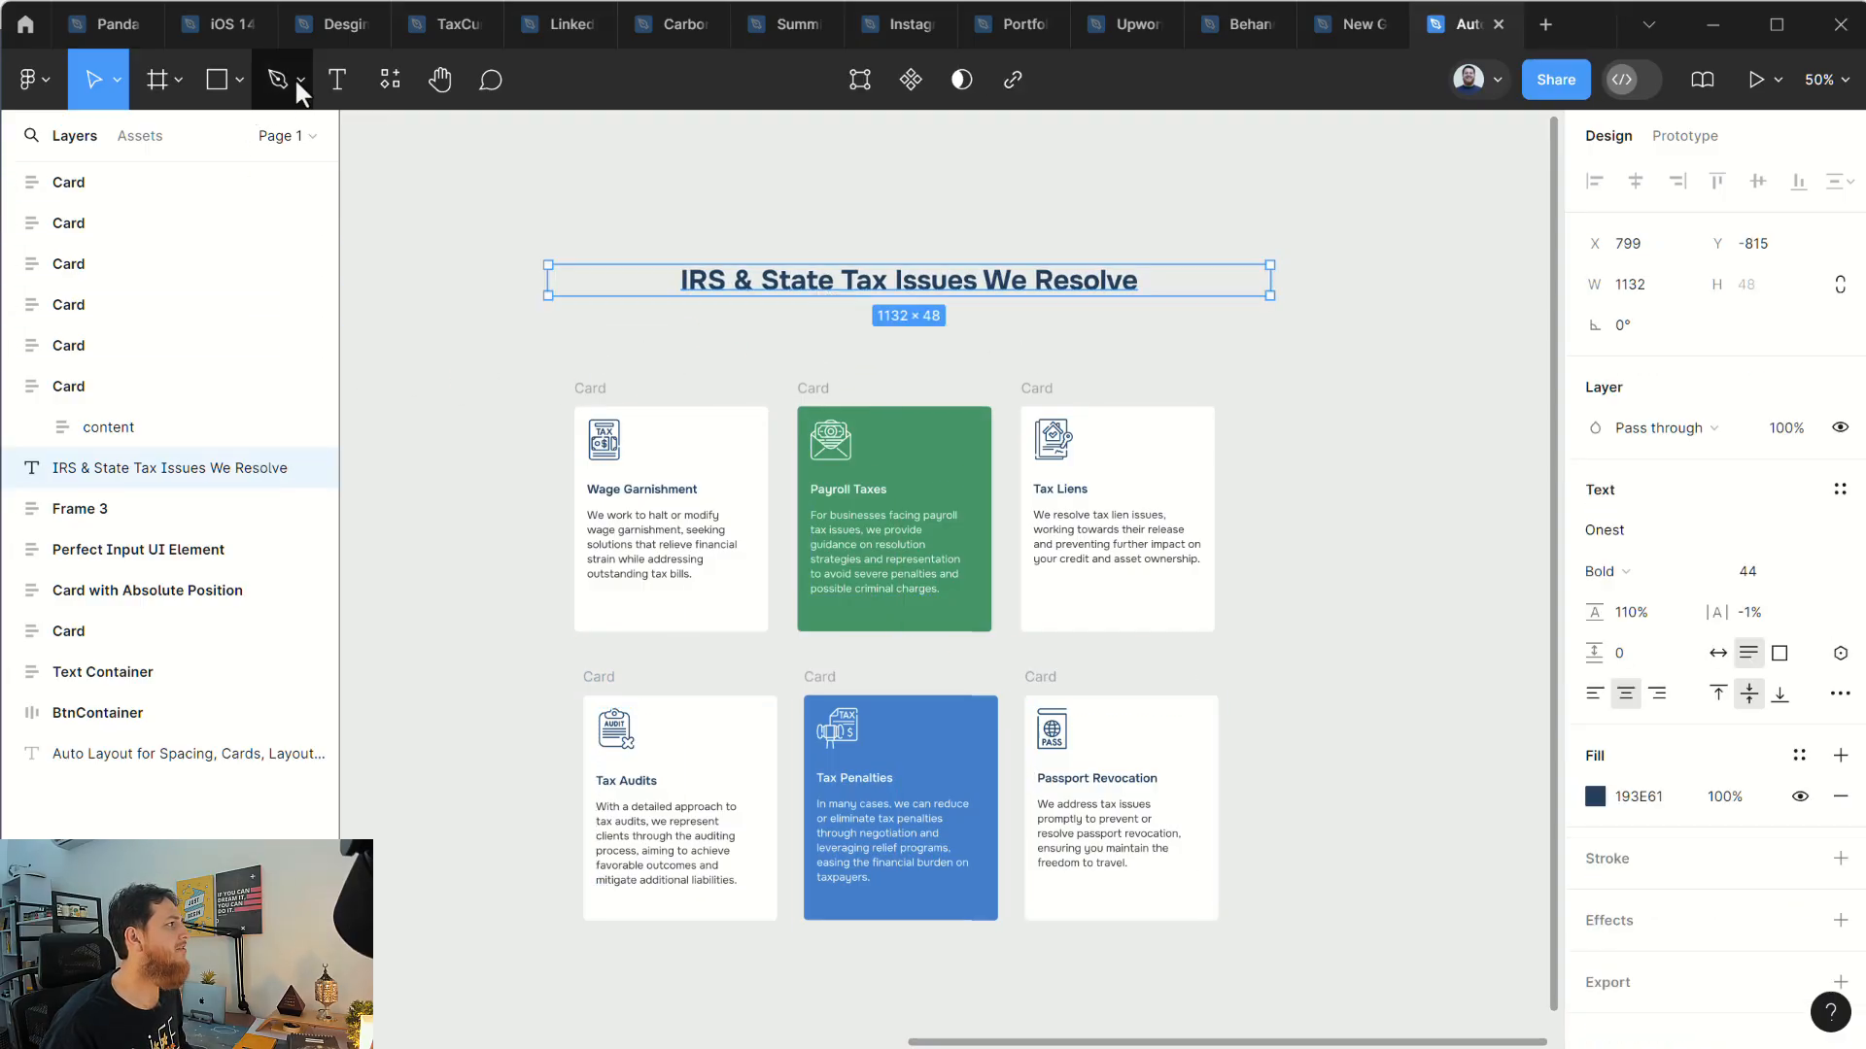
Step: Add the text "This is a subheading line for this heading and we can help you with your taxes" below the section heading
left_click(337, 80)
left_click(745, 325)
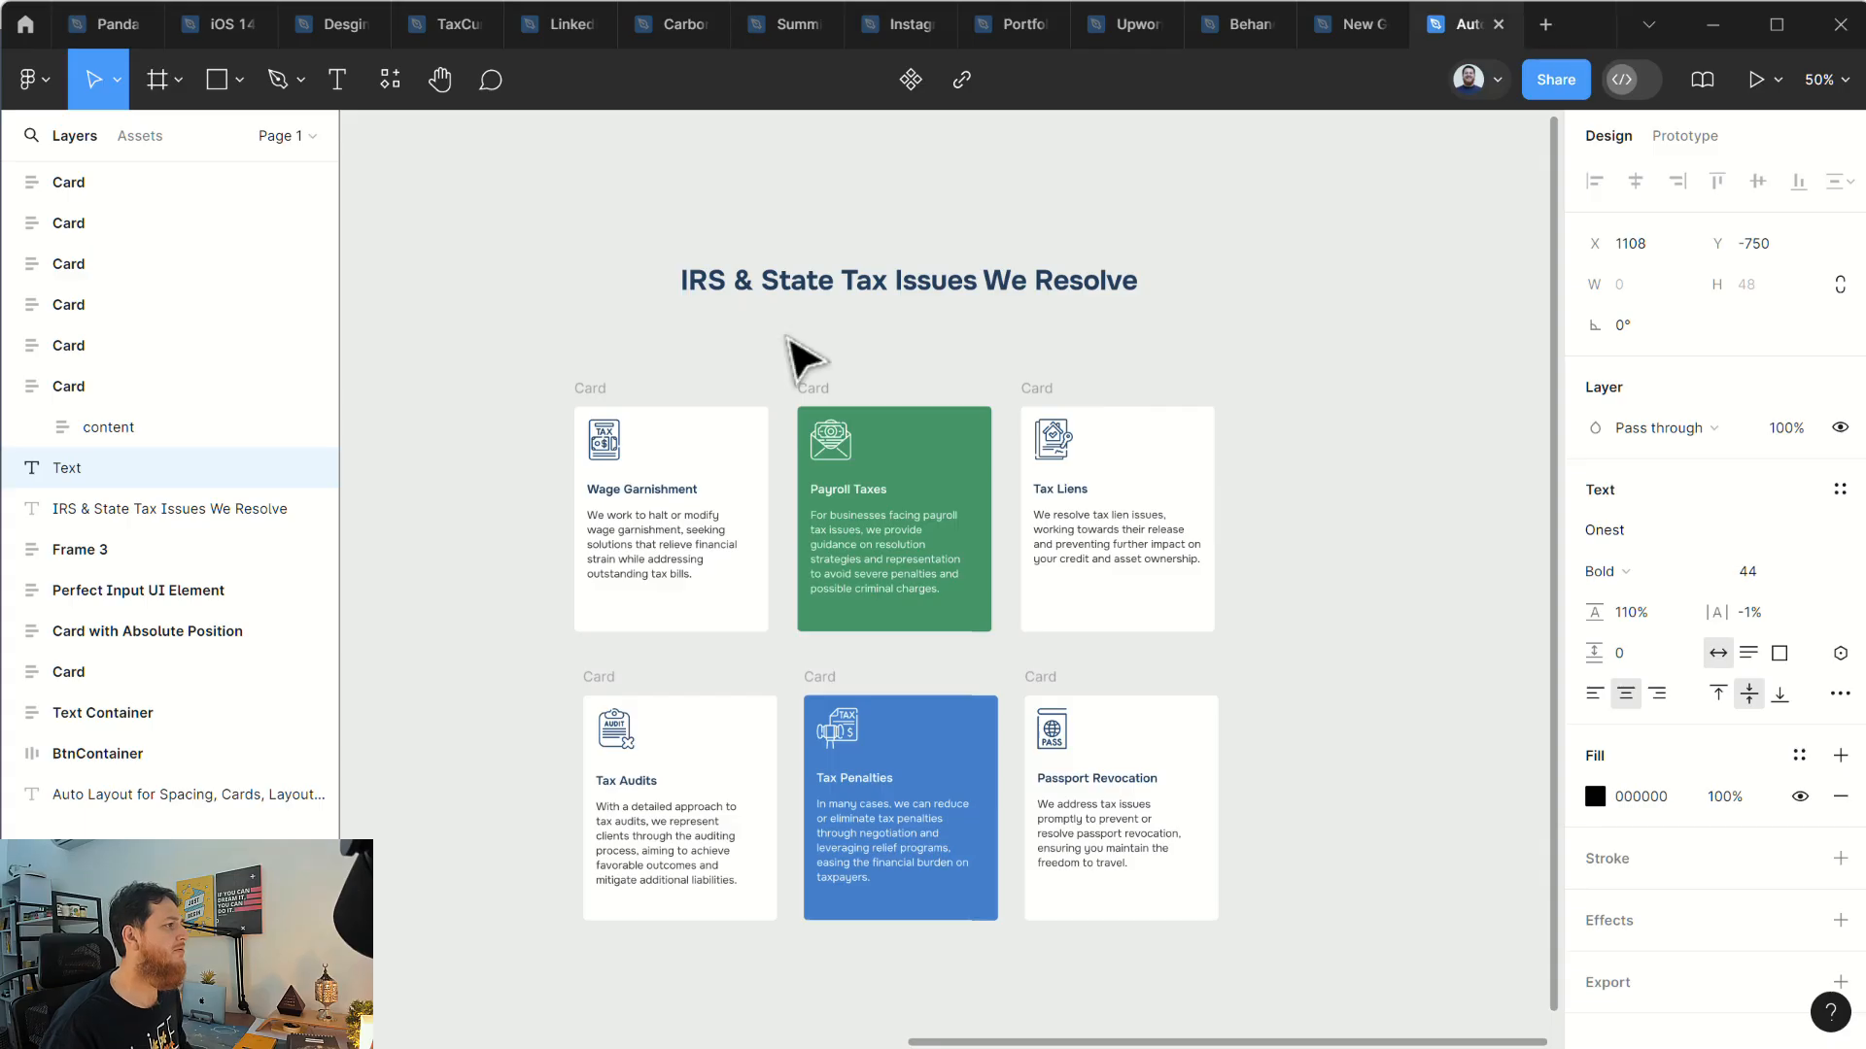
type("This")
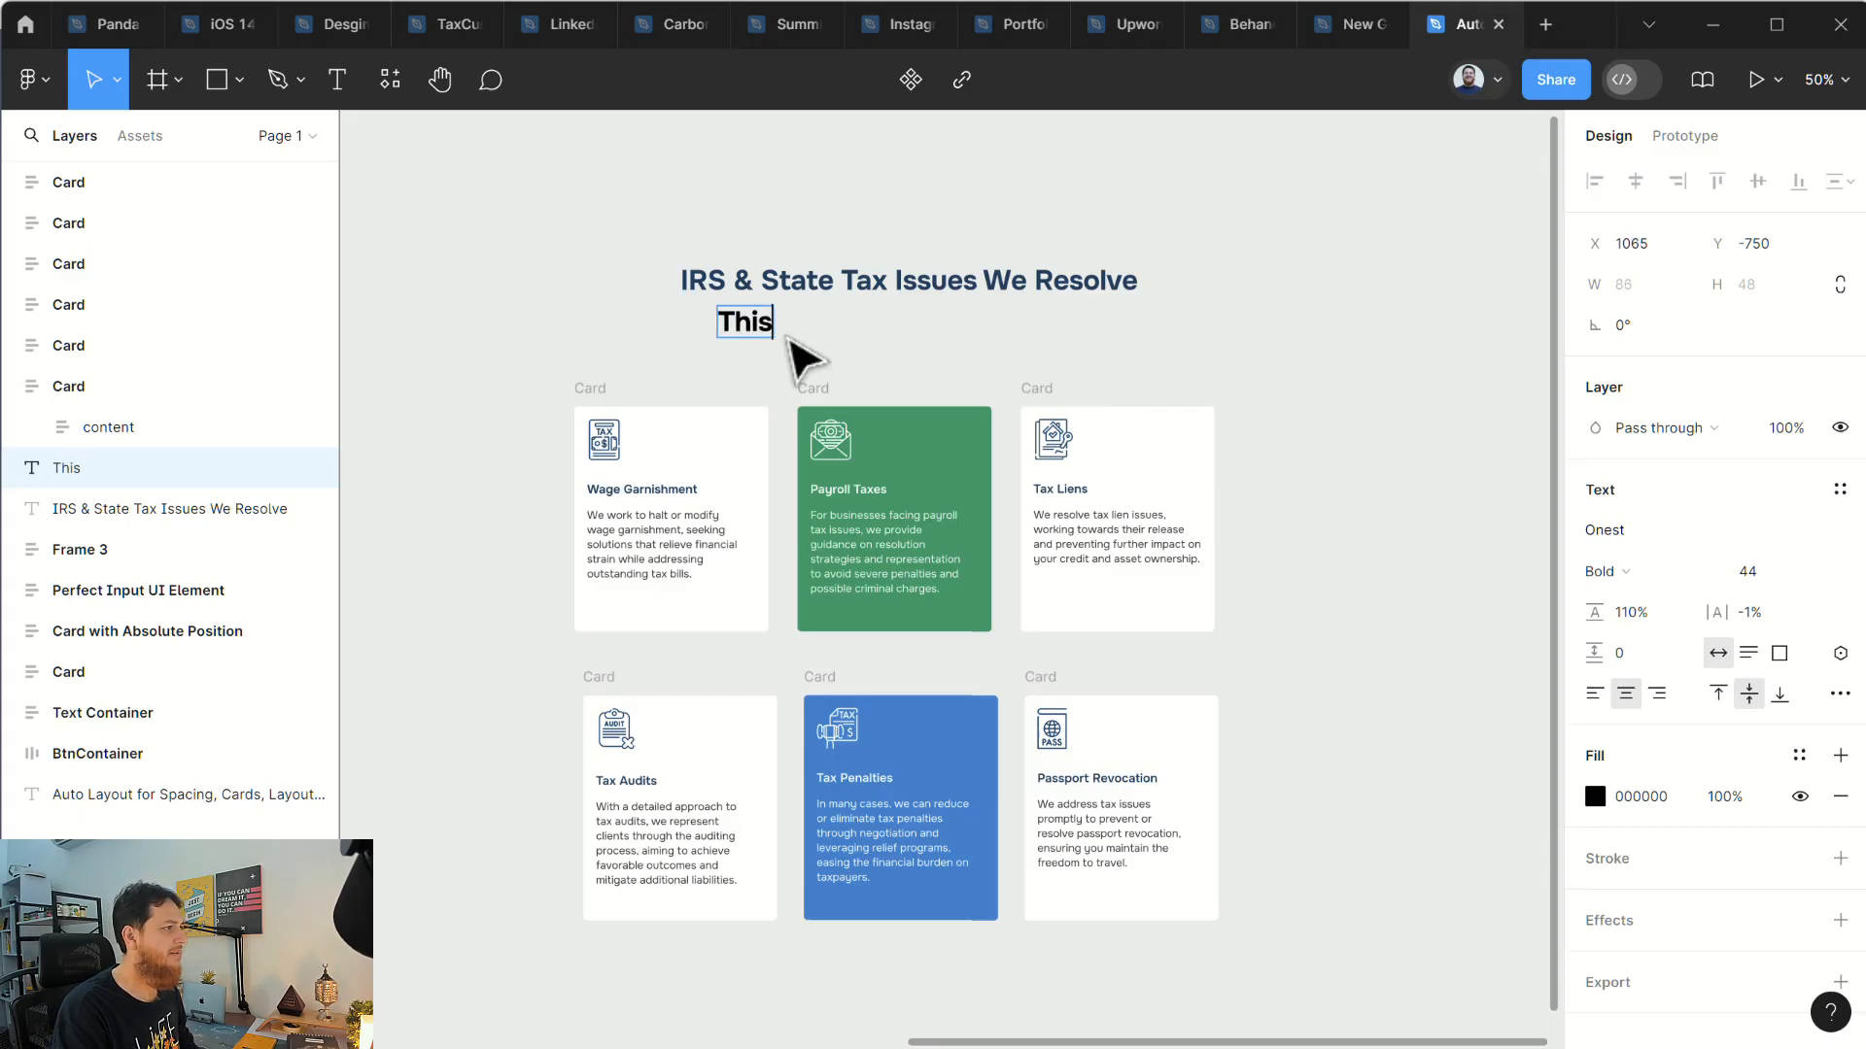
type(" is a subheadi")
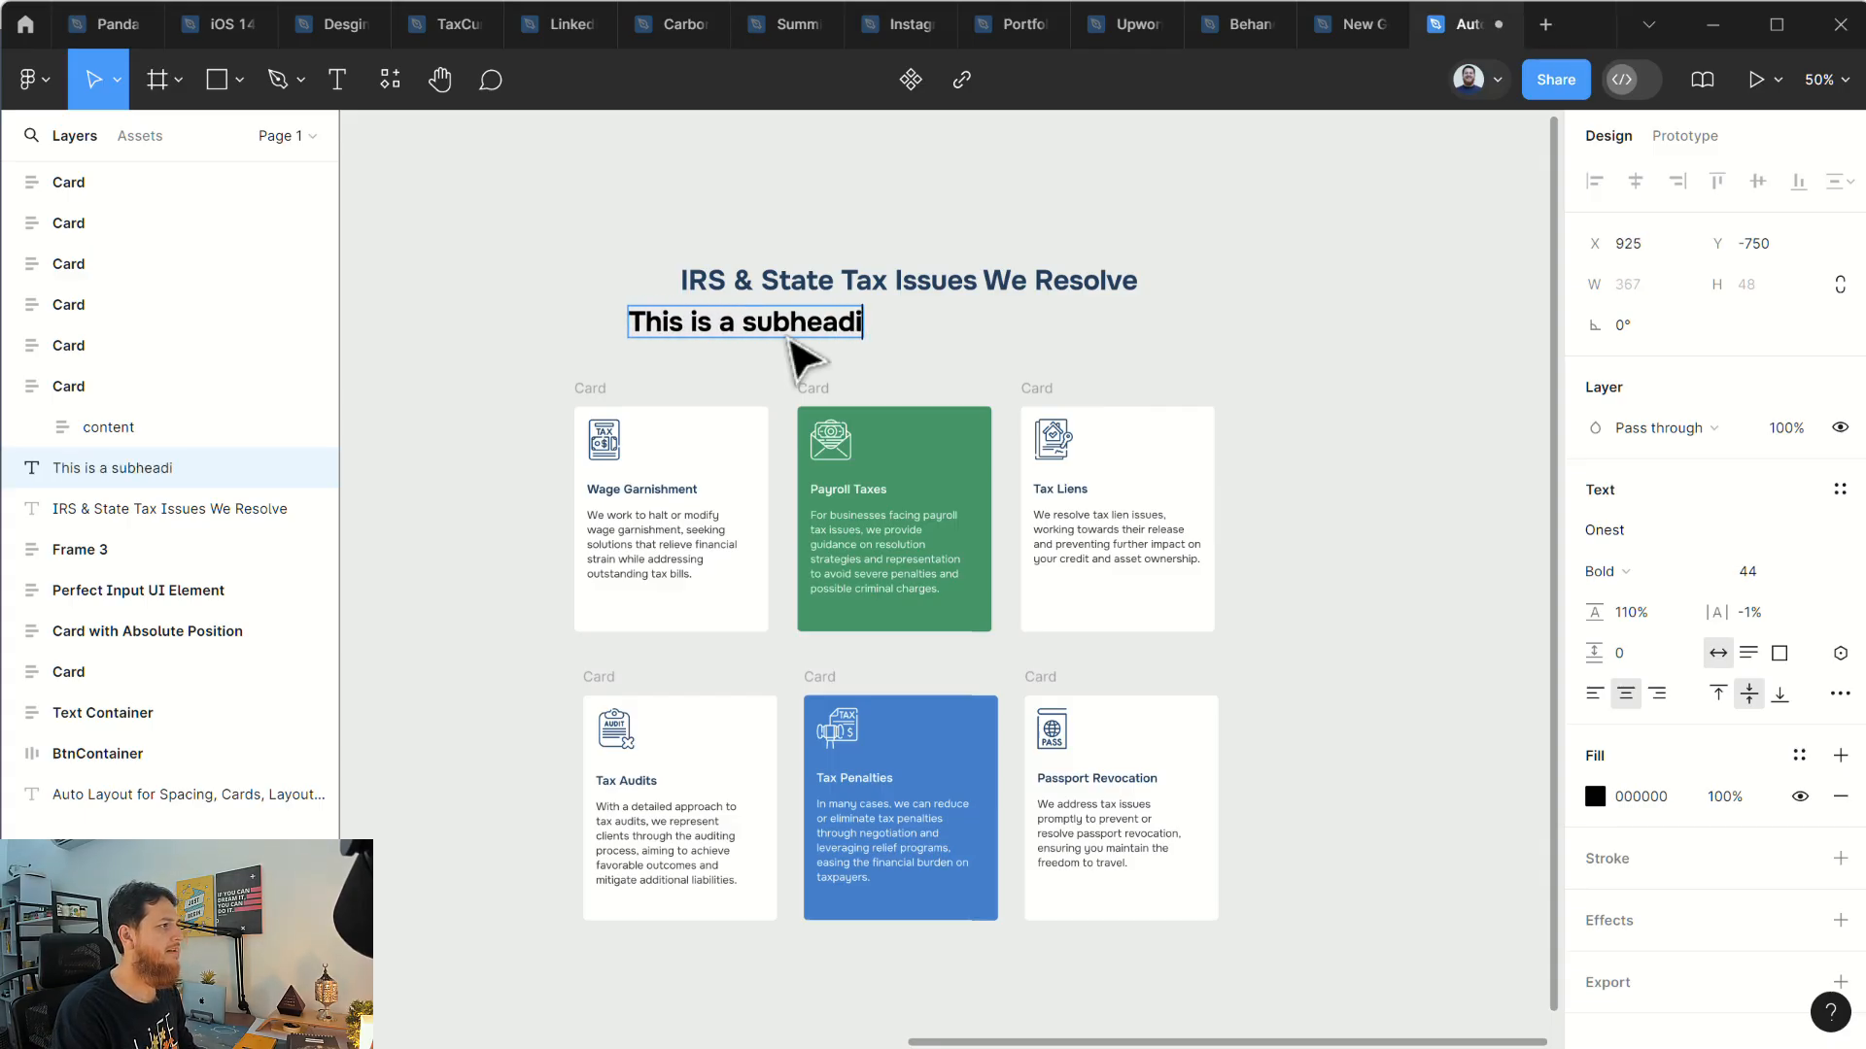
type("ng line for this heading and we can help you with your taxes")
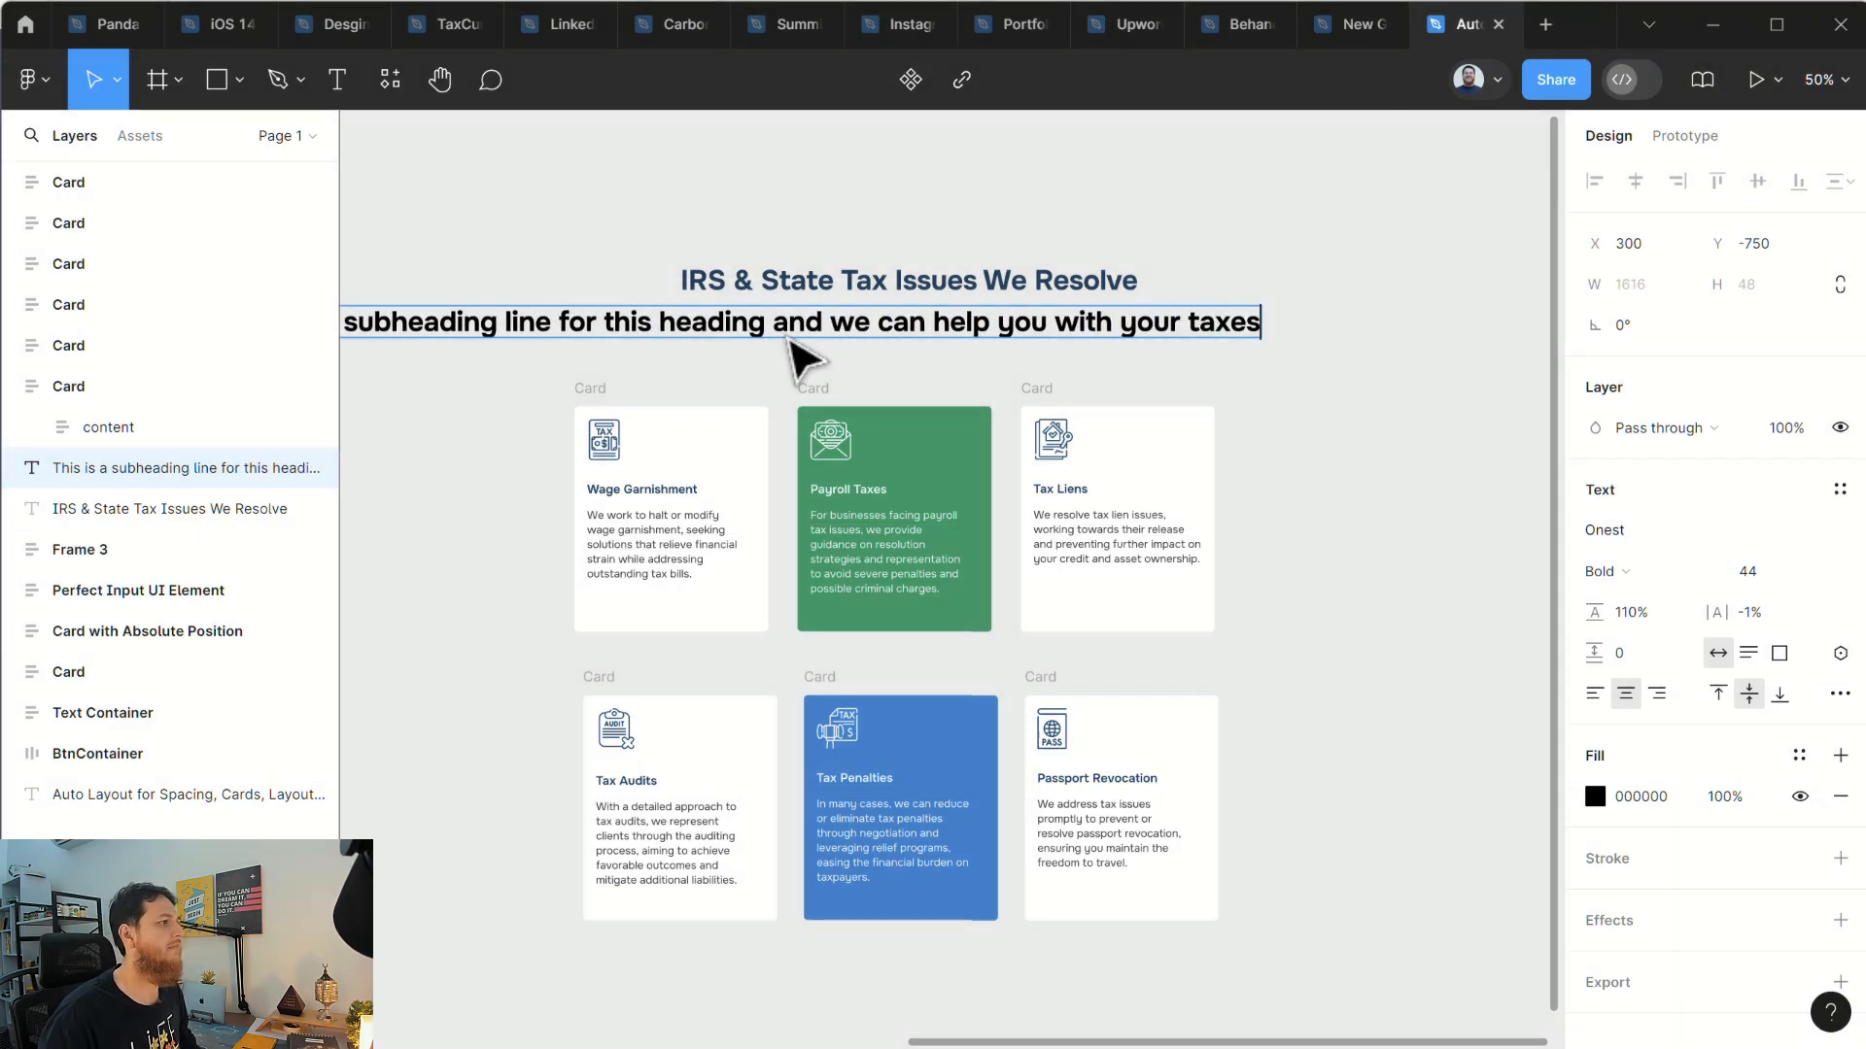
key("Escape")
Step: Set the subheading to Regular weight and font size 24
left_click(1608, 571)
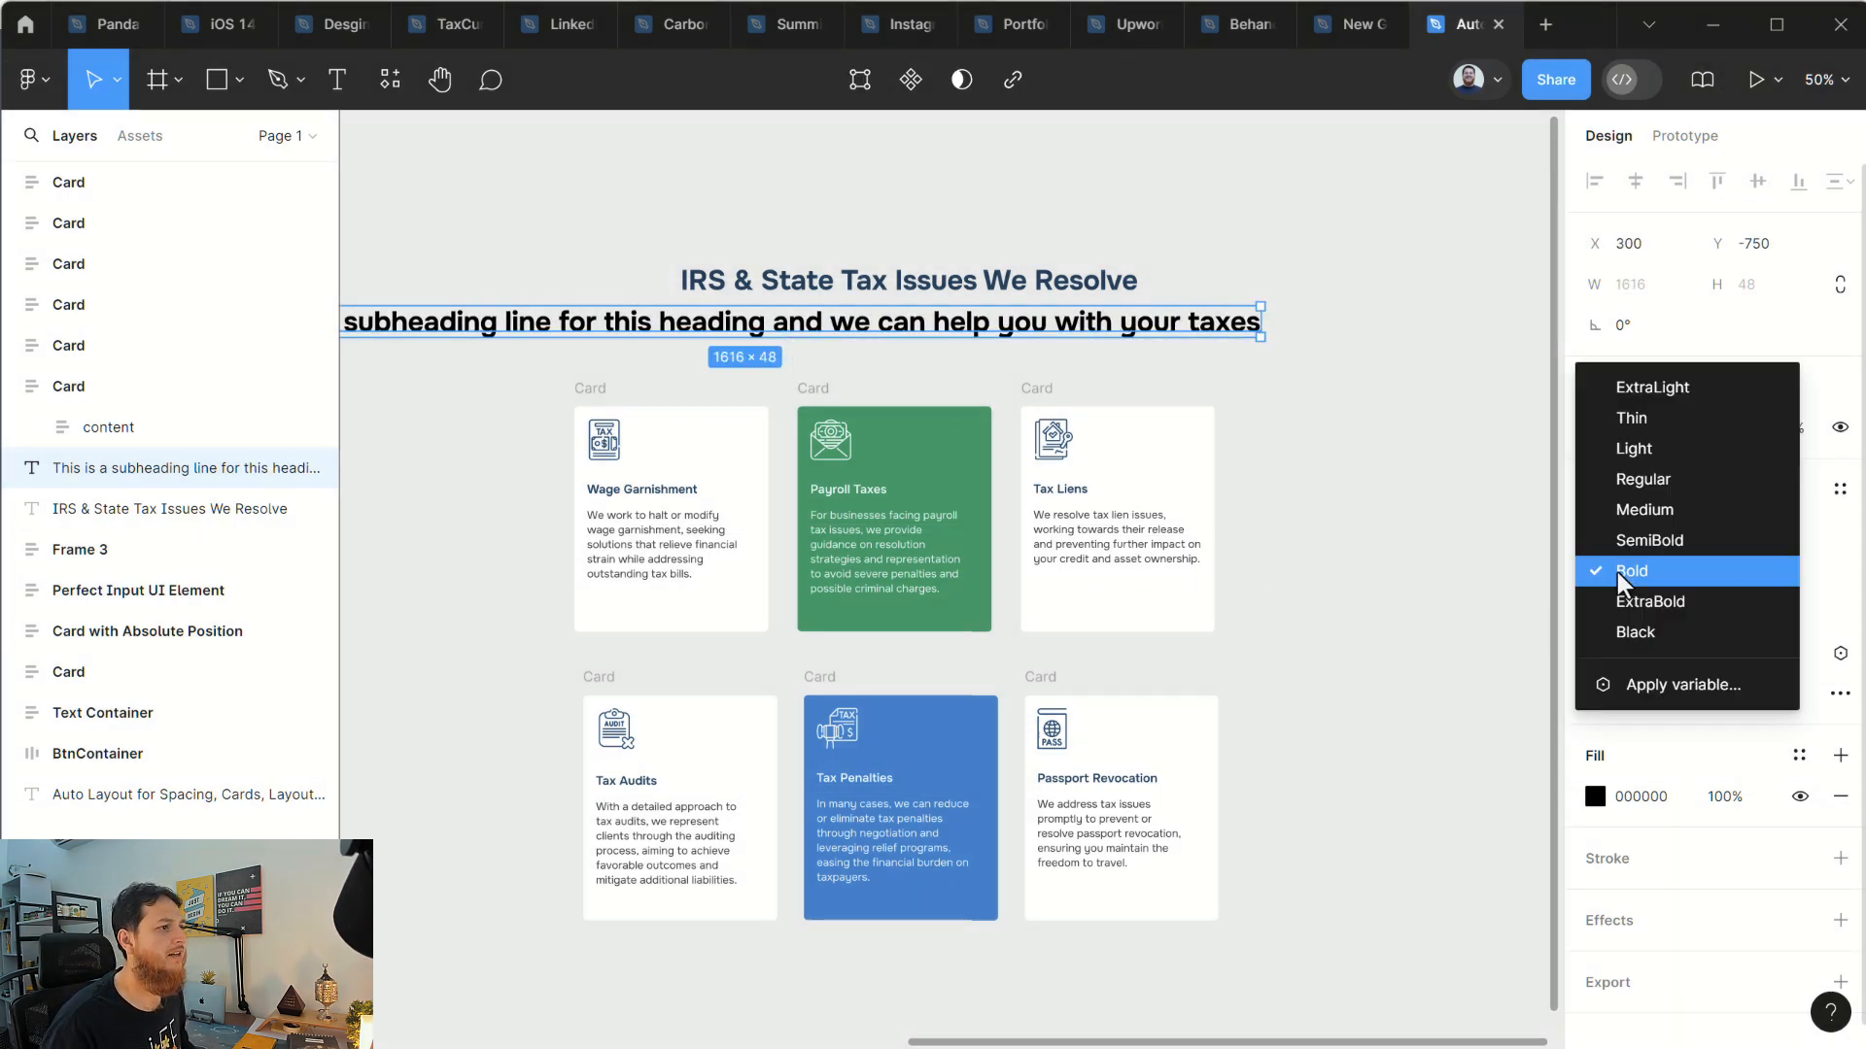
left_click(1625, 488)
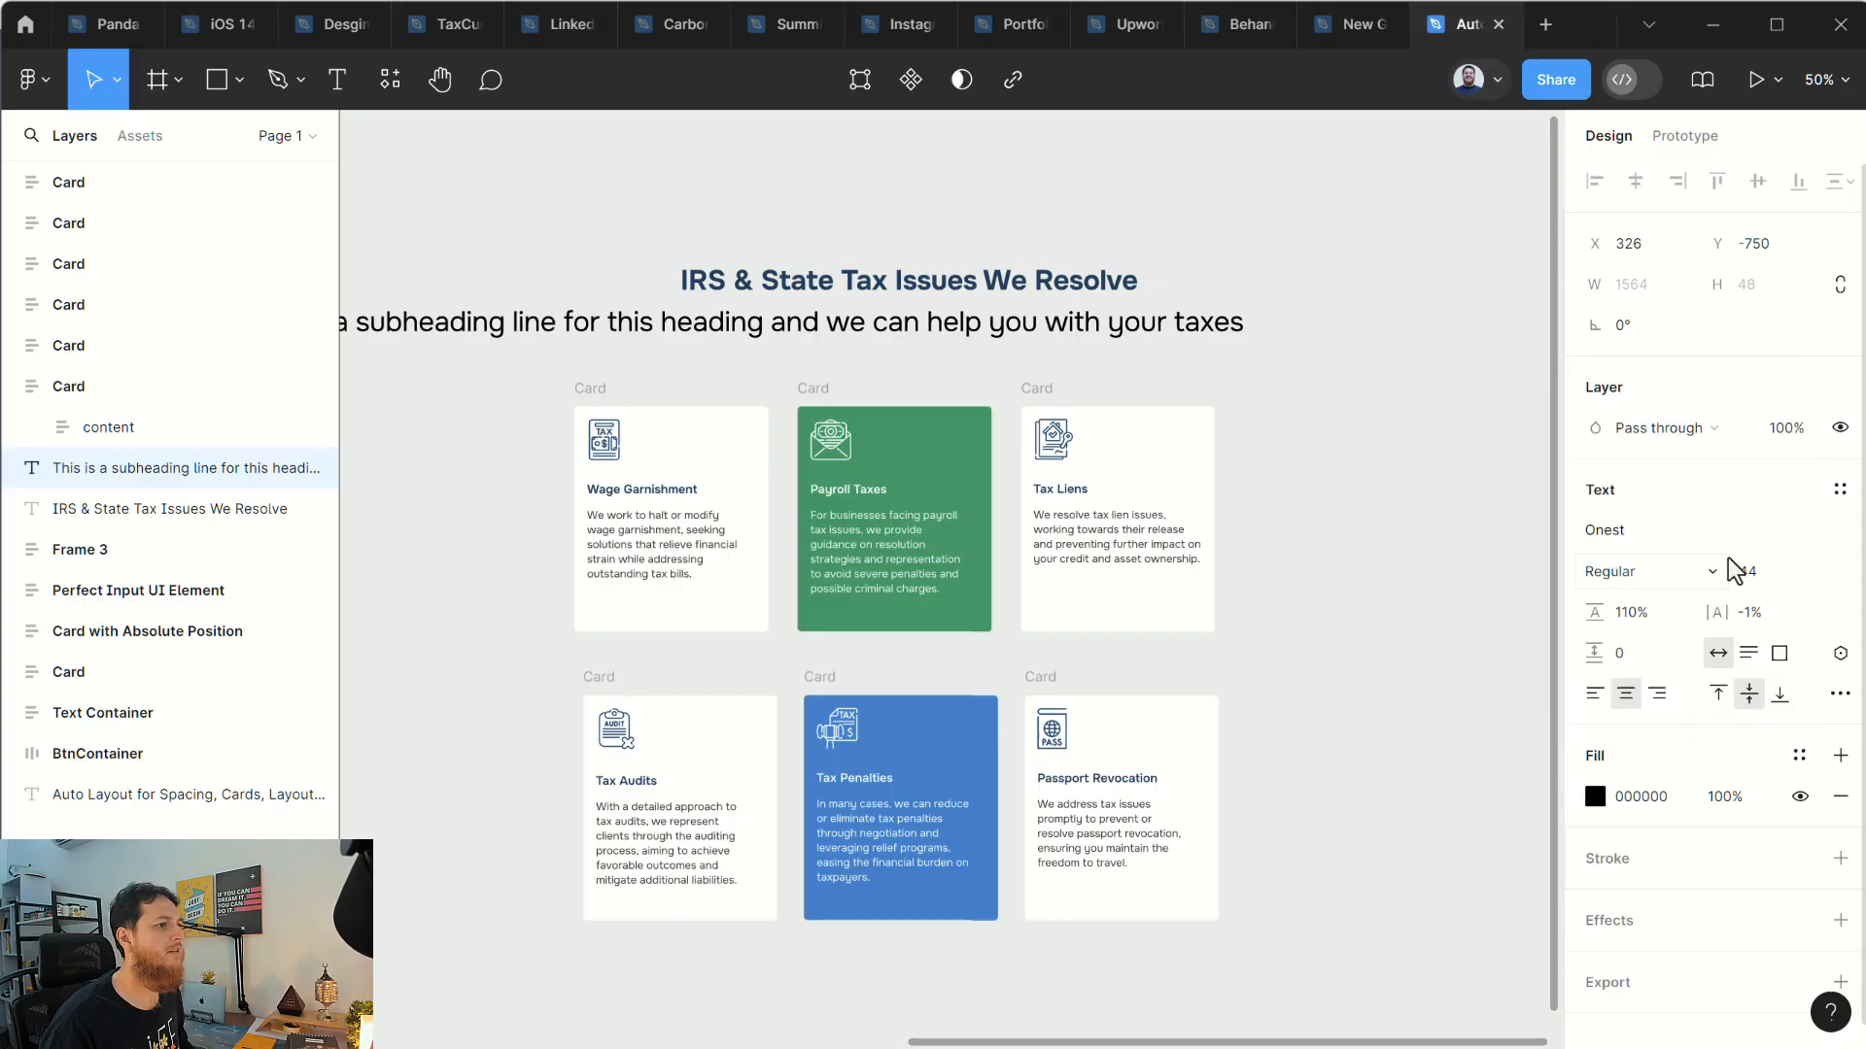
left_click(1754, 570)
type("24")
key("Return")
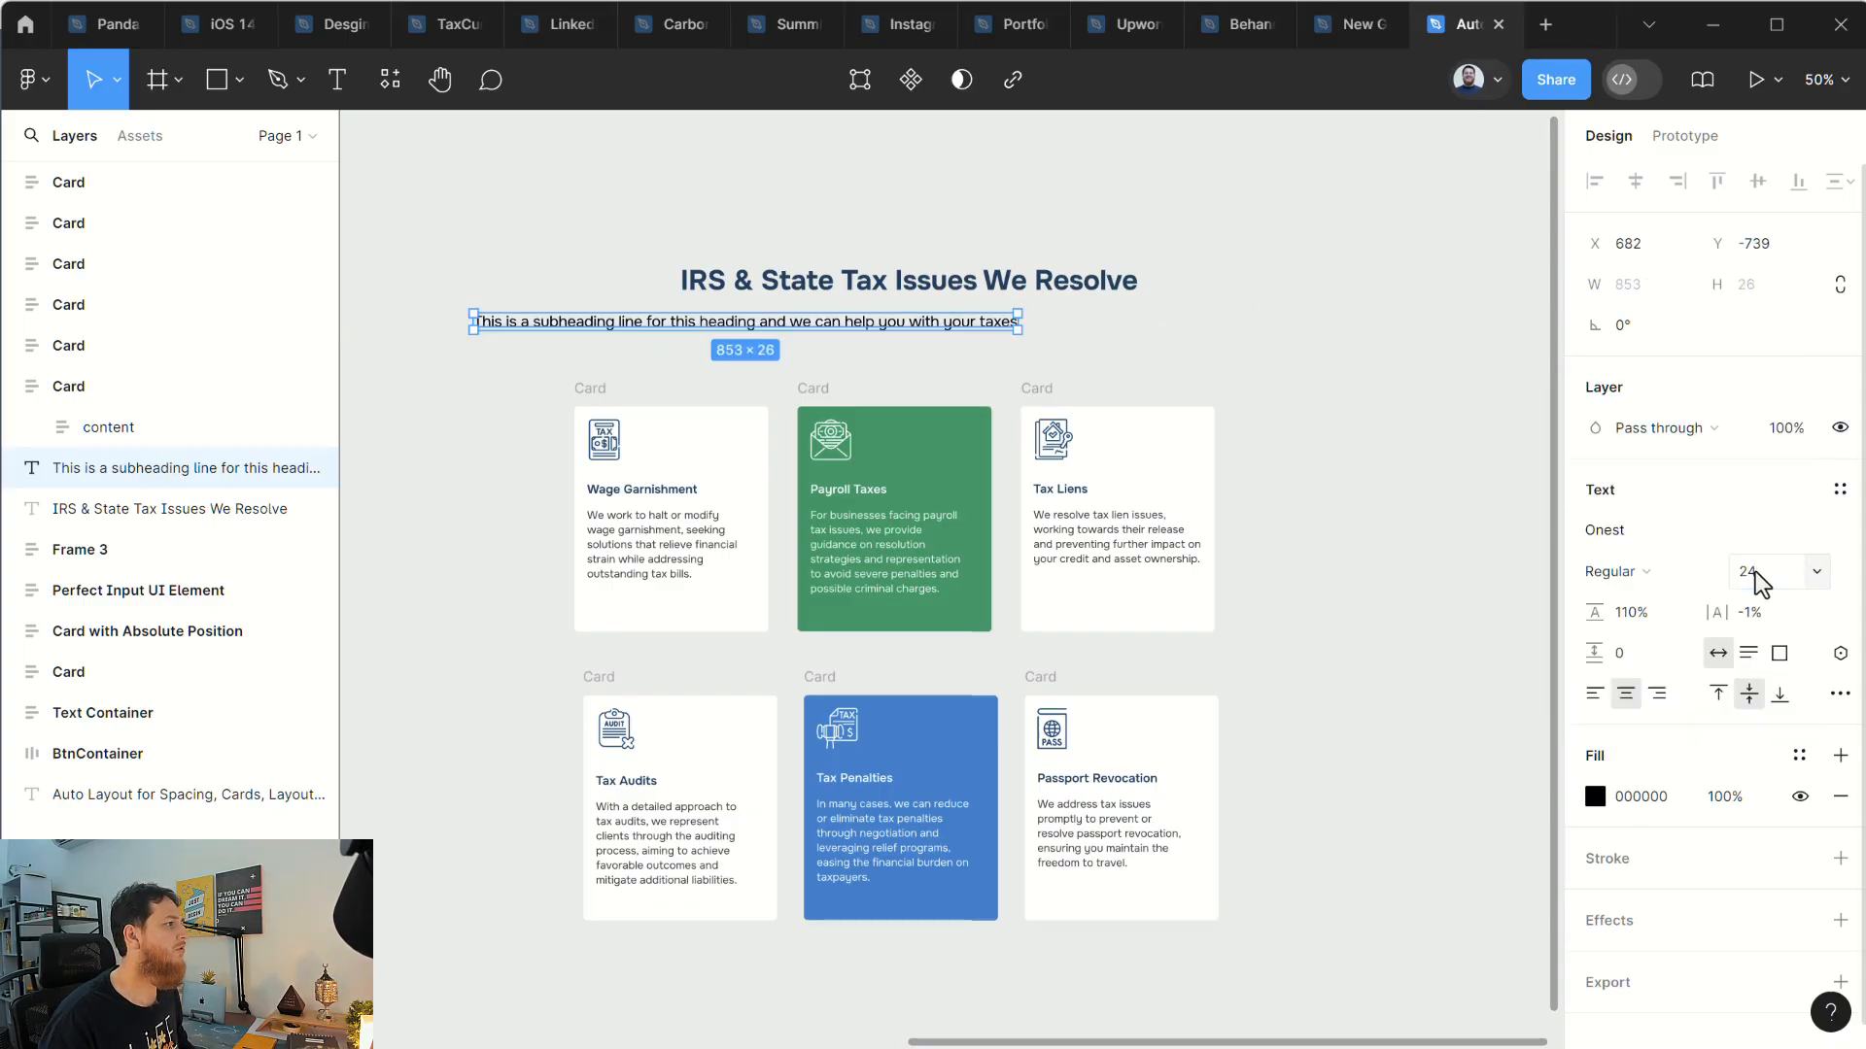
Step: Colour the subheading grey 7A7A7A and centre it directly beneath the heading
left_click(1594, 796)
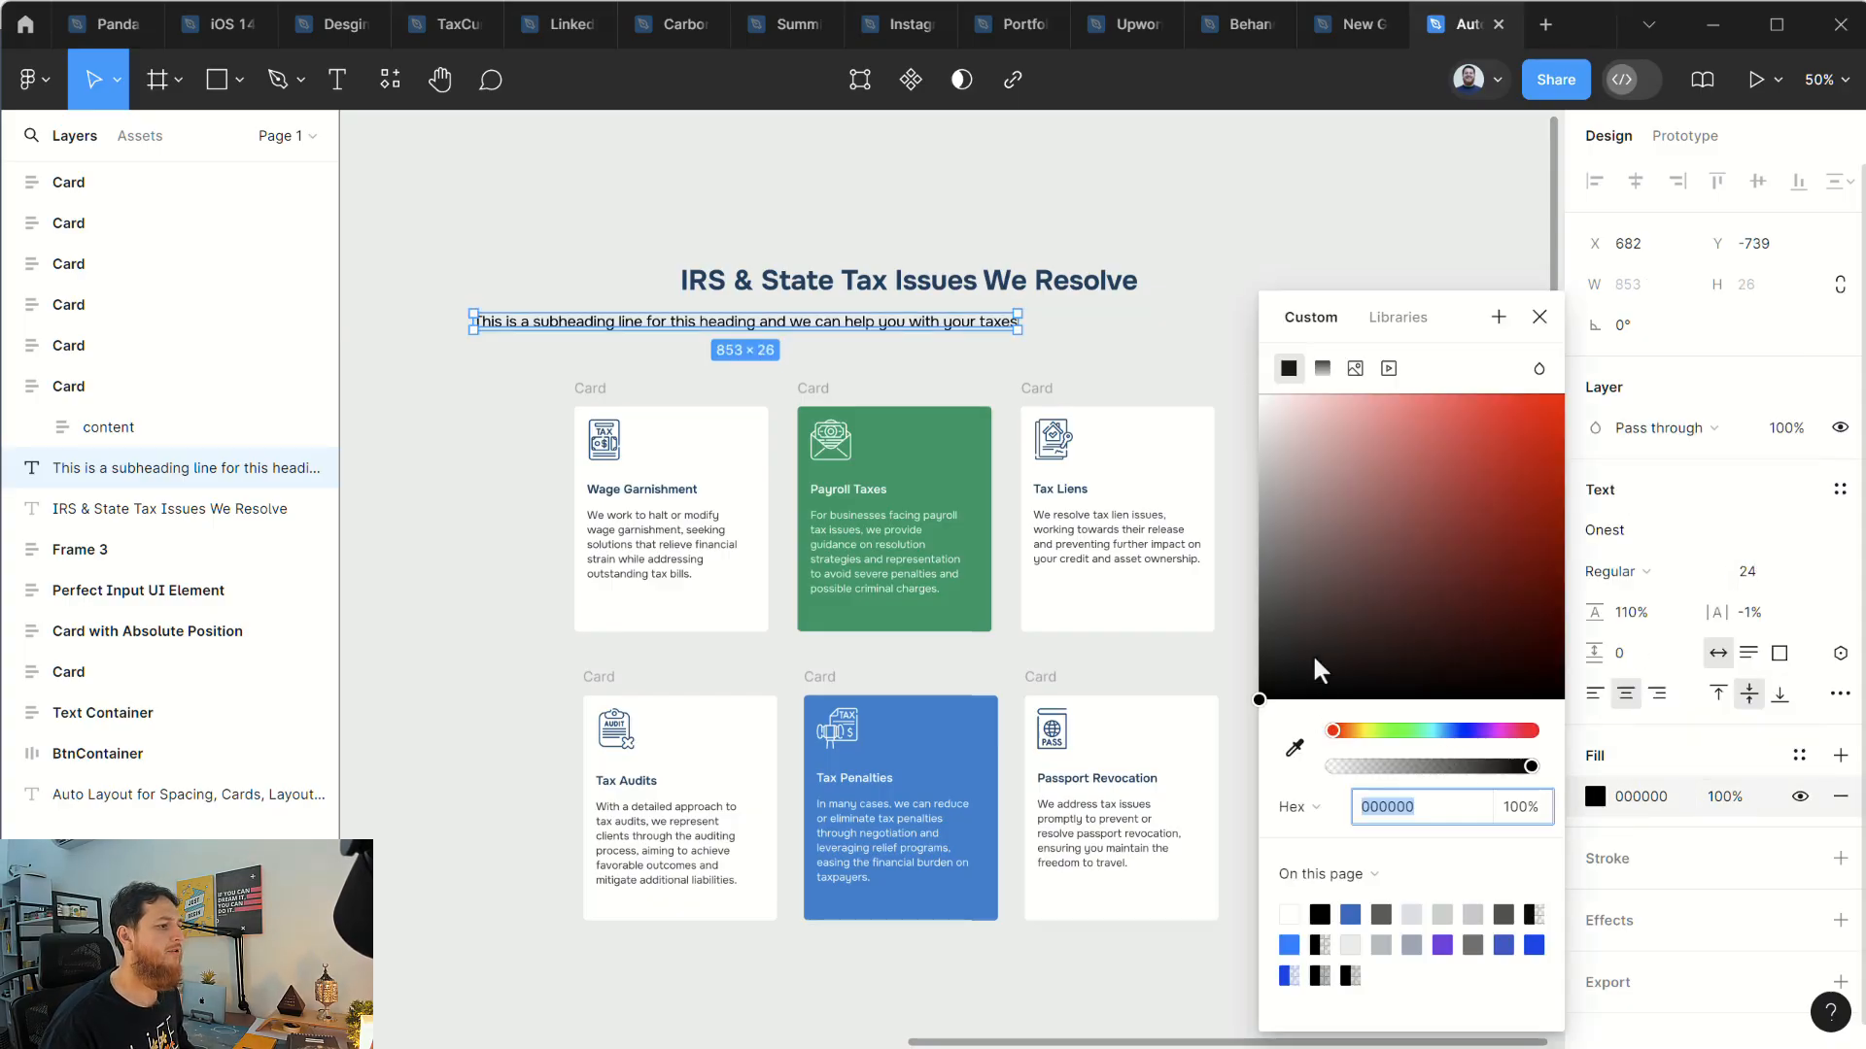
left_click_drag(1311, 653, 1217, 562)
left_click(1543, 319)
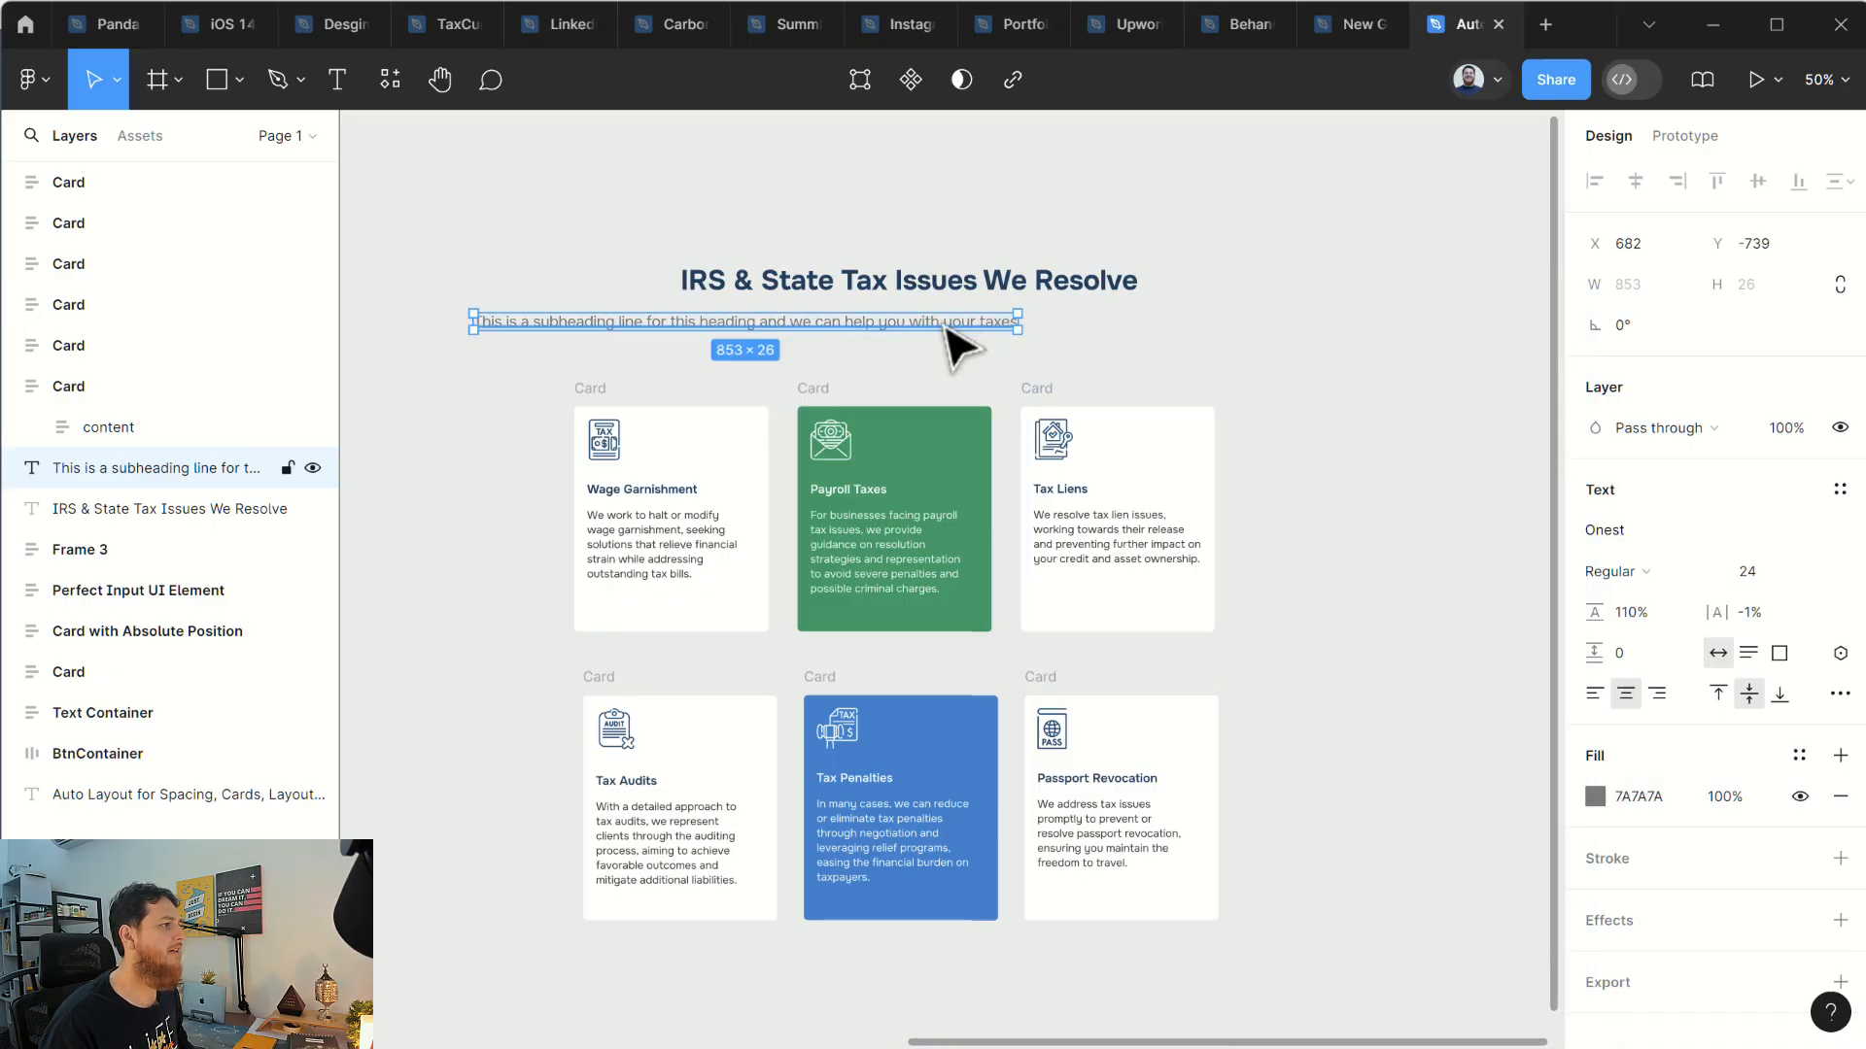
left_click_drag(954, 321, 1094, 316)
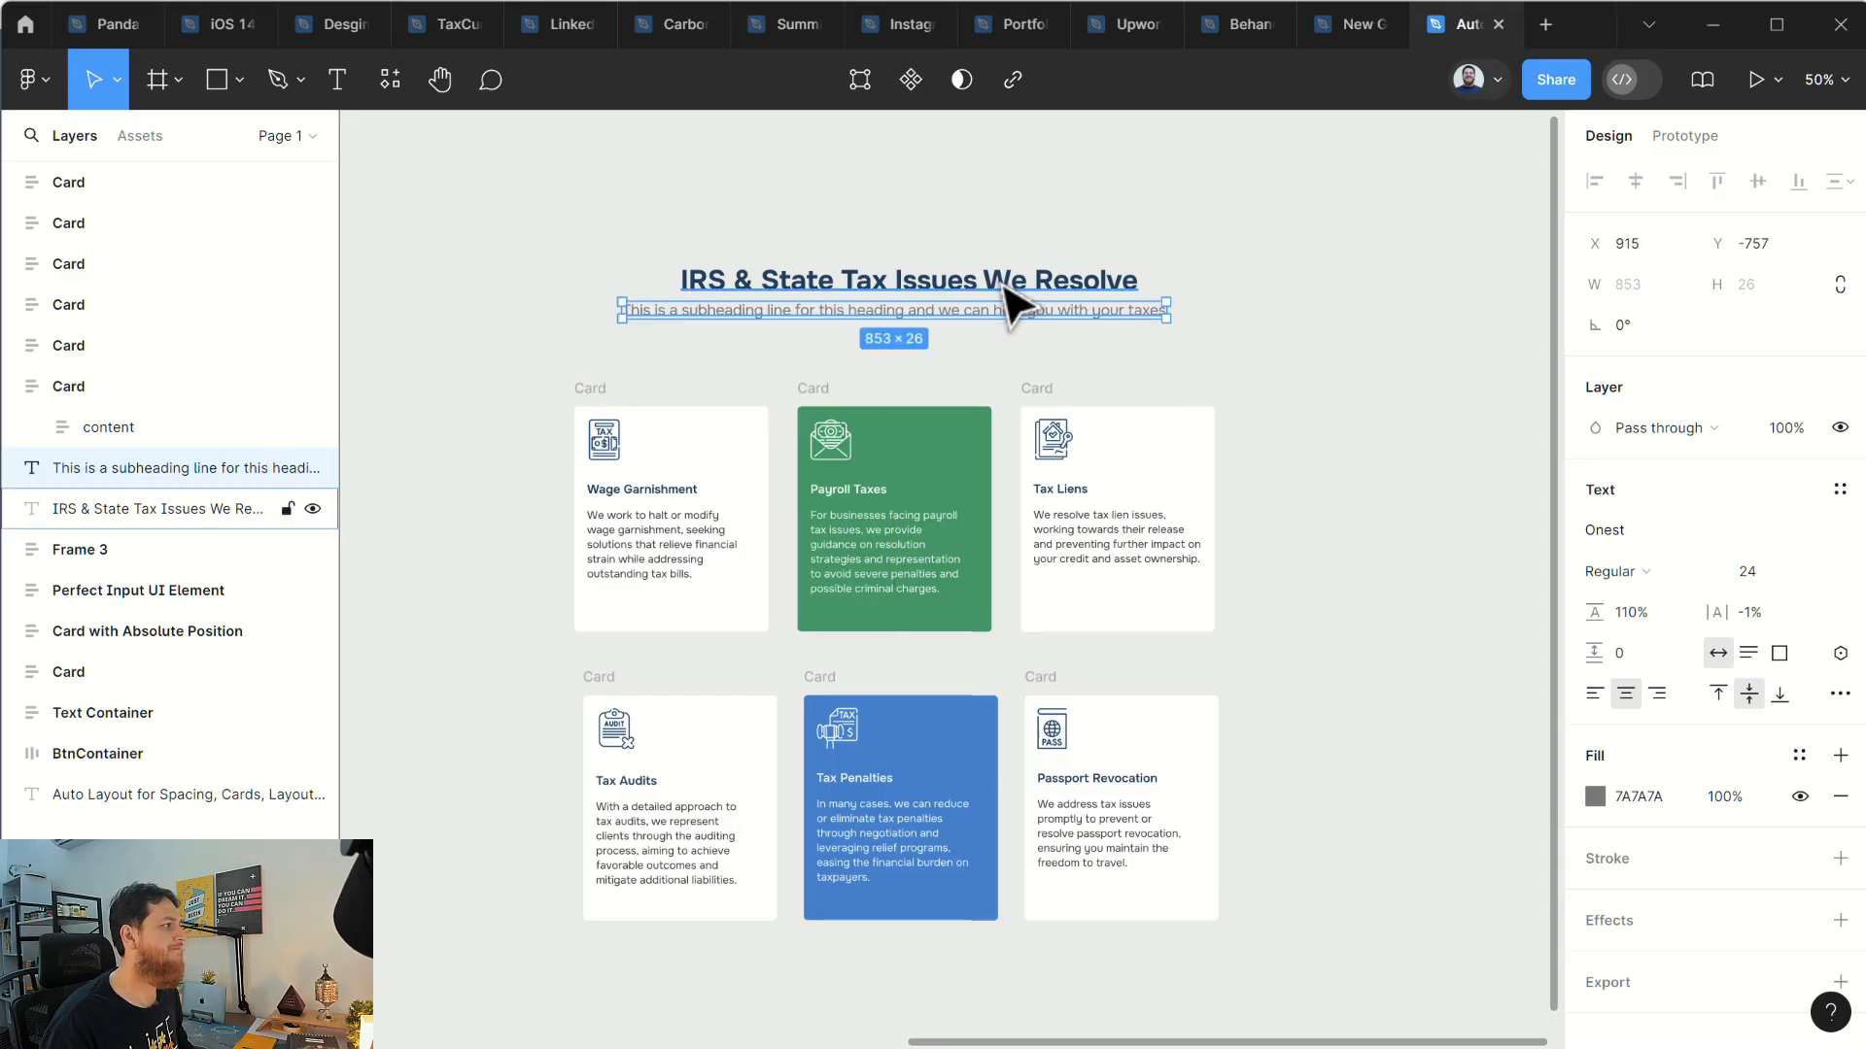
left_click(531, 373)
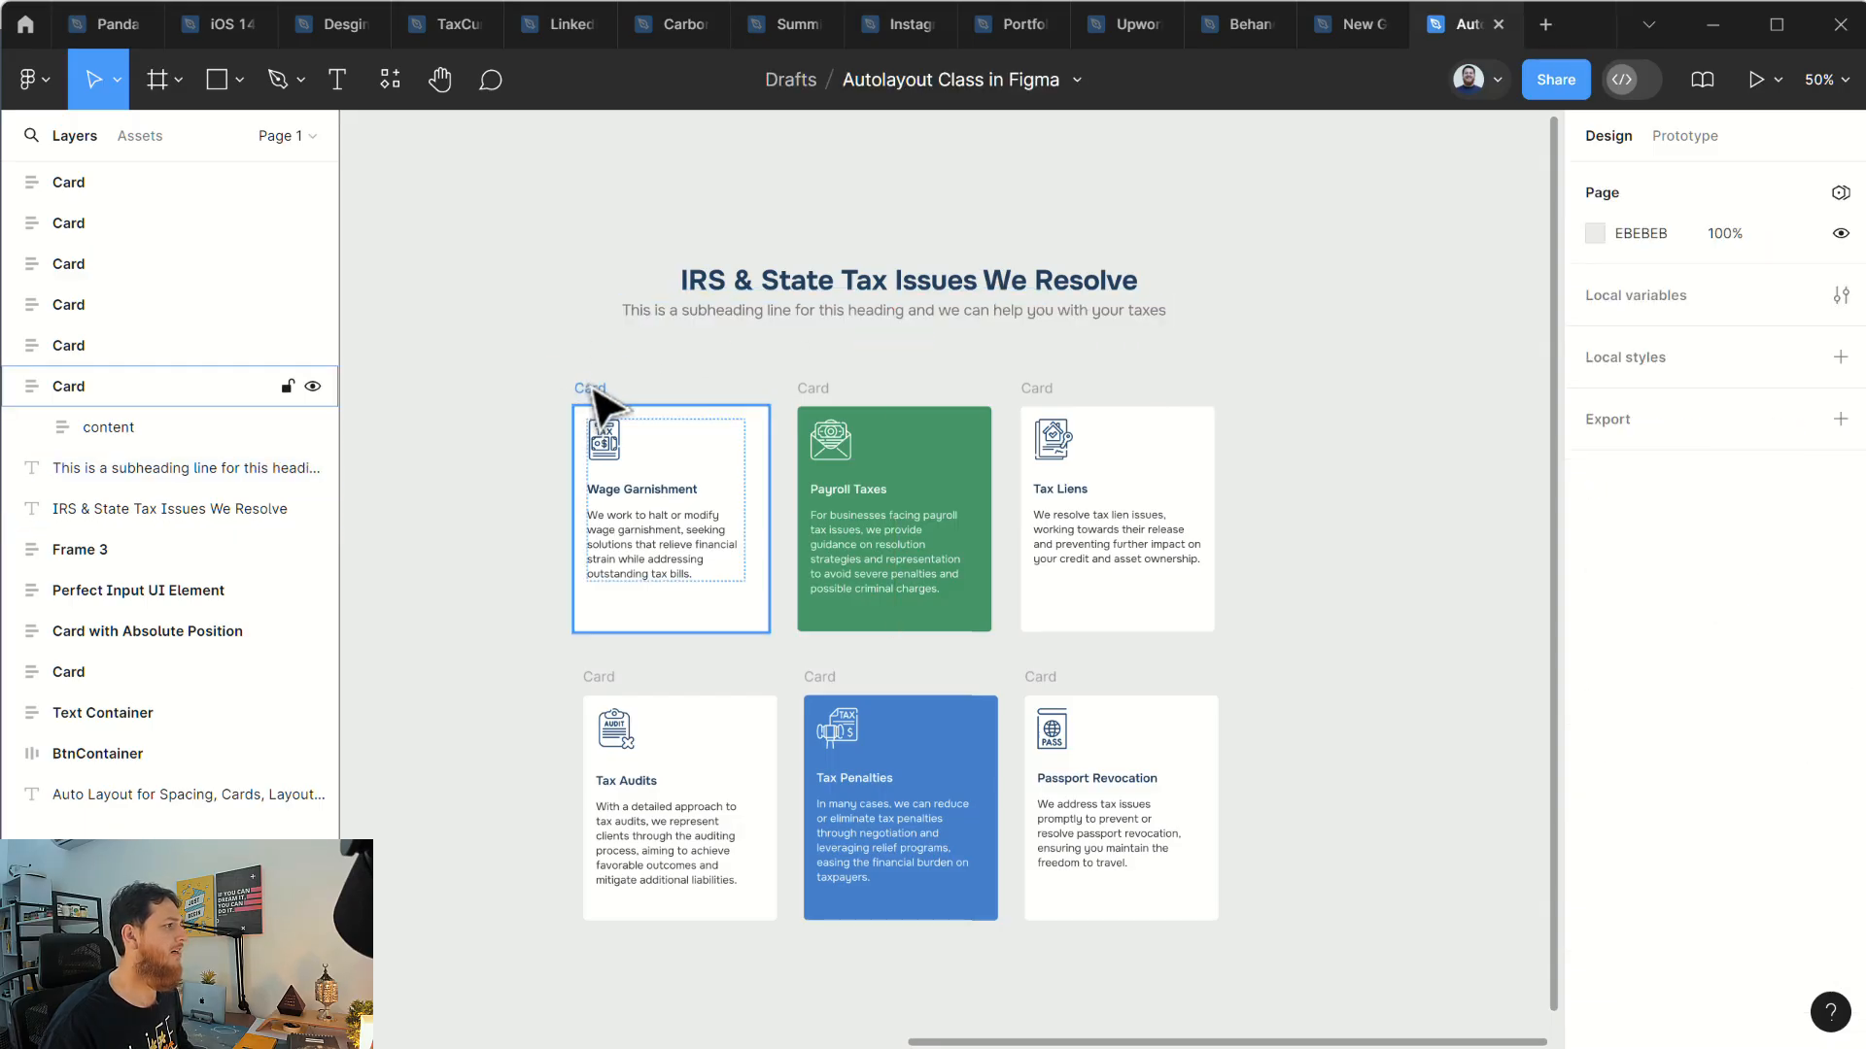
Step: Examine the Wage Garnishment card's nested frames, checking the padding and item spacing of the card and its content frame
left_click(590, 389)
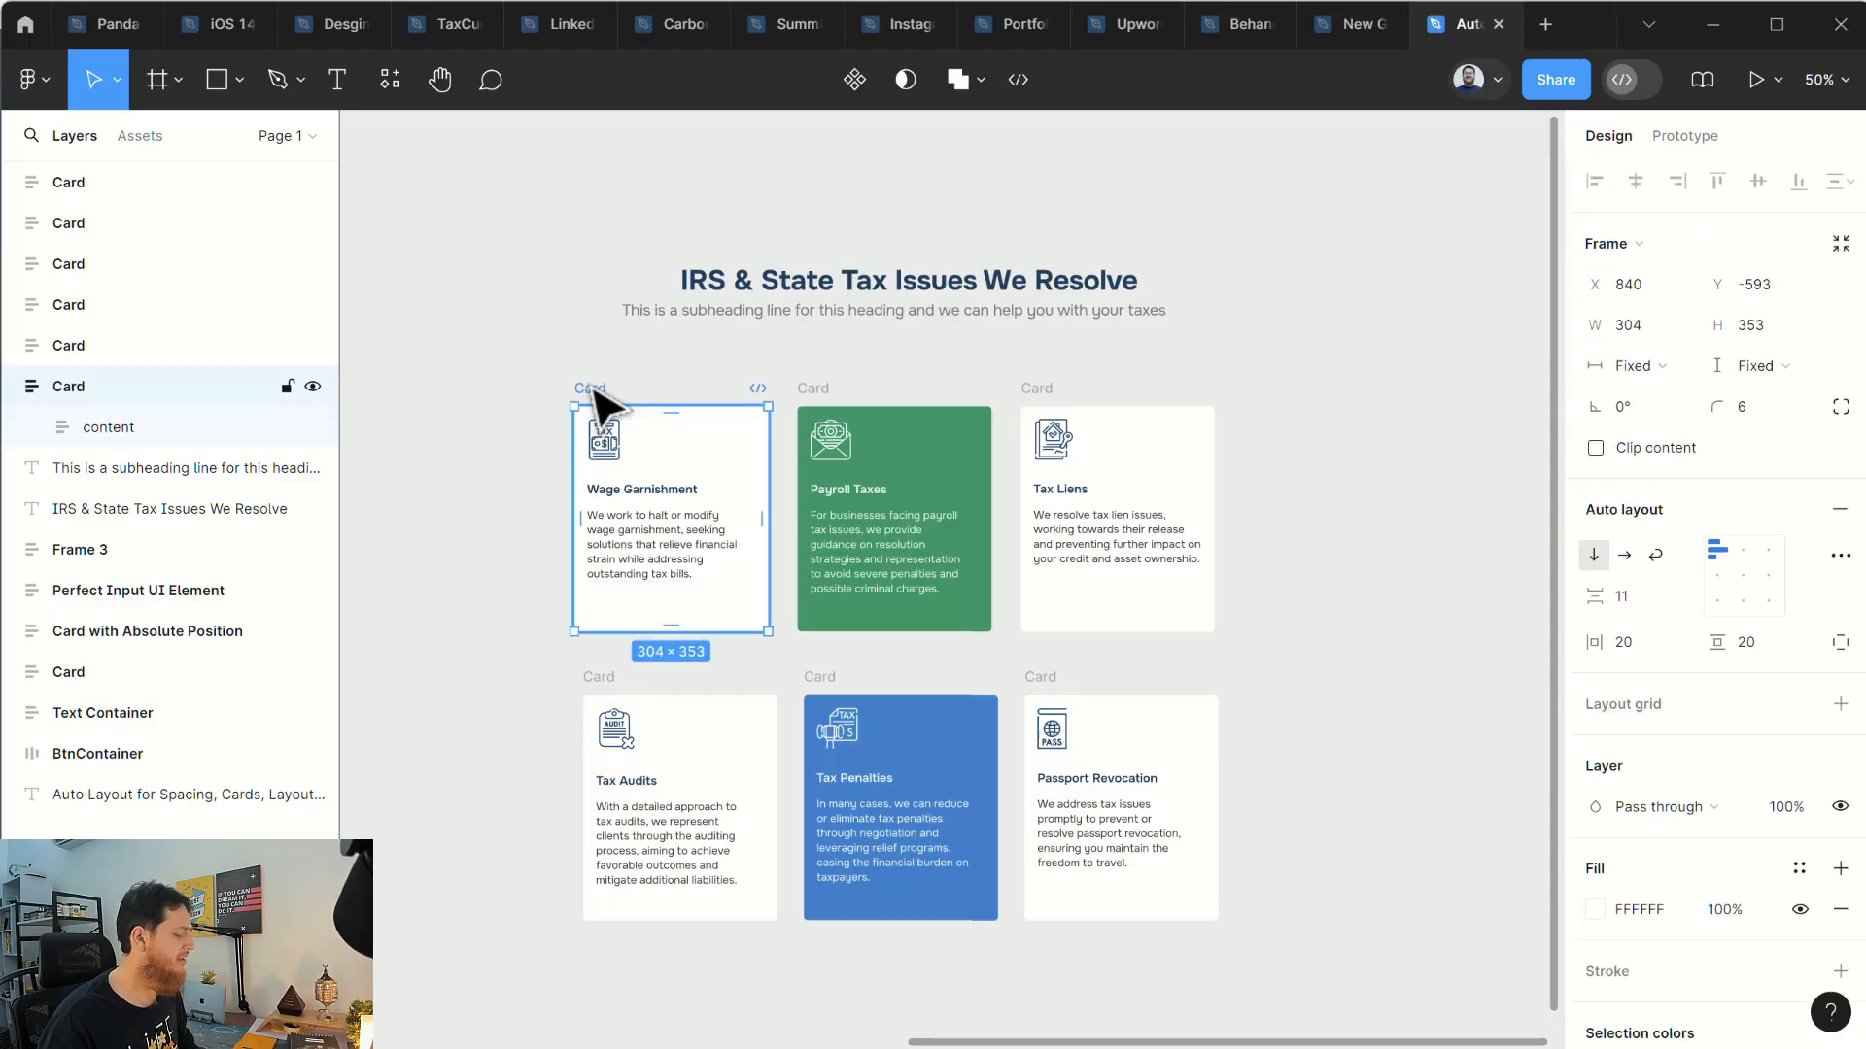
key("shift+2")
left_click(470, 421)
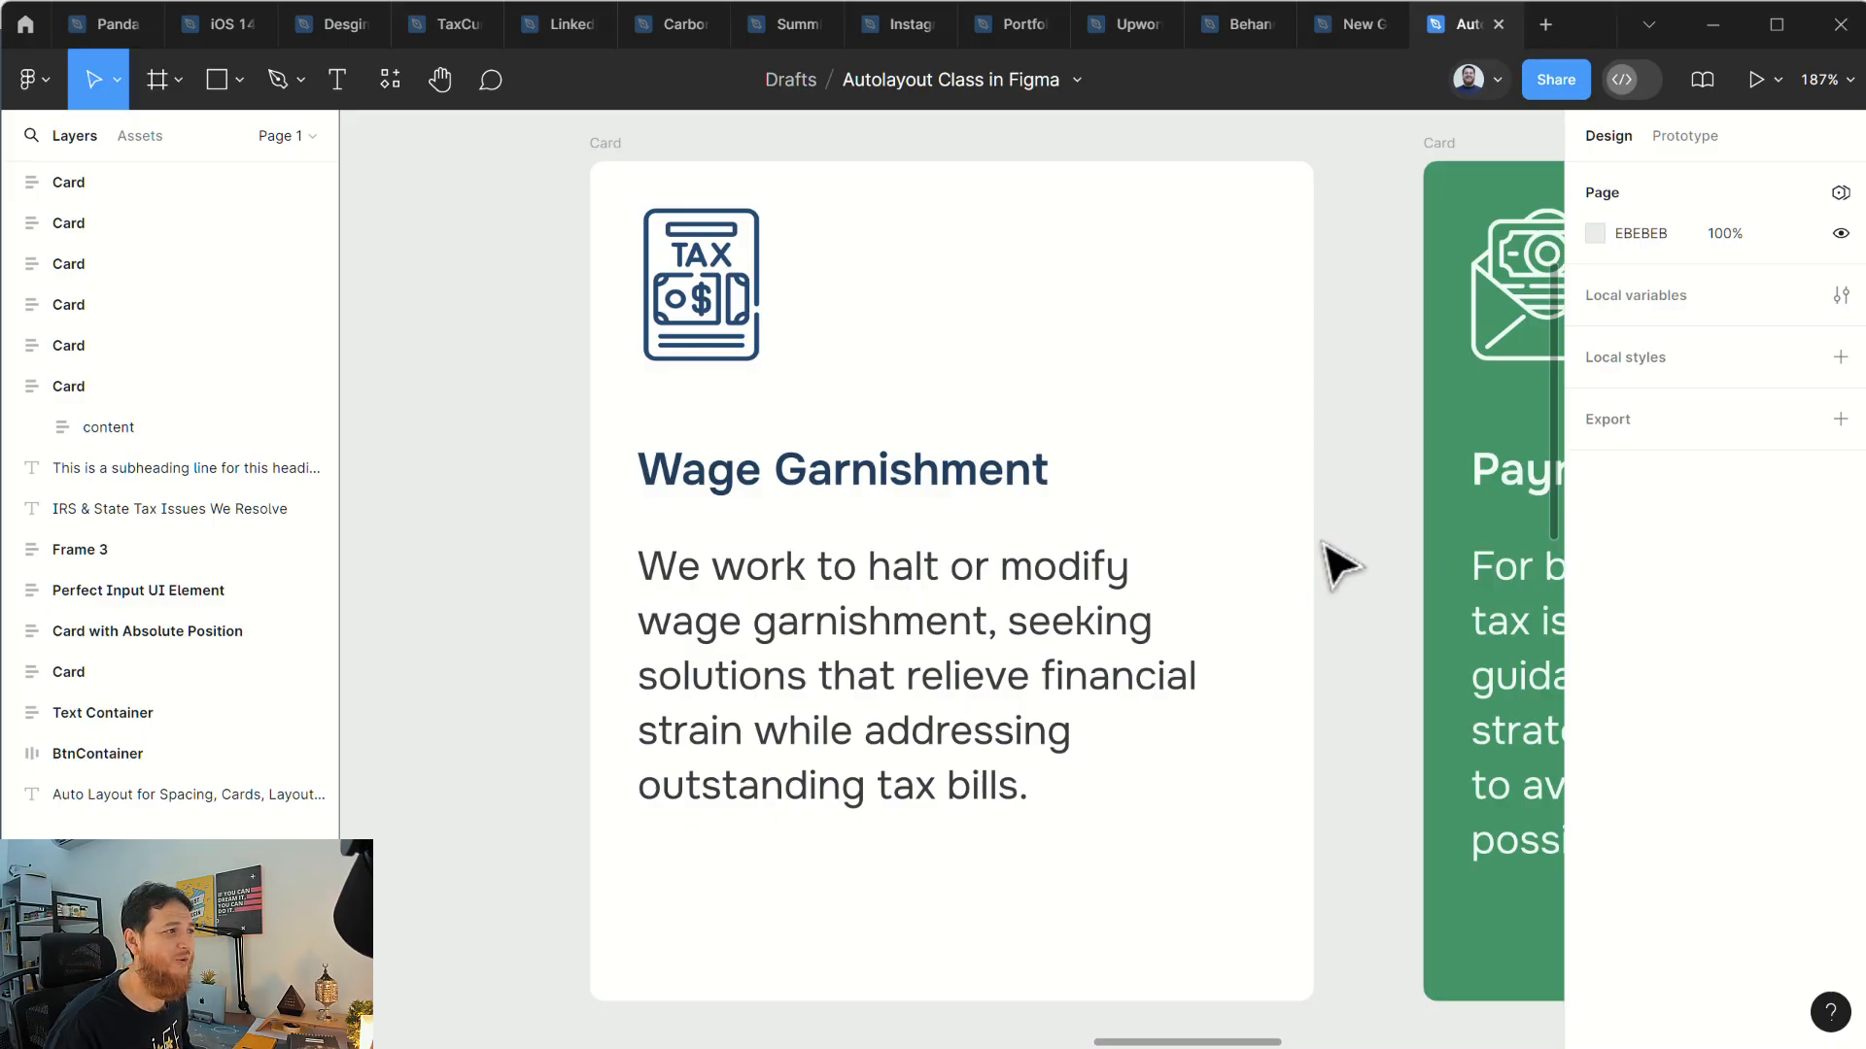
left_click(724, 338)
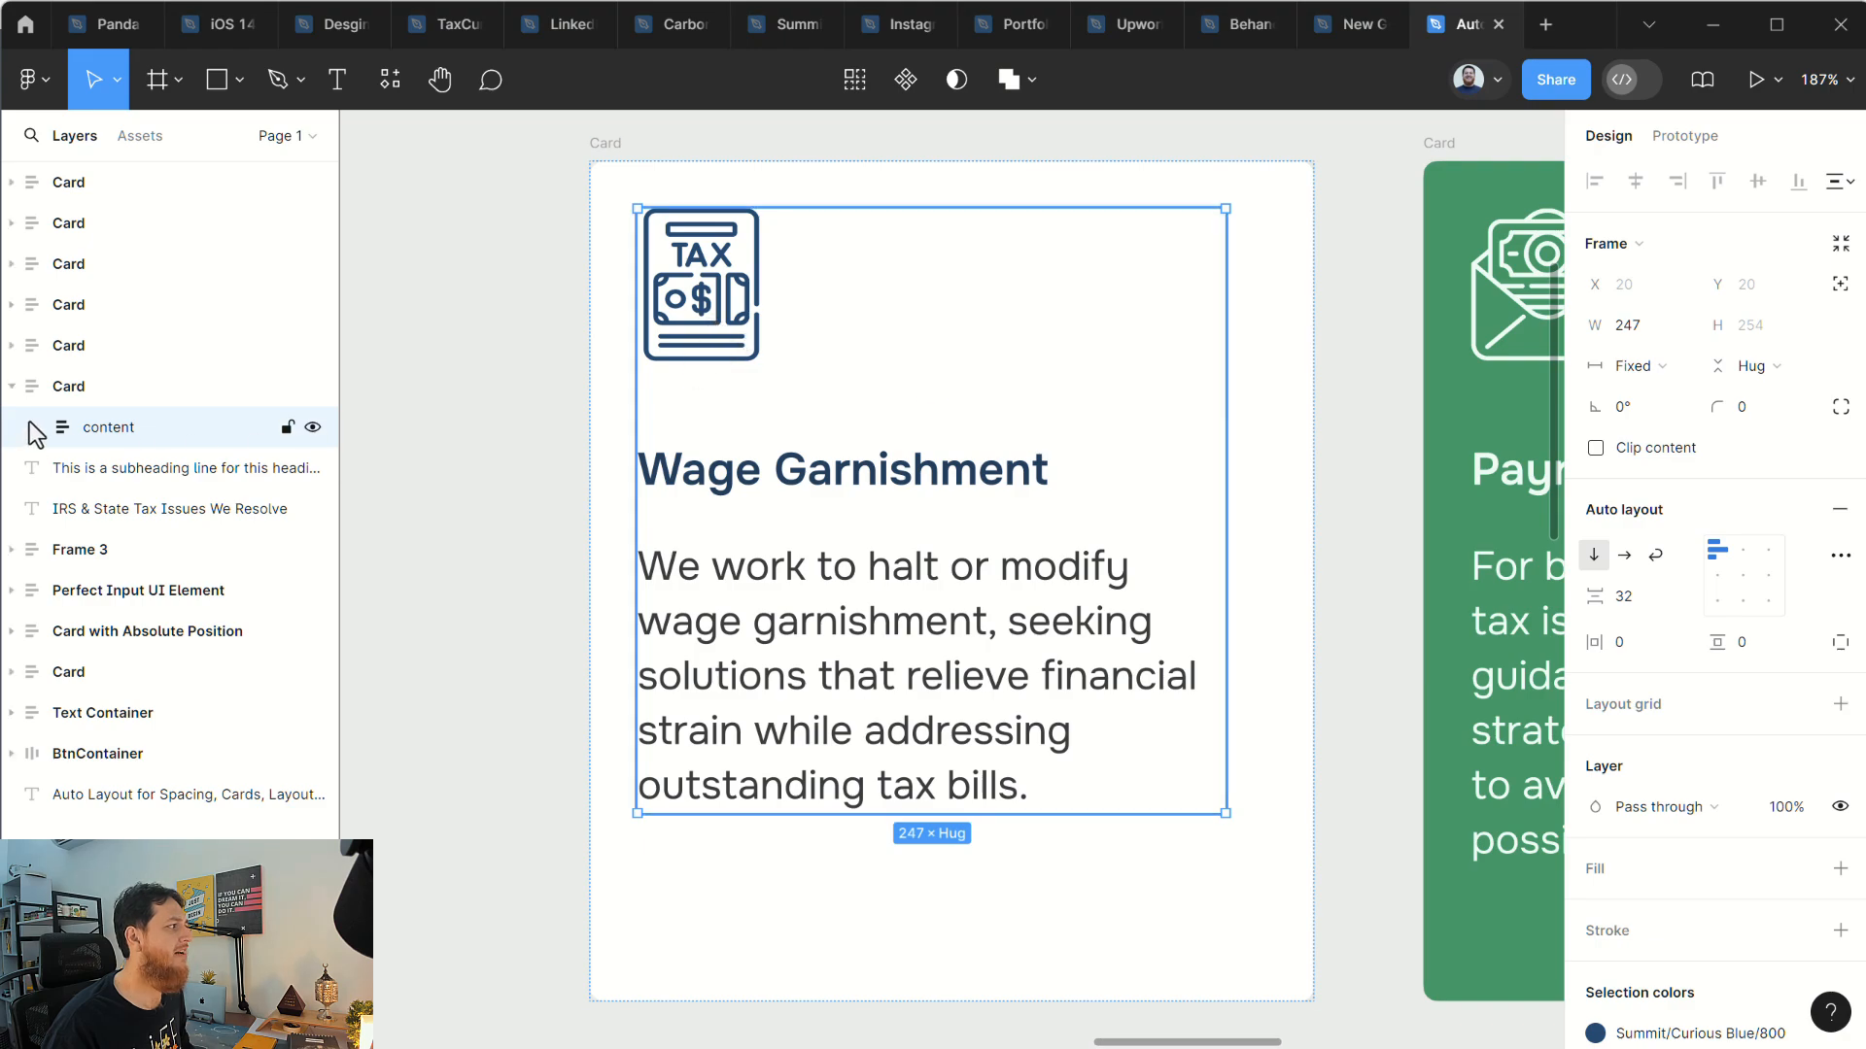
left_click(60, 388)
left_click(67, 427)
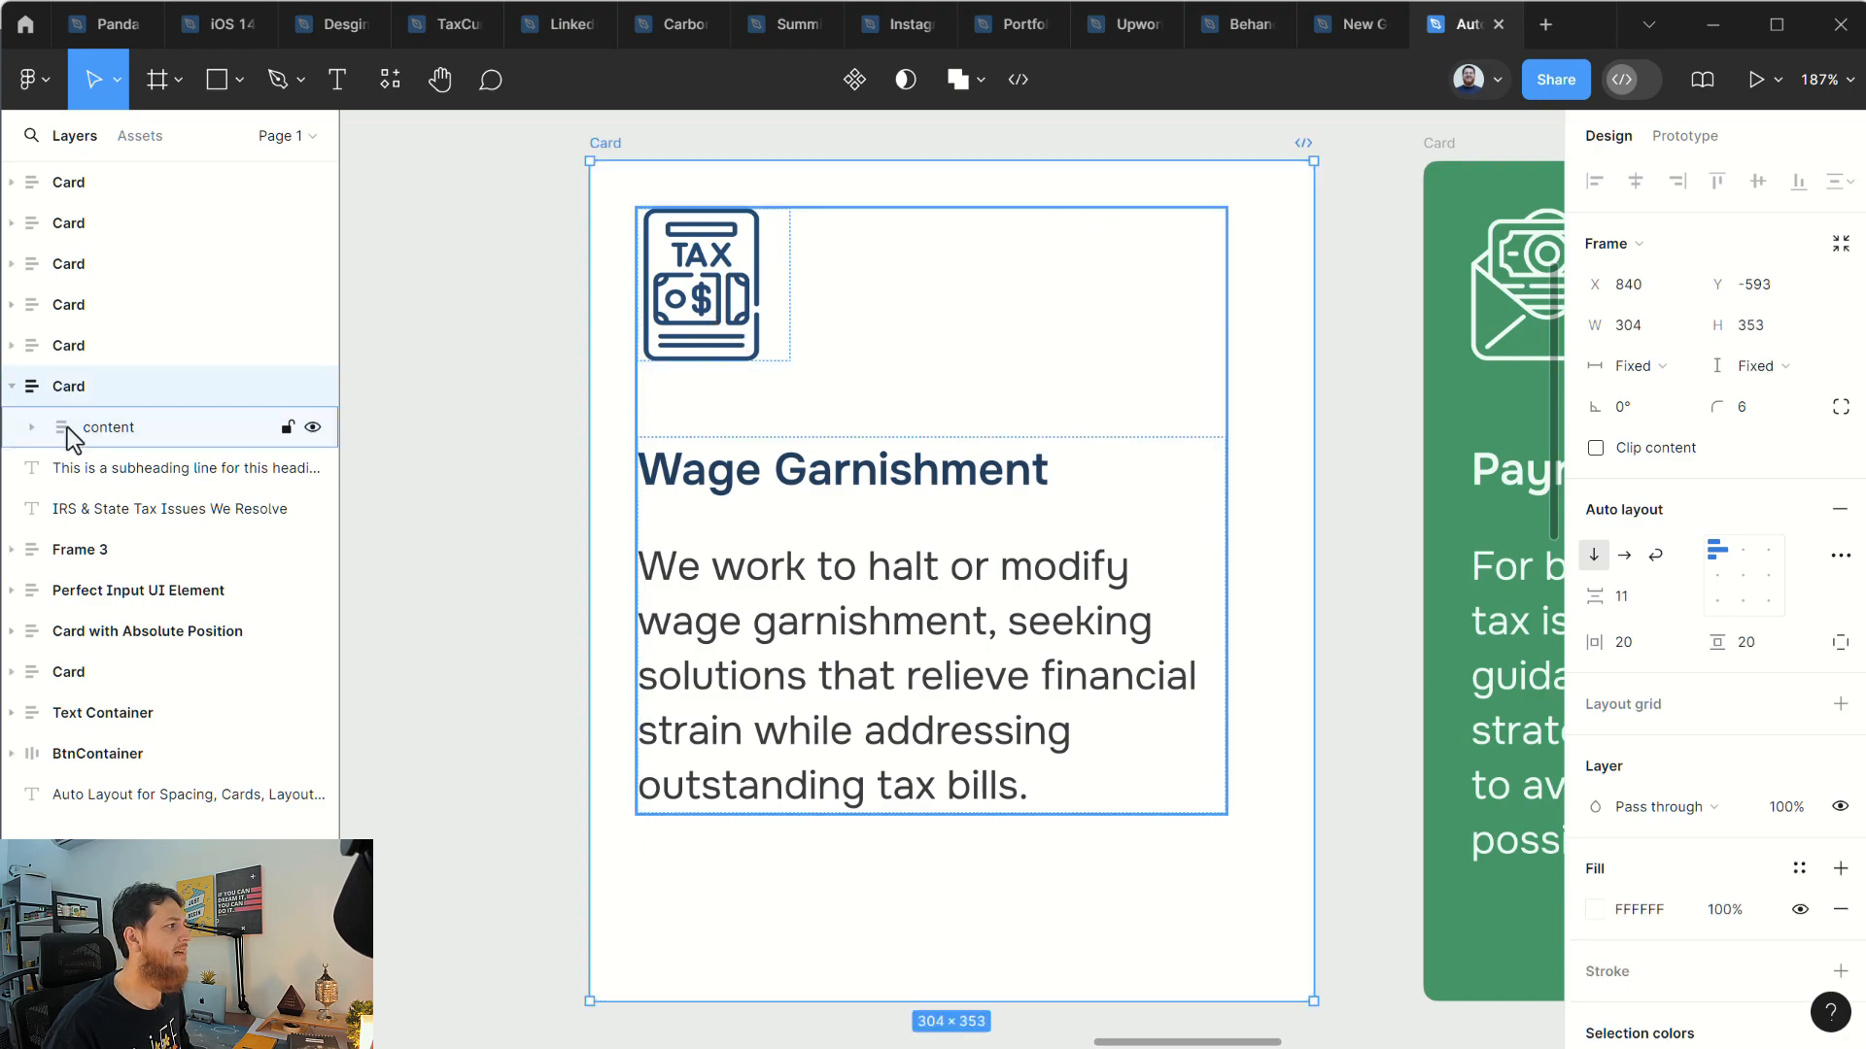
left_click(60, 387)
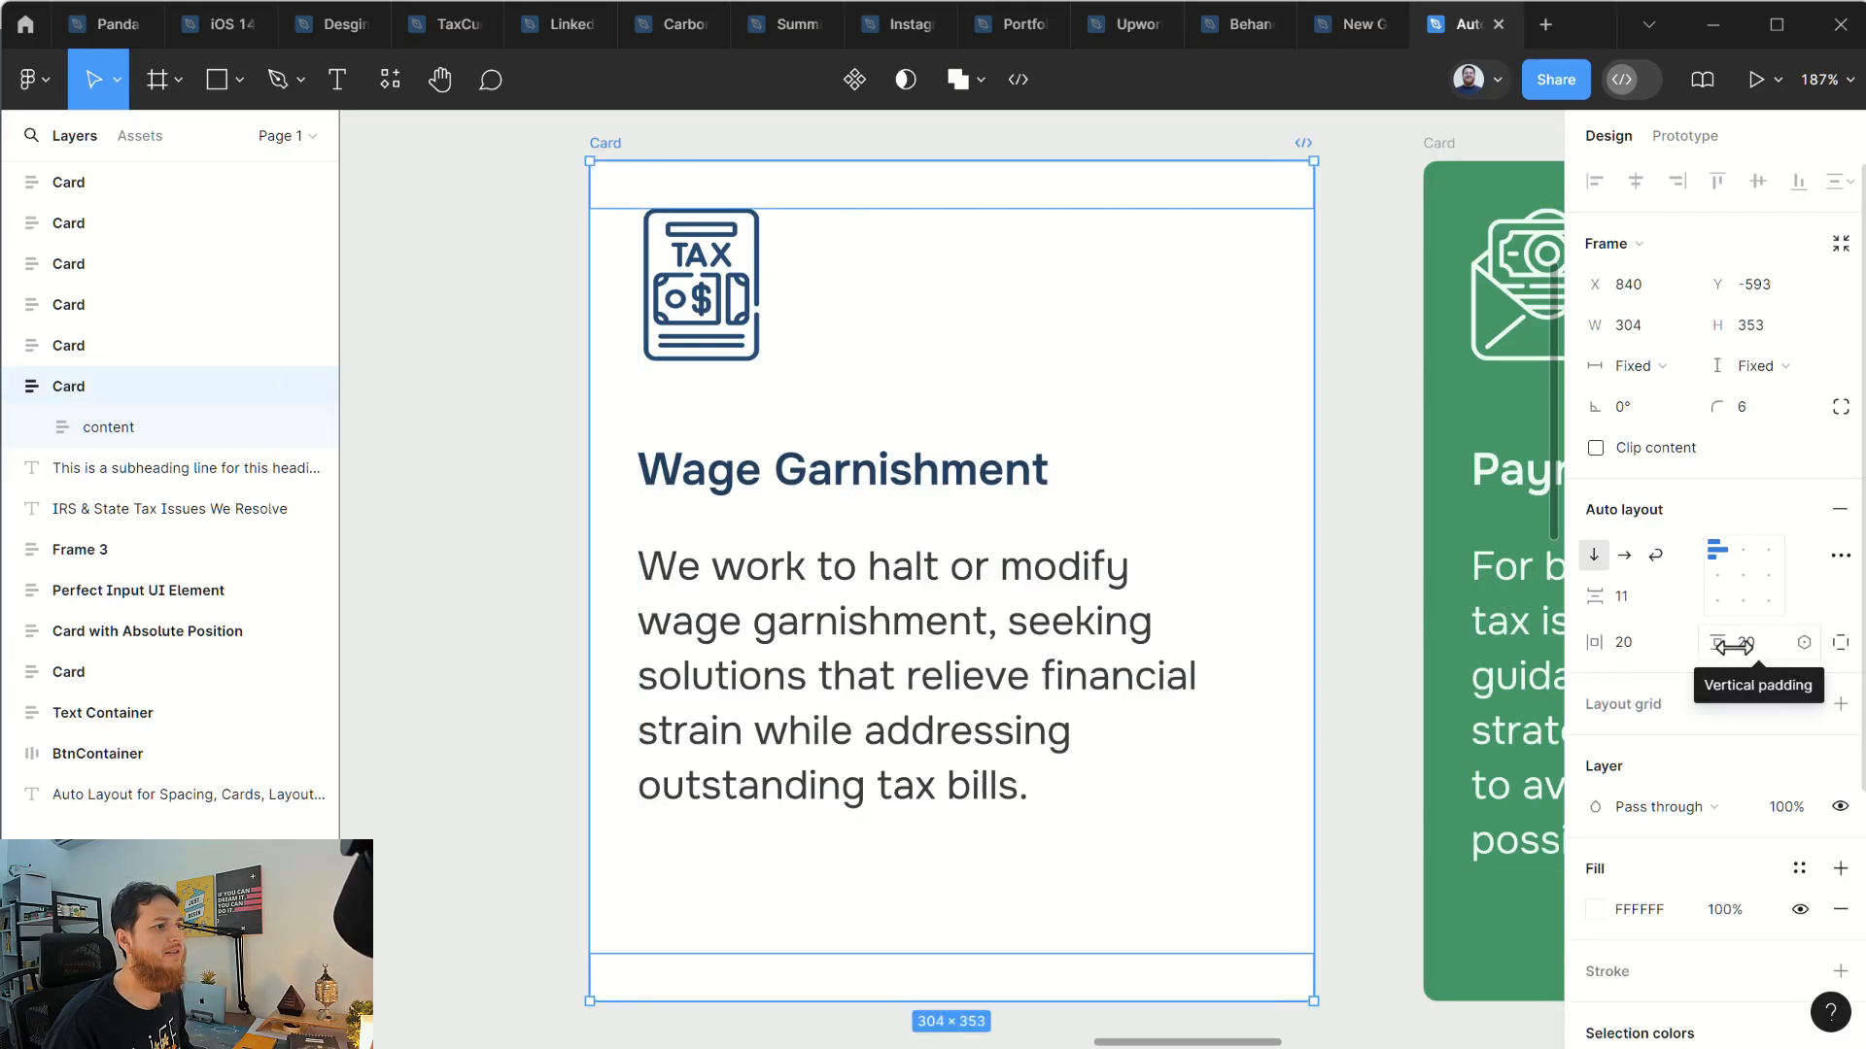
left_click(1629, 594)
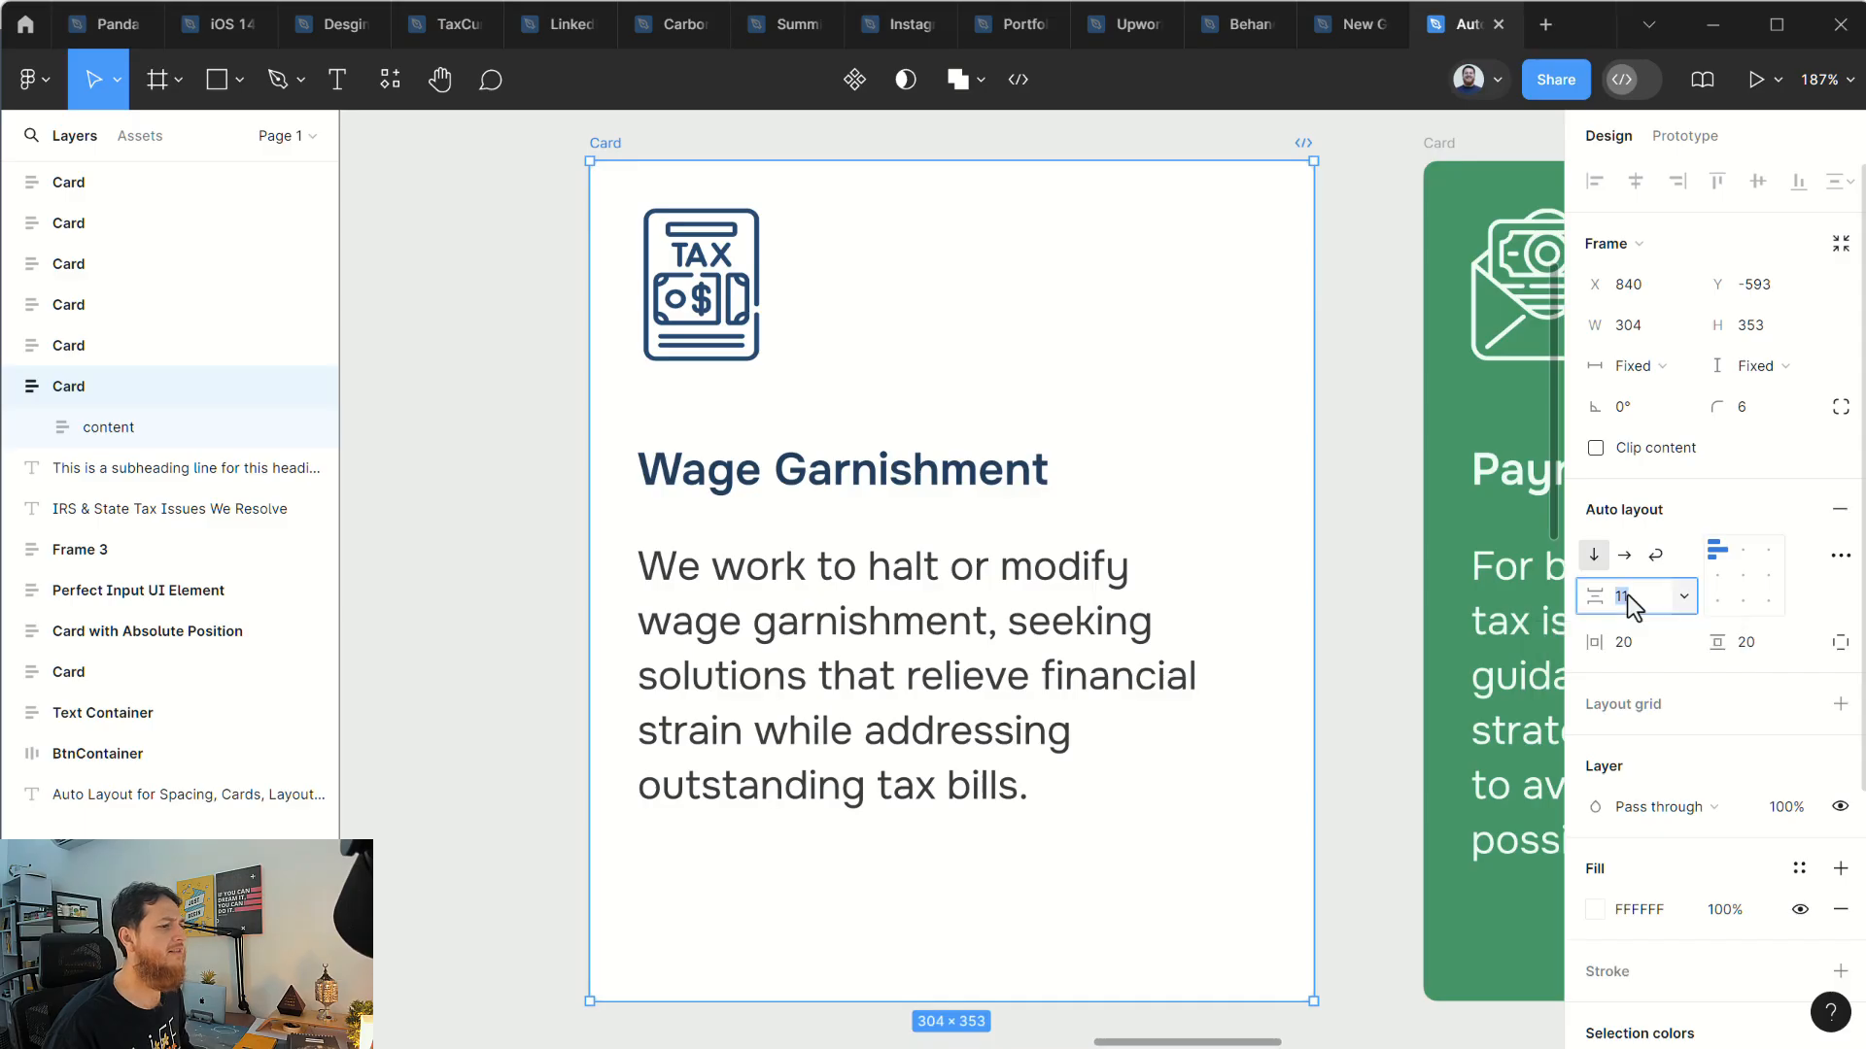
left_click(97, 427)
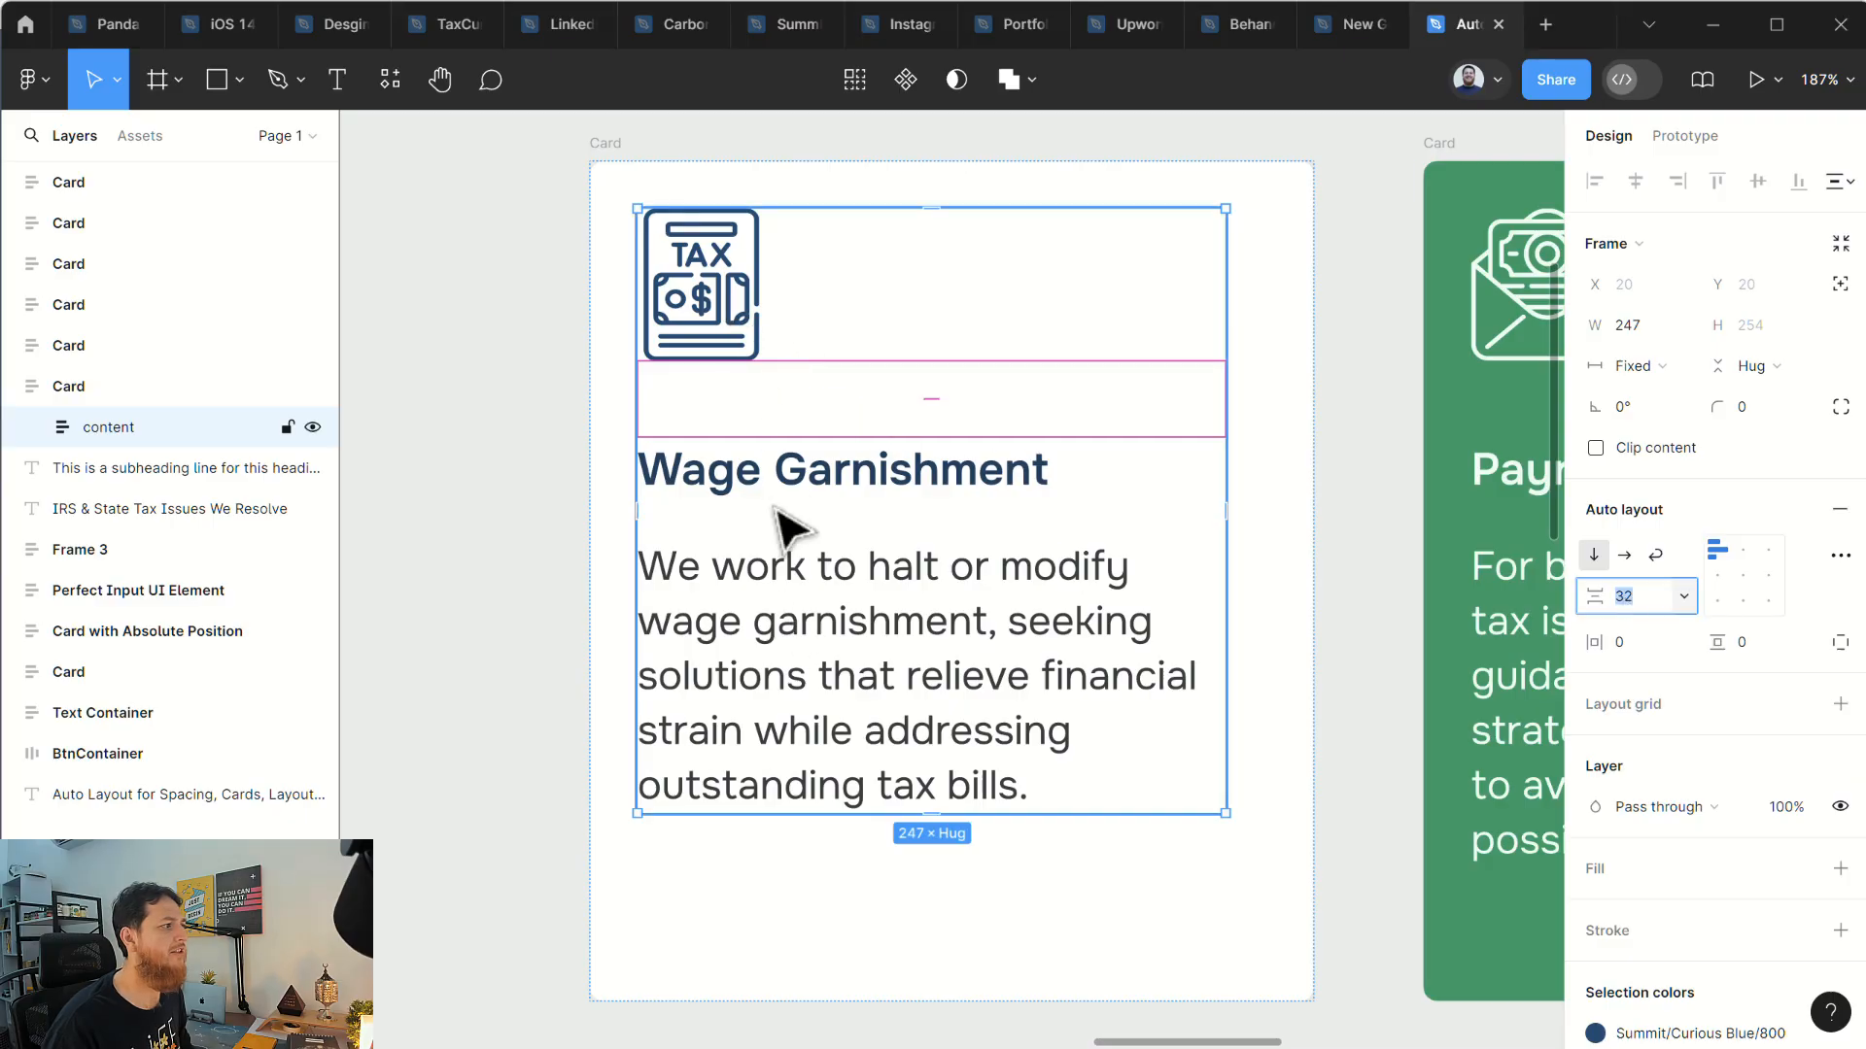
left_click(38, 428)
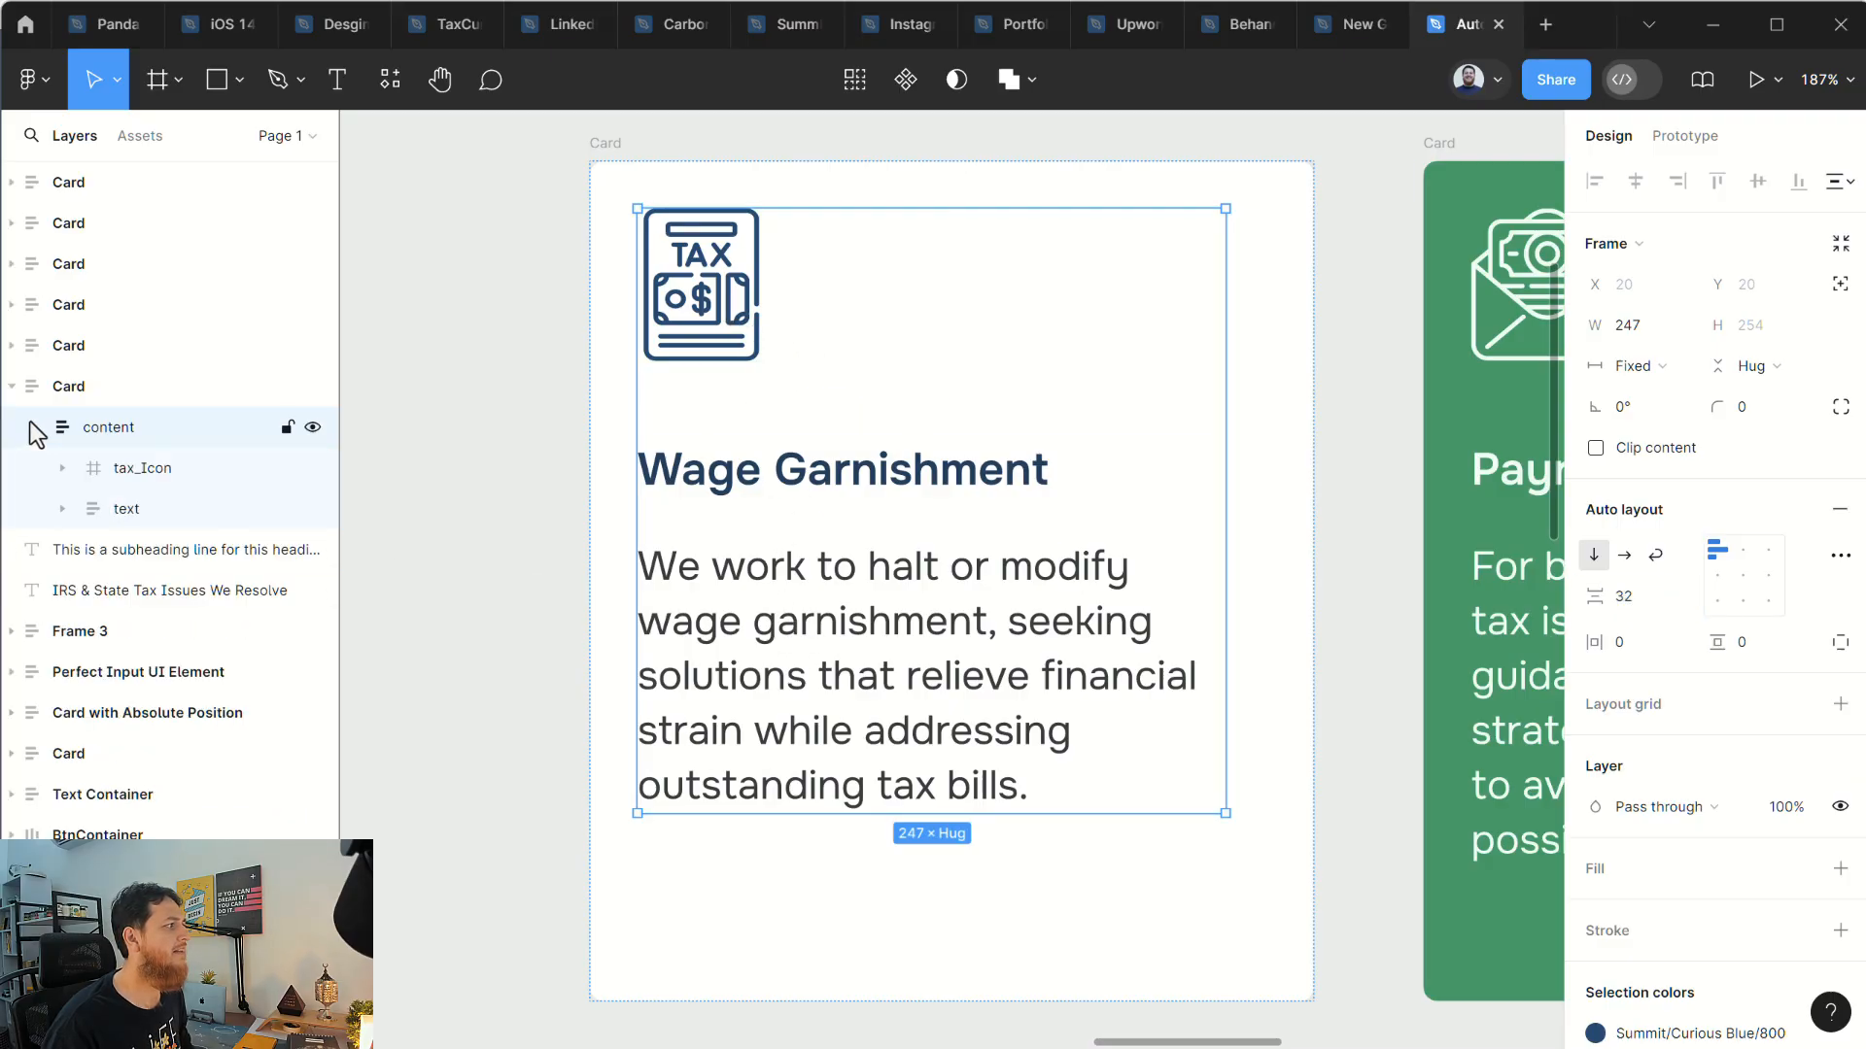
left_click(129, 464)
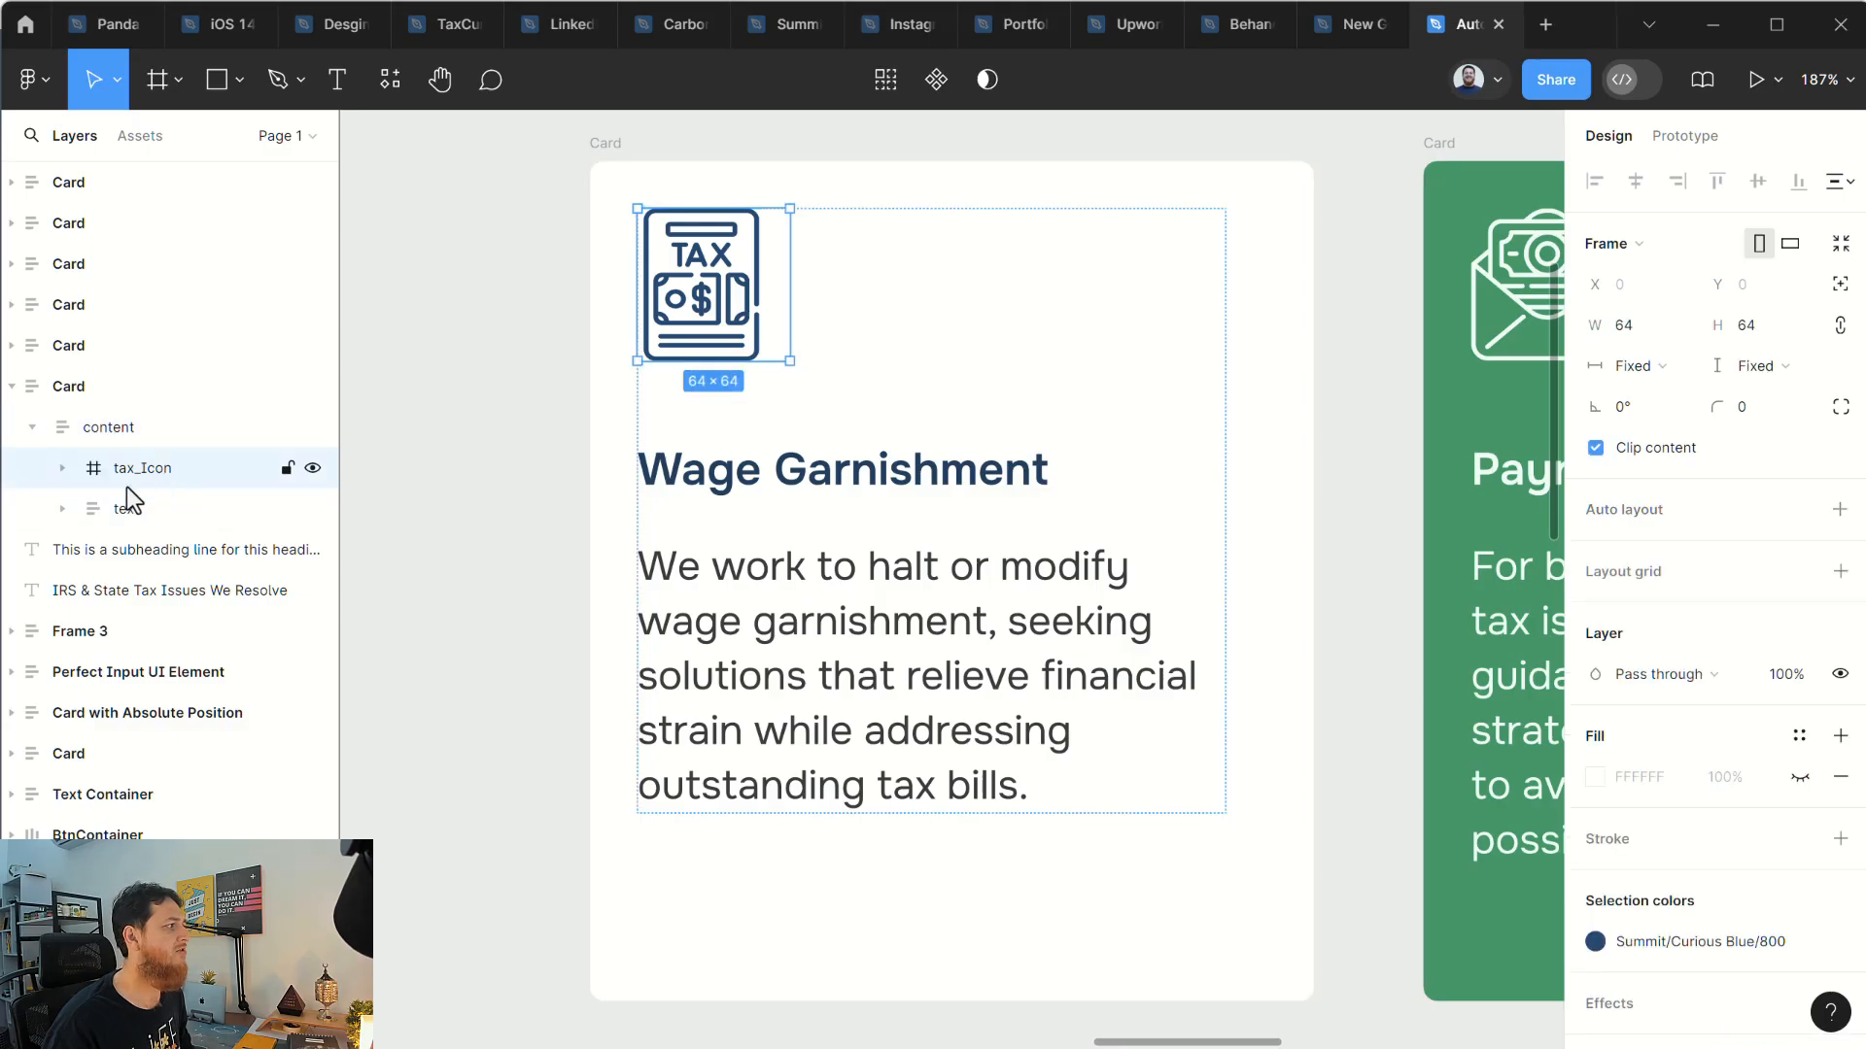
Step: Try a spacing of 8 between the title and description of the Wage Garnishment card, and undo it
left_click(128, 506)
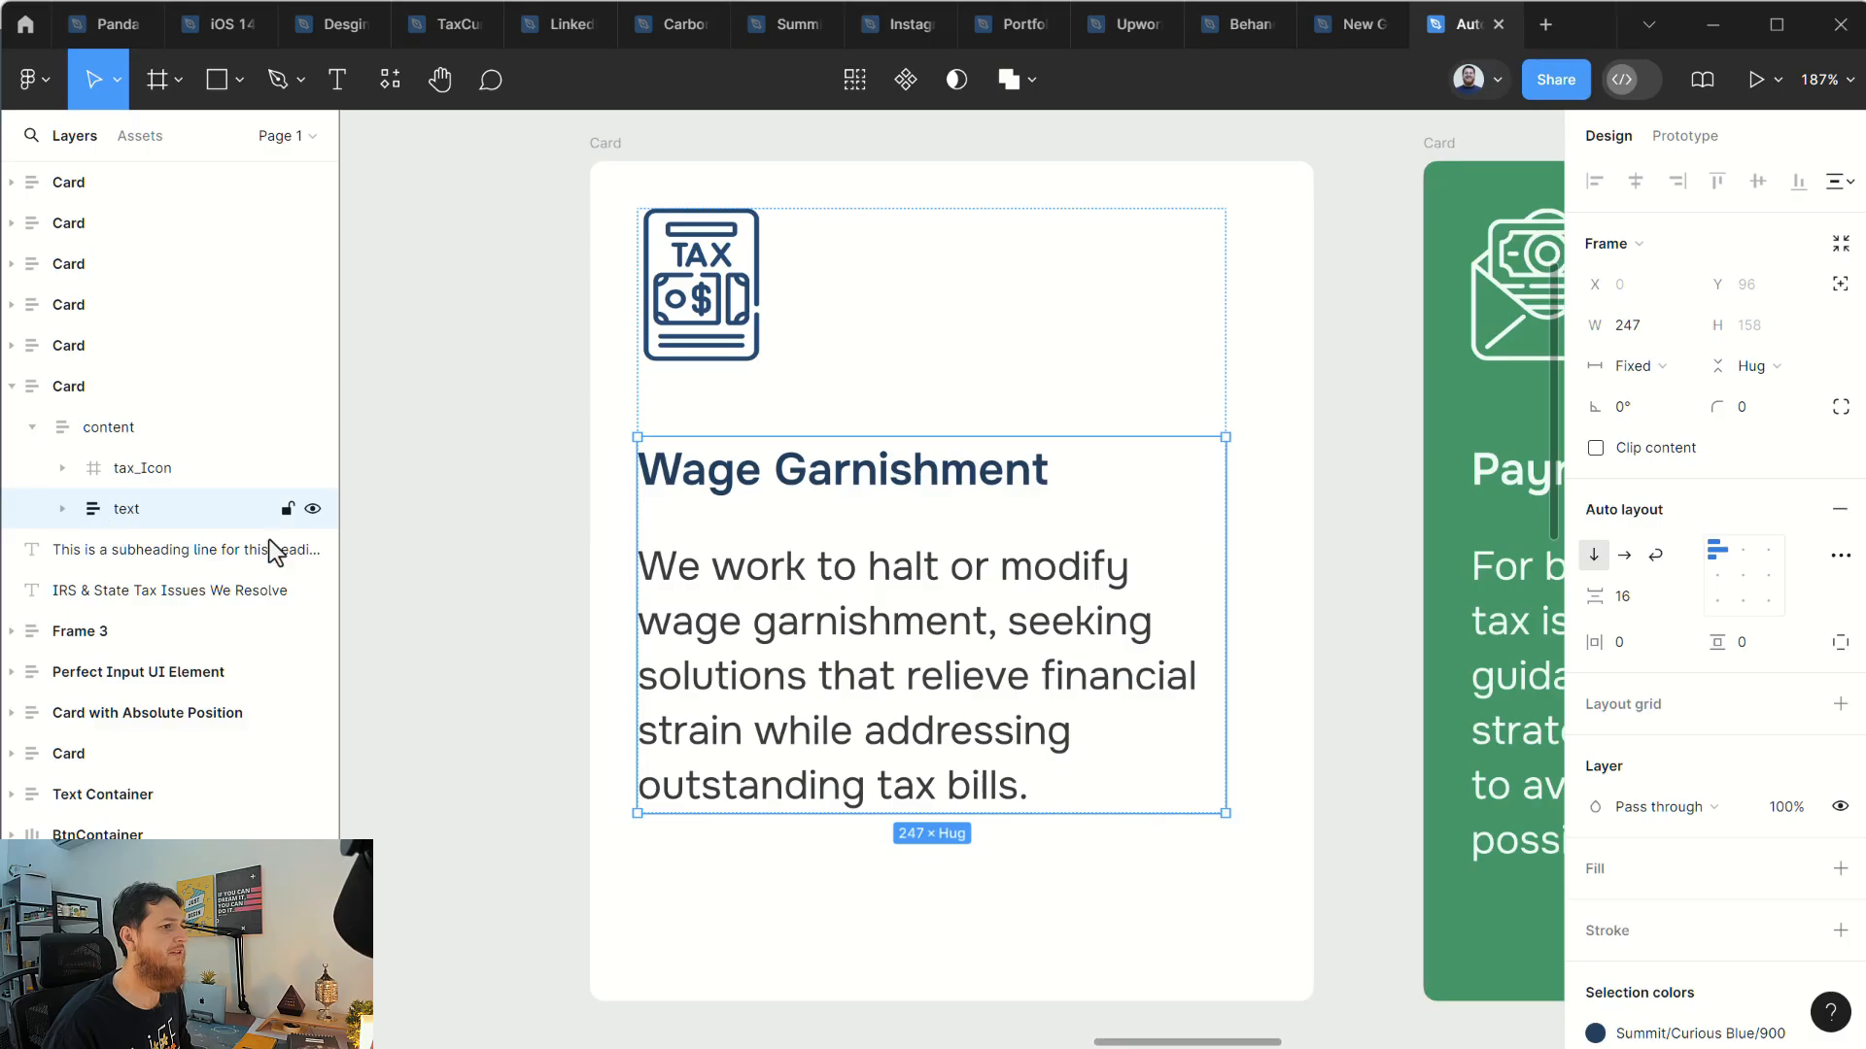
left_click(1628, 603)
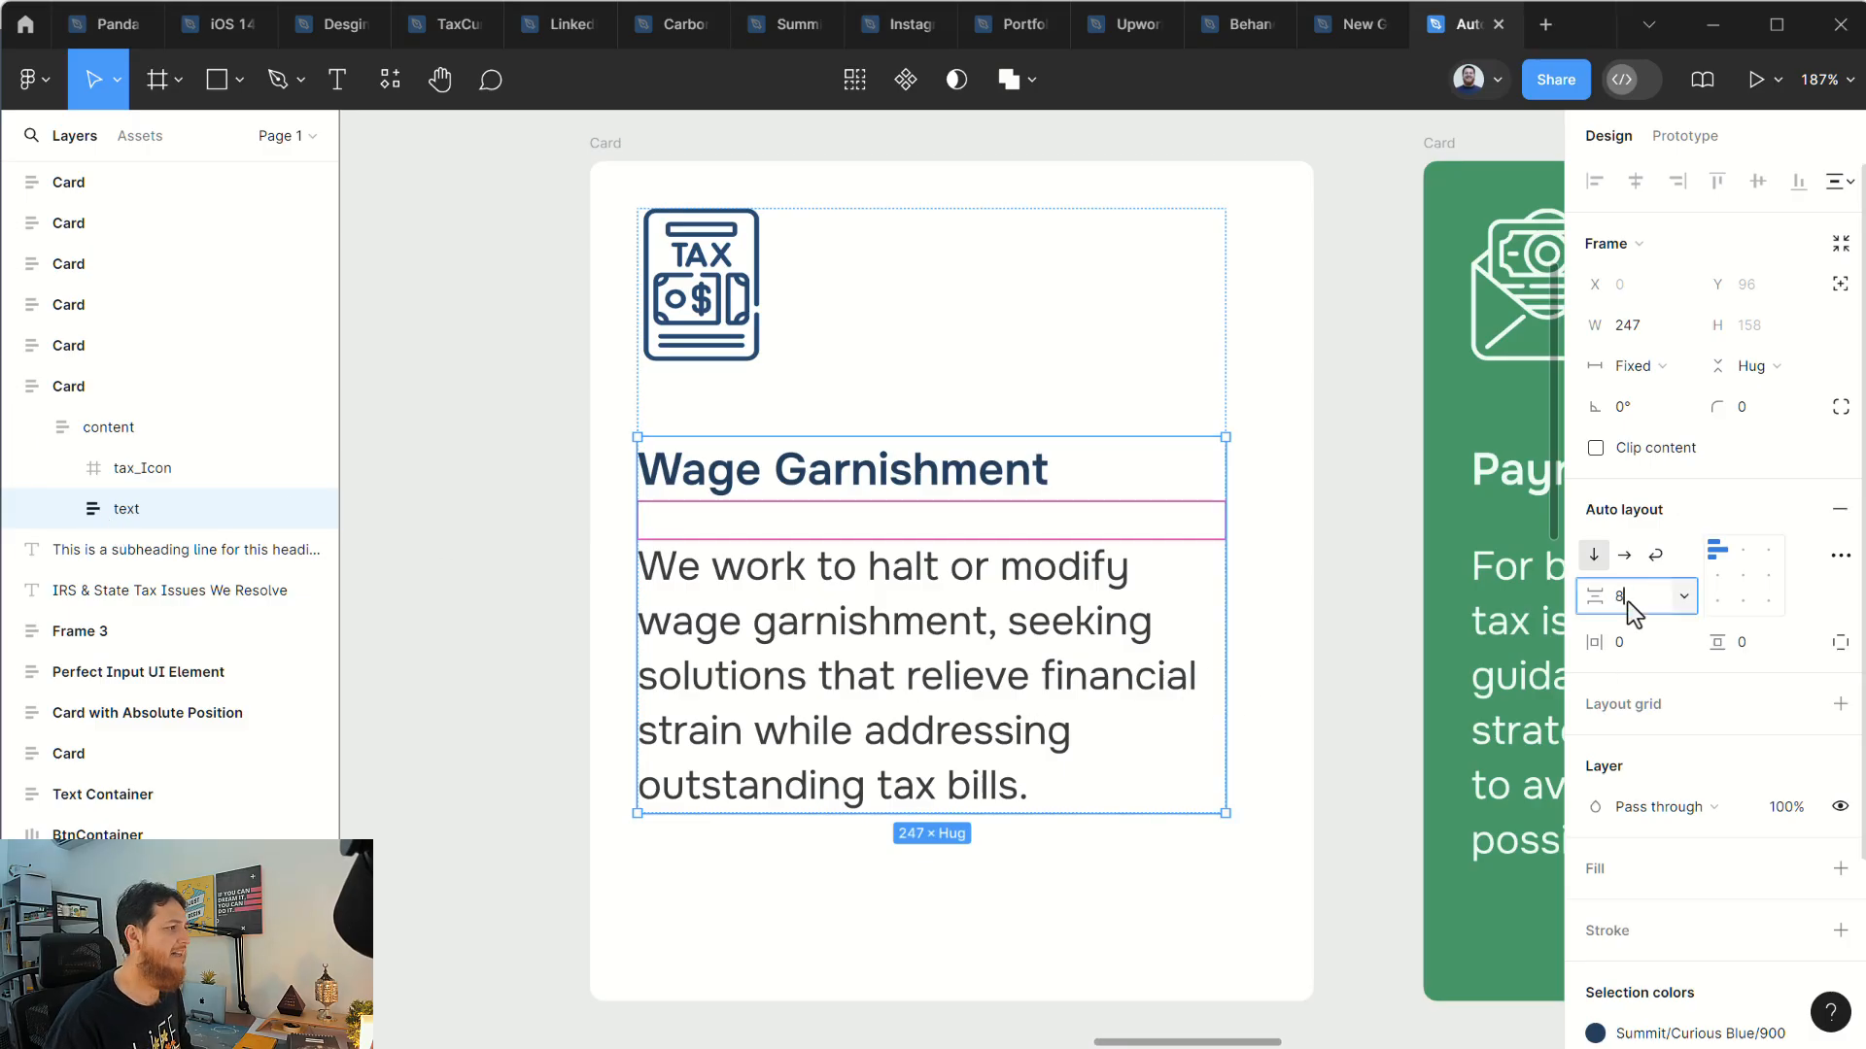
type("8")
key("Return")
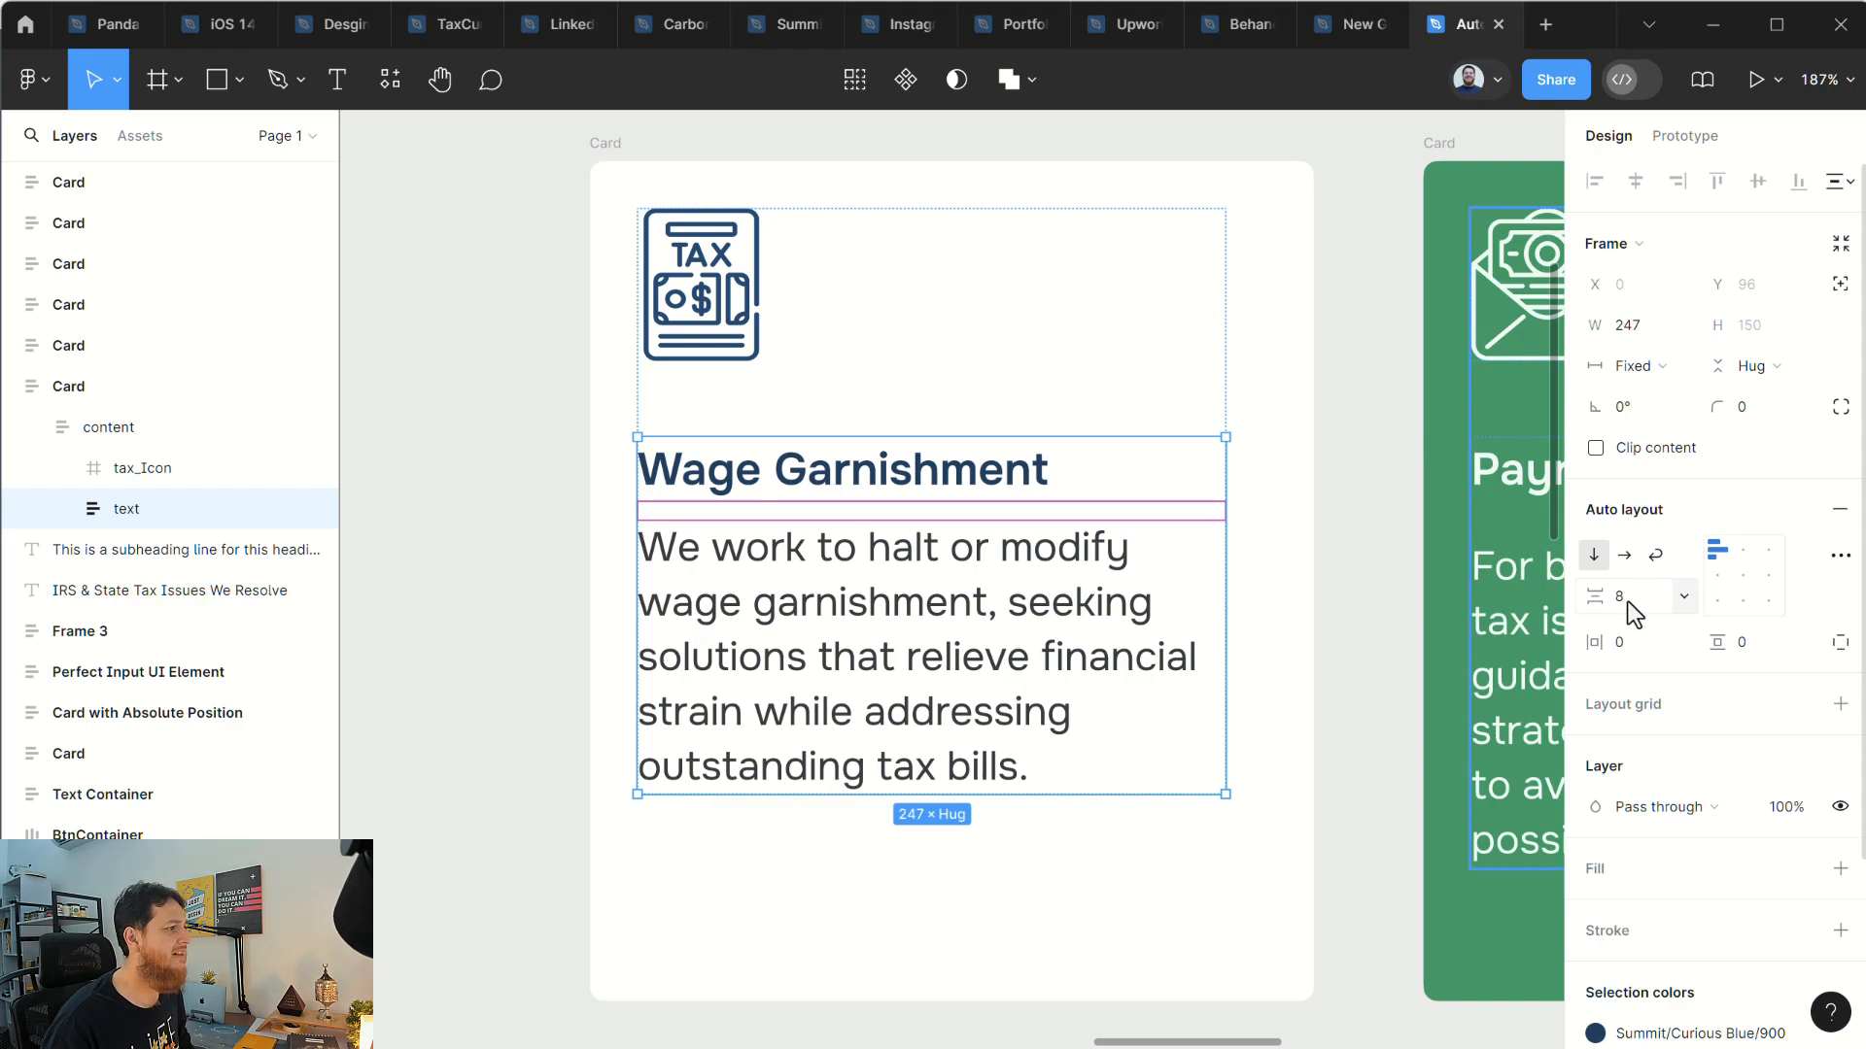
key("ctrl+z")
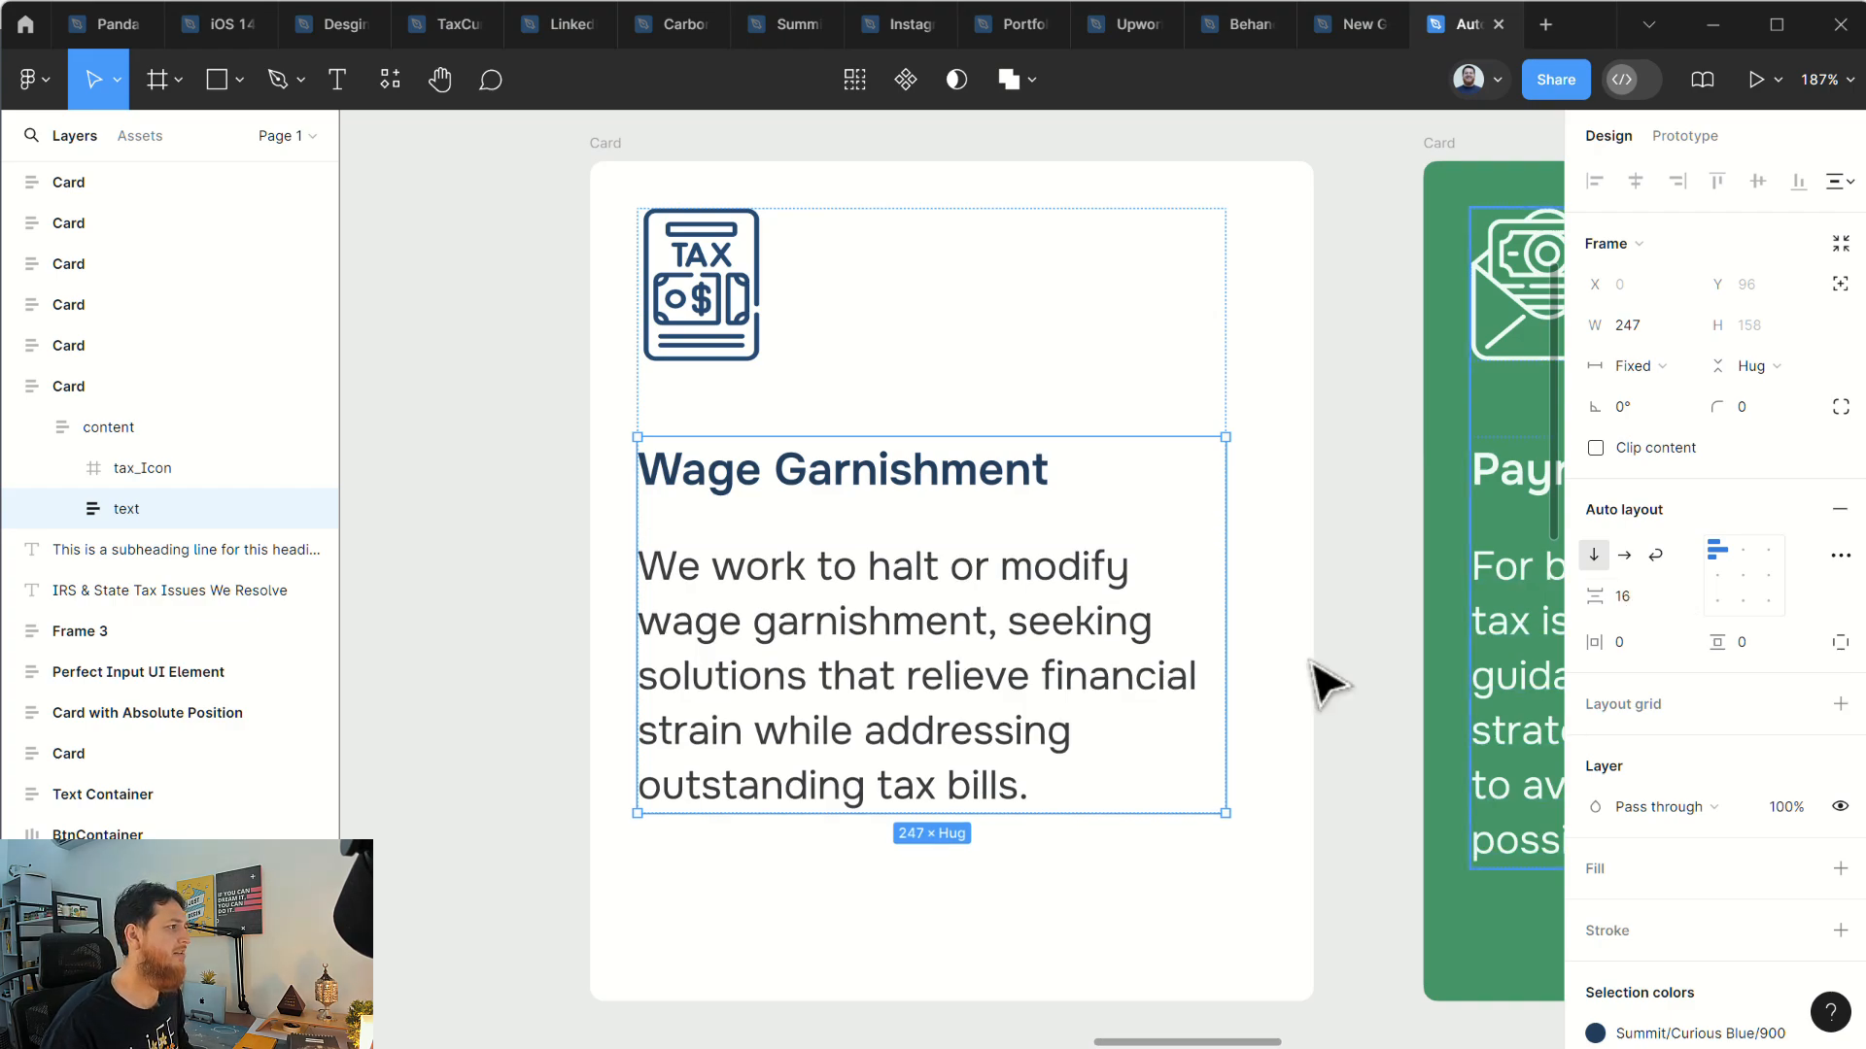
Step: Review the auto layout settings of the Wage Garnishment and Payroll Taxes cards within the whole six-card section
left_click(430, 618)
left_click(600, 167)
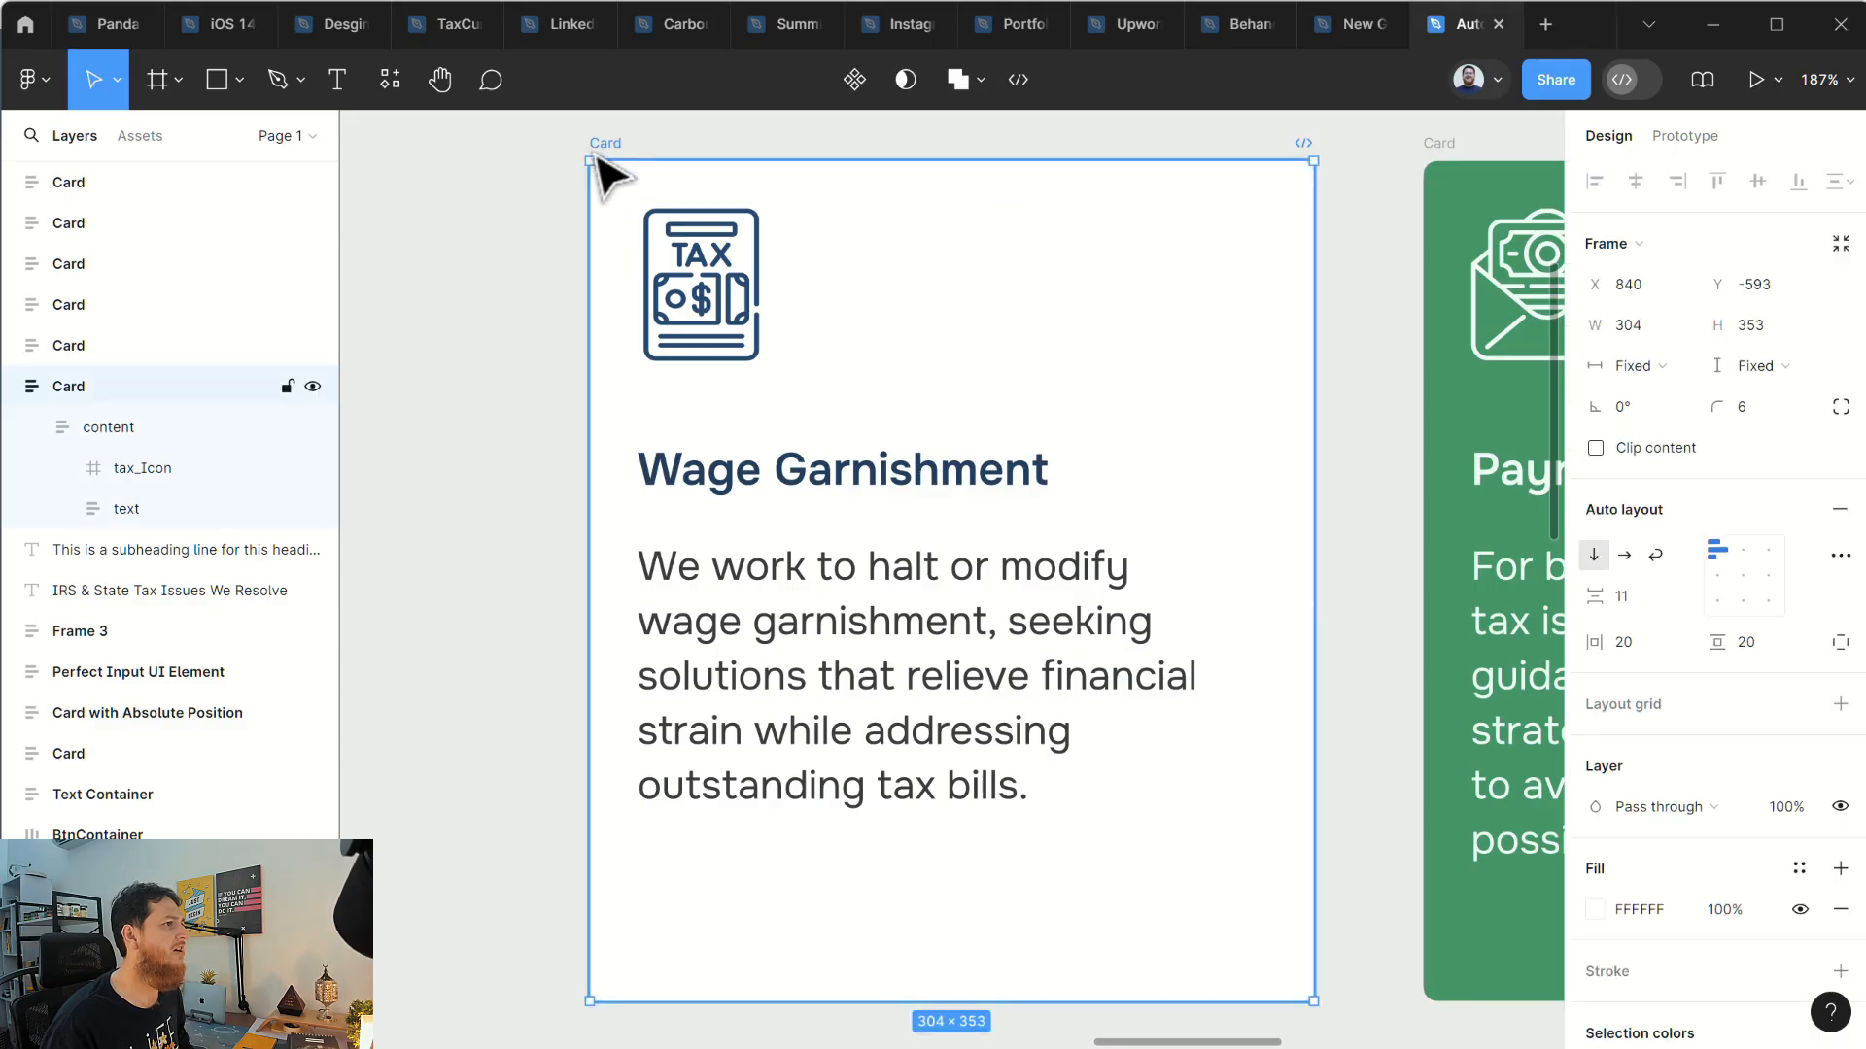
left_click(483, 382)
key("ctrl+minus")
key("ctrl+minus")
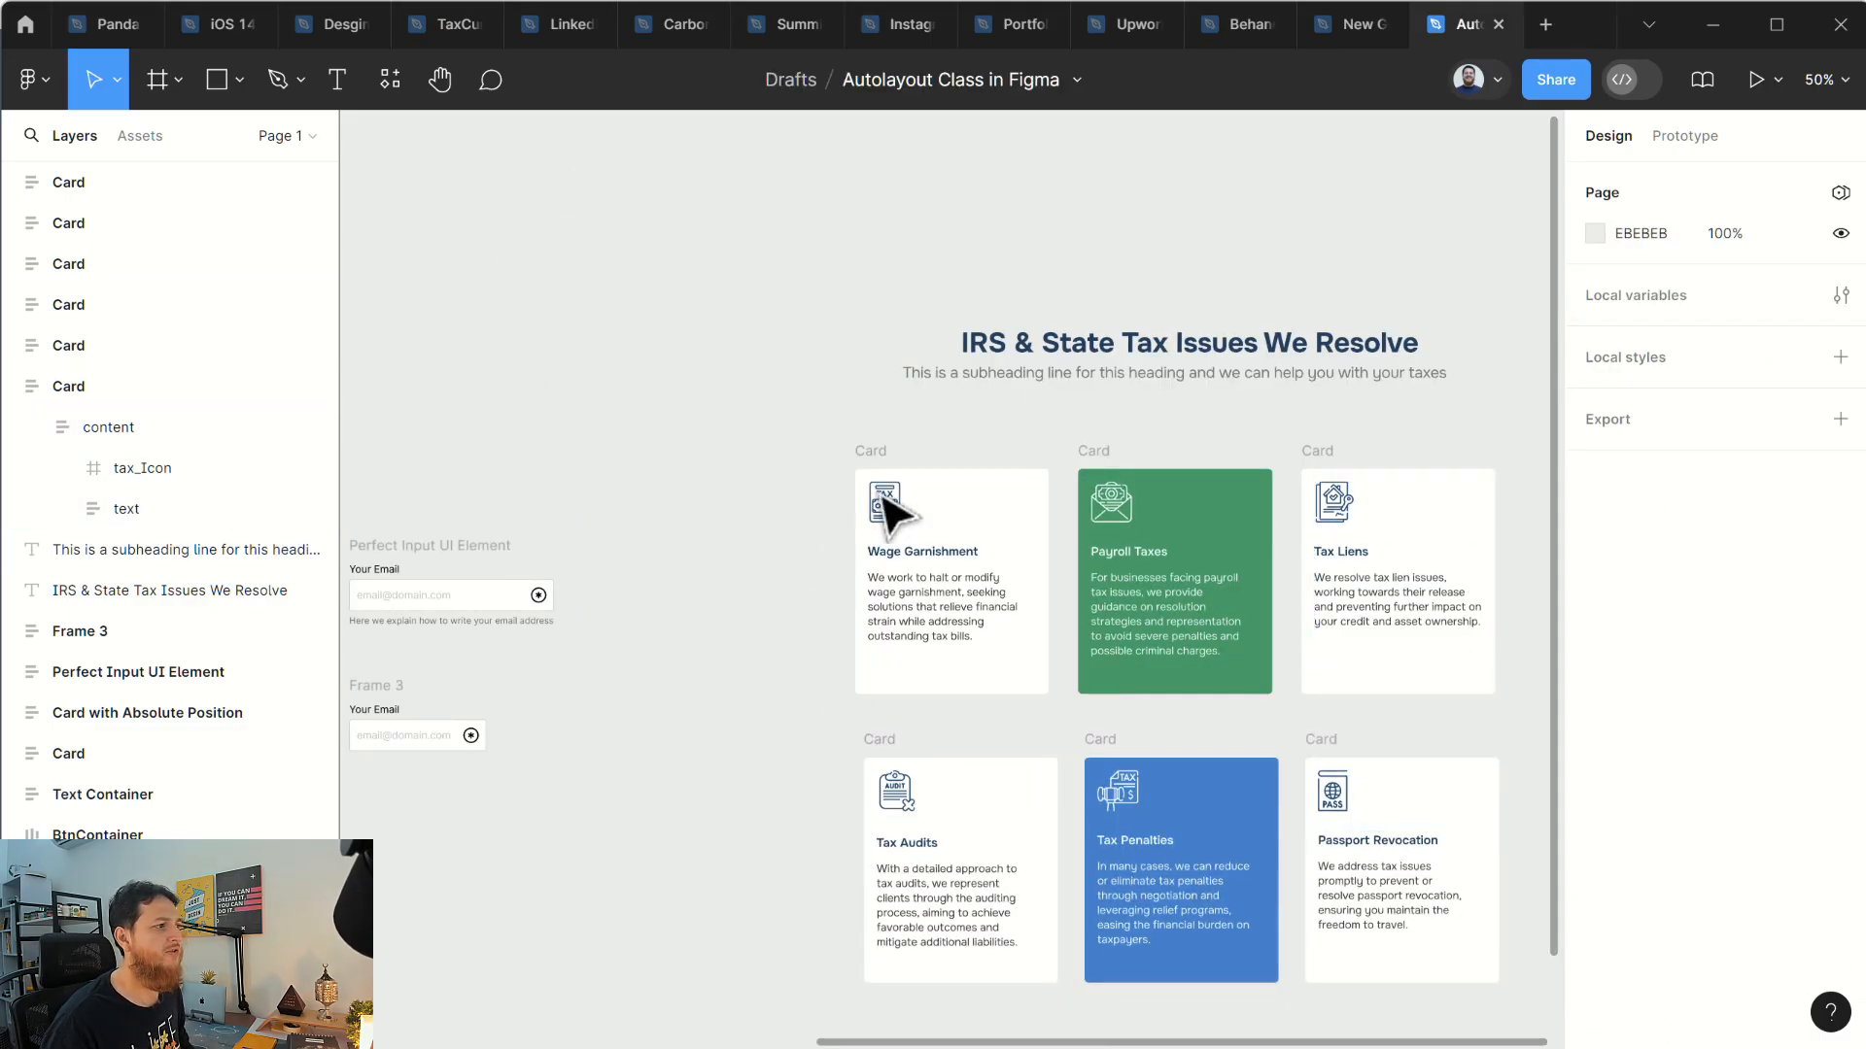
left_click(1111, 454)
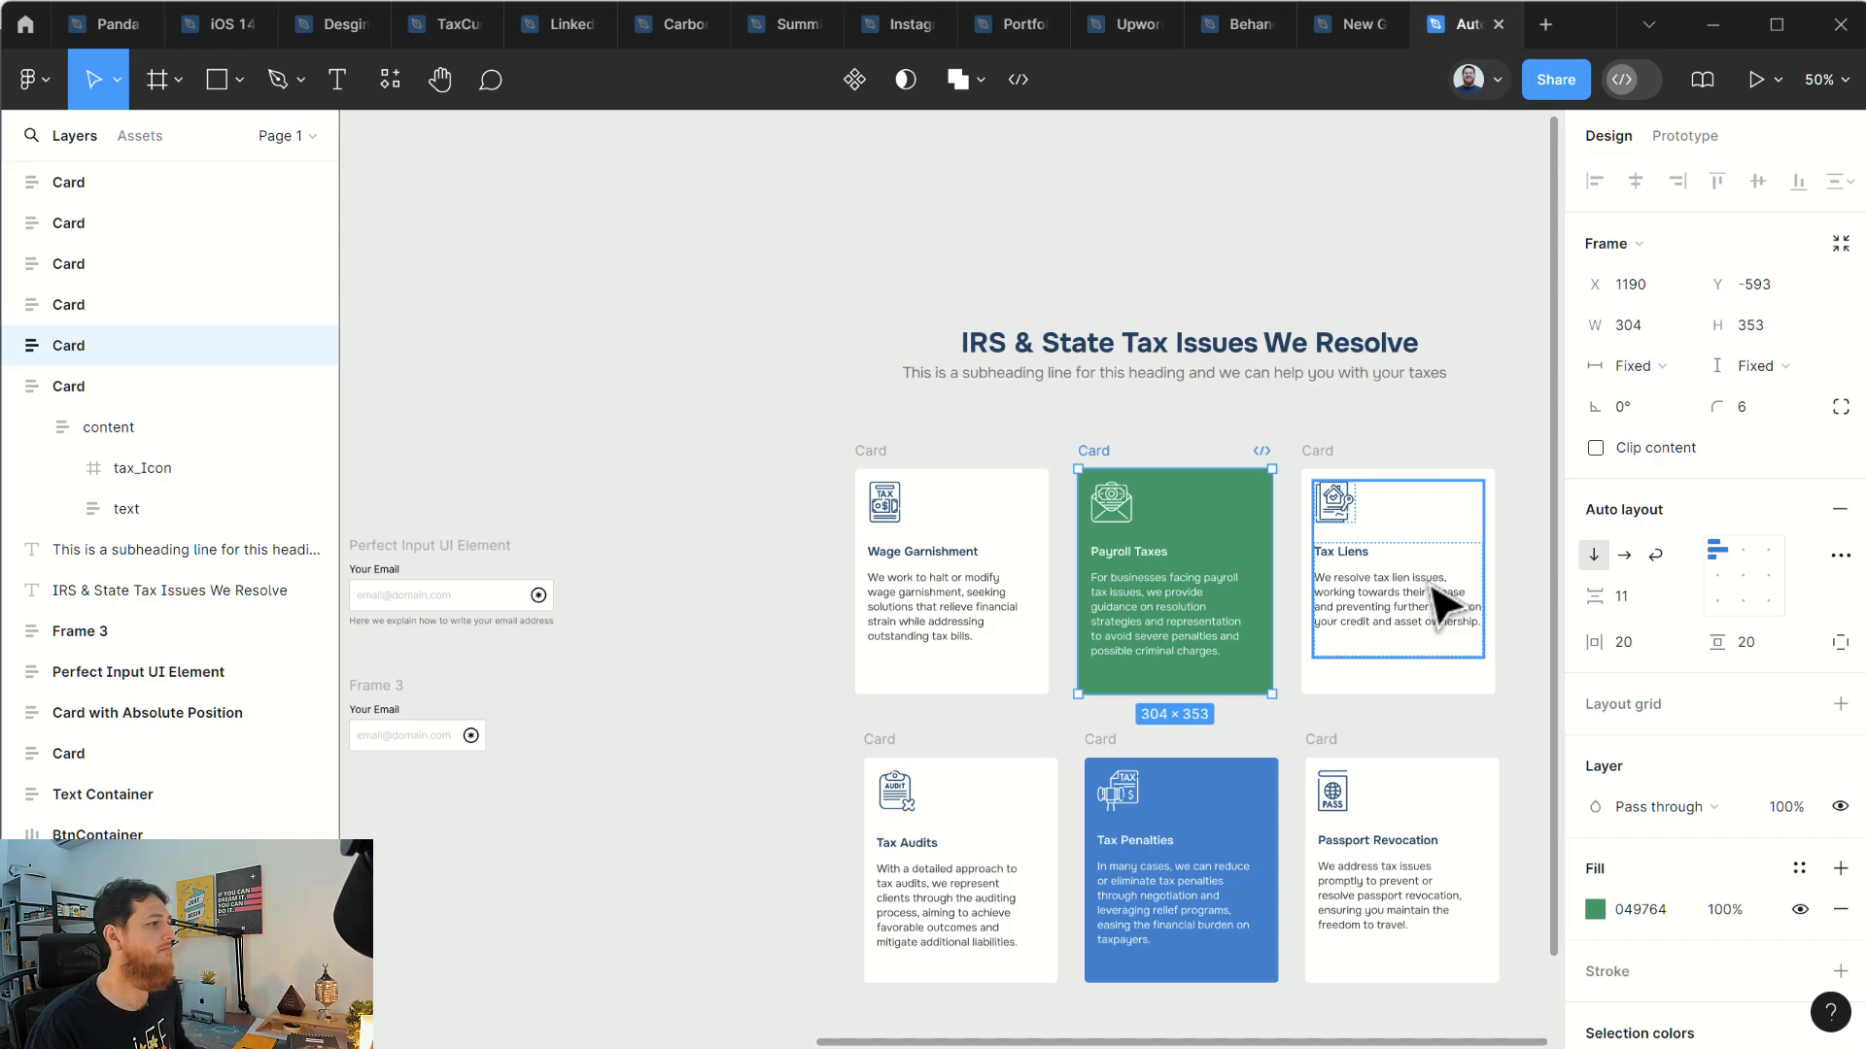
left_click(791, 449)
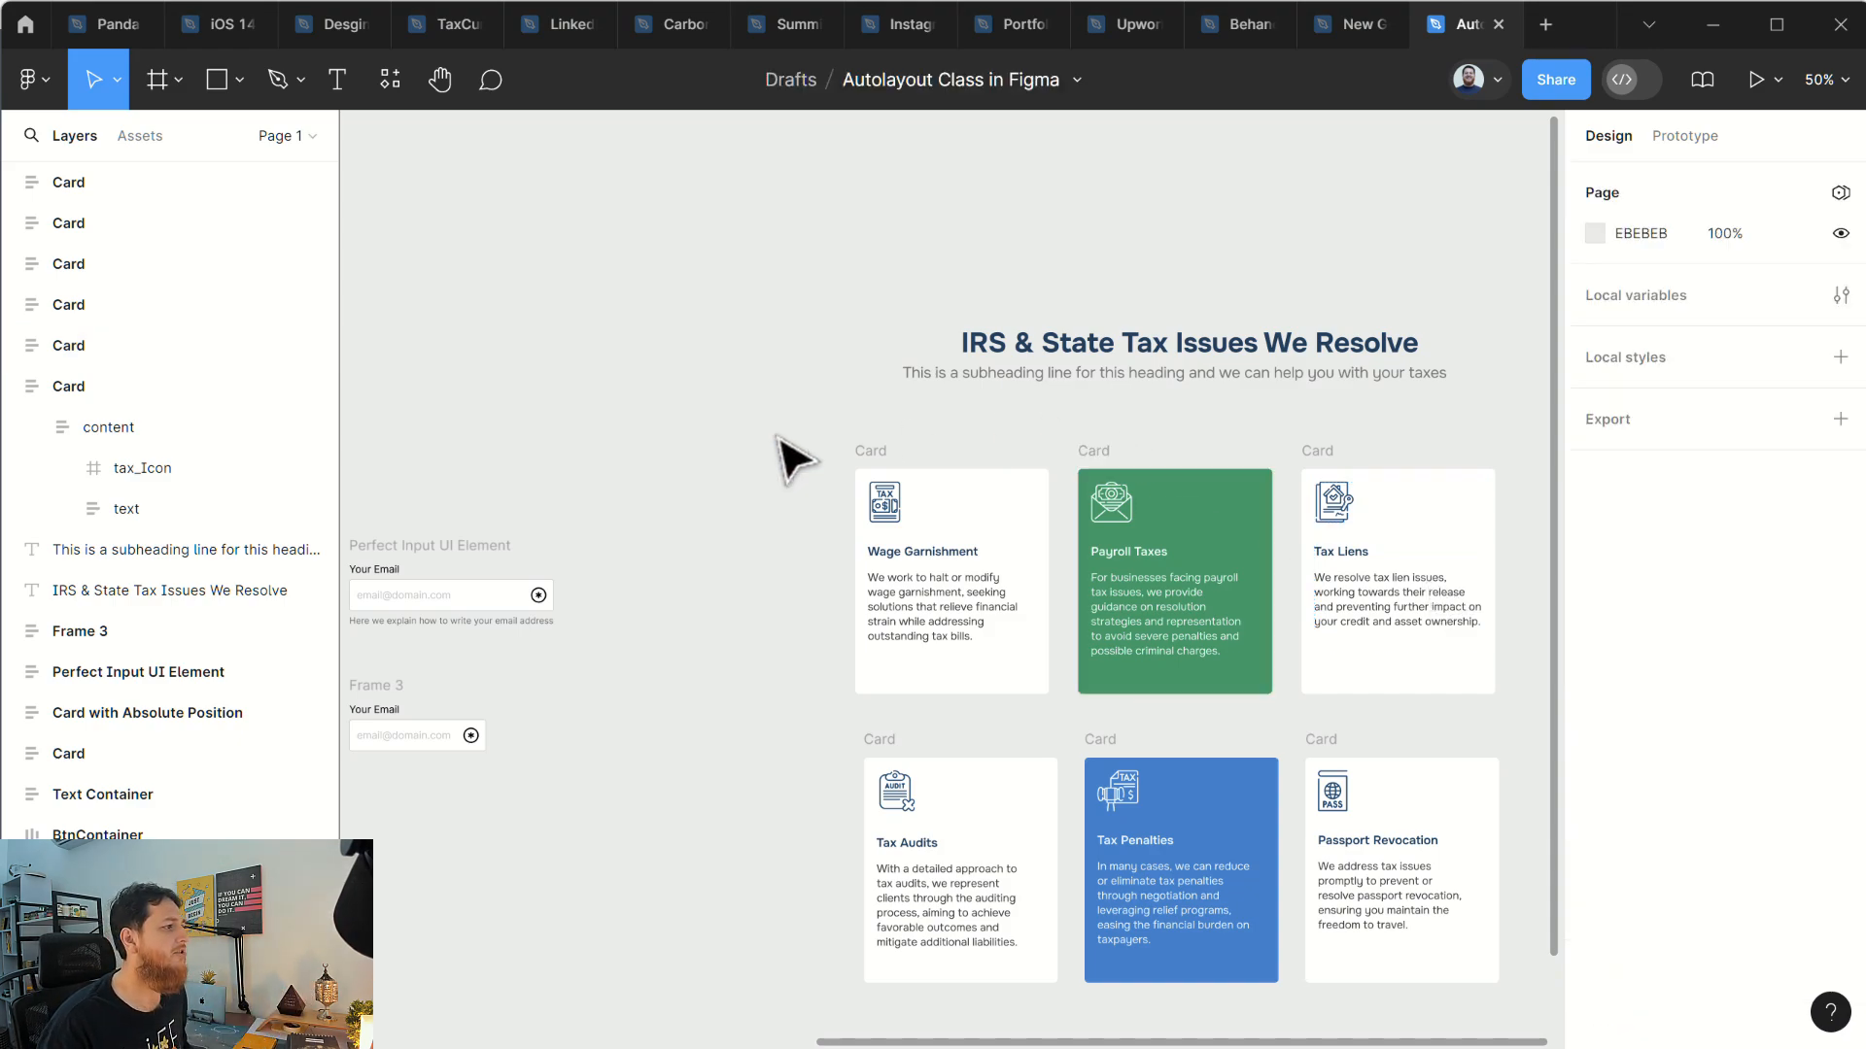
left_click(1111, 473)
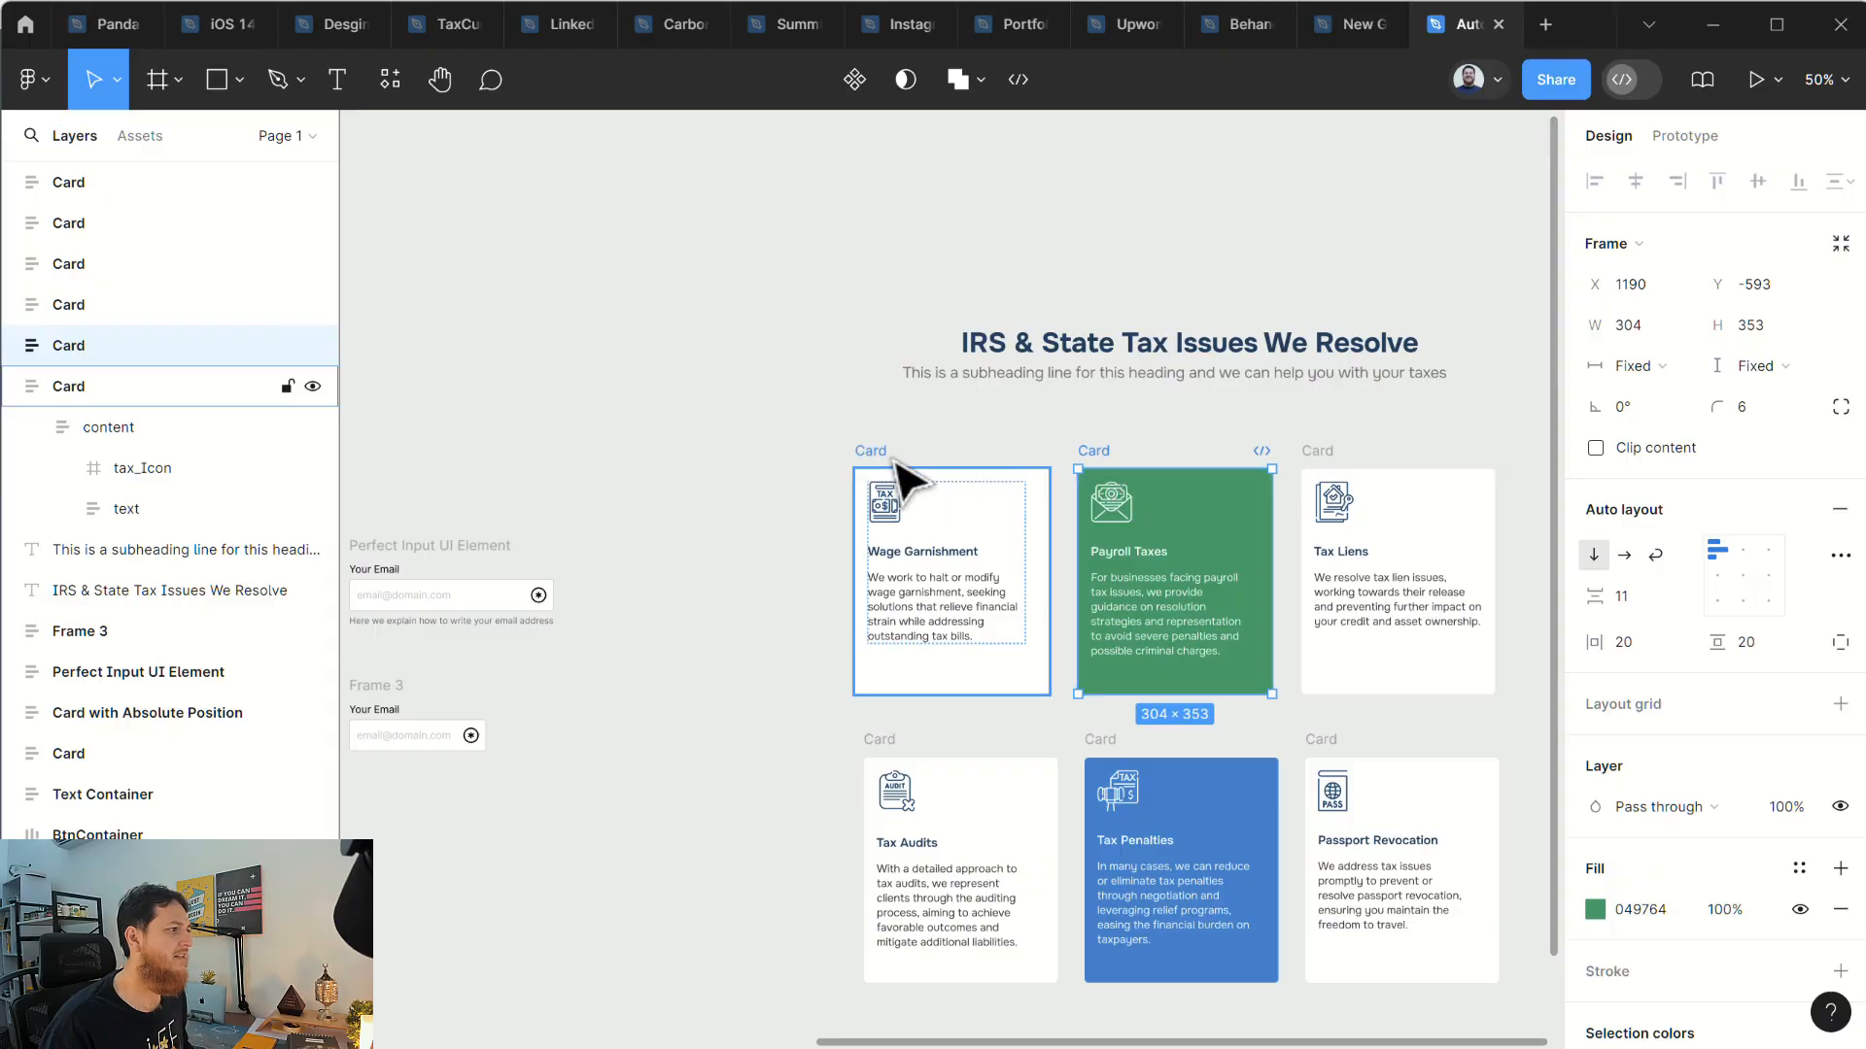
Step: Set the "IRS & State Tax Issues We Resolve" heading's text box to auto width
left_click_drag(1196, 443, 1014, 429)
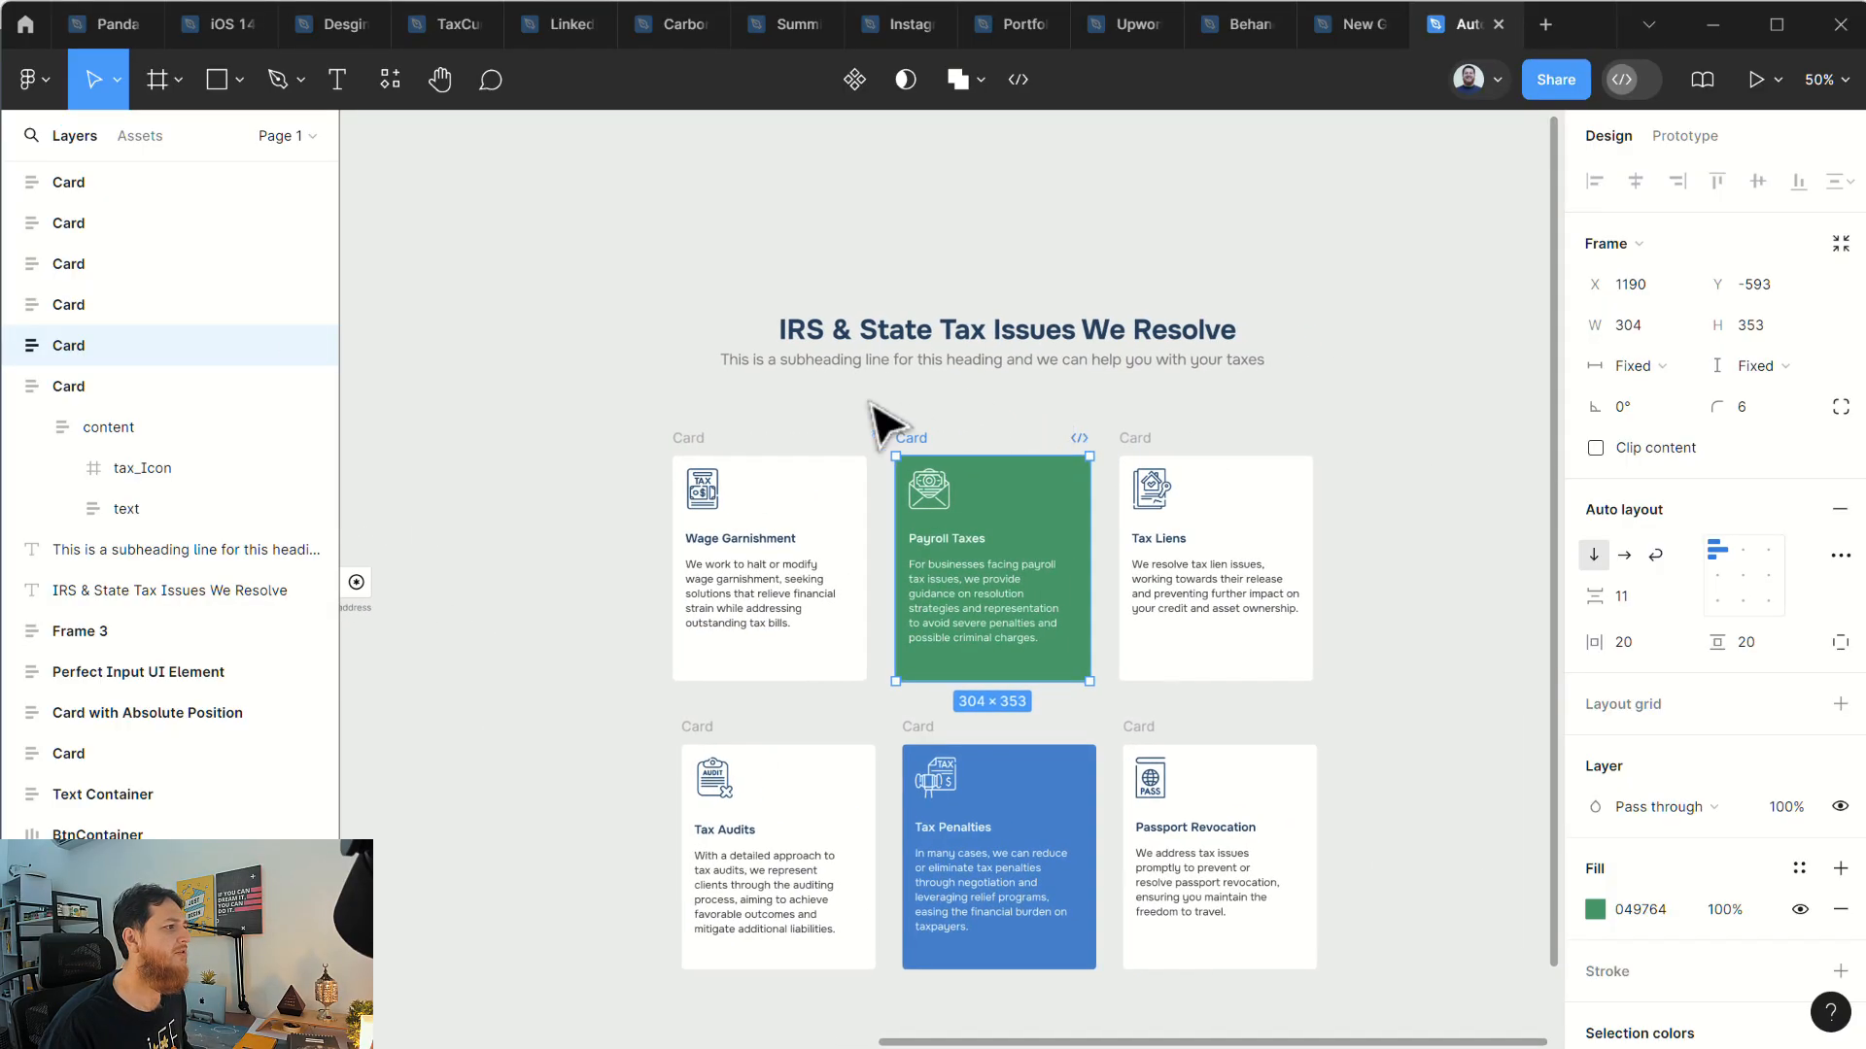
left_click(909, 334)
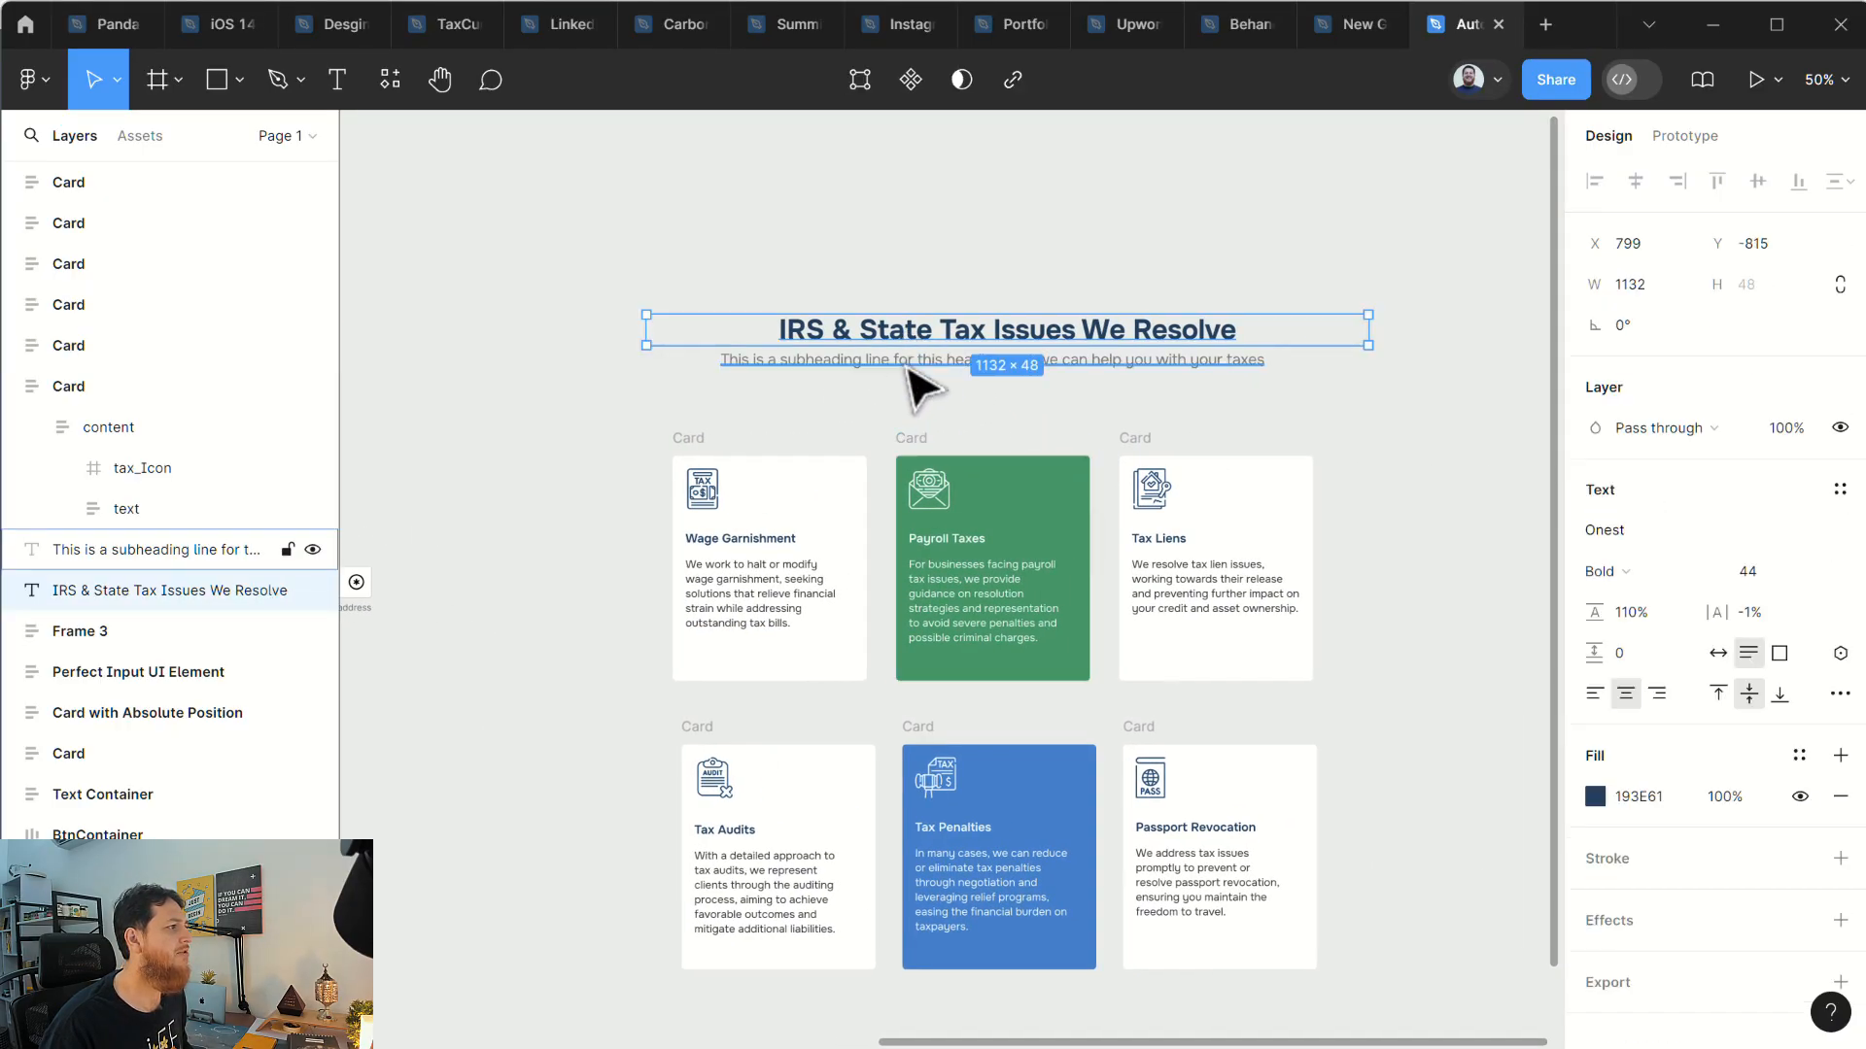
left_click(1718, 655)
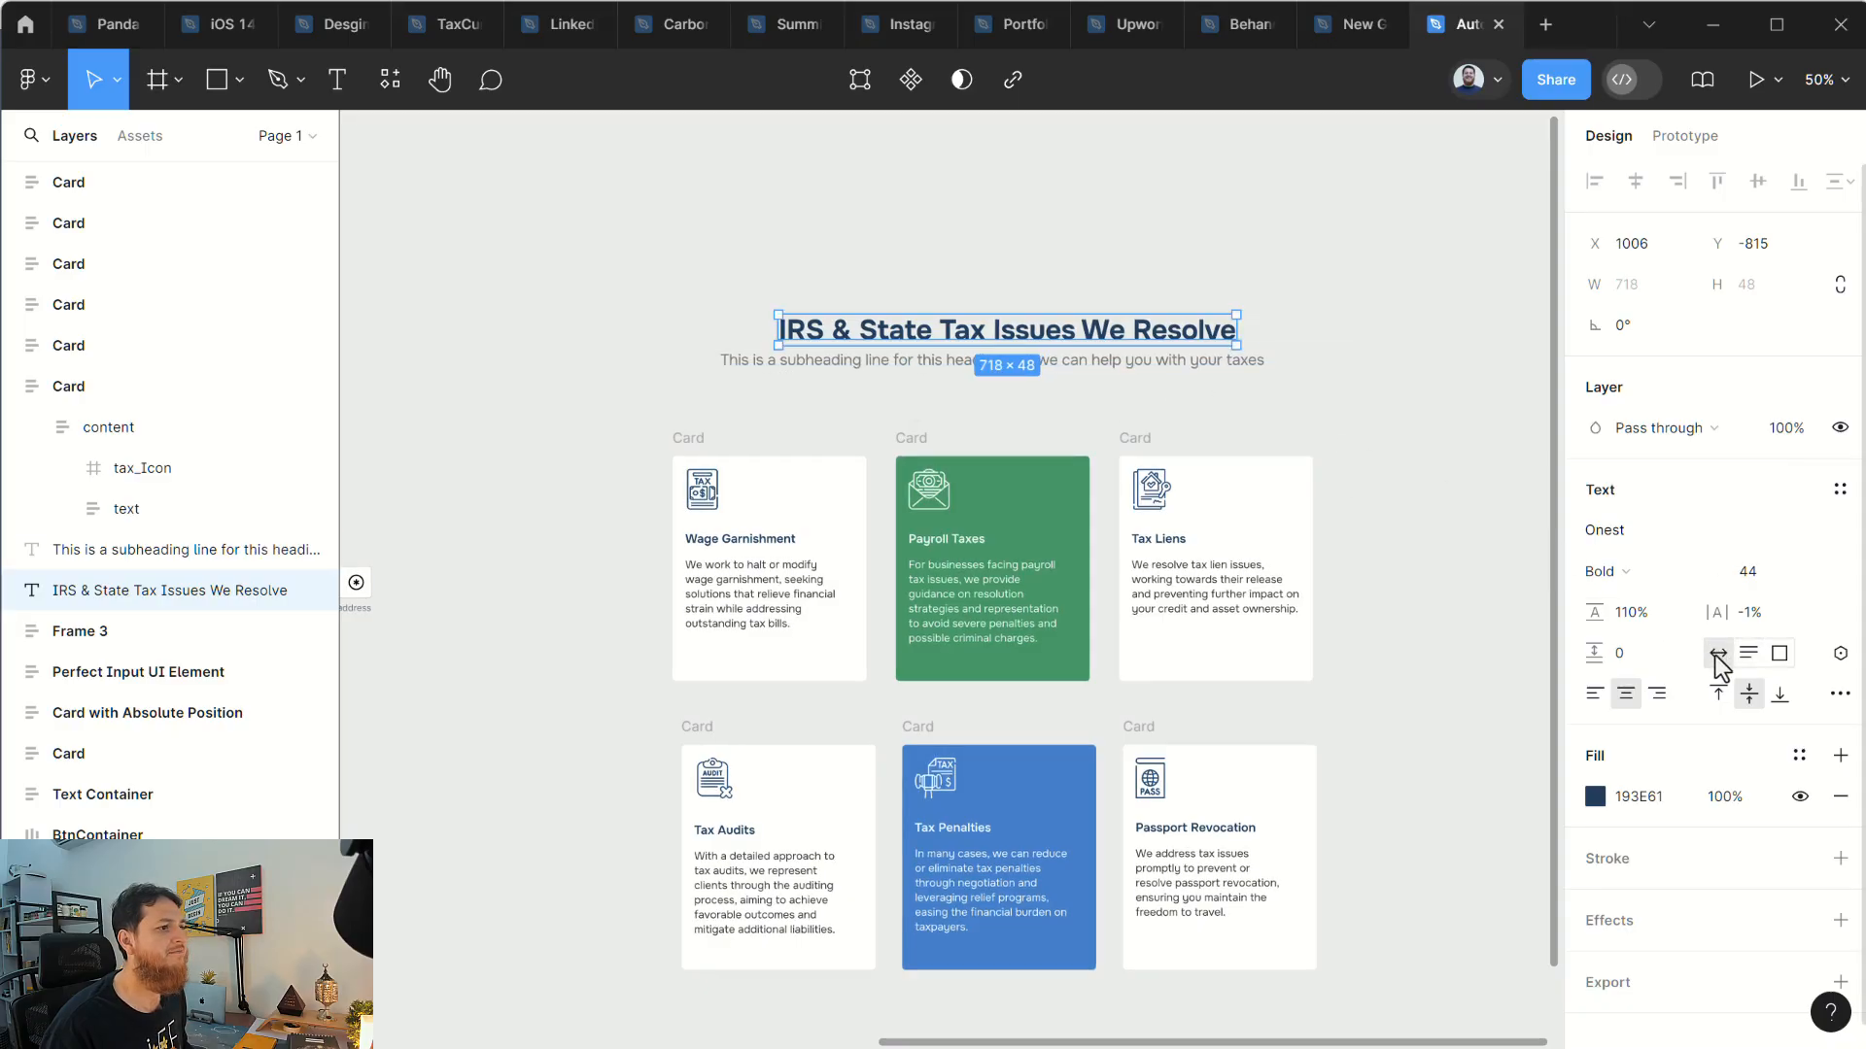
Step: Wrap the "IRS & State Tax Issues We Resolve" heading and its subheading together in an auto layout frame
left_click(1020, 368)
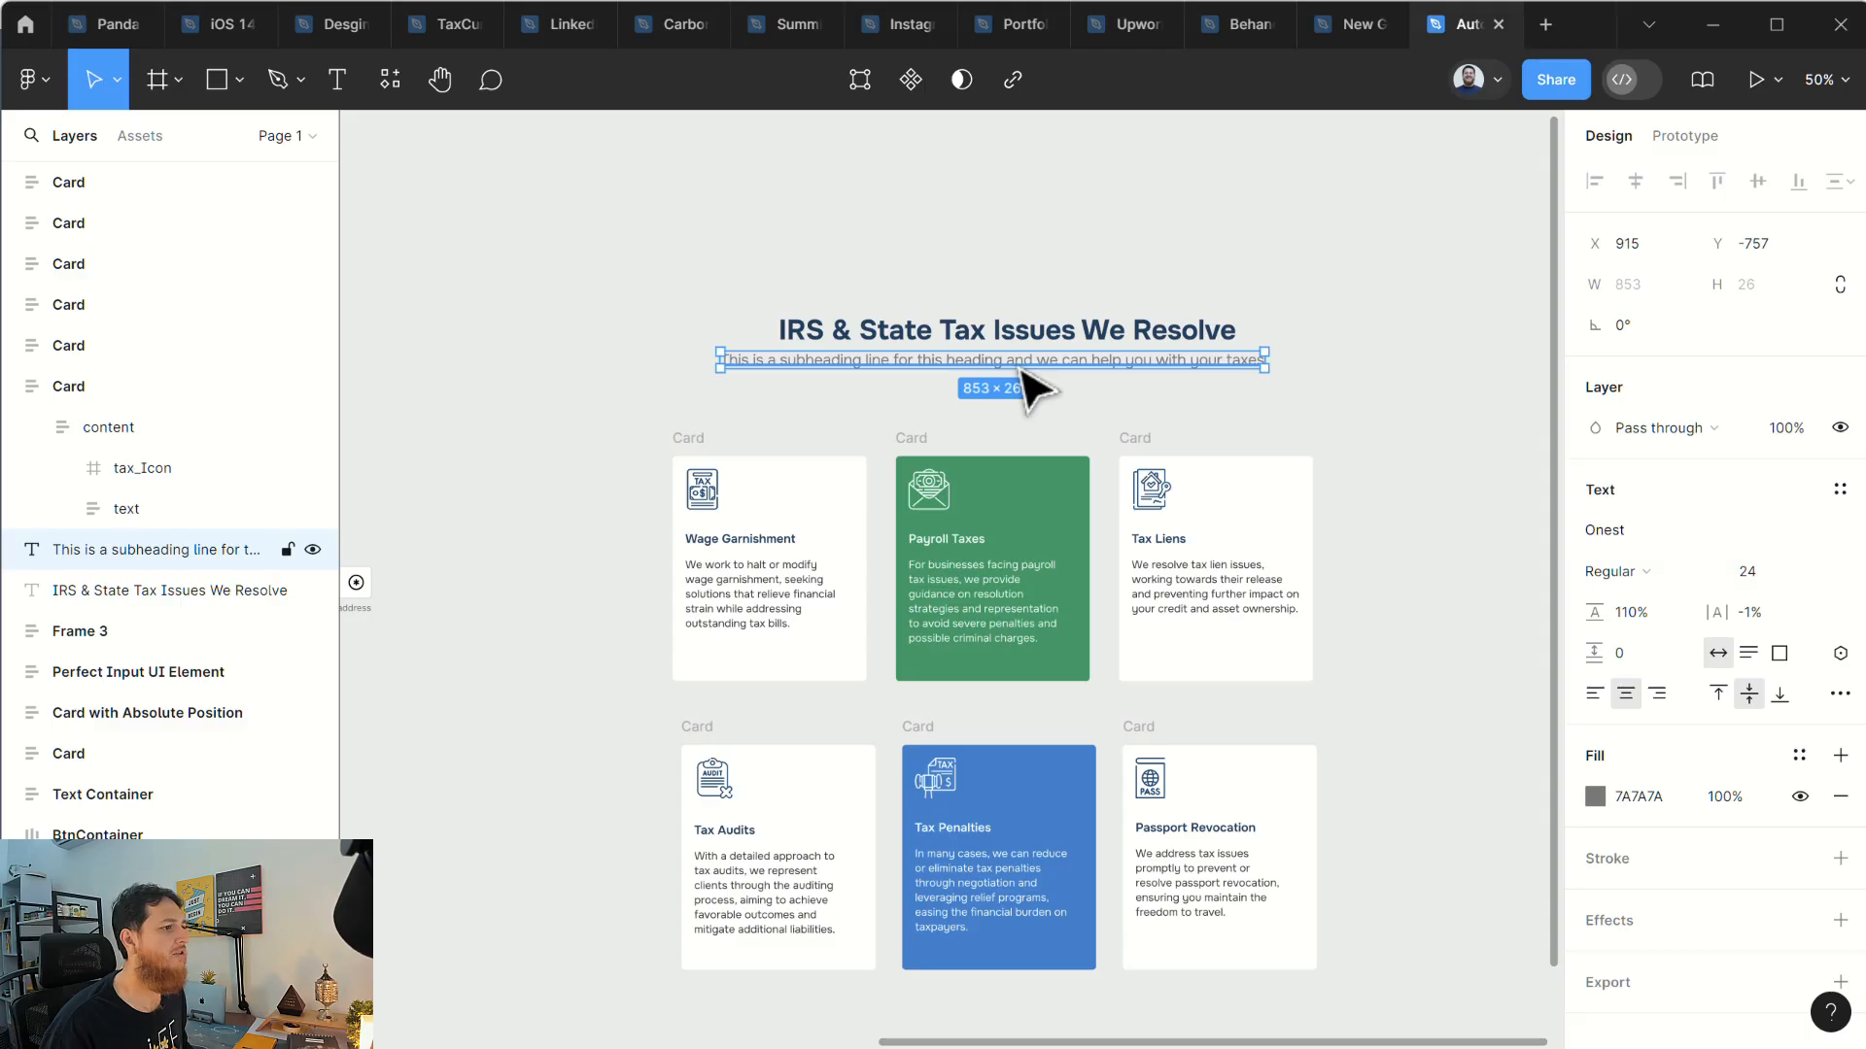
left_click(646, 280)
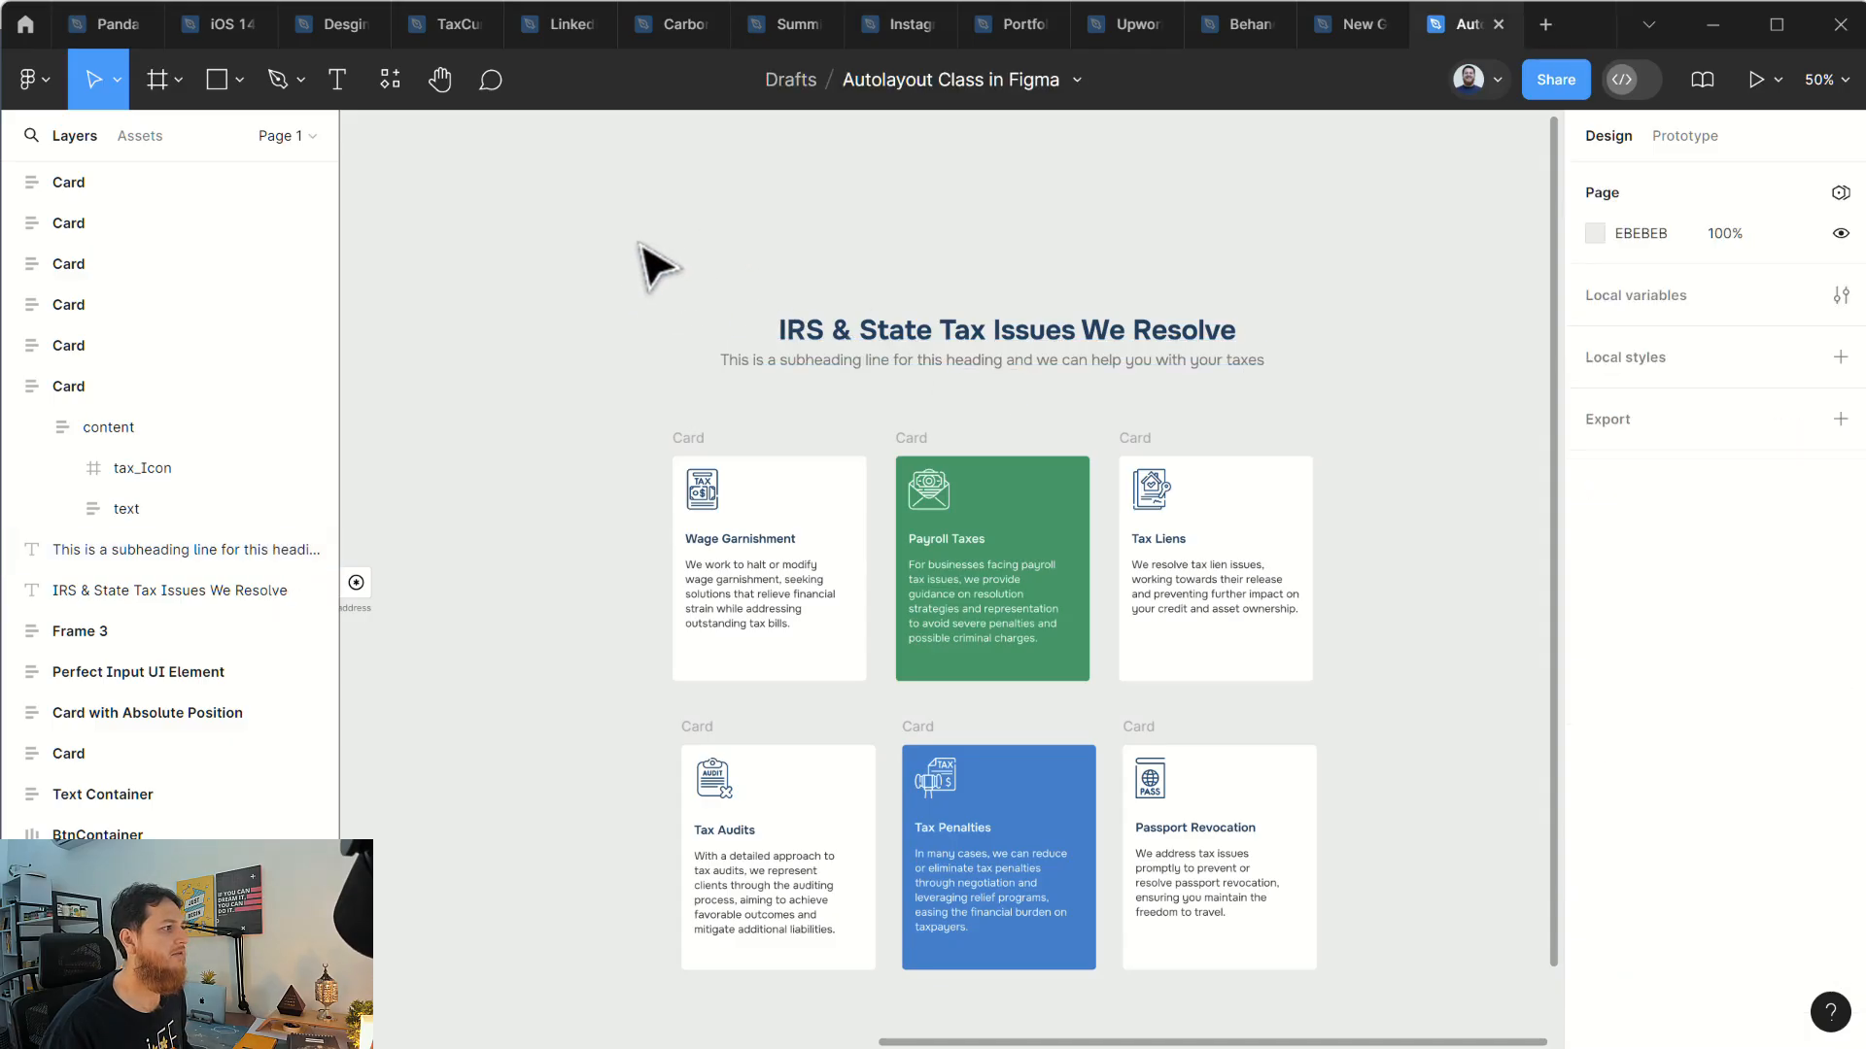
left_click_drag(641, 247, 1324, 402)
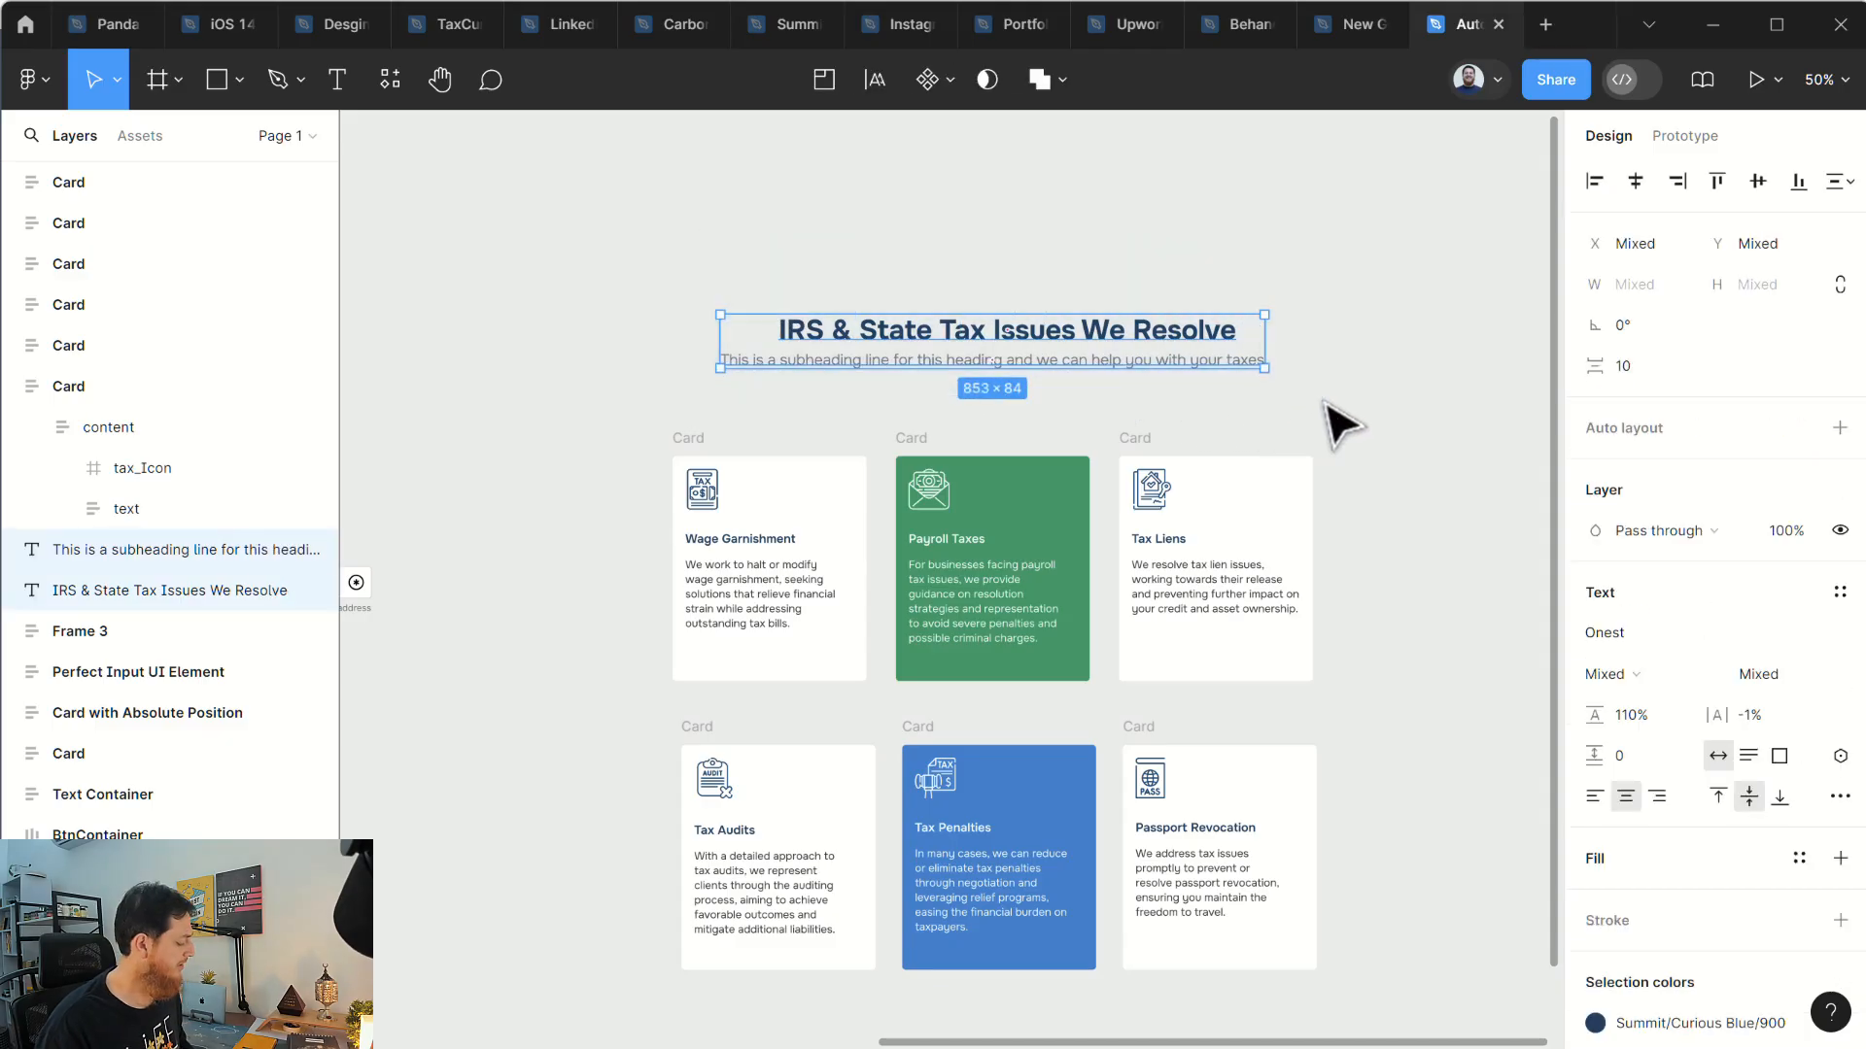
key("shift+a")
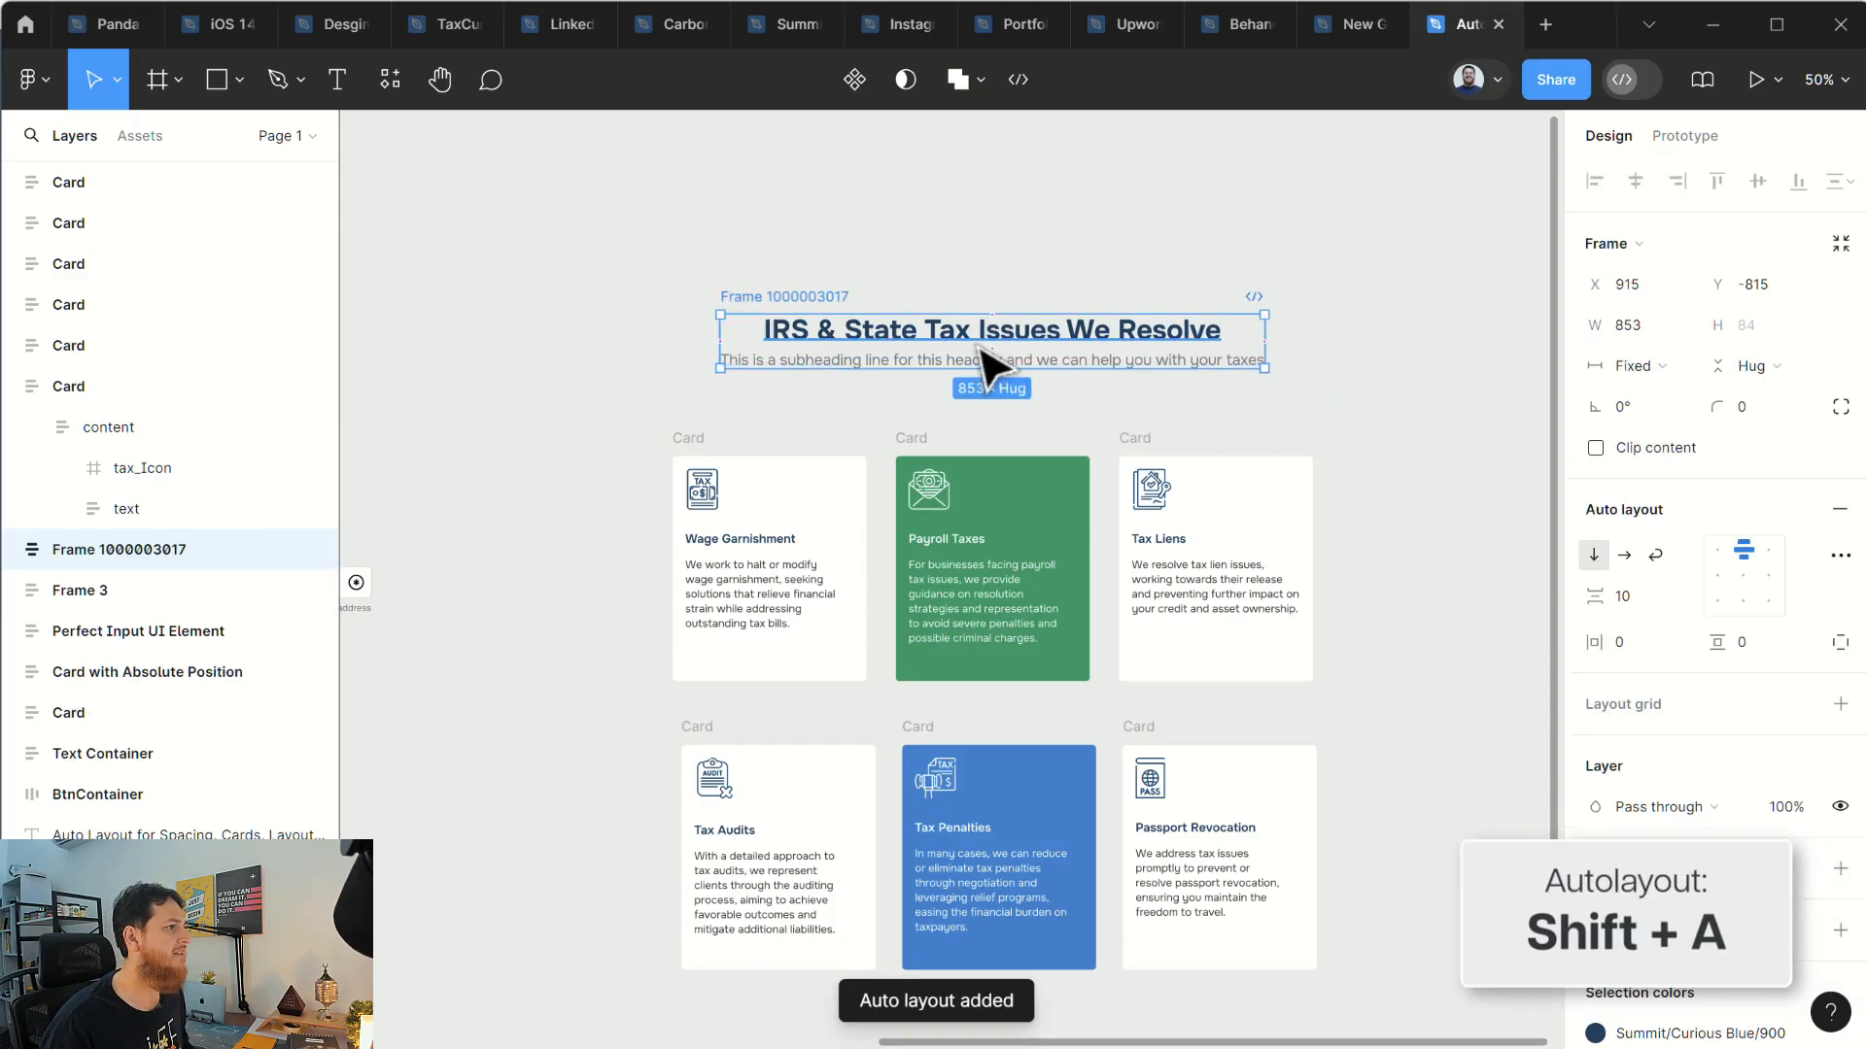
Step: Rename the frame containing the heading and subheading as "heading+subheading"
double_click(115, 547)
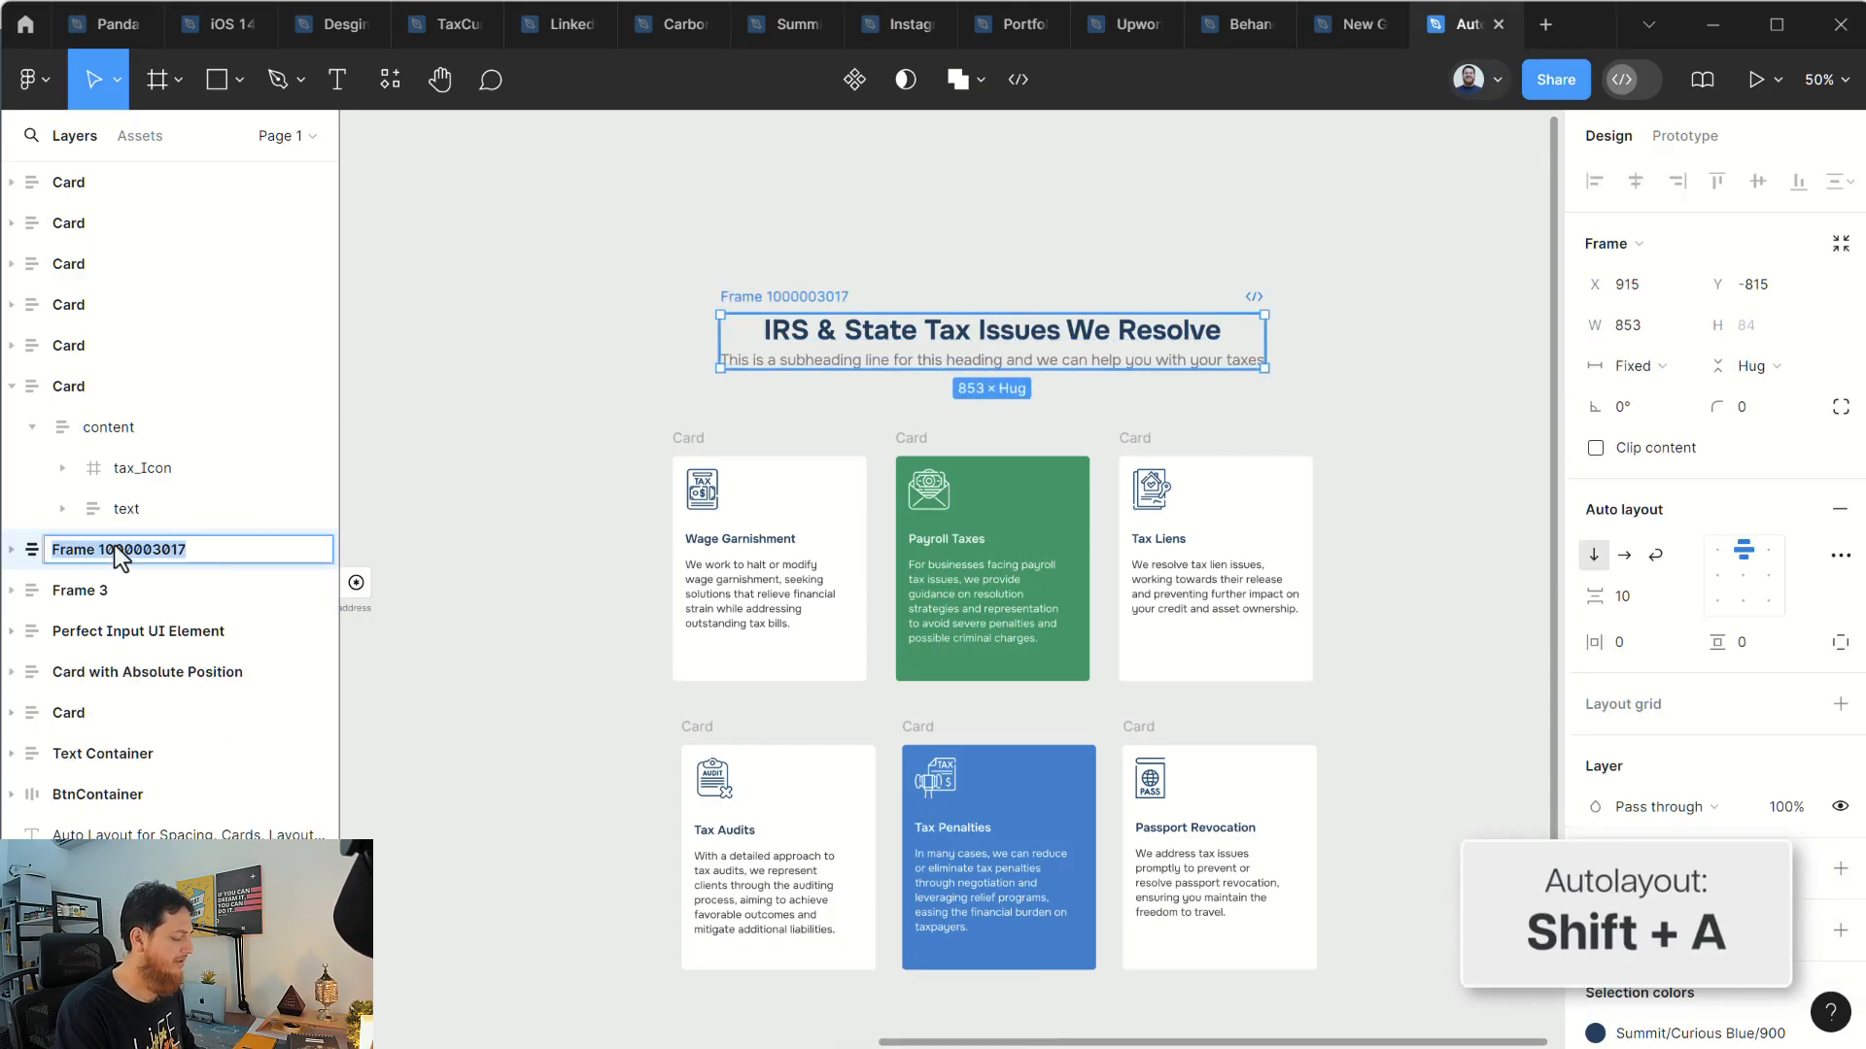
type("headin")
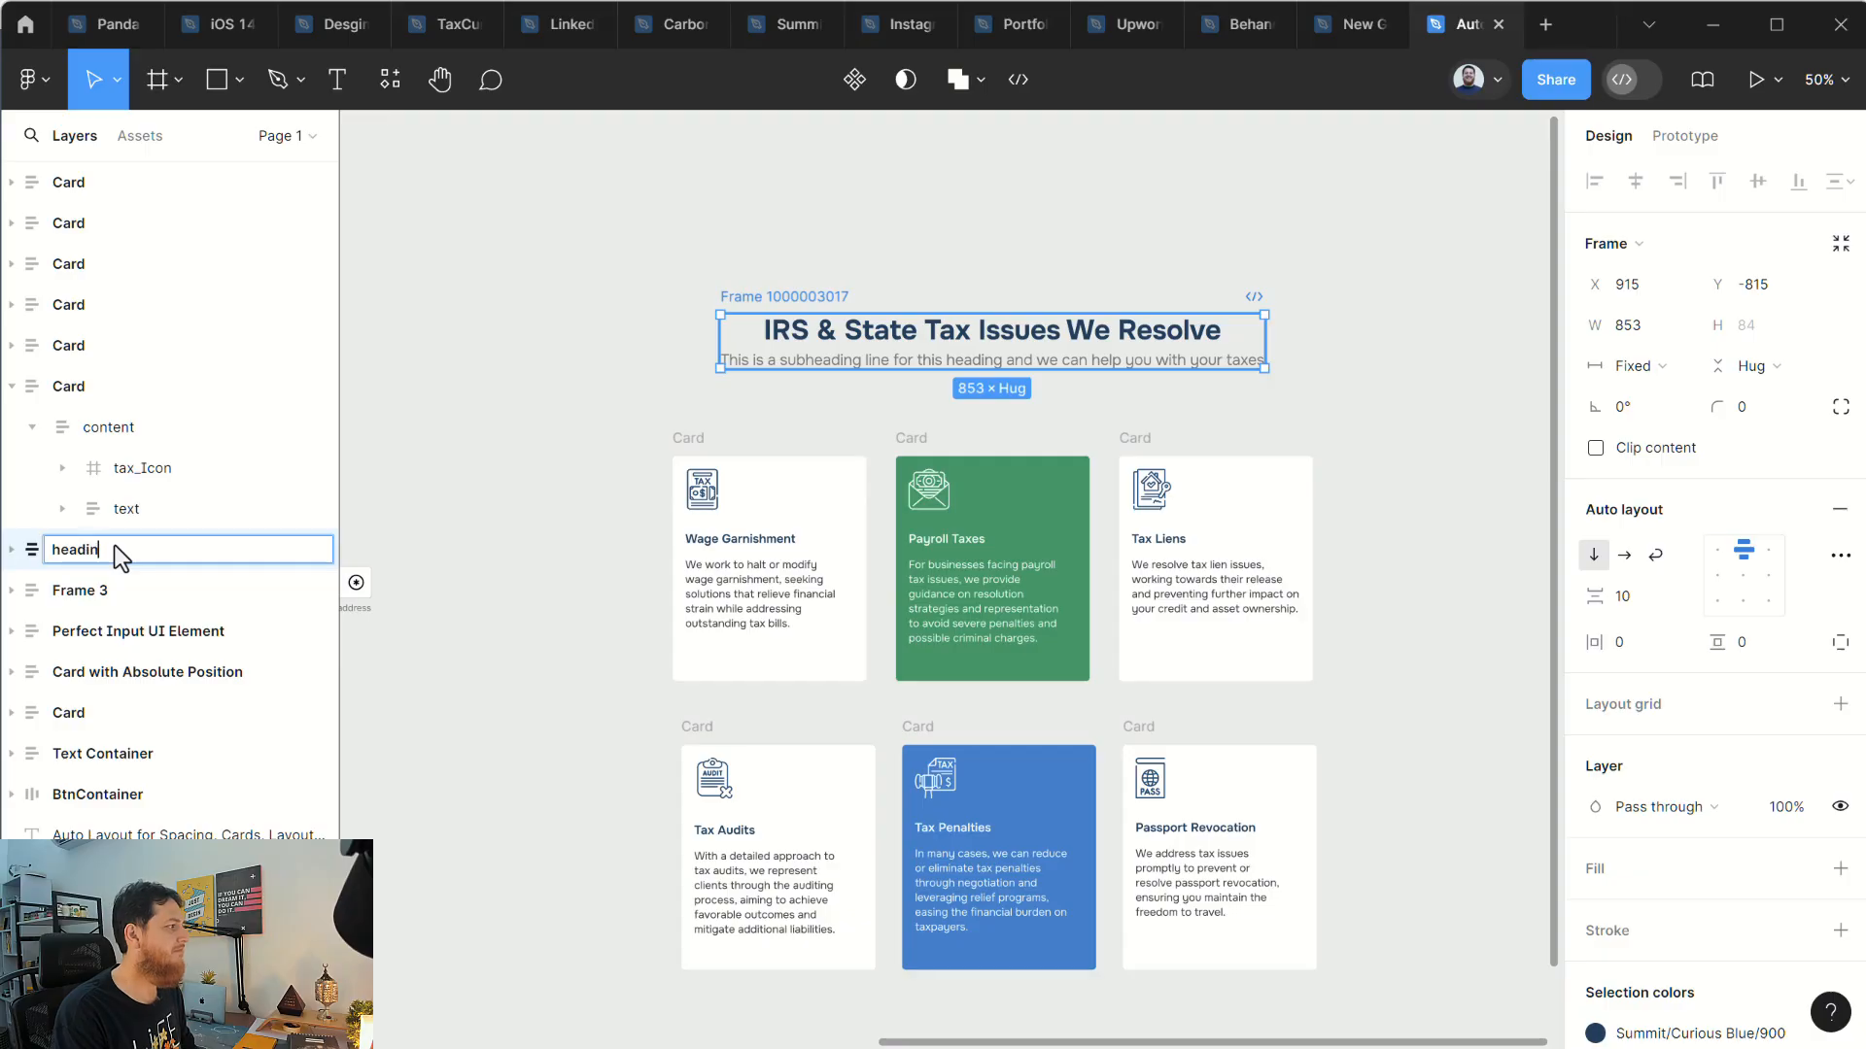
type("g+subheading")
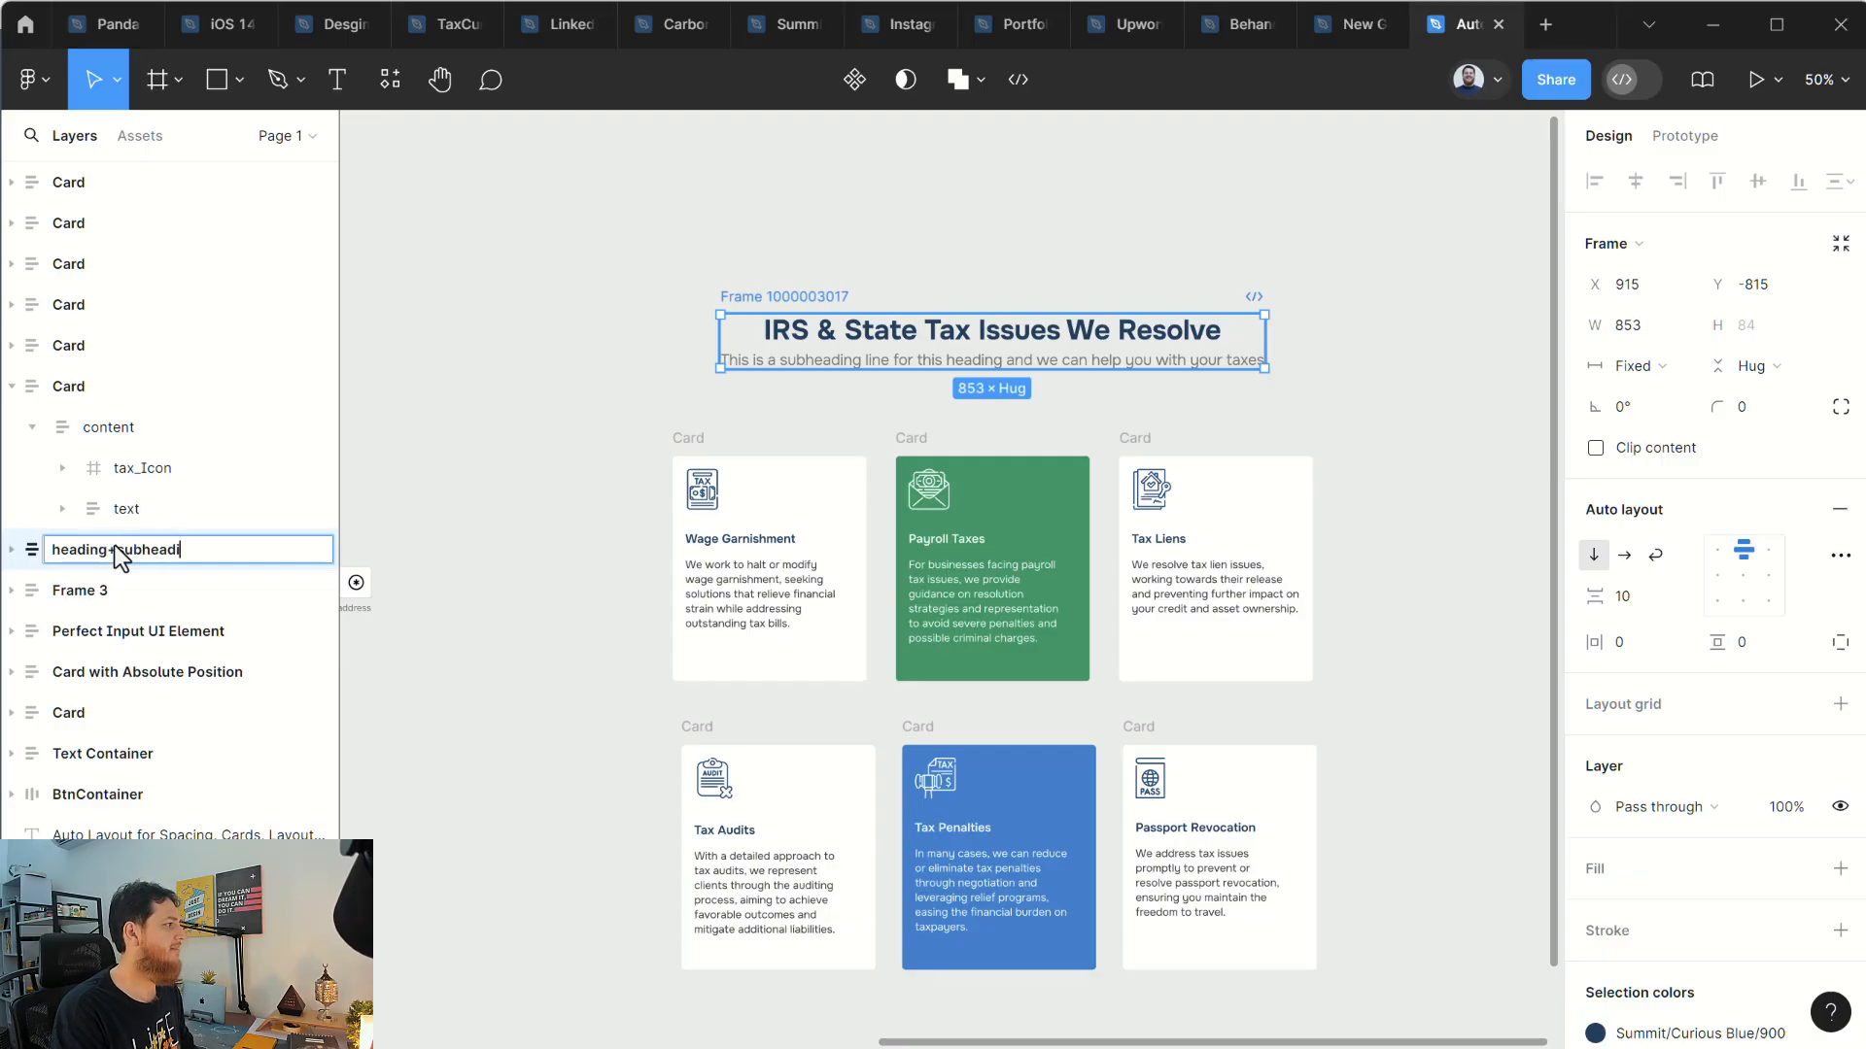
key("Return")
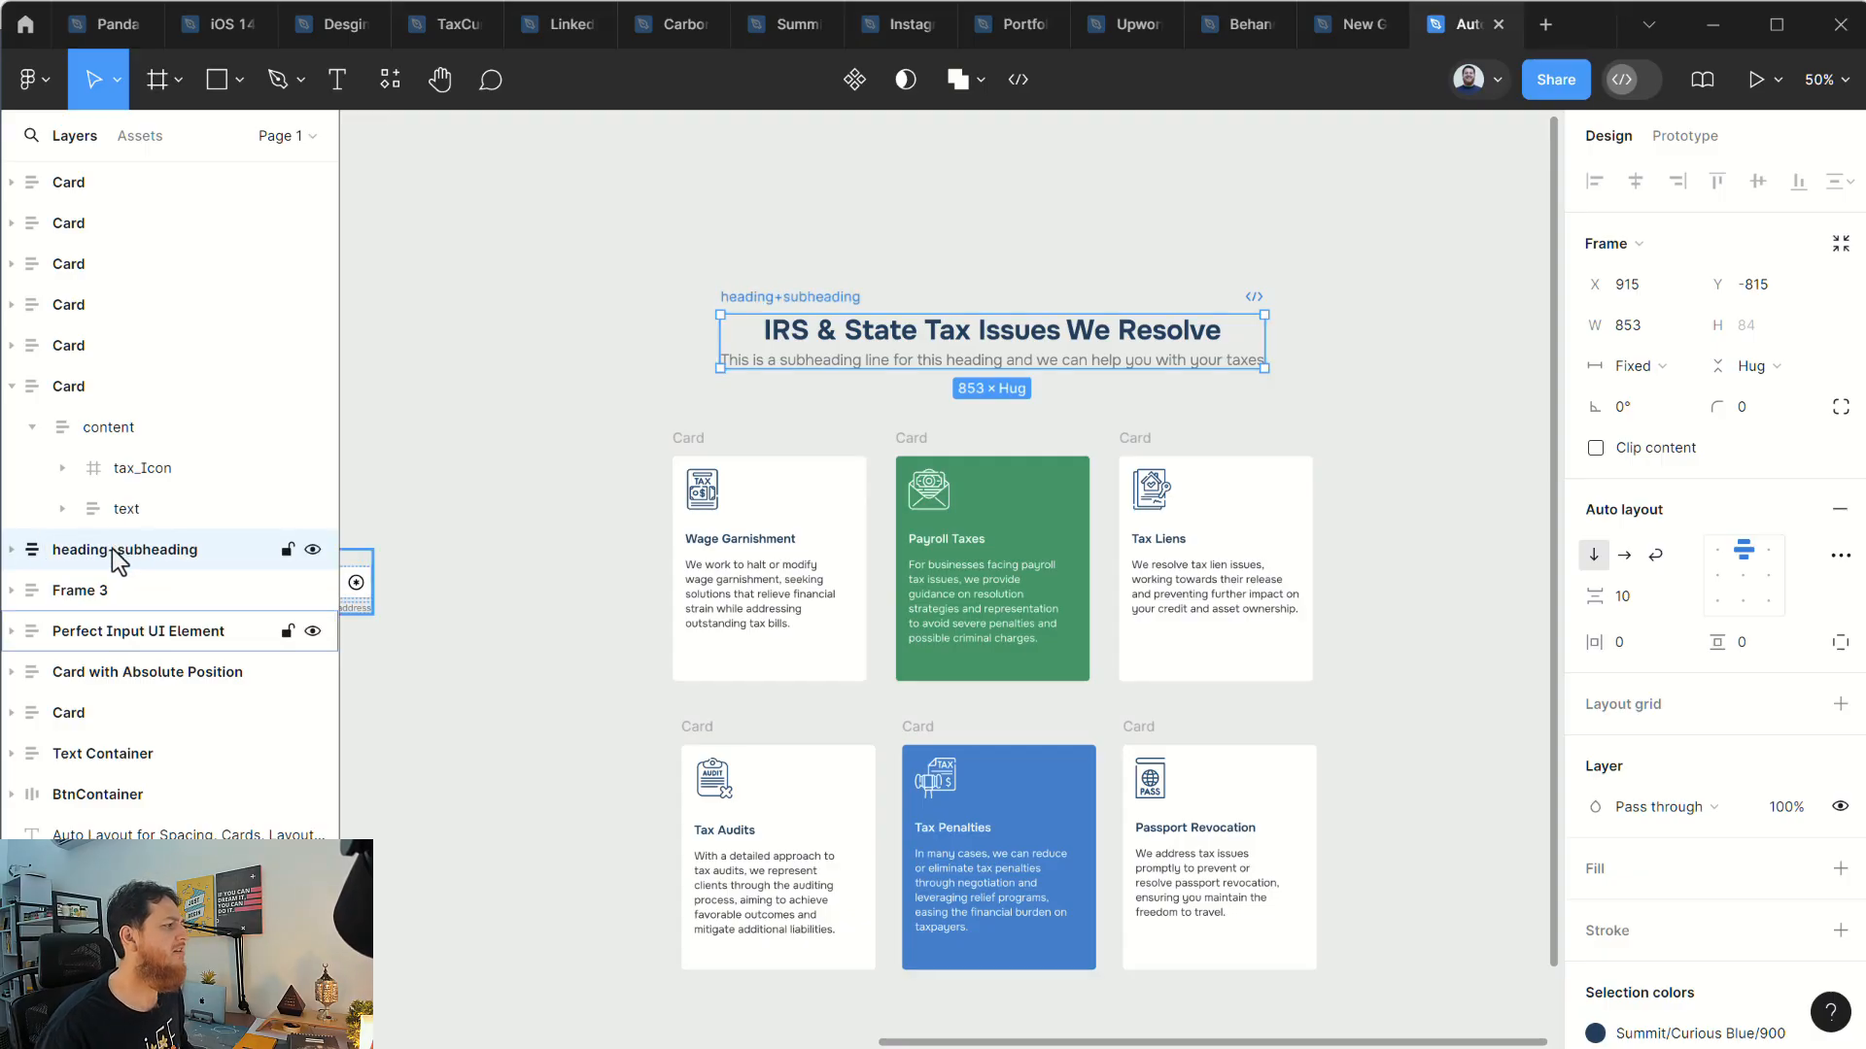
left_click(604, 466)
left_click(925, 354)
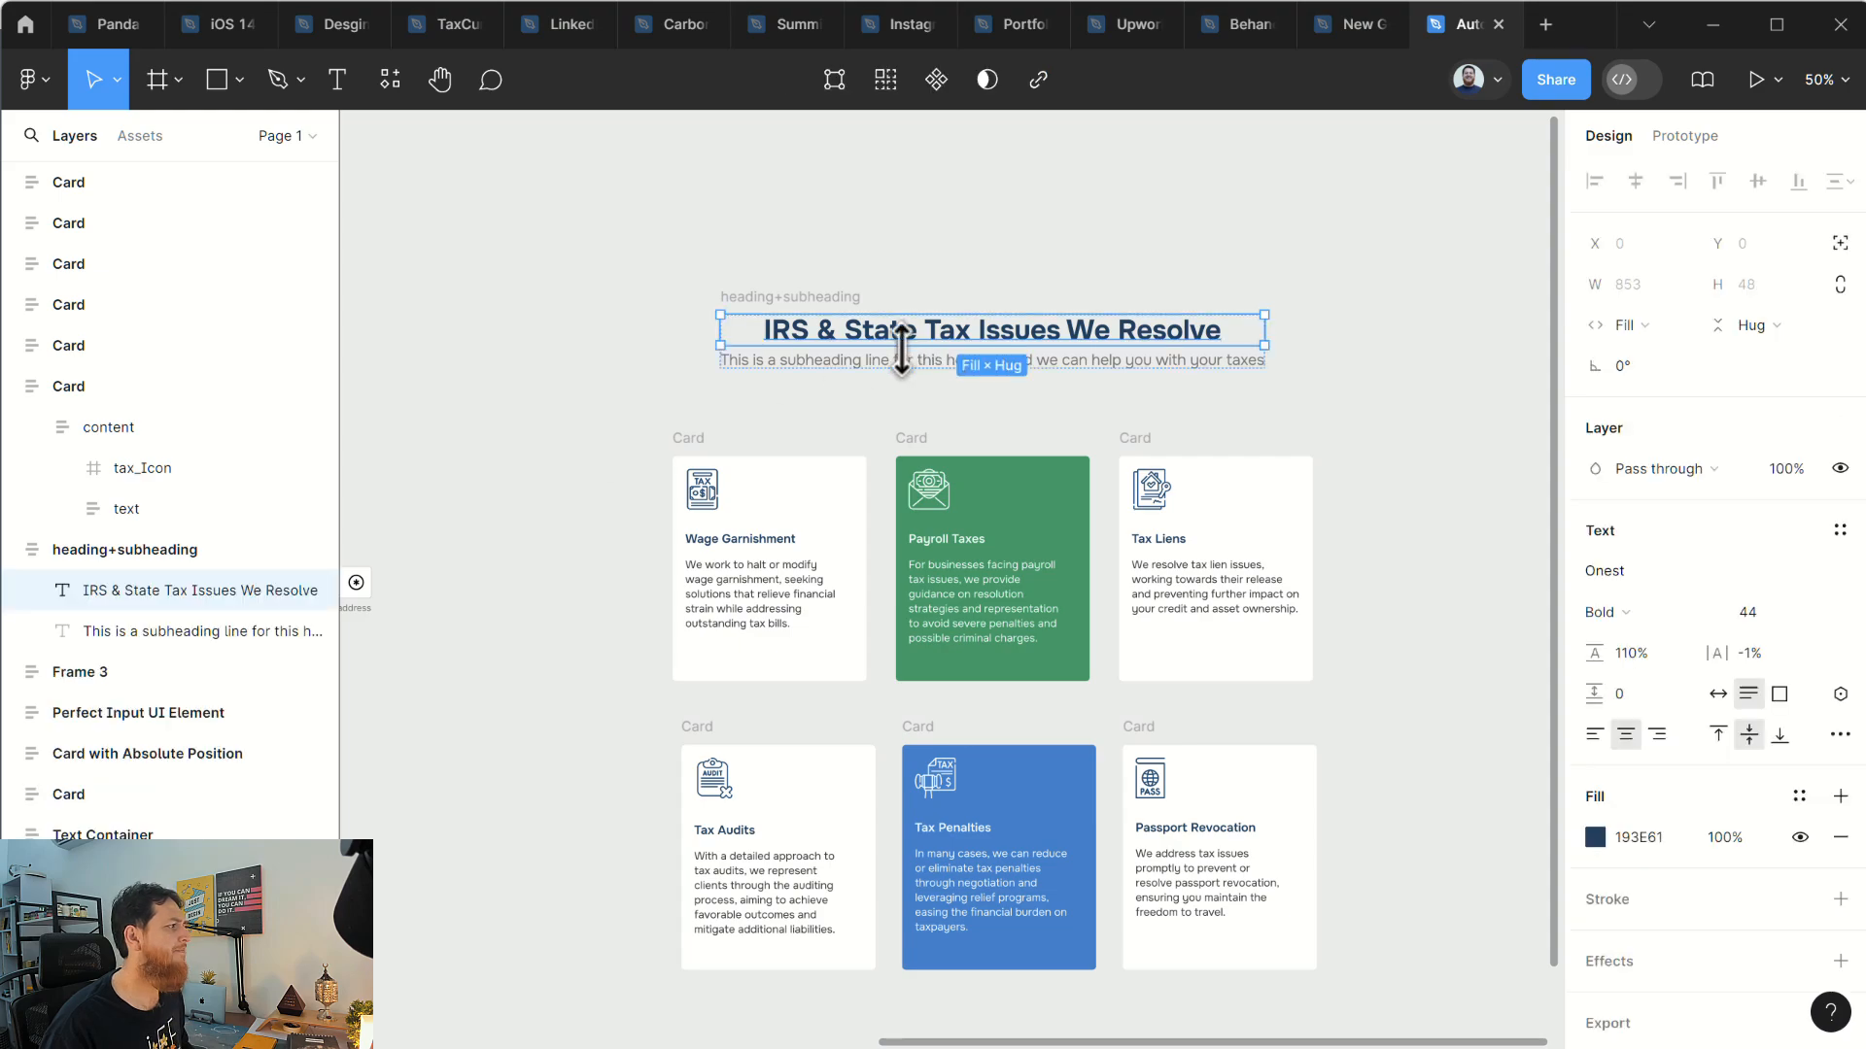
Step: Wrap the Wage Garnishment, Payroll Taxes and Tax Liens cards in a horizontal auto layout with a spacing of 30
left_click(704, 442)
left_click(924, 458, "shift")
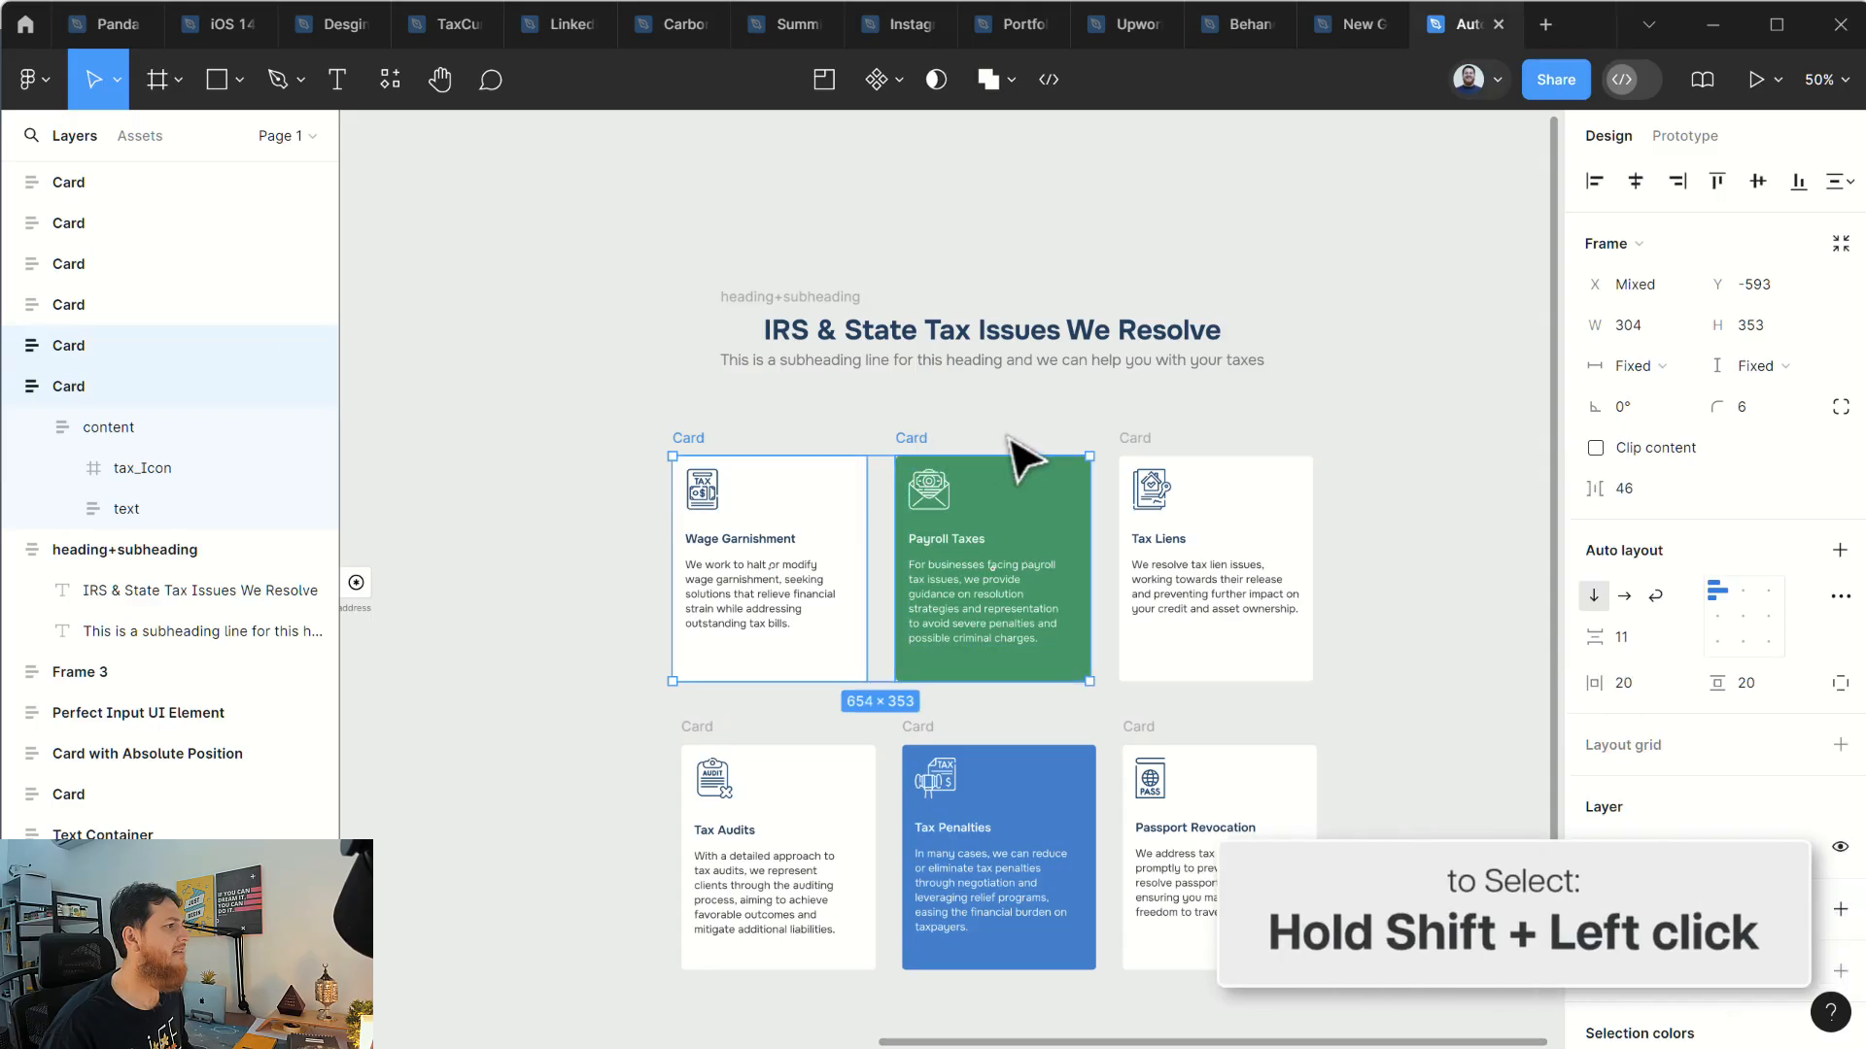
left_click(1139, 453, "shift")
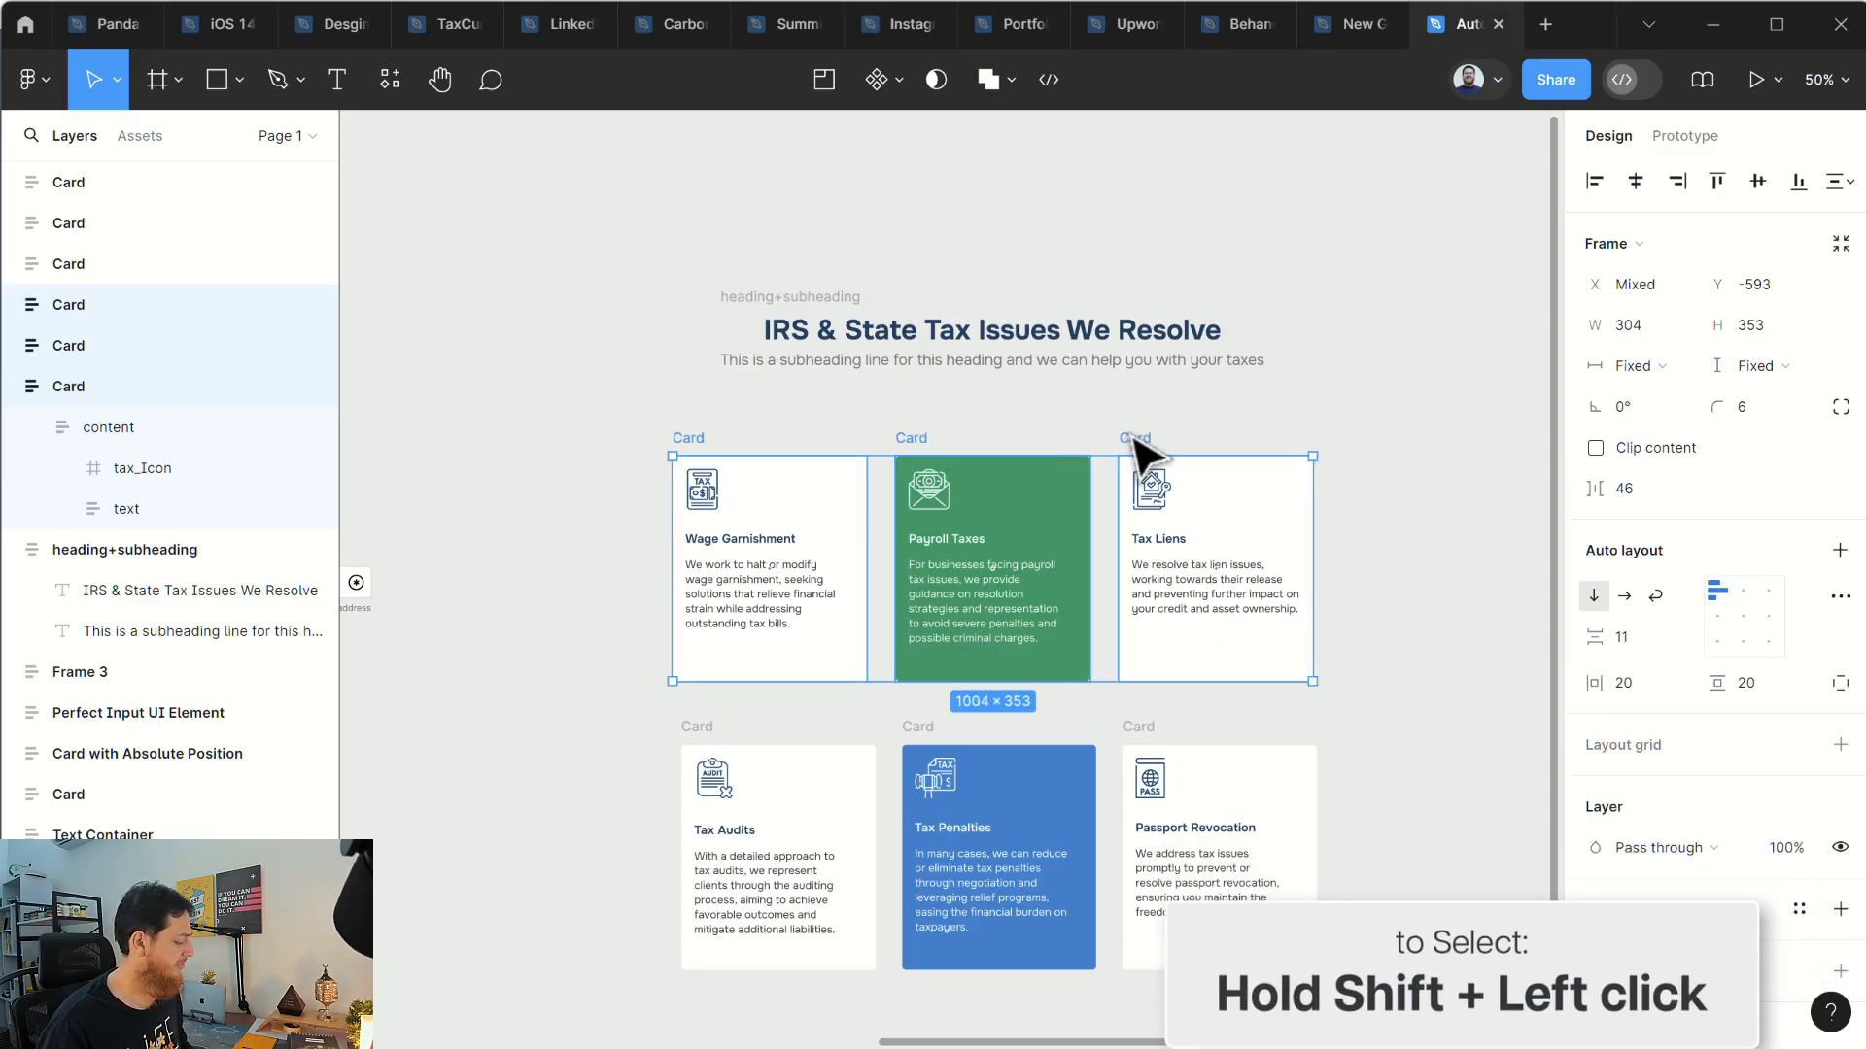
key("shift+a")
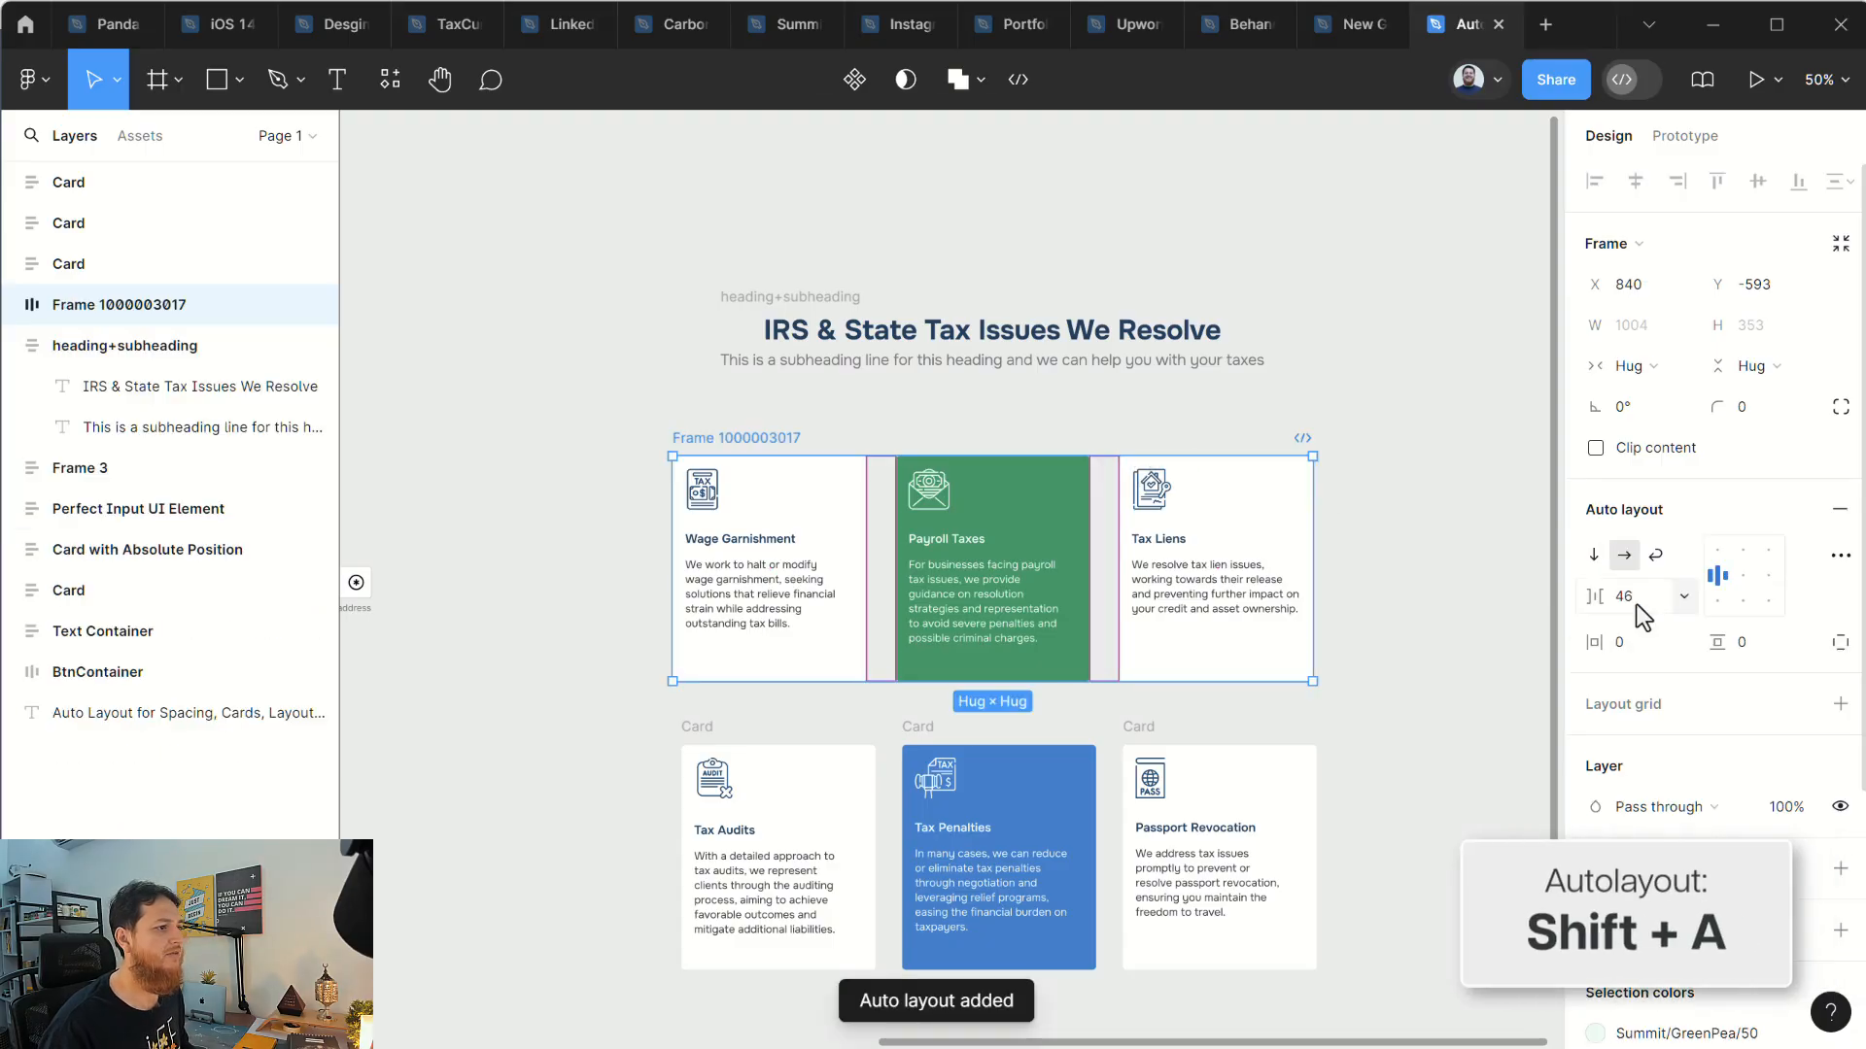
left_click(1636, 604)
type("30")
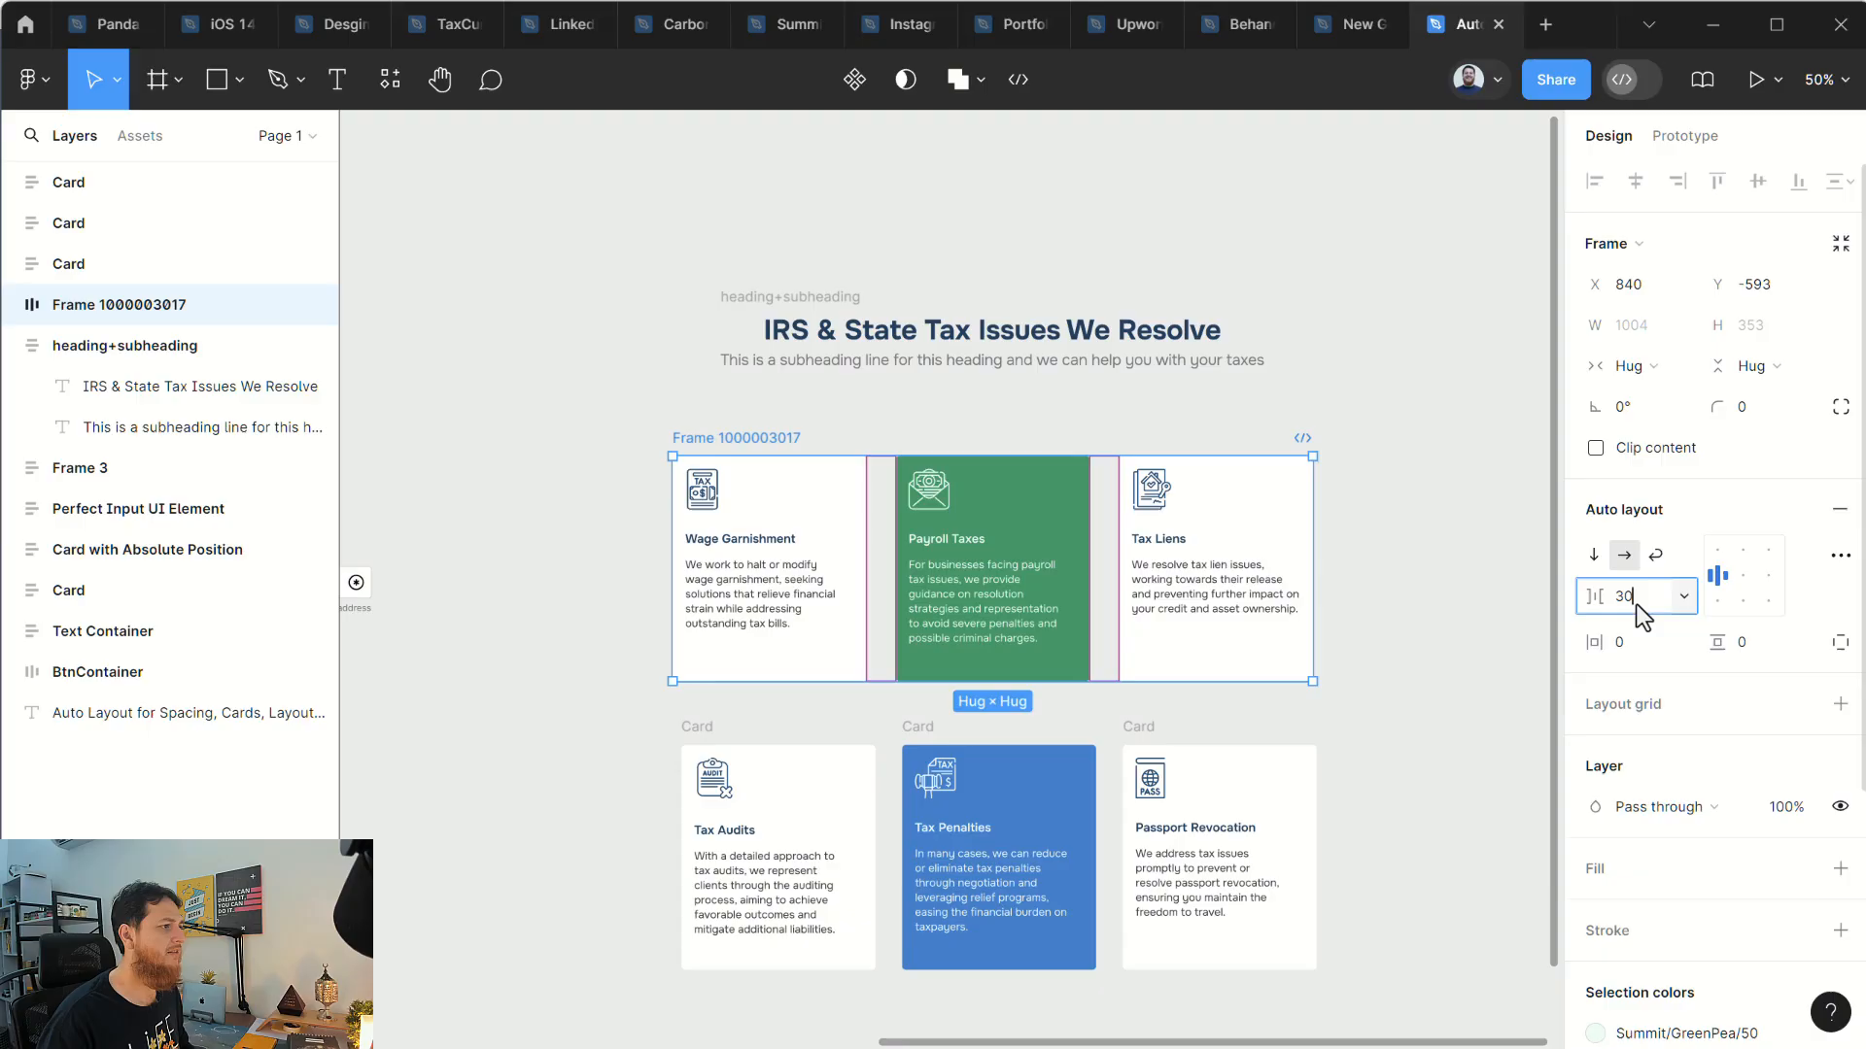
key("Return")
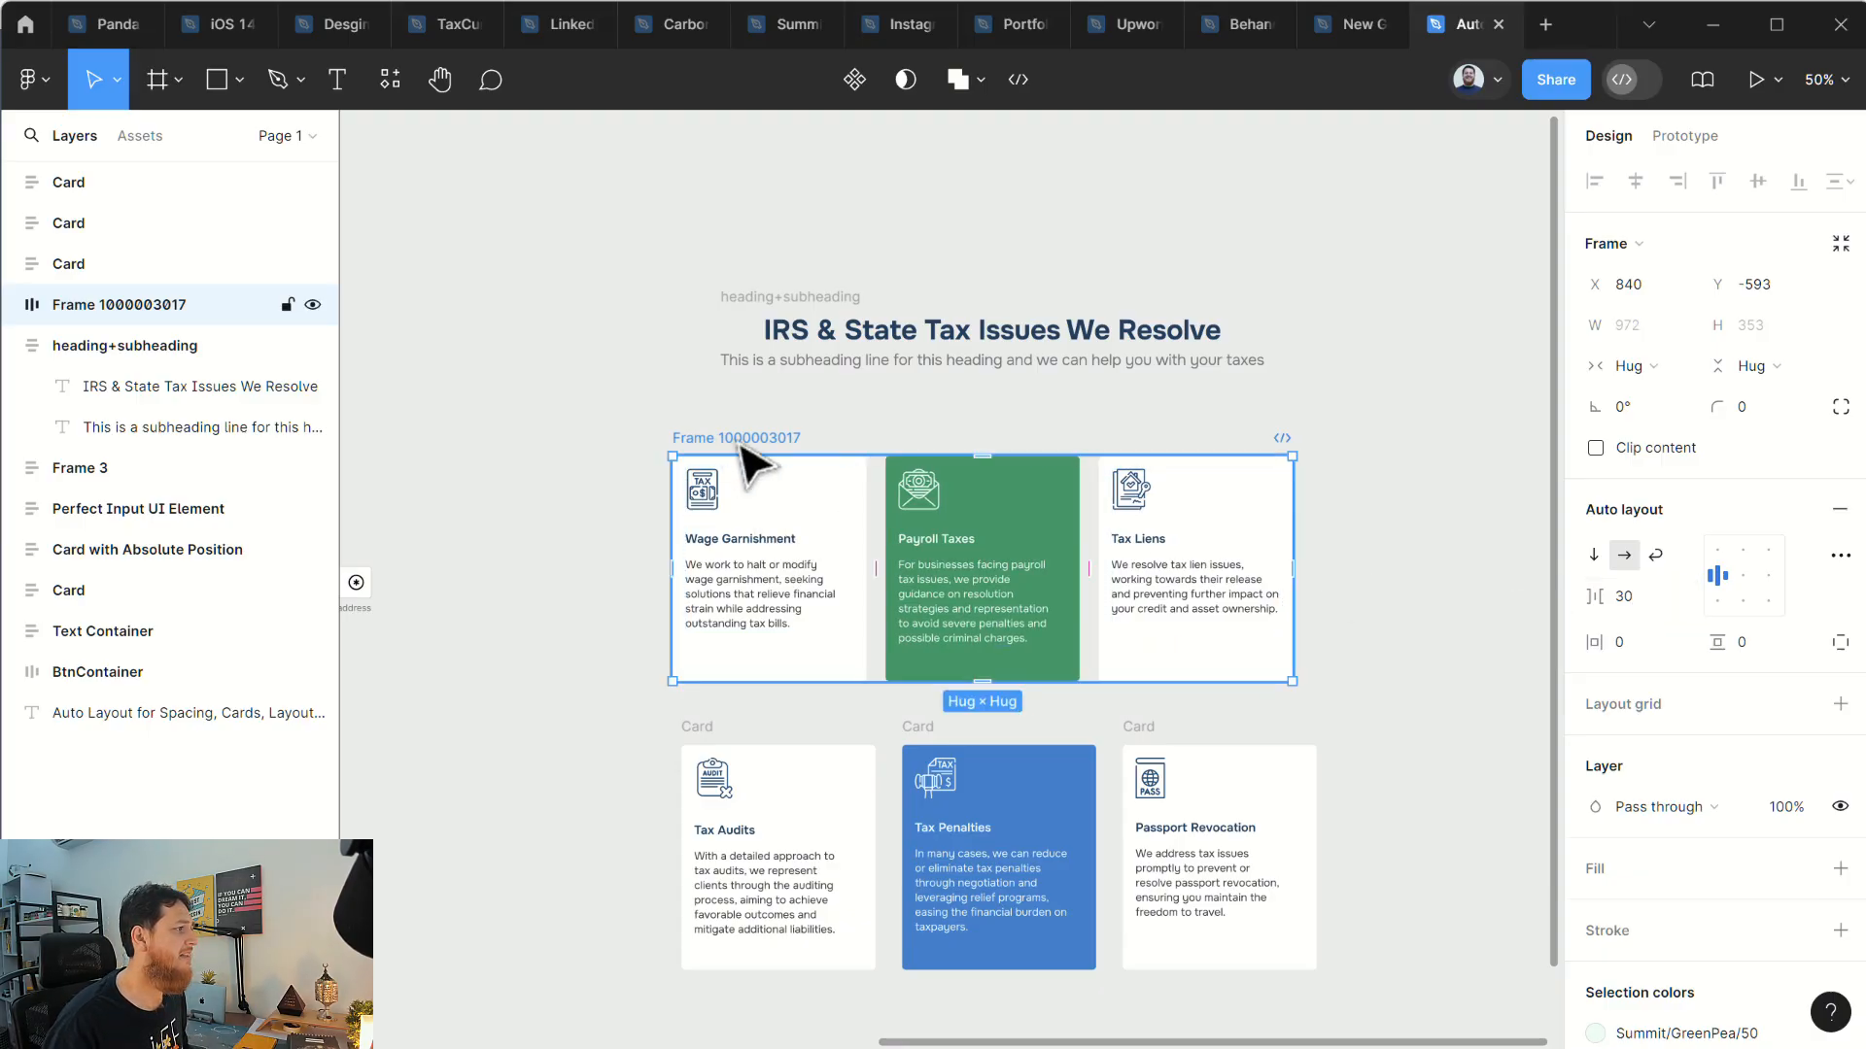
Step: Move the Wage Garnishment row up closer to the subheading and set the spacing between its cards to 36
left_click_drag(748, 447, 751, 410)
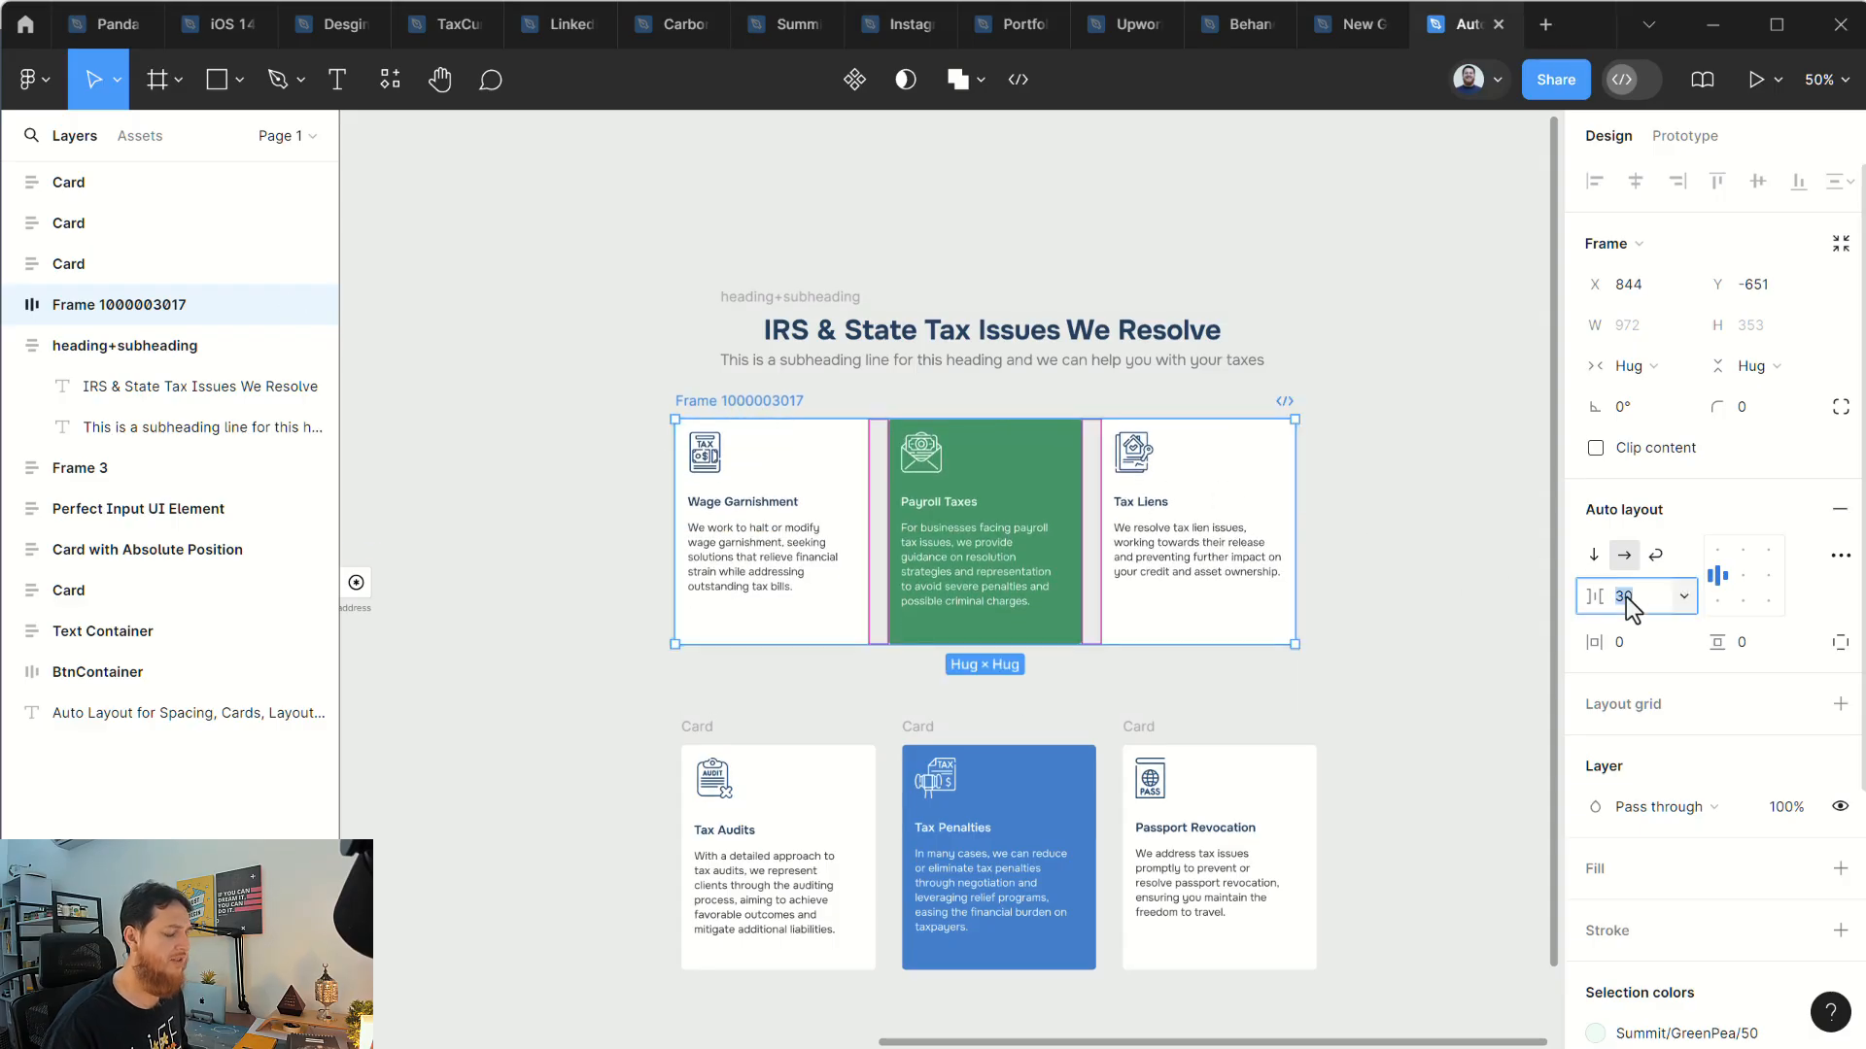
type("36")
key("Return")
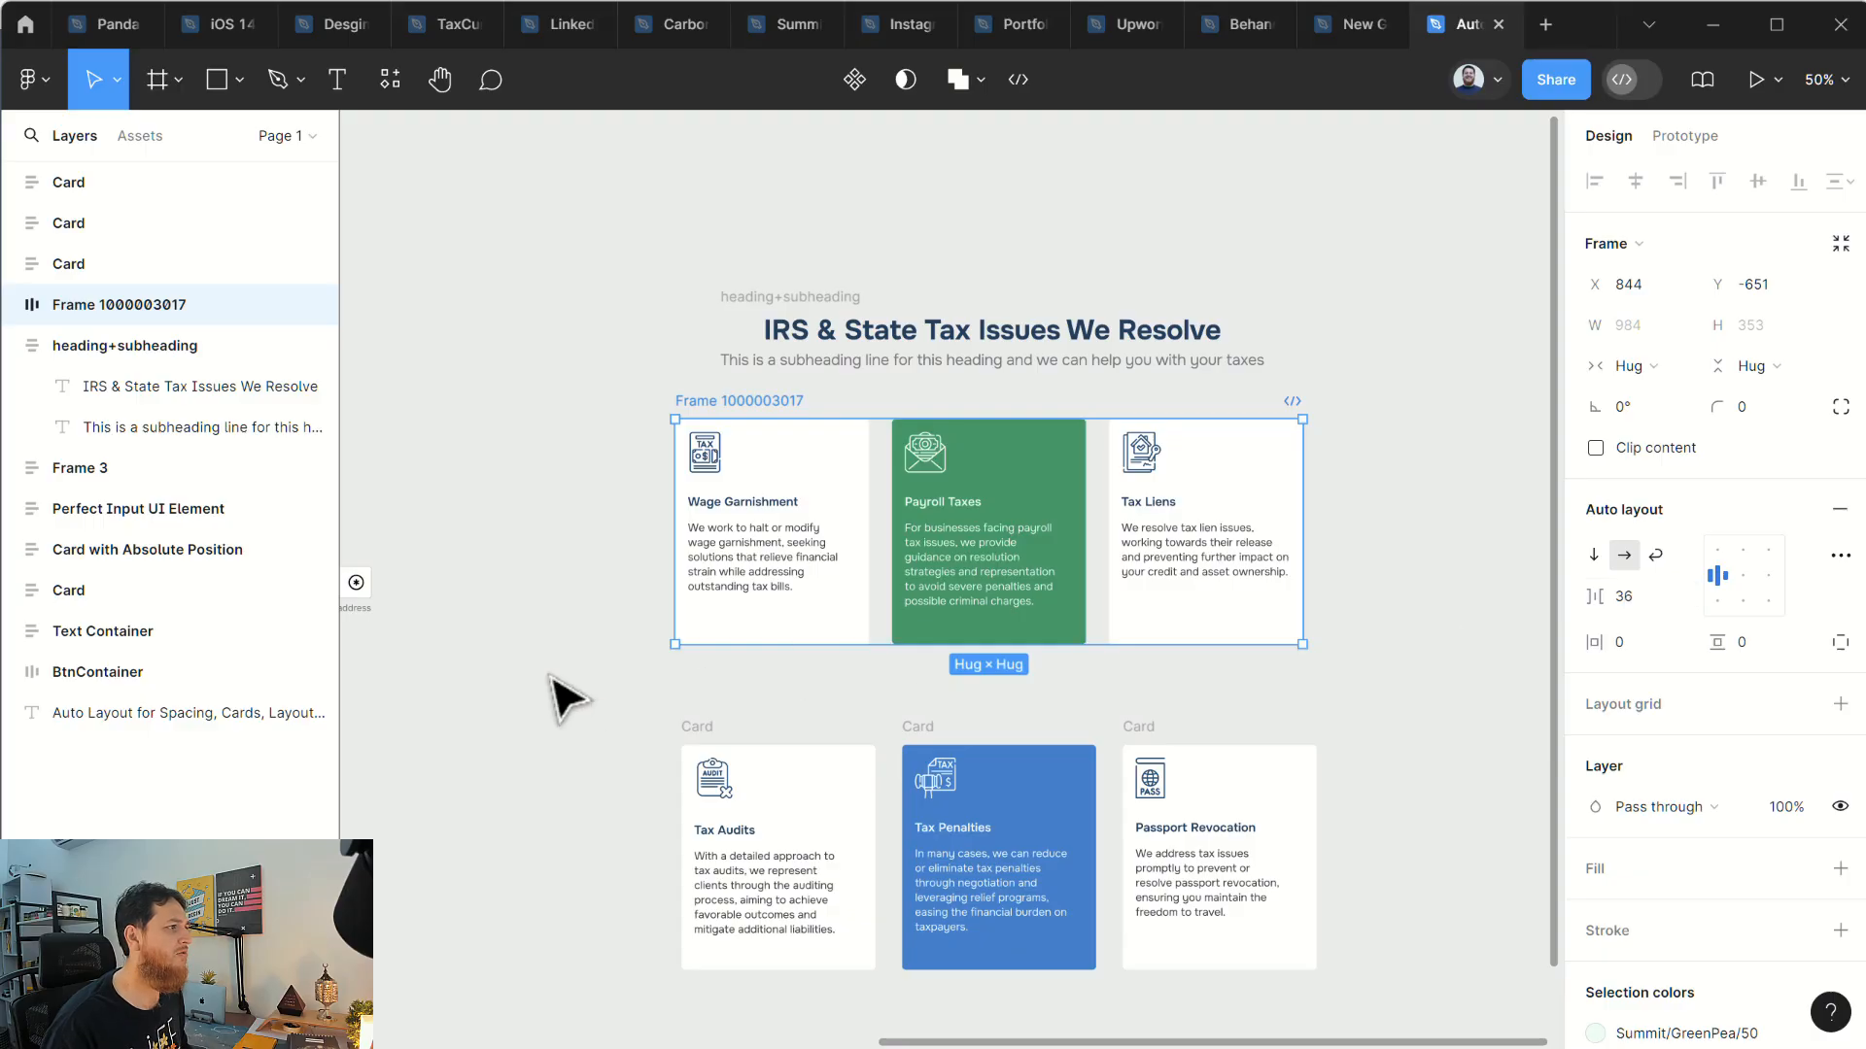
left_click(500, 685)
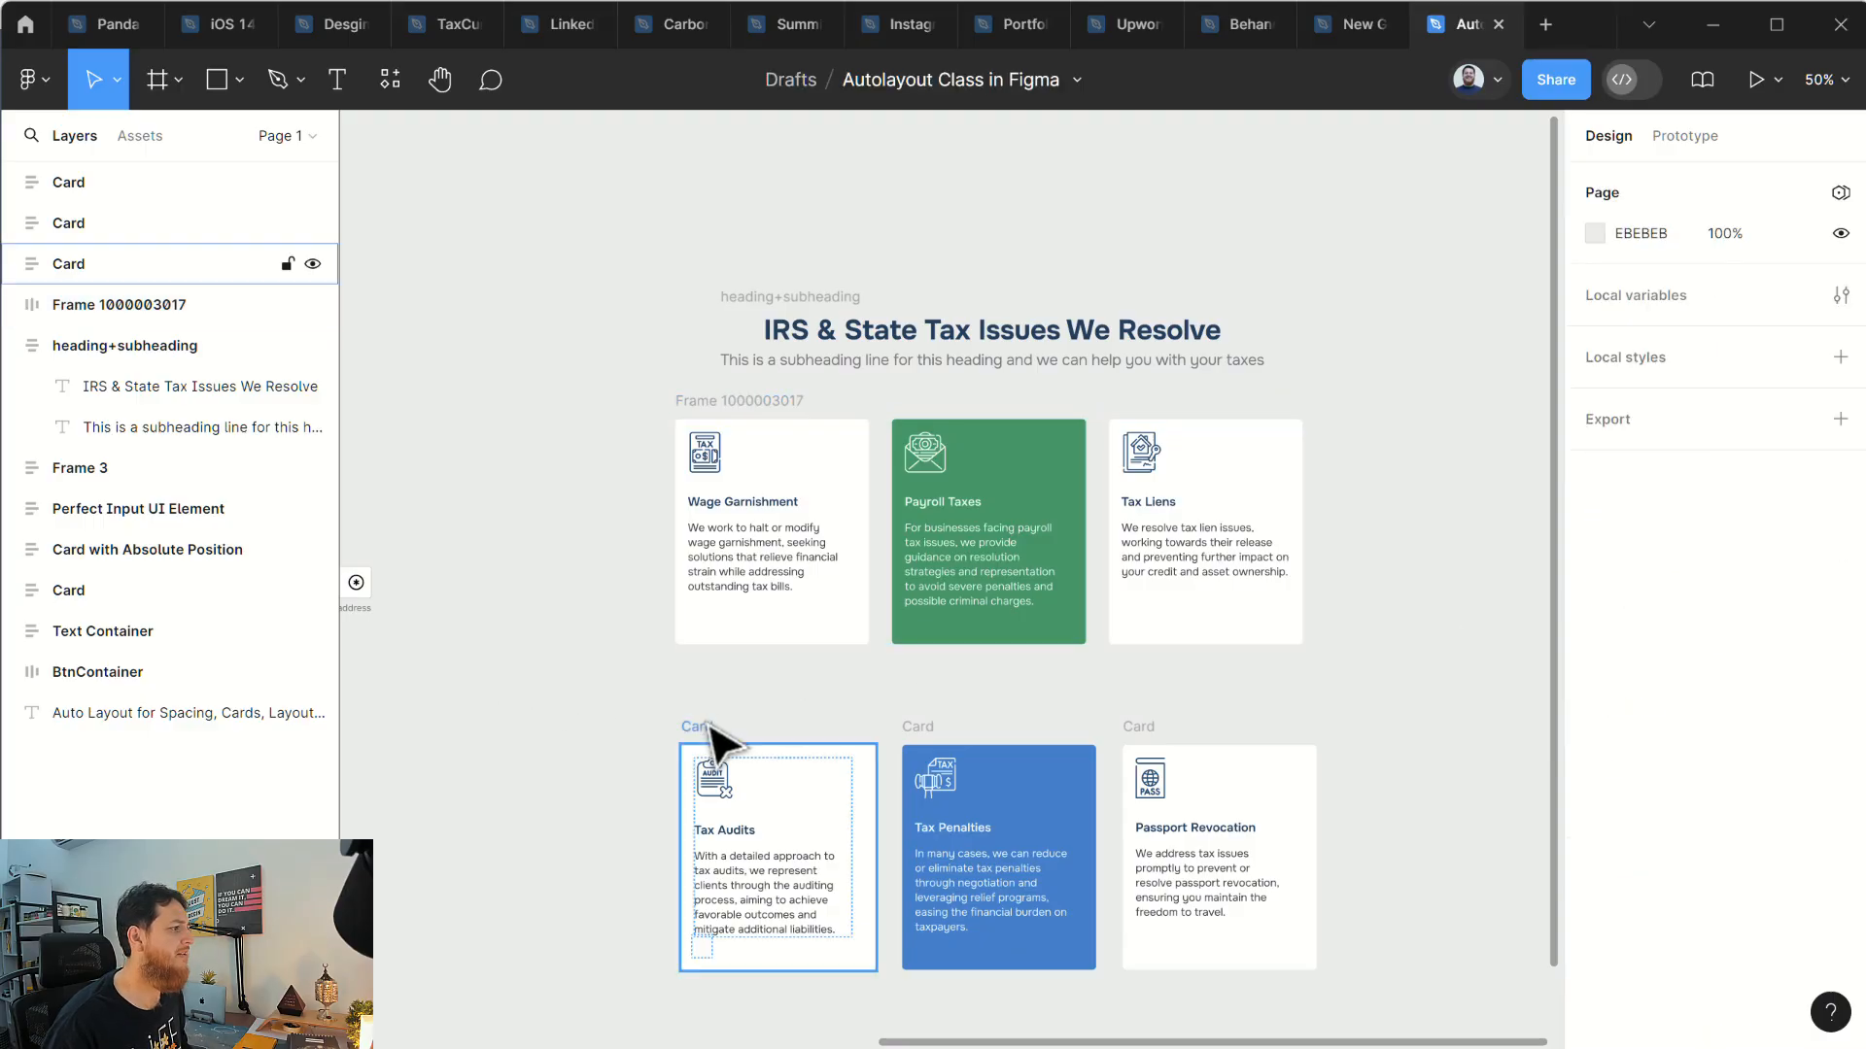
Step: Wrap the Tax Audits, Tax Penalties and Passport Revocation cards in a horizontal auto layout with spacing 36, and align it beneath the first row
left_click(716, 742)
left_click(933, 750, "shift")
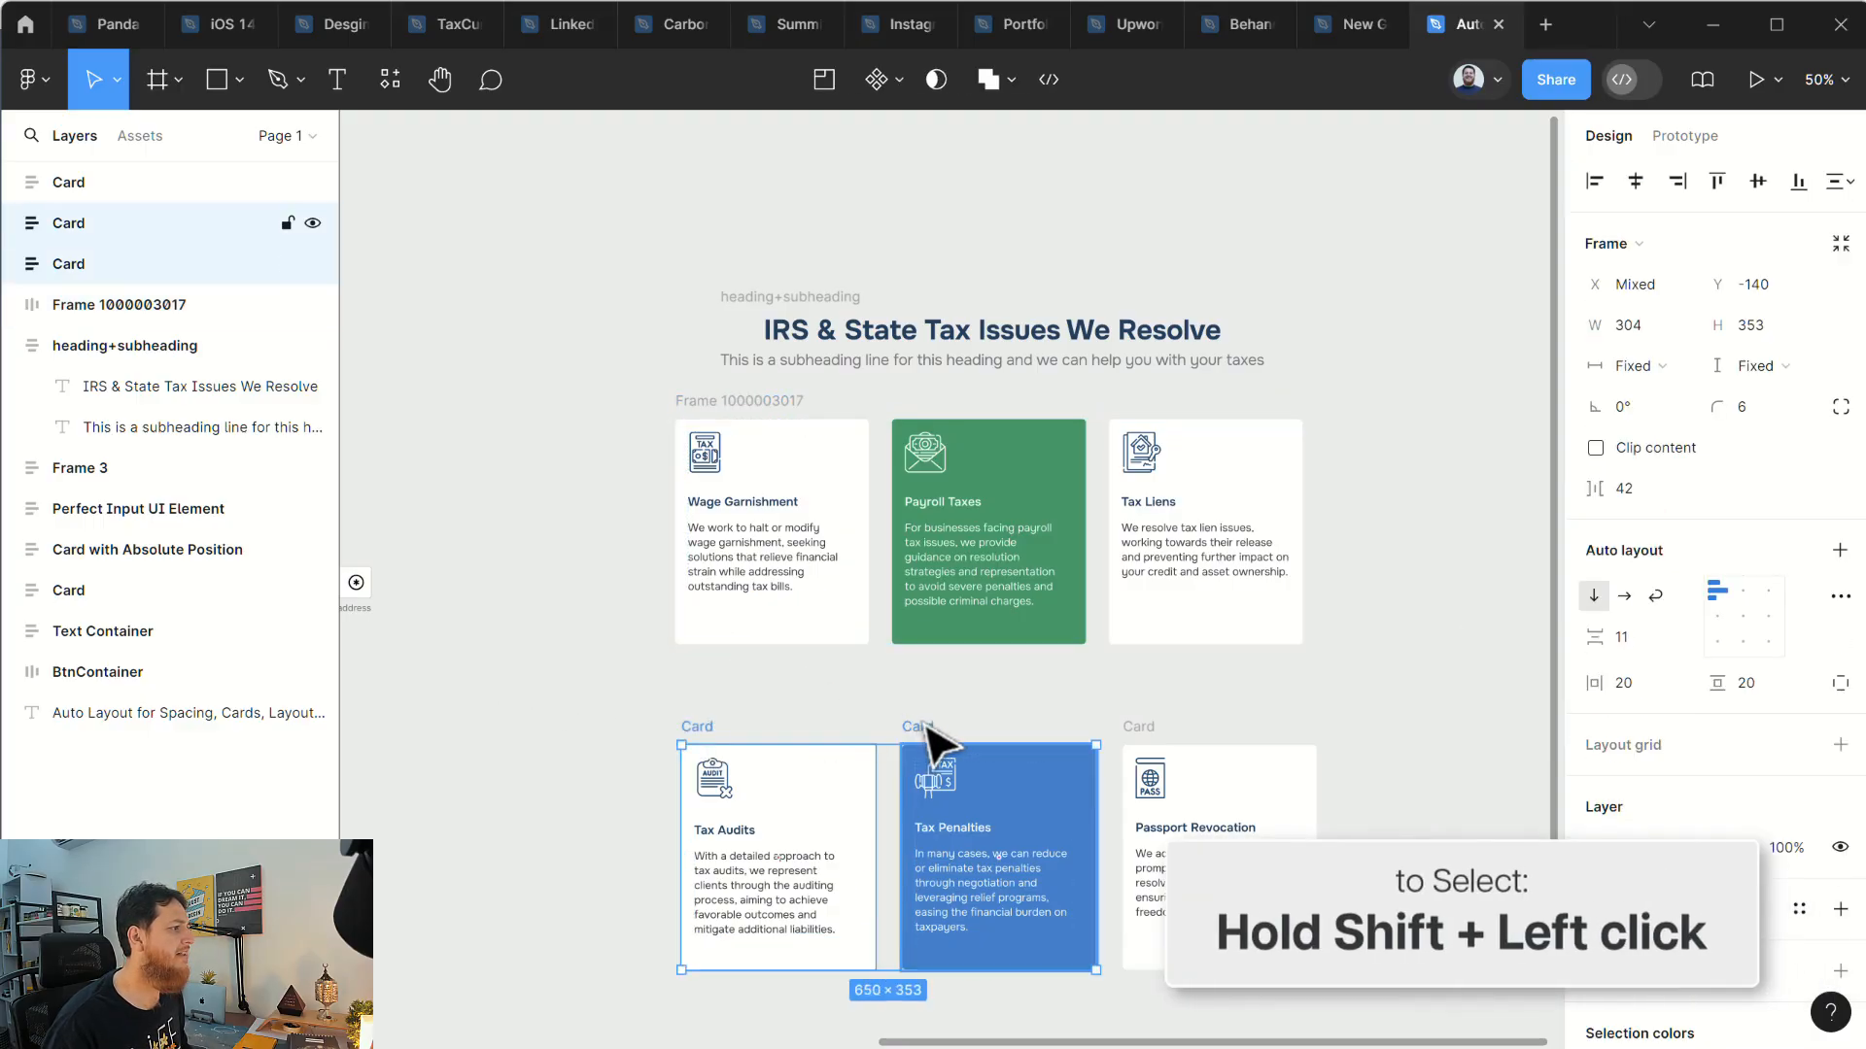
left_click(1148, 734, "shift")
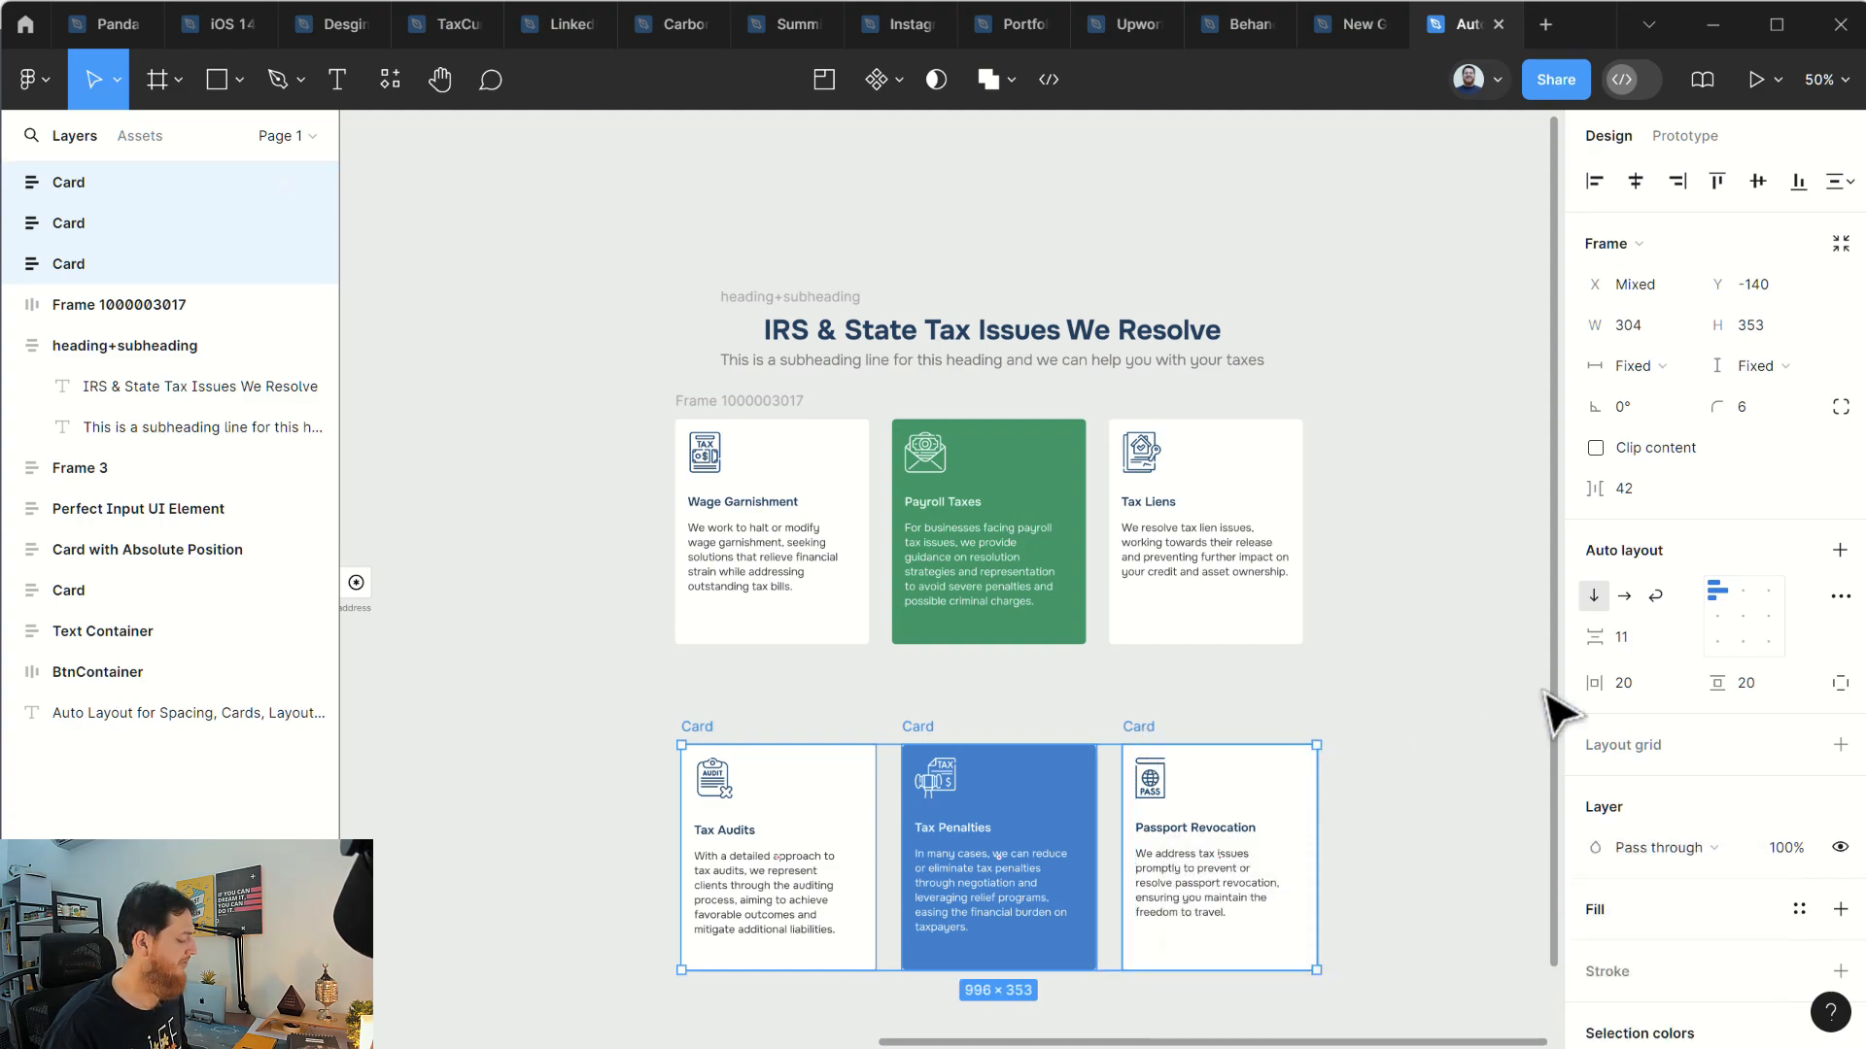
key("shift+a")
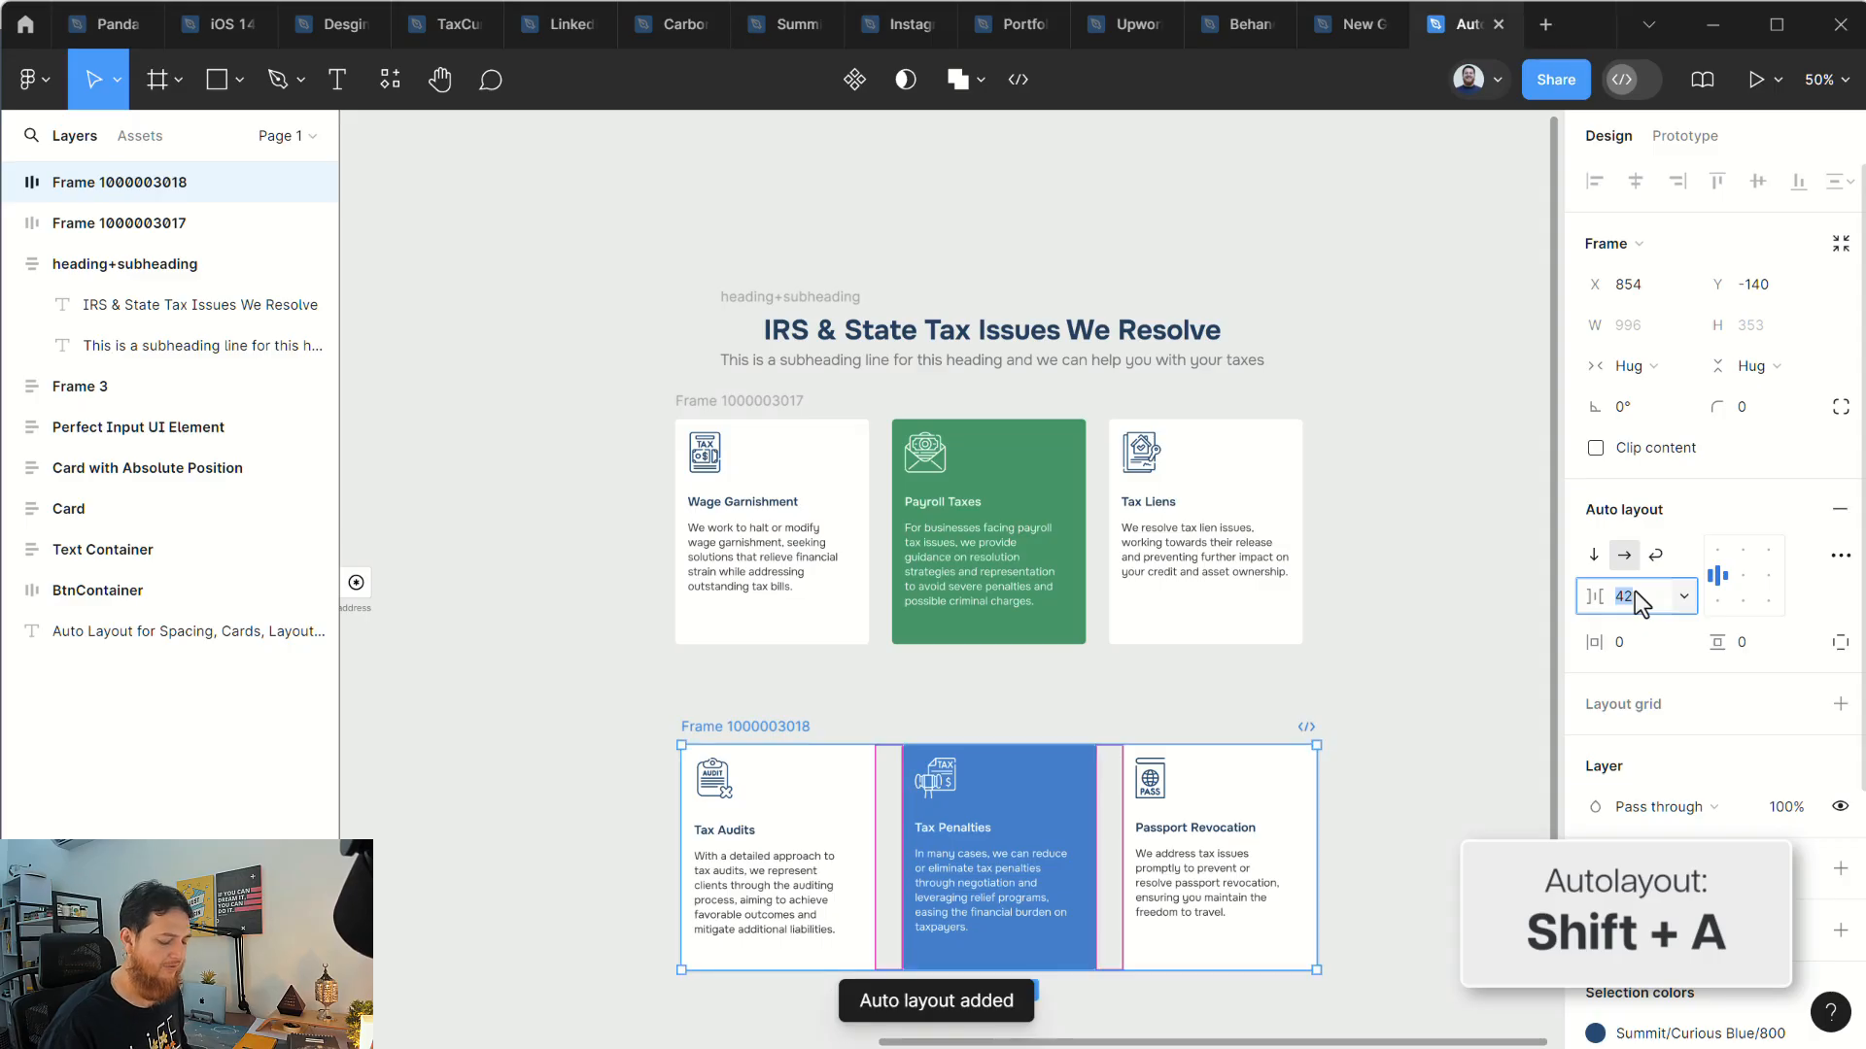
type("36")
key("Return")
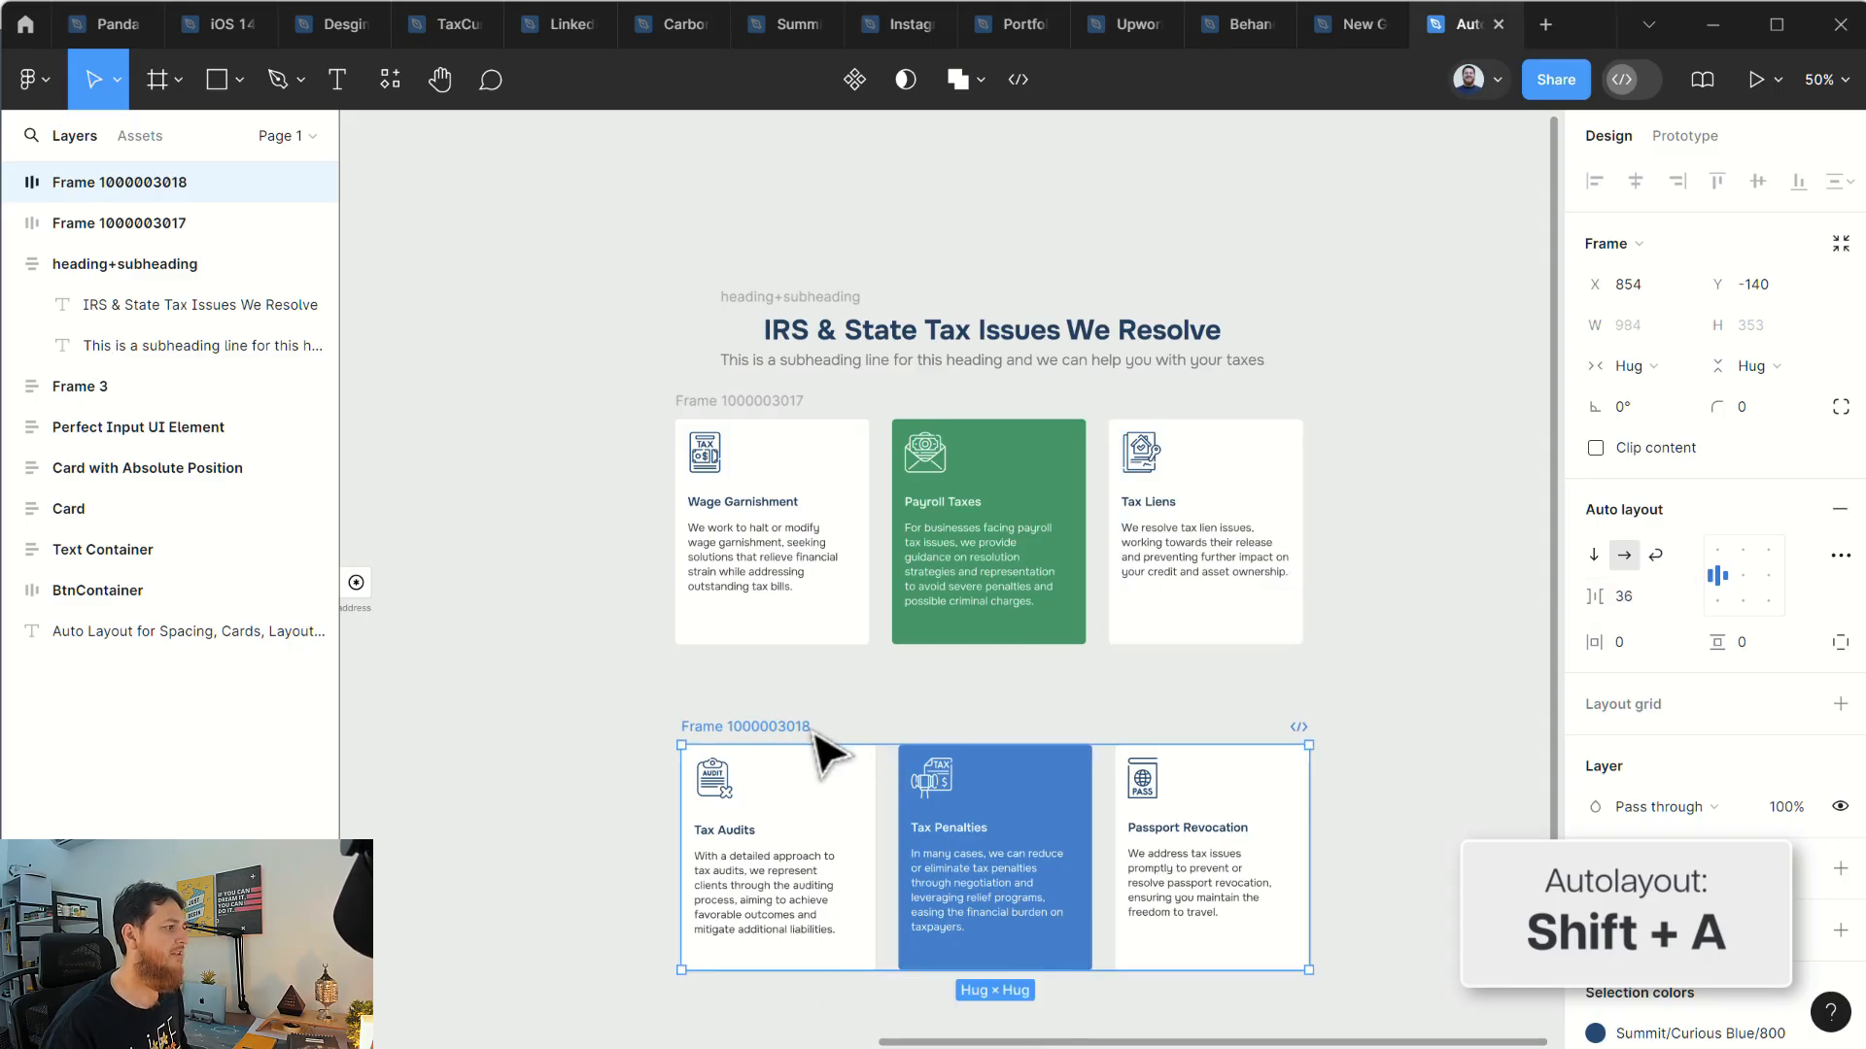
left_click_drag(774, 729, 770, 694)
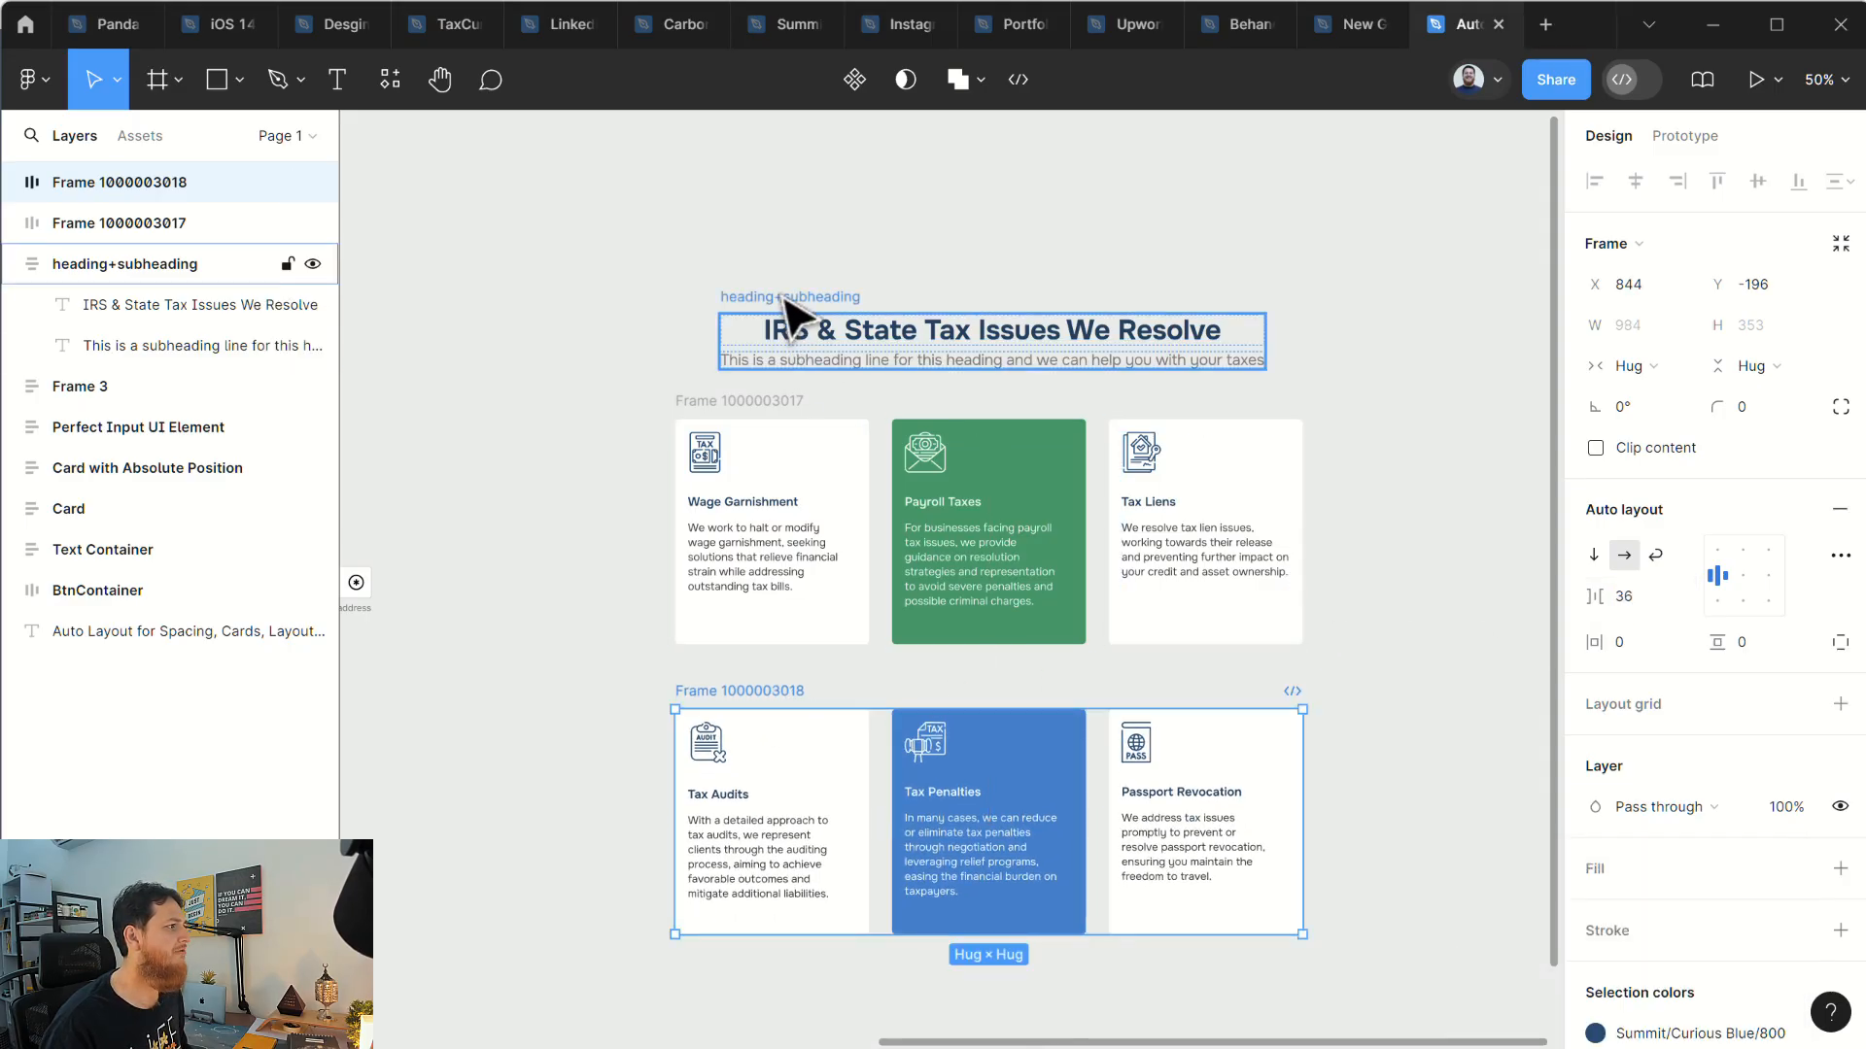
Step: Rename the upper card row frame as "row1" and the lower one as "row2"
left_click(773, 335)
double_click(762, 401)
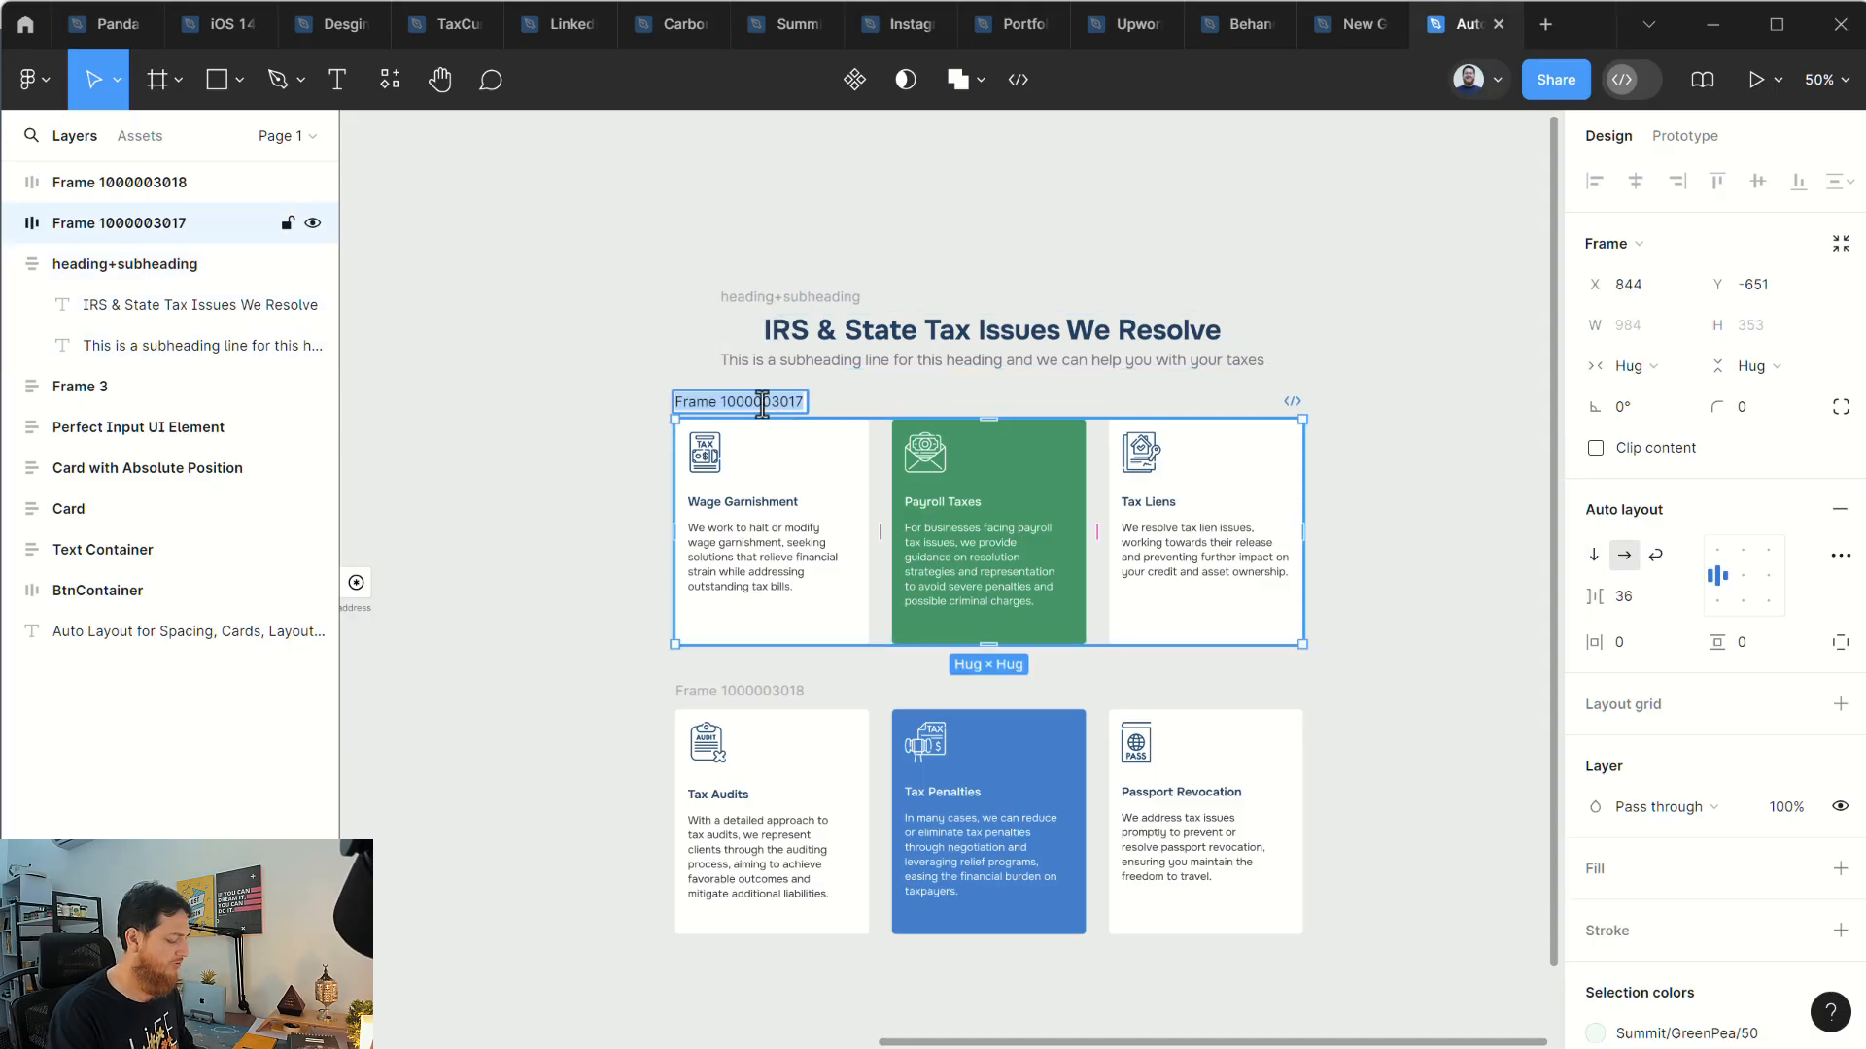
key("BackSpace")
key("Return")
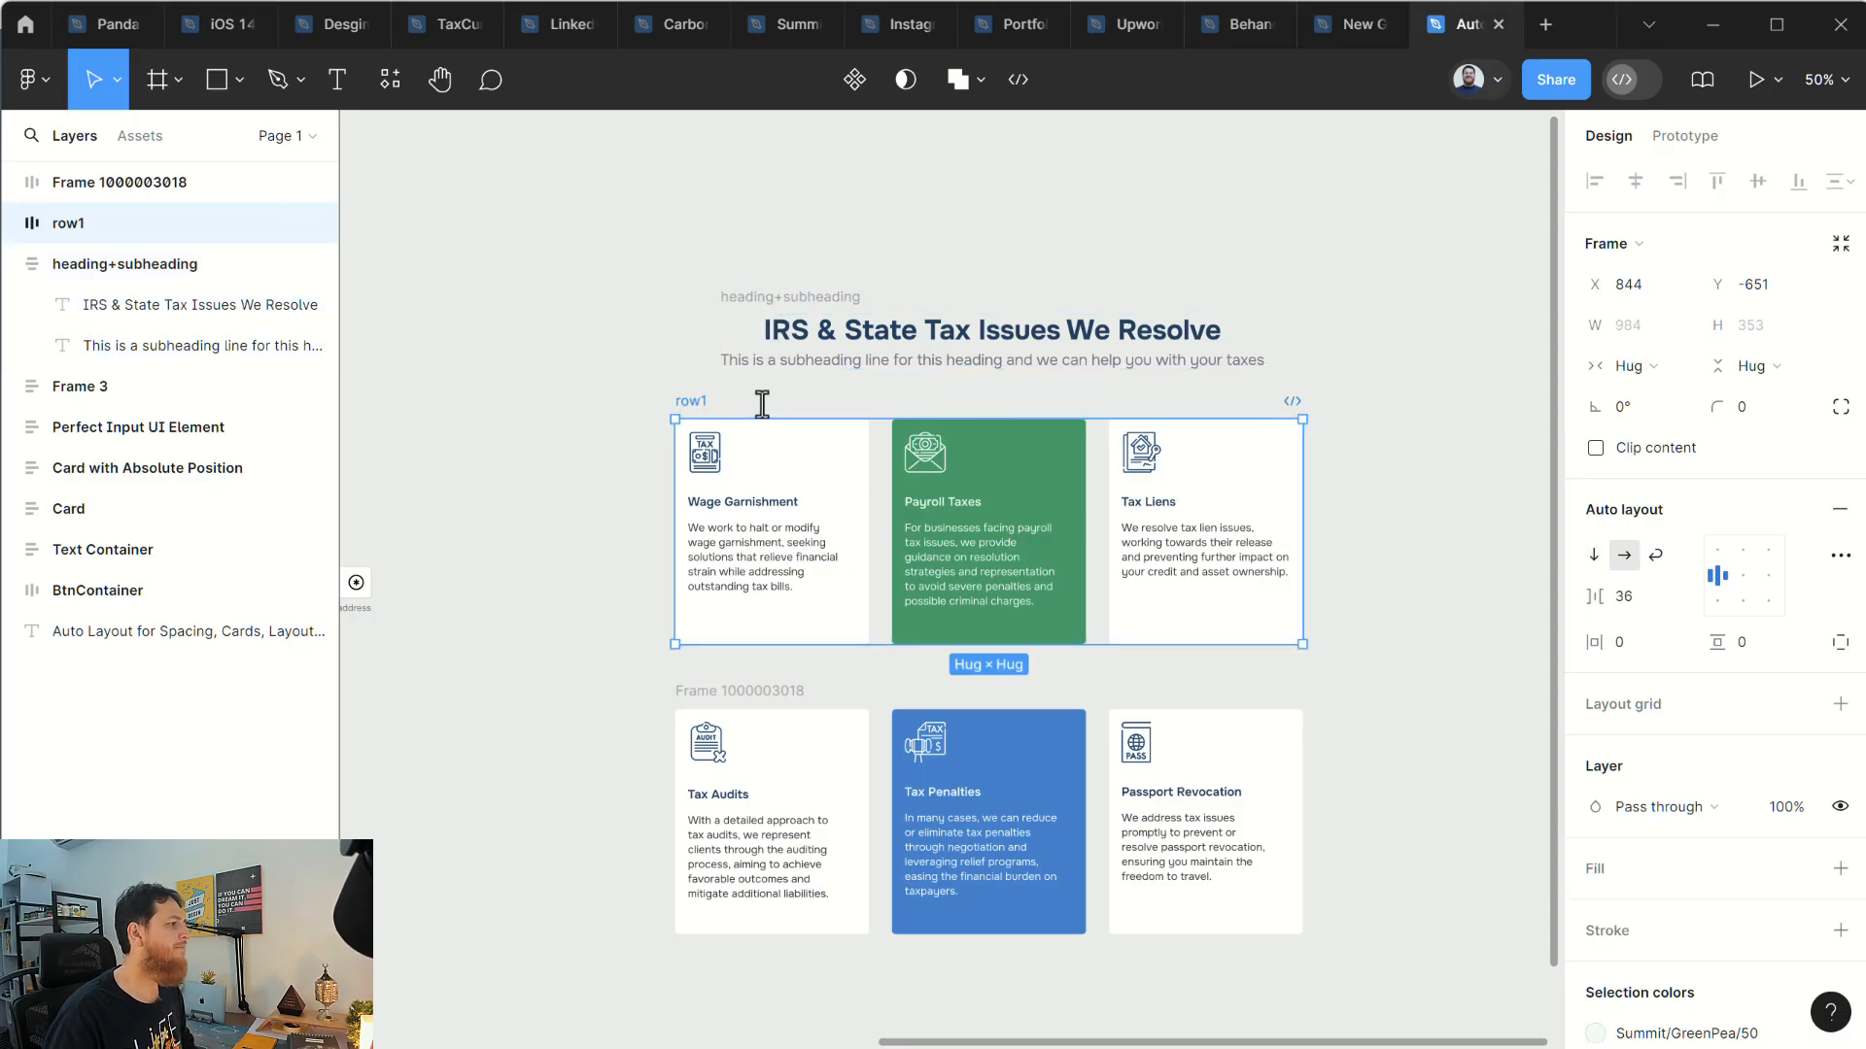
double_click(750, 691)
type("row2")
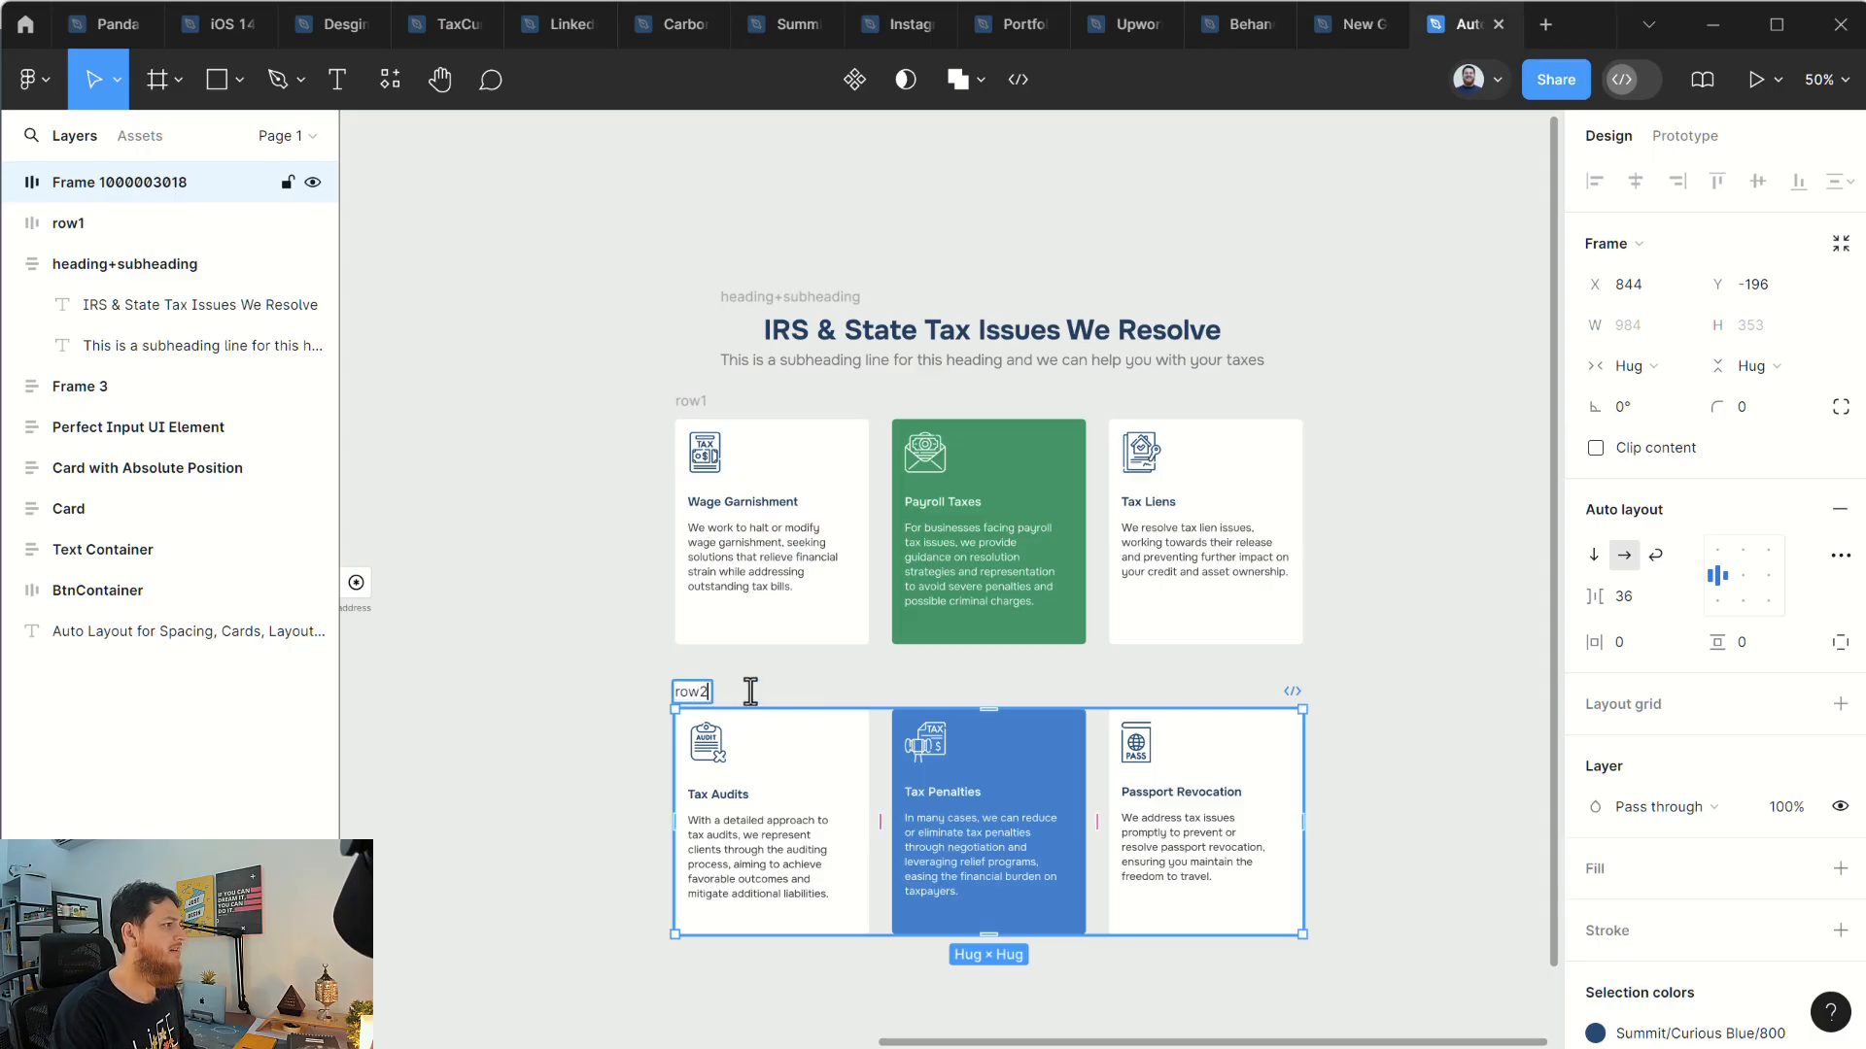
key("Return")
left_click(583, 612)
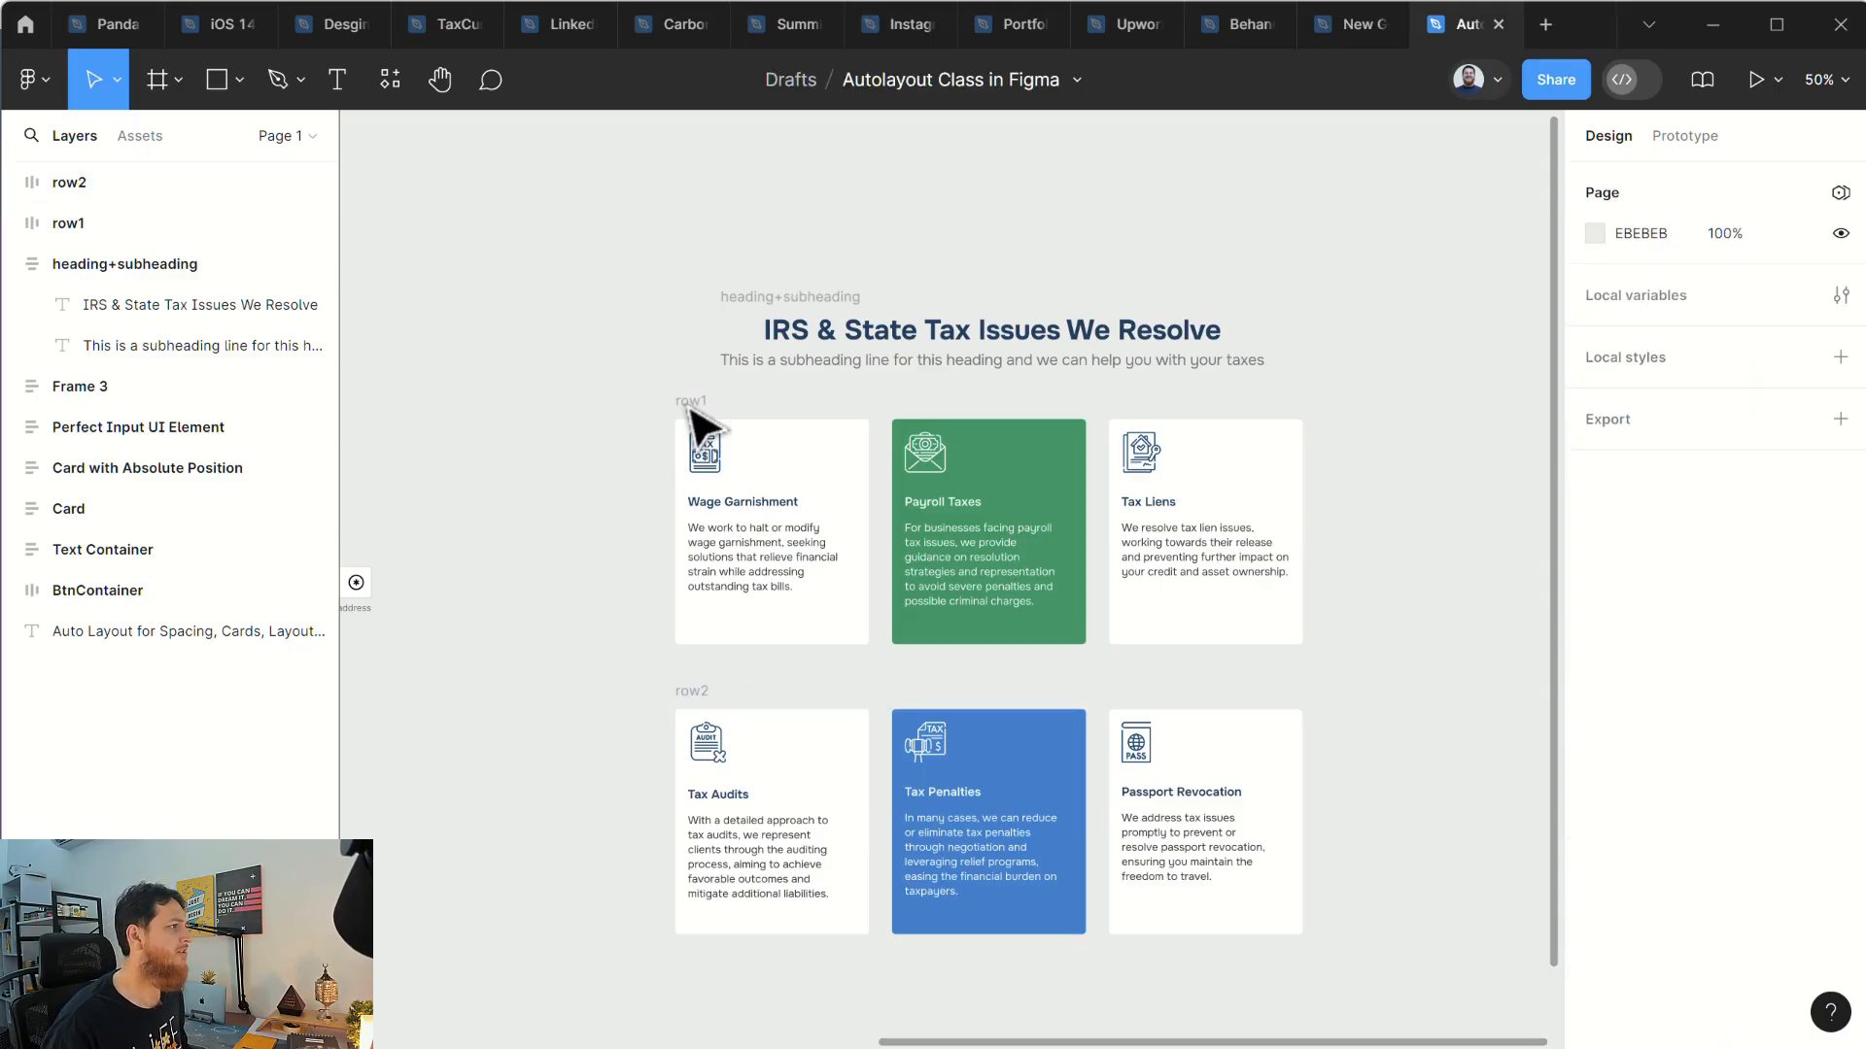
Step: Review the heading+subheading, row1 and row2 frames and their auto layout settings
left_click(792, 326)
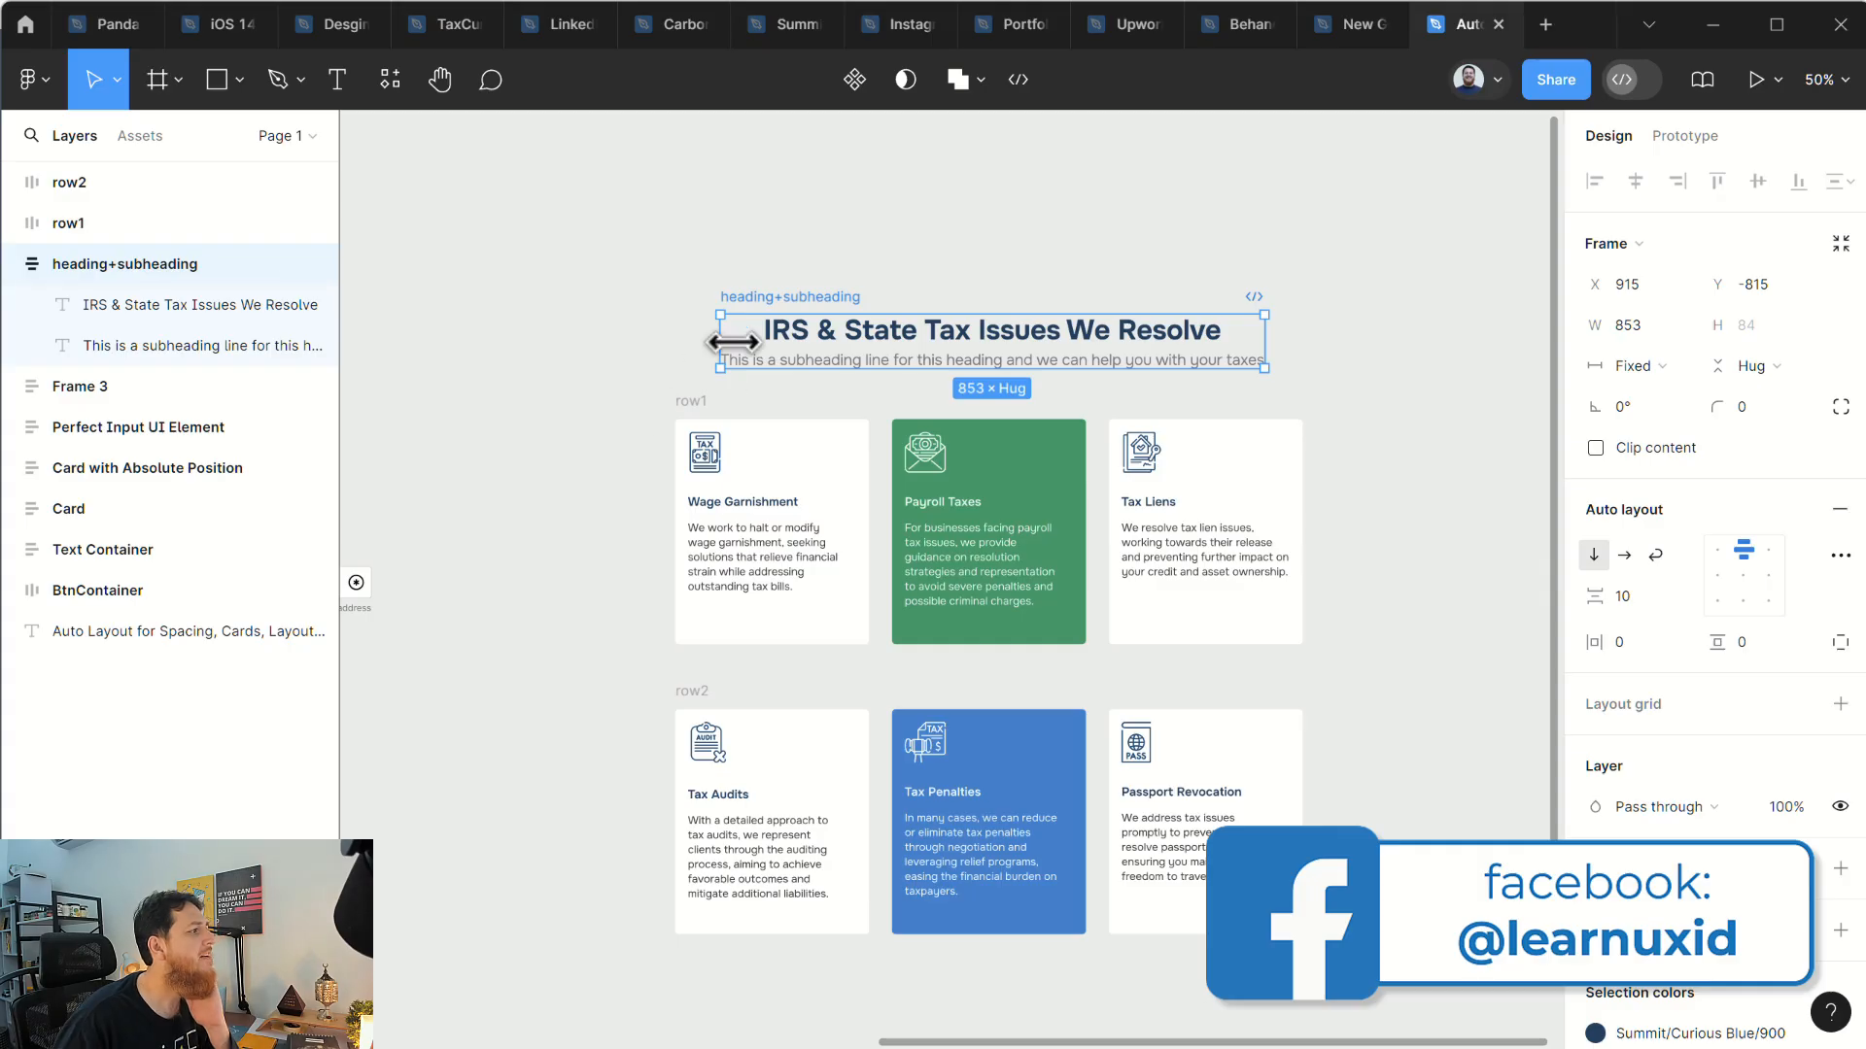
left_click(615, 413)
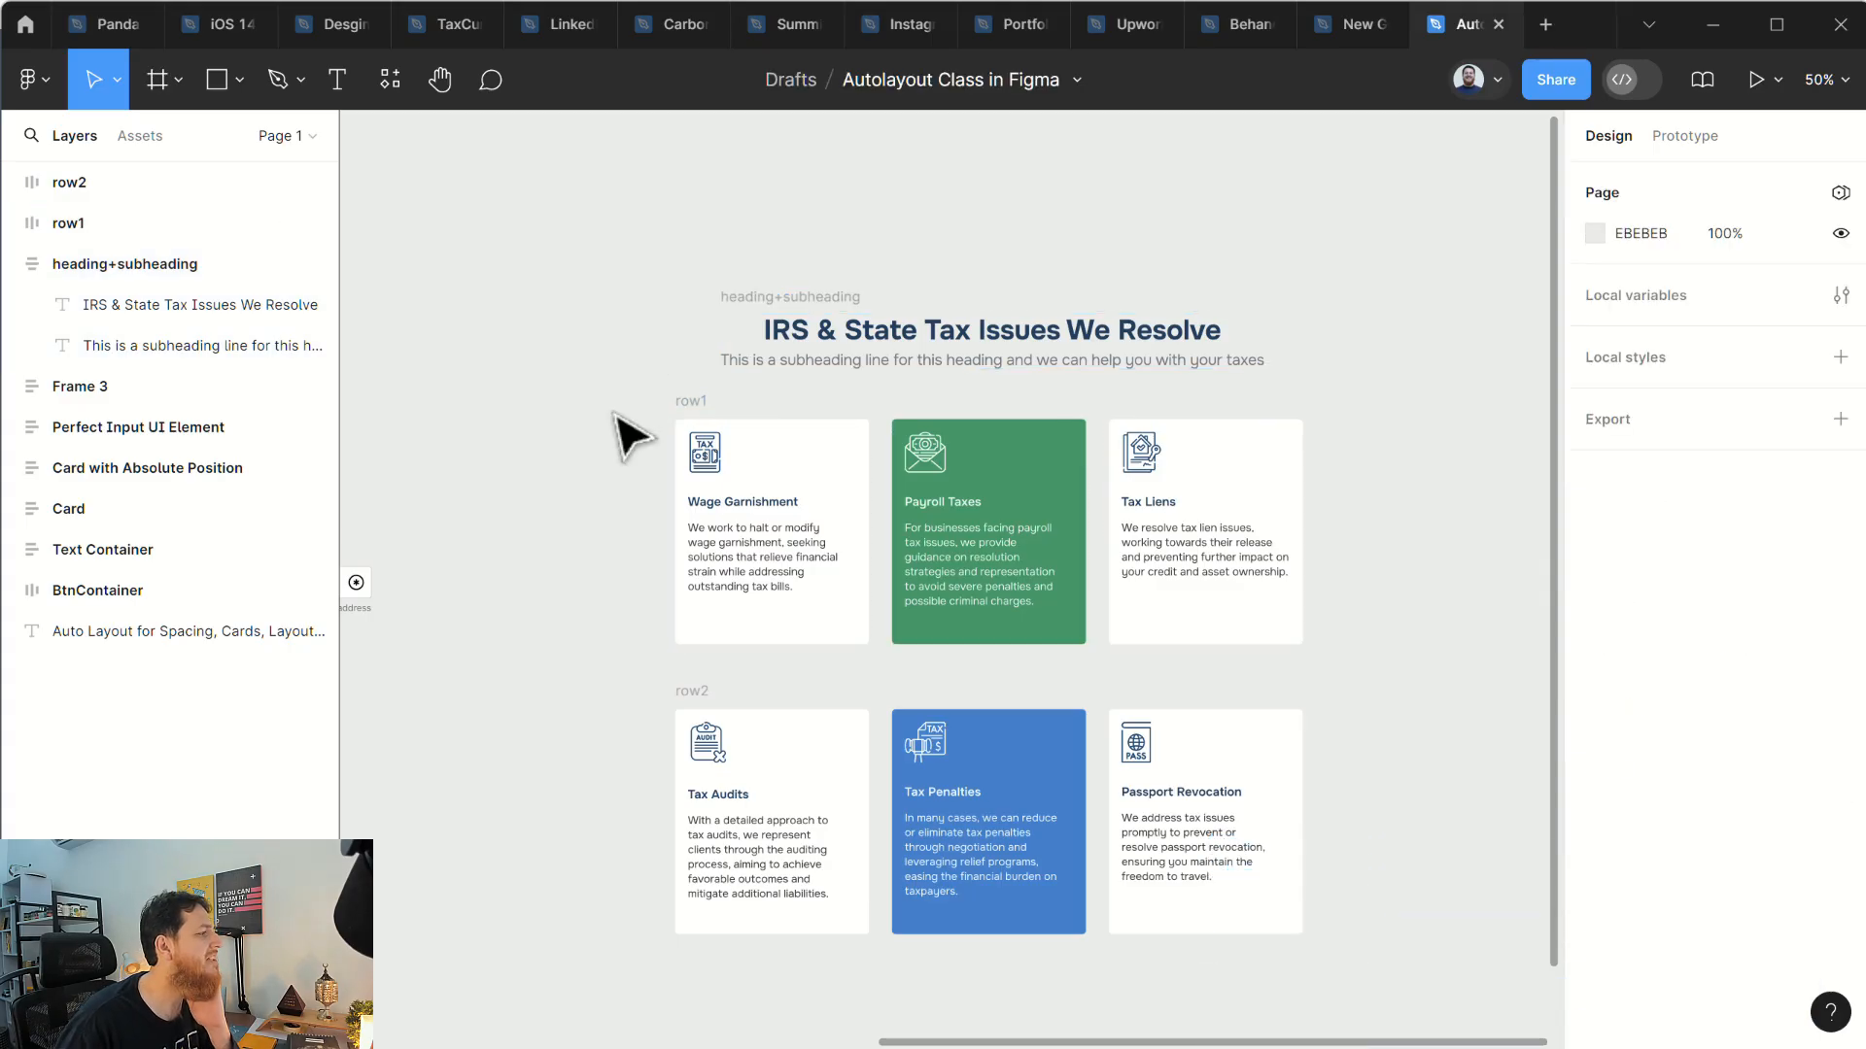
left_click(736, 336)
left_click(717, 423)
left_click(711, 706)
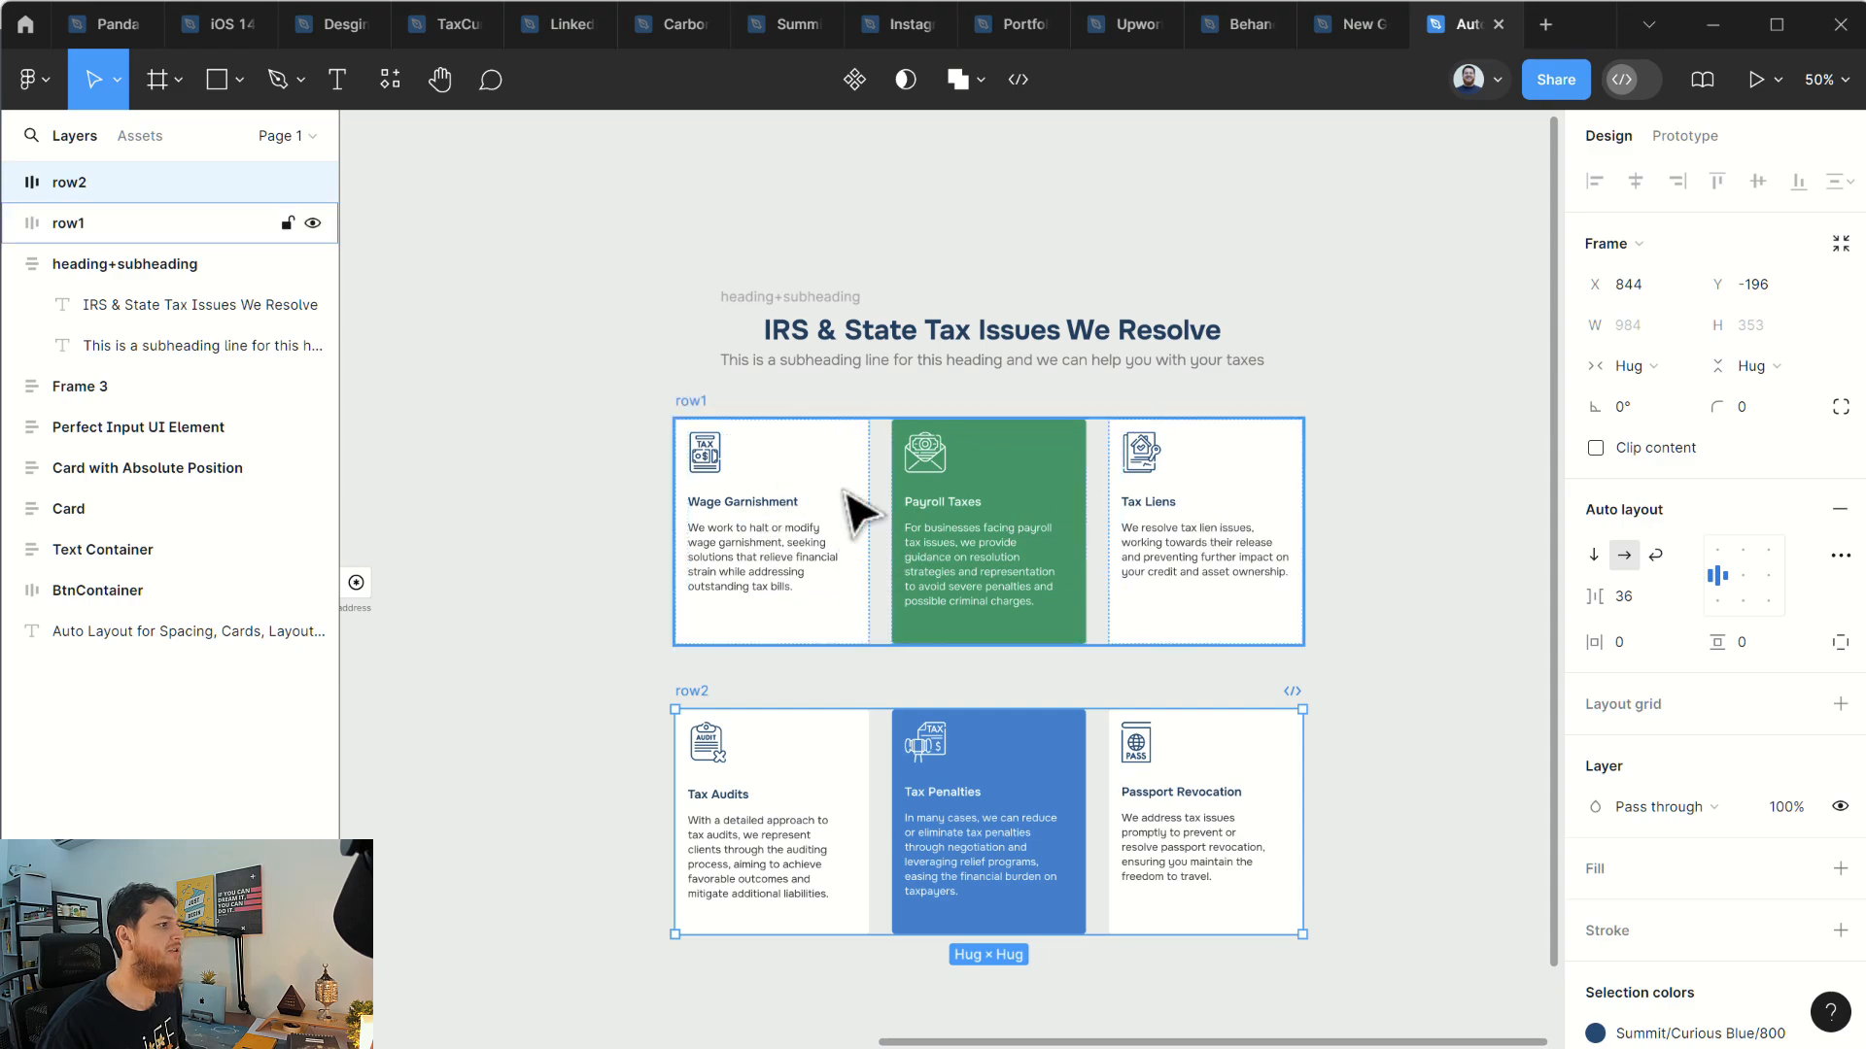
left_click(711, 398)
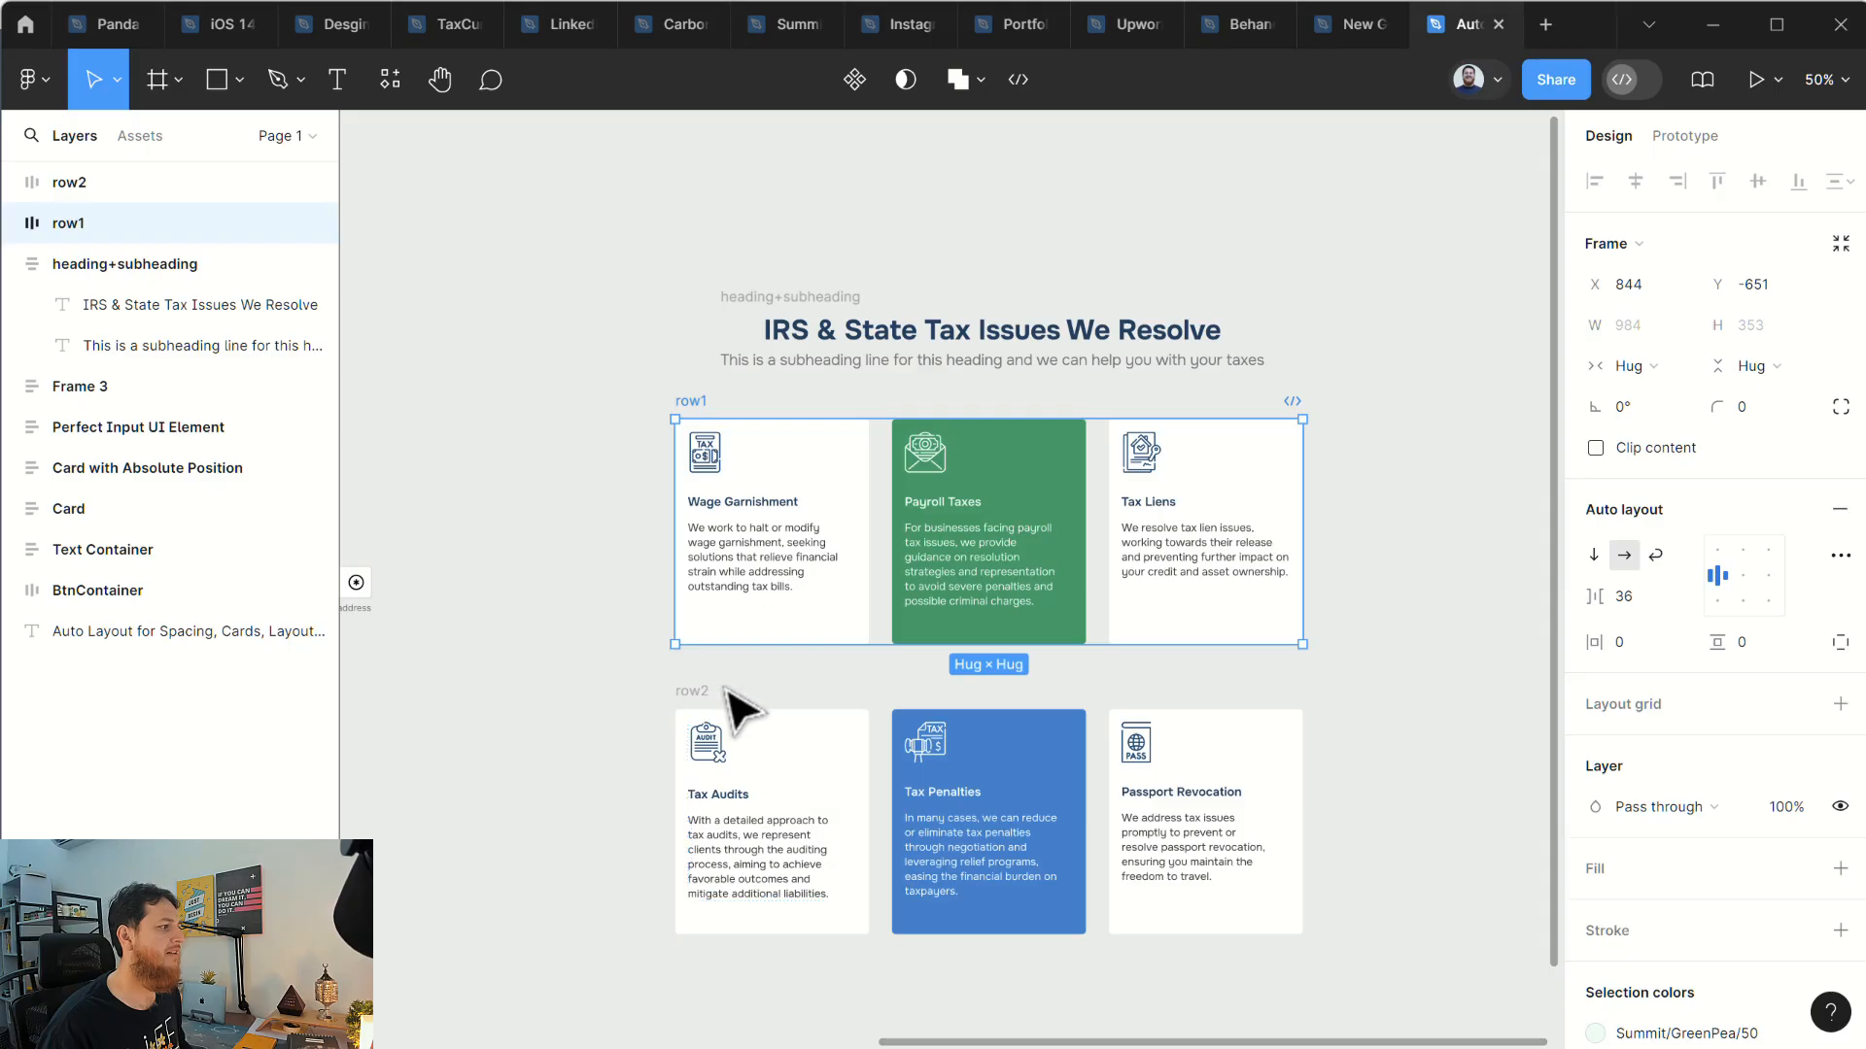
left_click(645, 668)
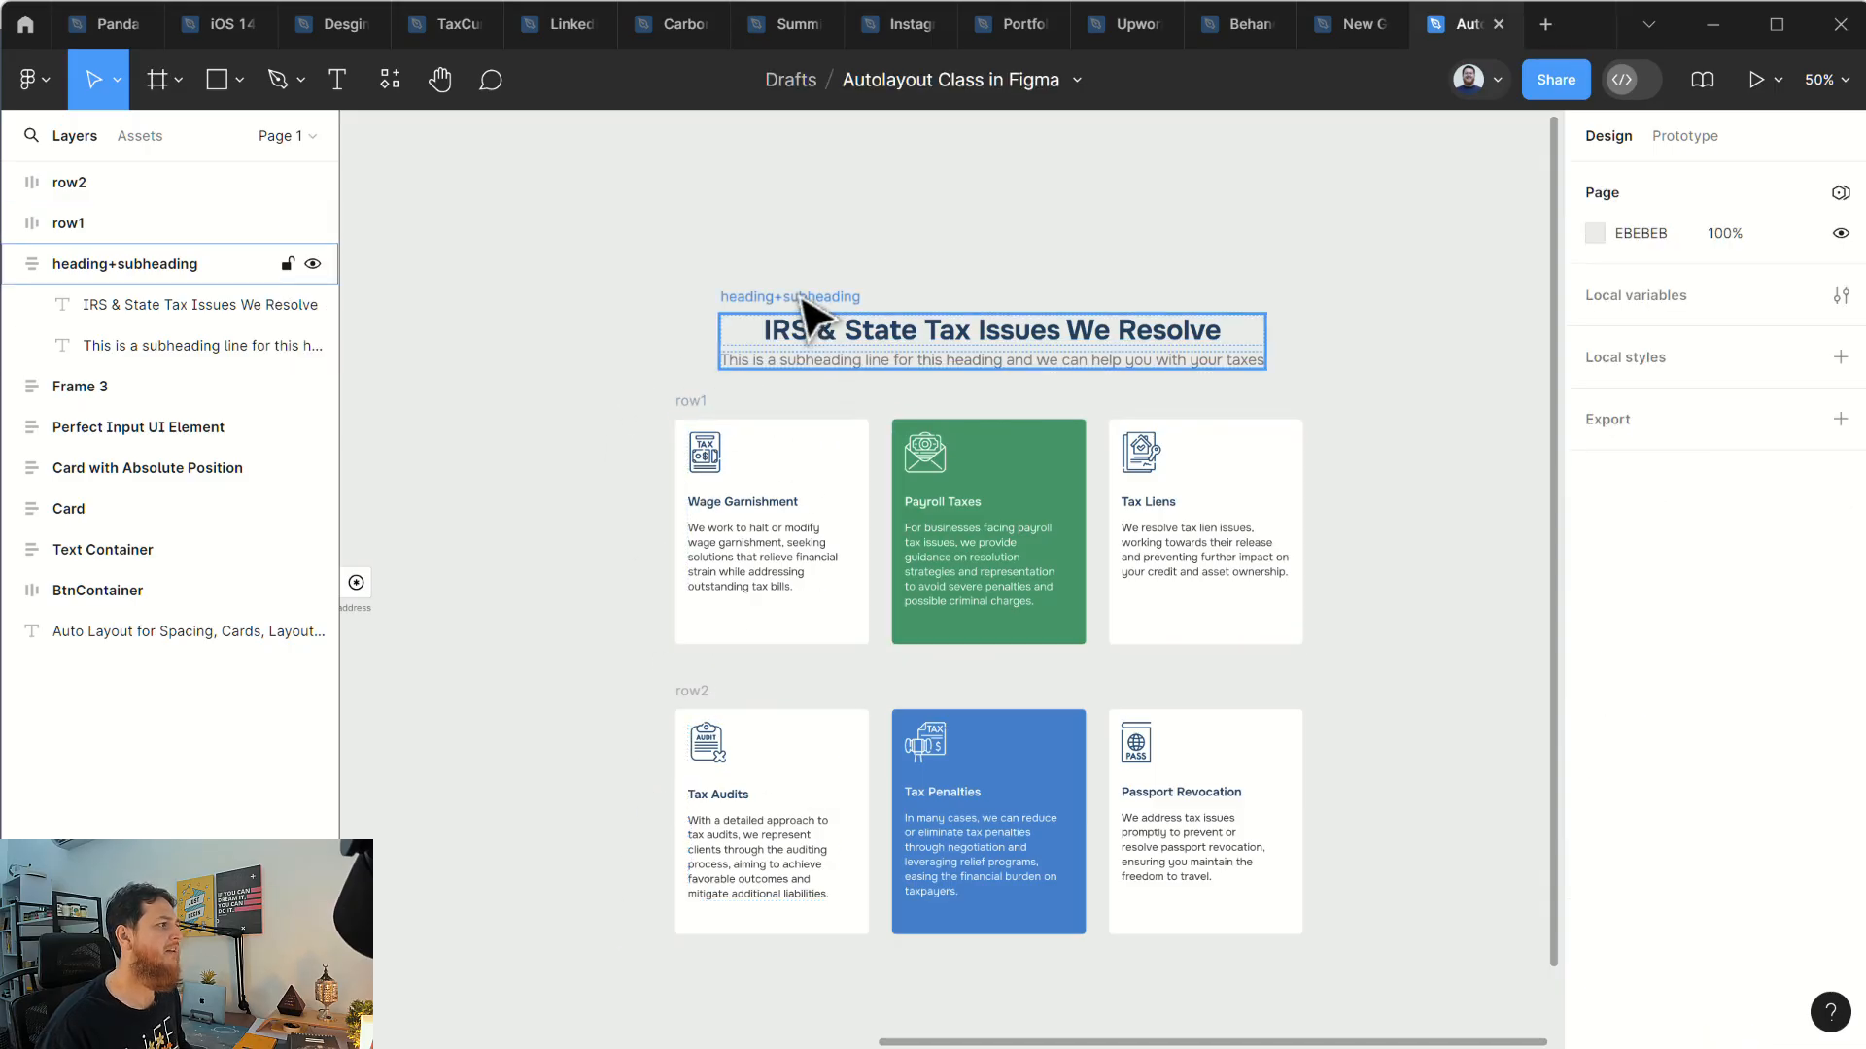
Step: Wrap row1 and row2 in a vertical auto layout frame with a spacing of 56 between the rows
left_click(707, 406)
left_click(698, 701, "shift")
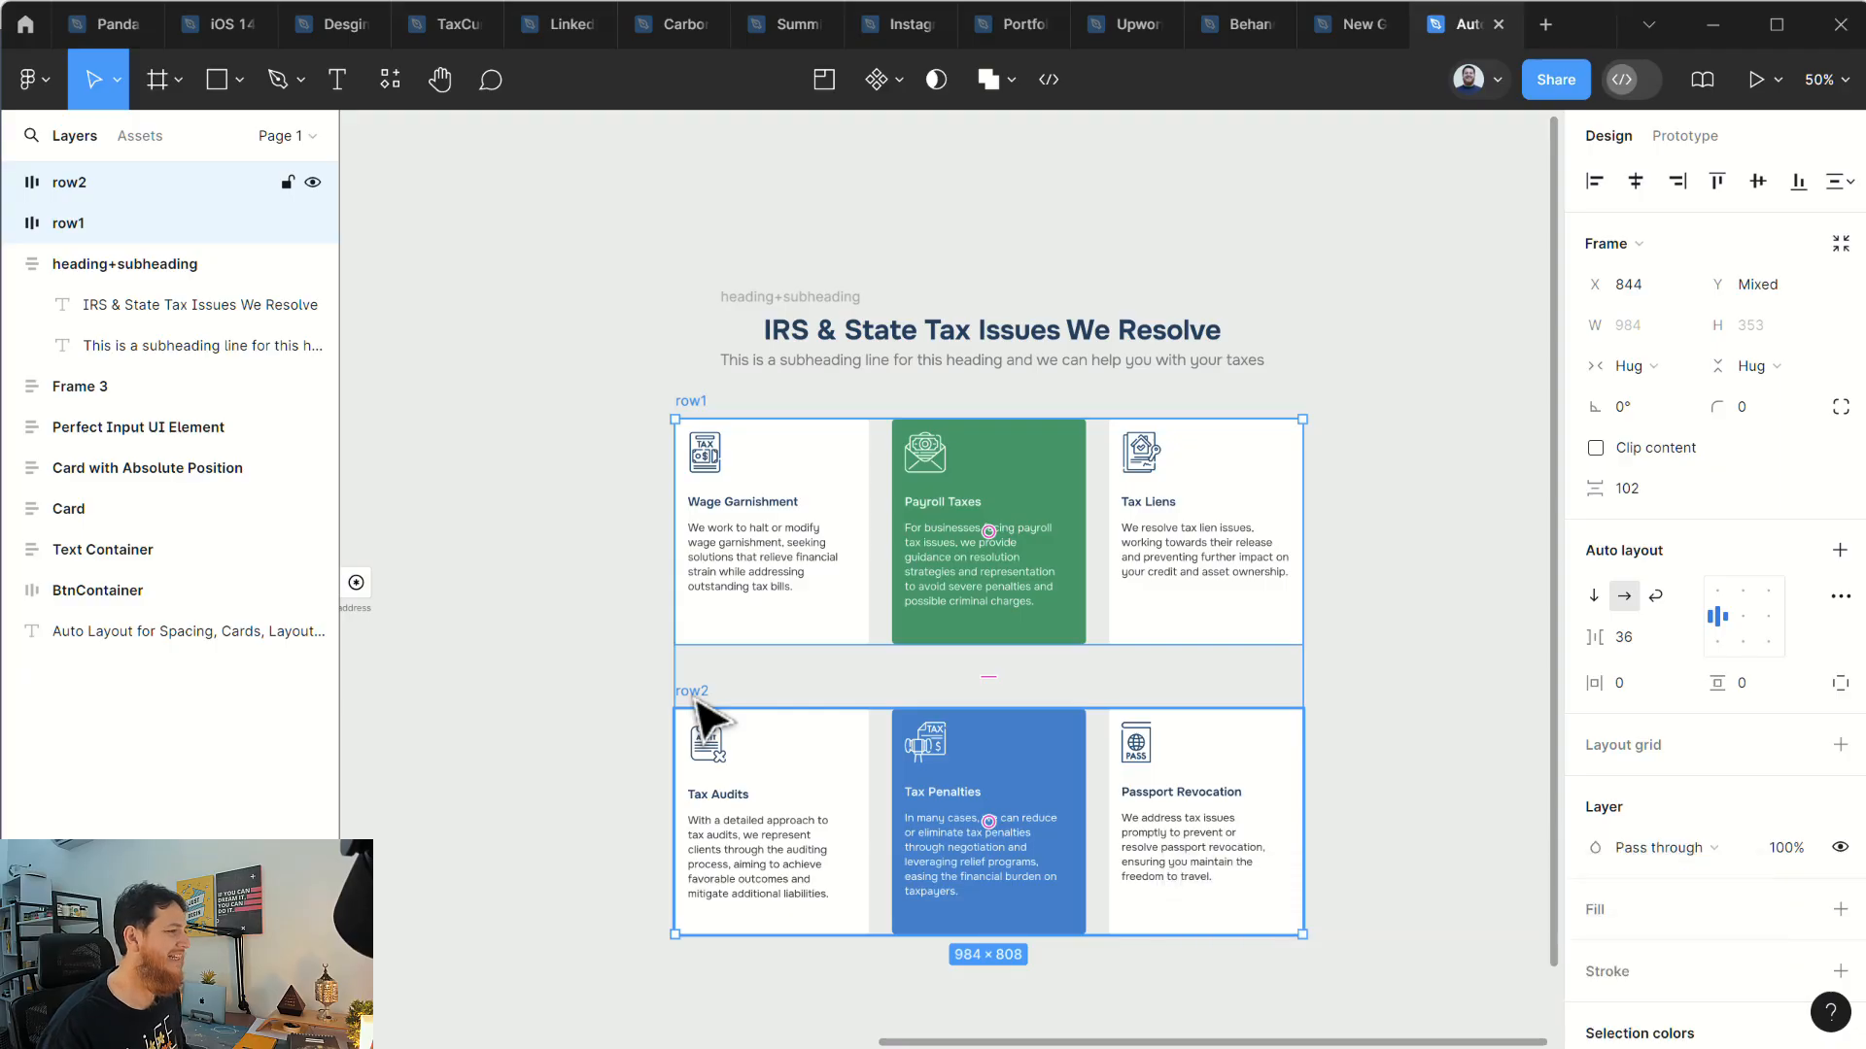
key("shift+a")
left_click(1641, 603)
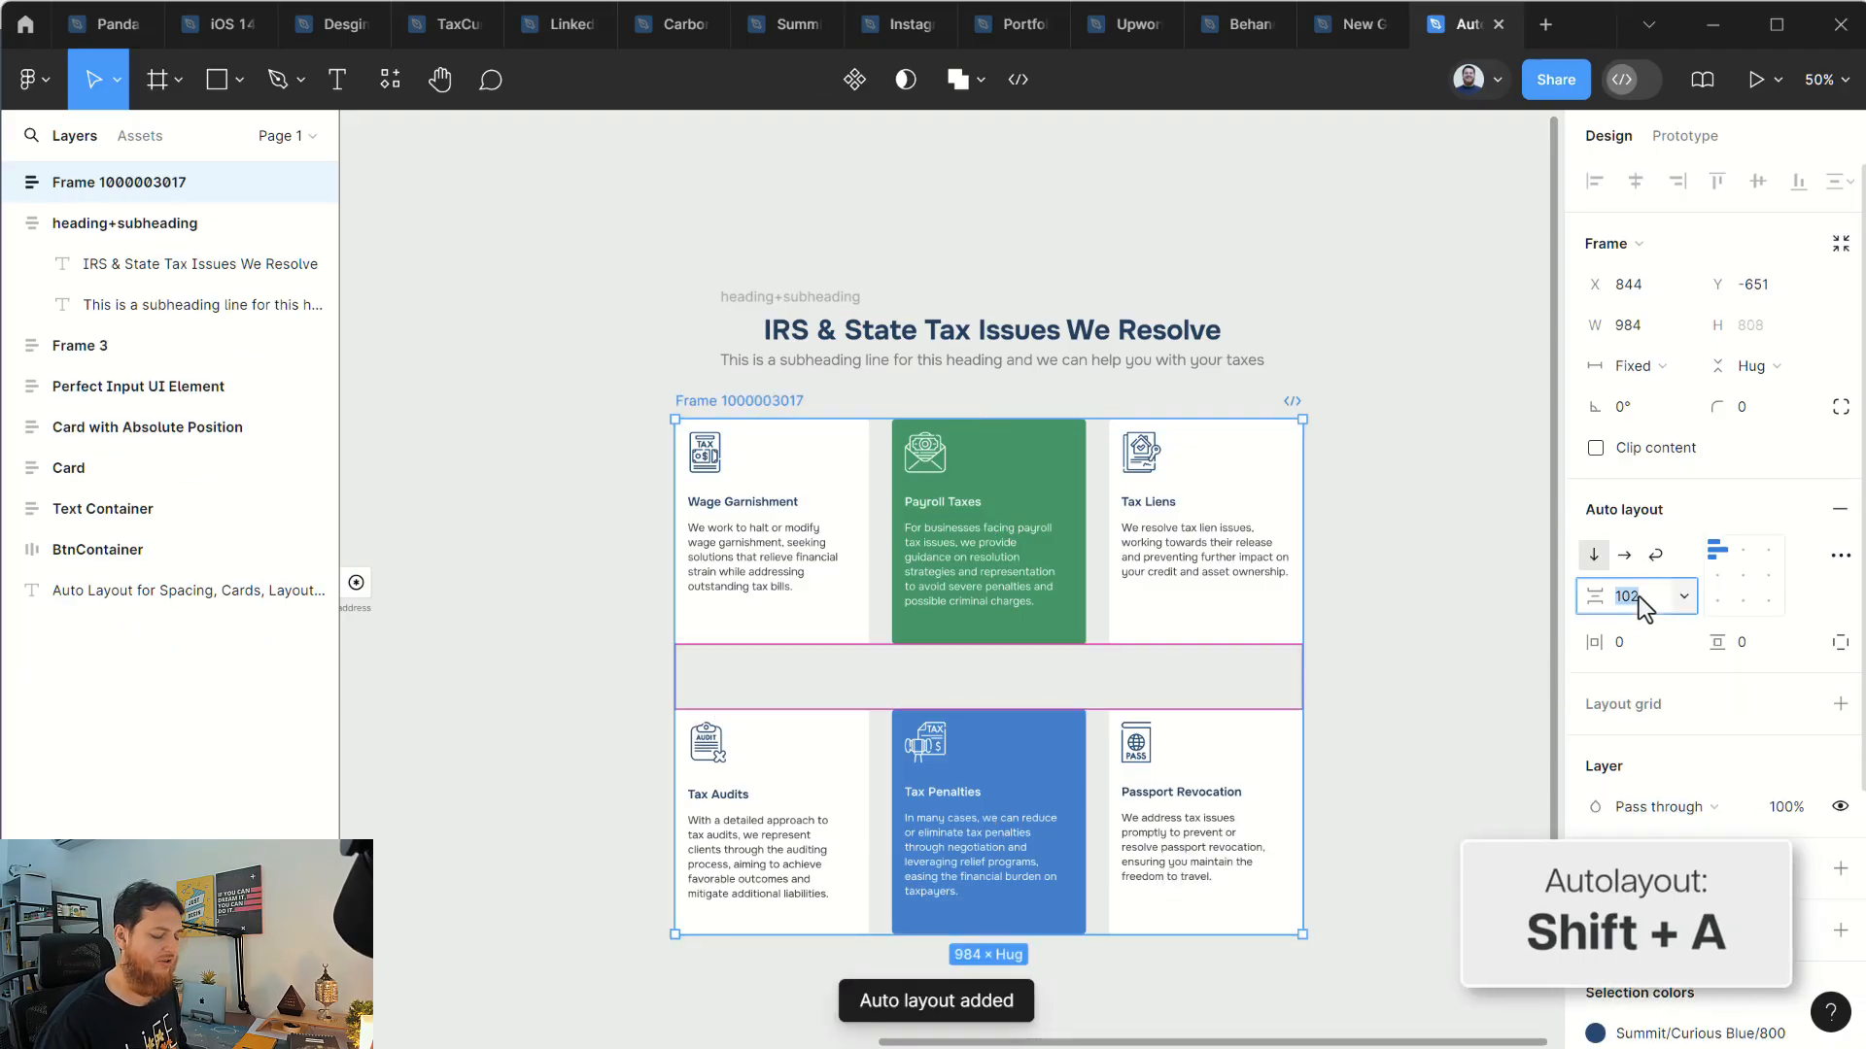
type("56")
key("Return")
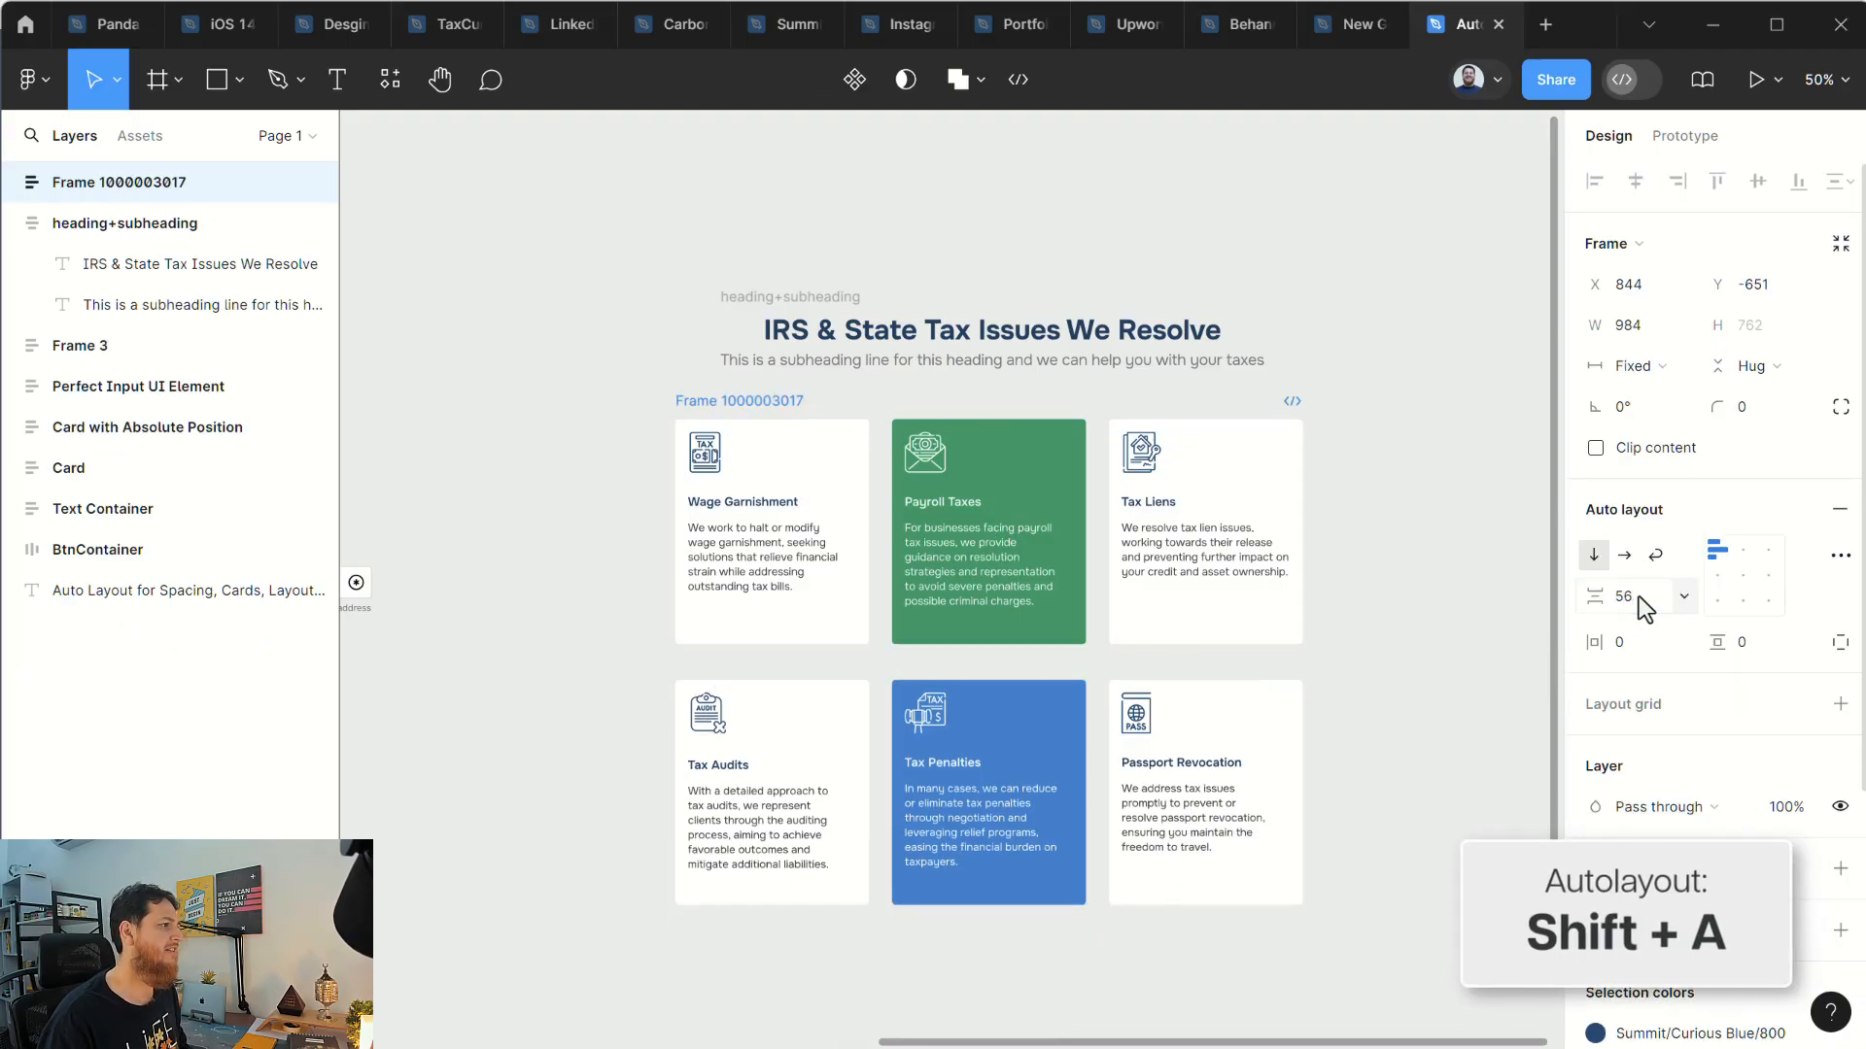
Step: Set the vertical spacing between the two card rows to 48
left_click(1639, 597)
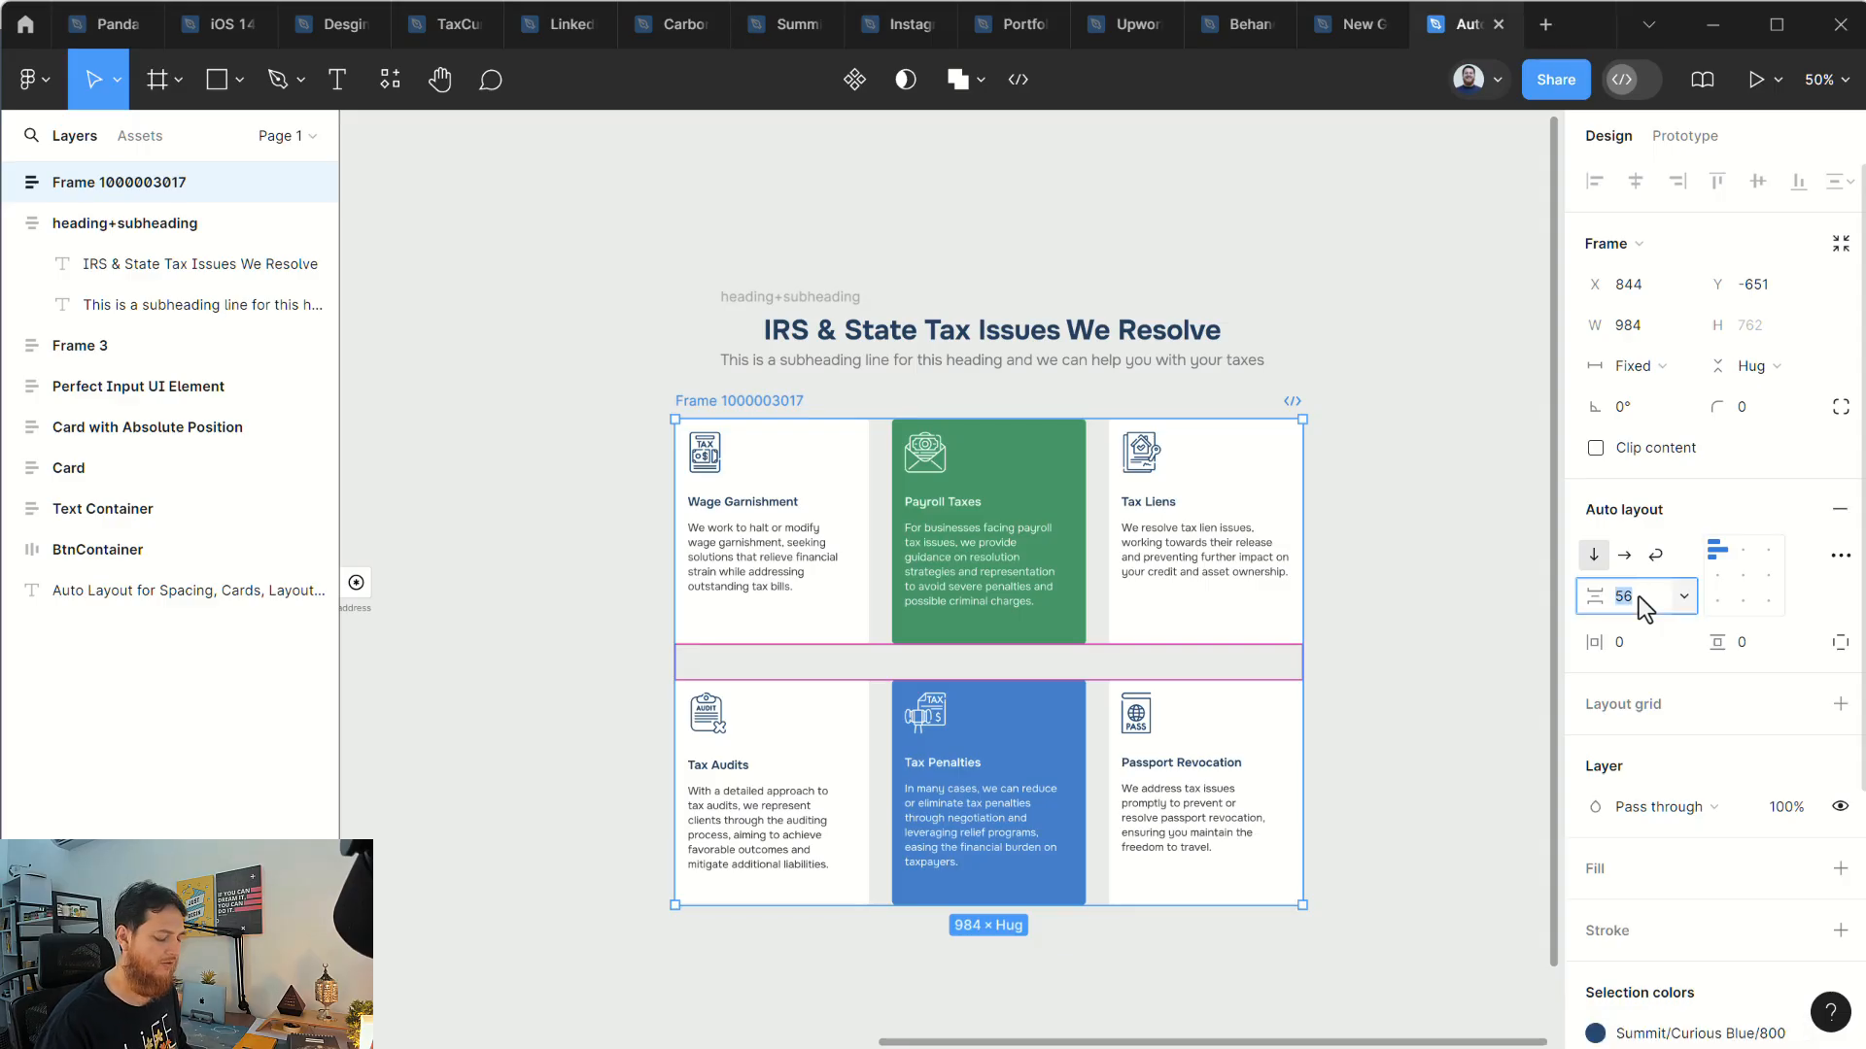
type("48")
key("Return")
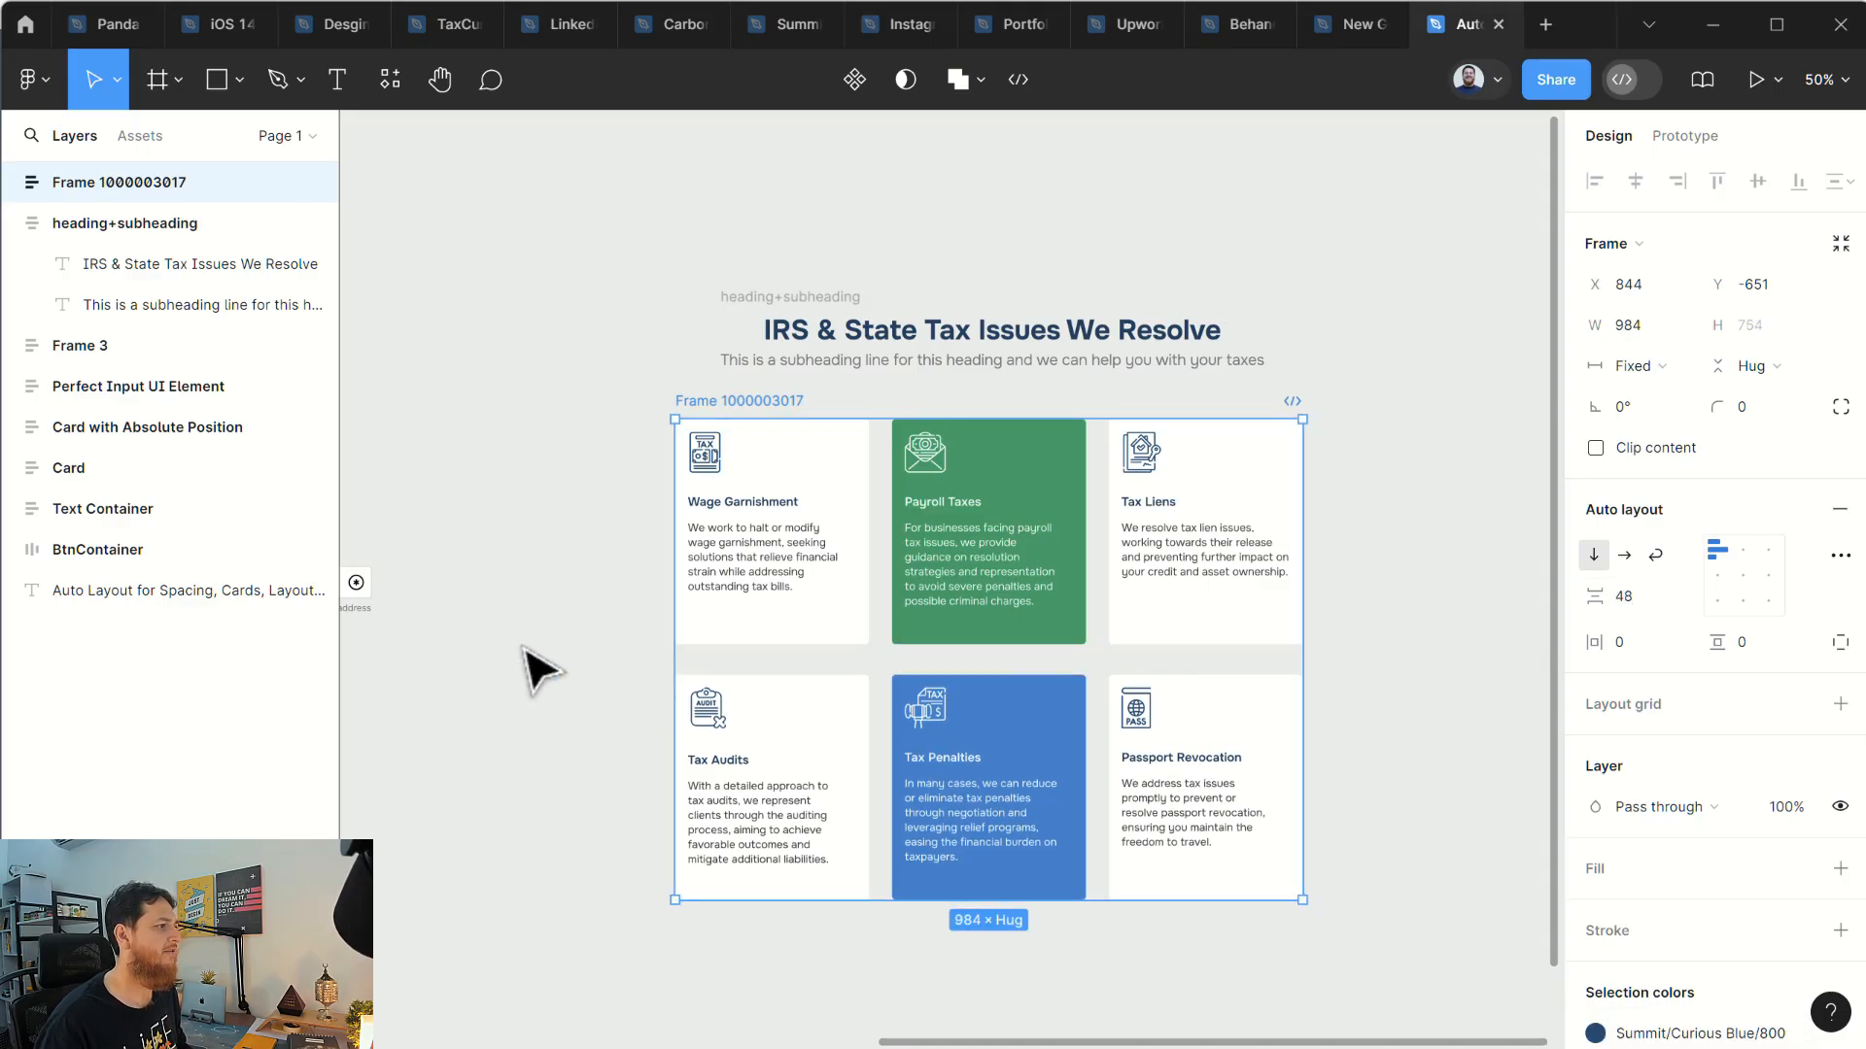
left_click(534, 667)
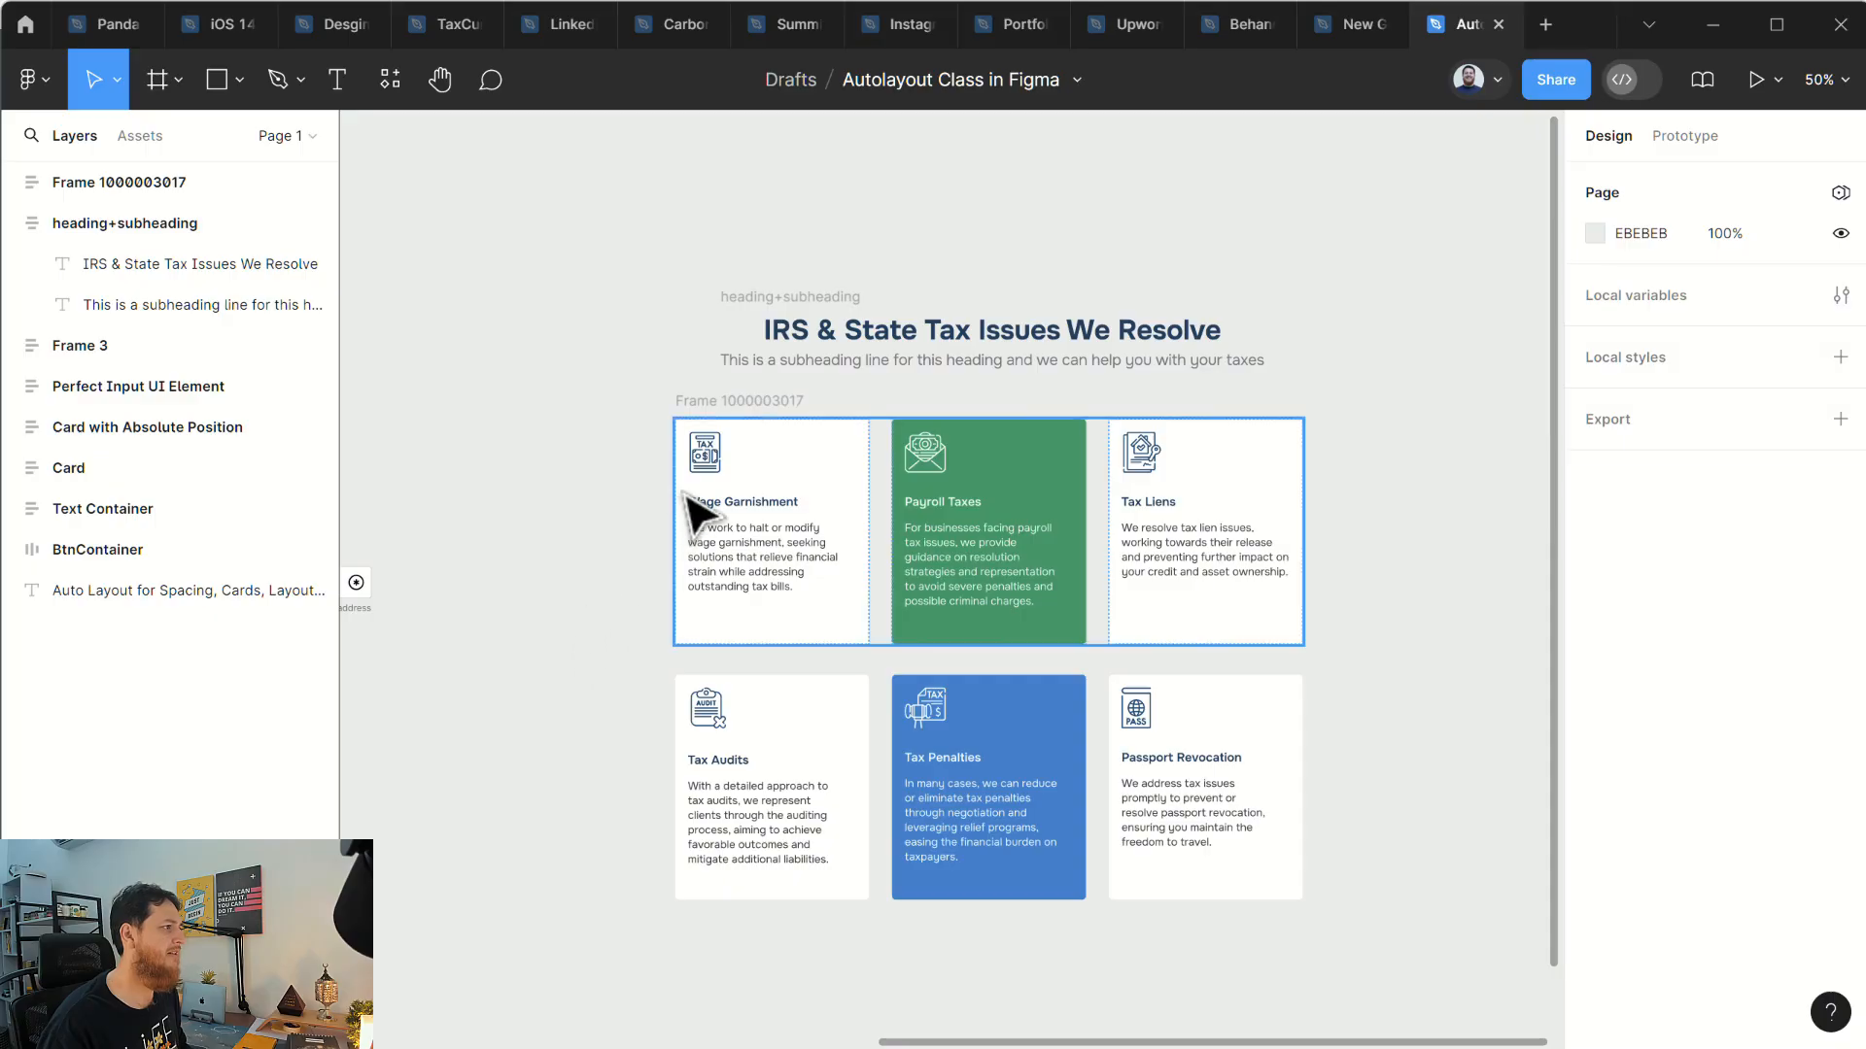
Step: Rename the frame that holds both card rows as "content"
double_click(724, 402)
type("content")
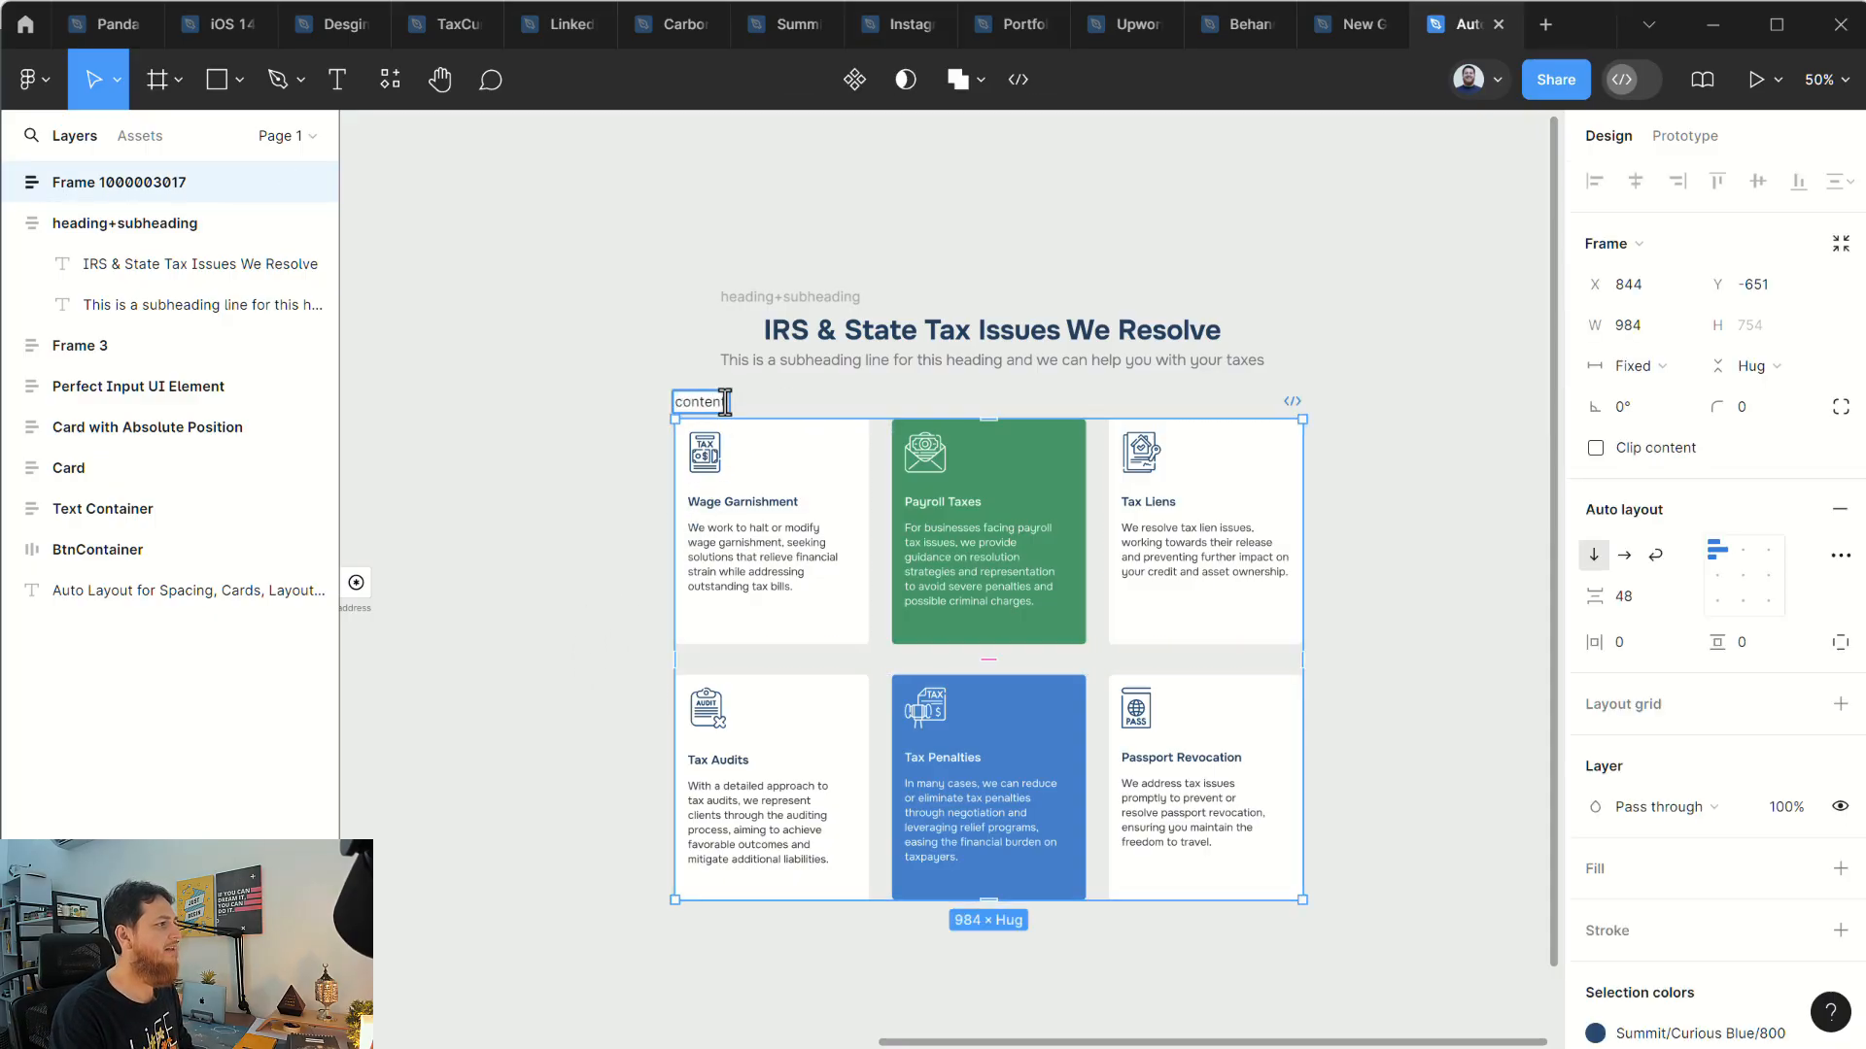
key("Return")
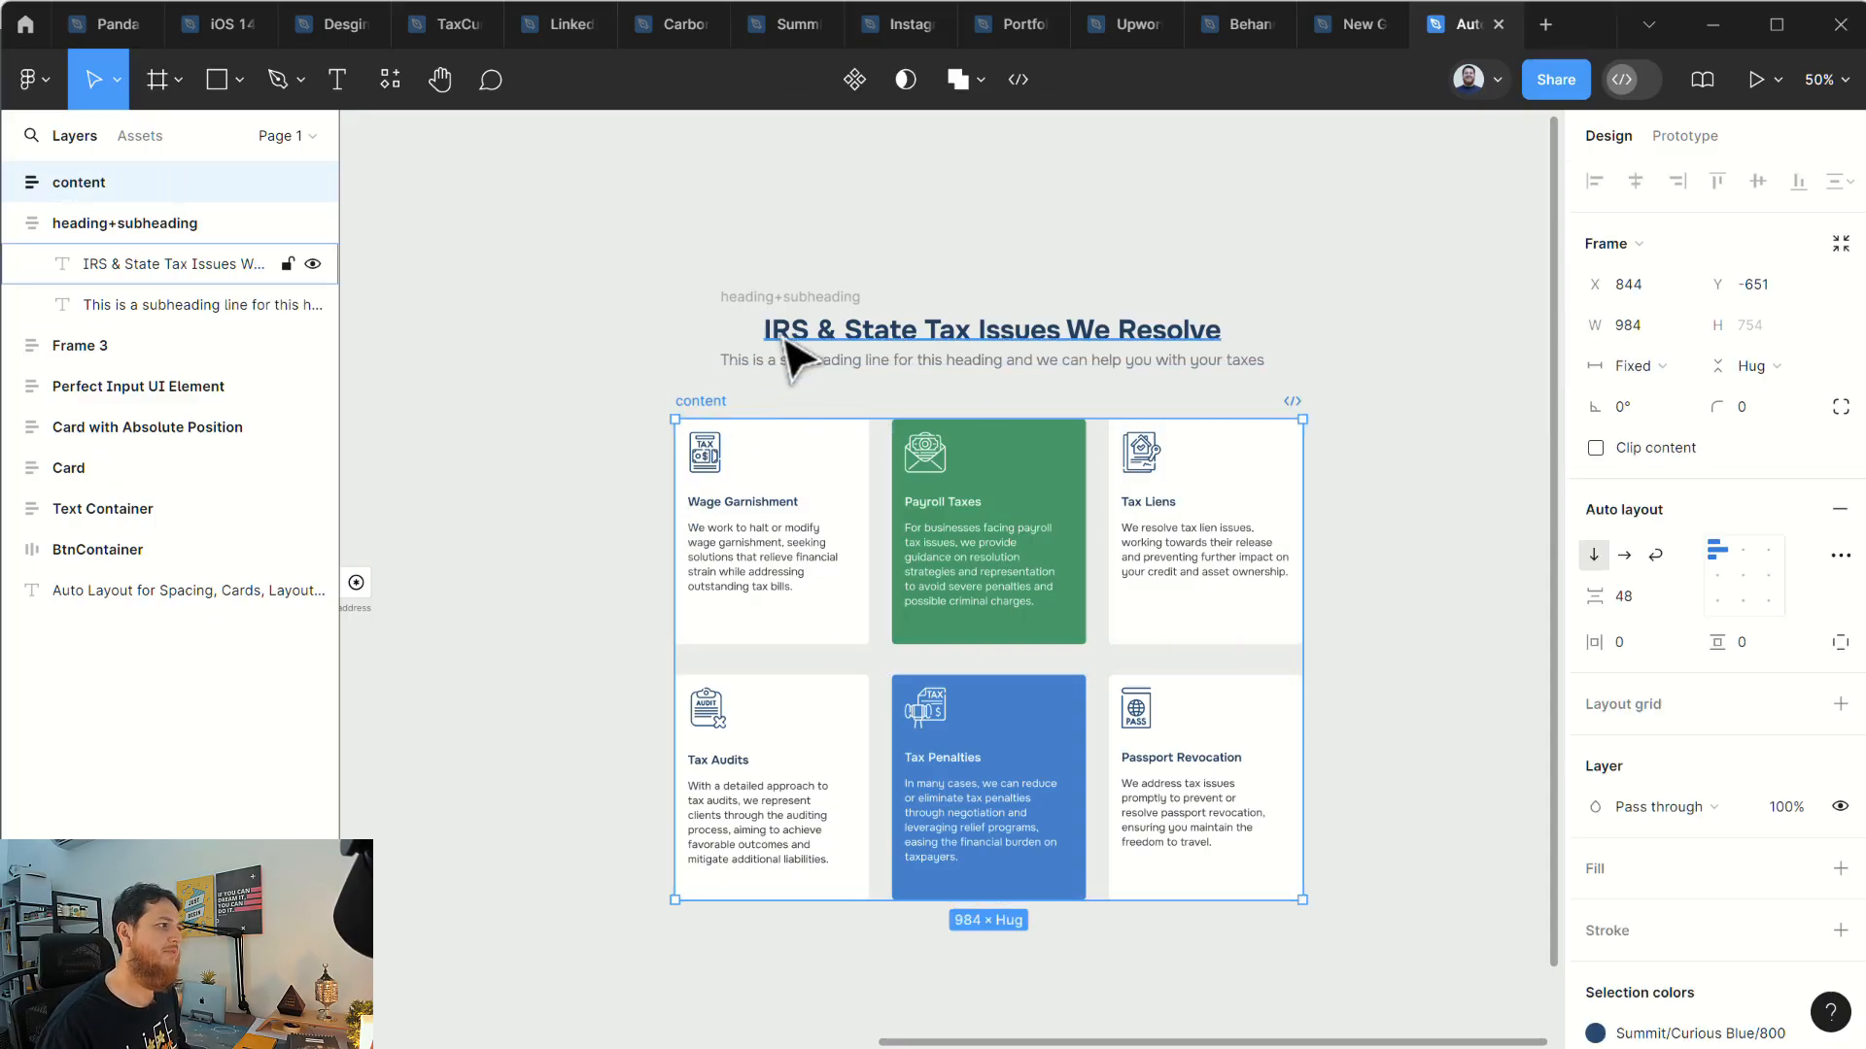
Step: Wrap the heading+subheading and content frames in a vertical auto layout frame and name it "SectionTaxIssues"
left_click(758, 331)
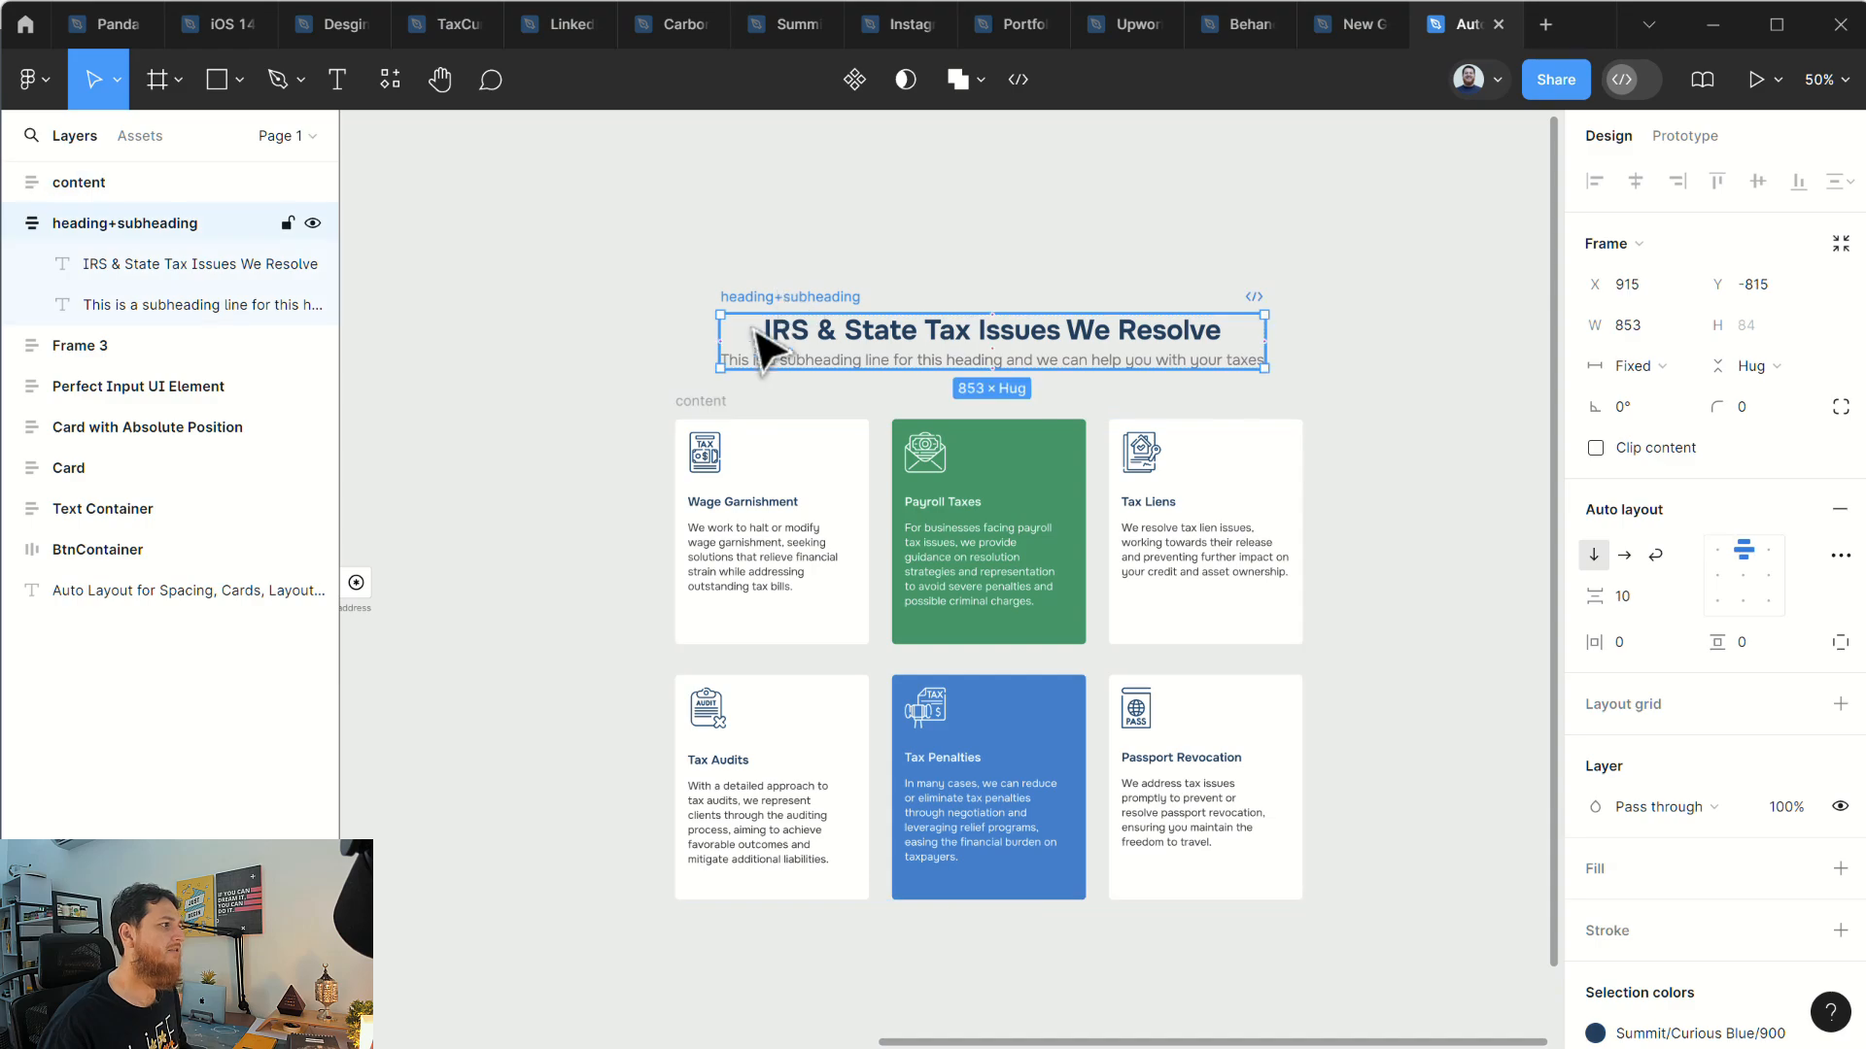
left_click(708, 399, "shift")
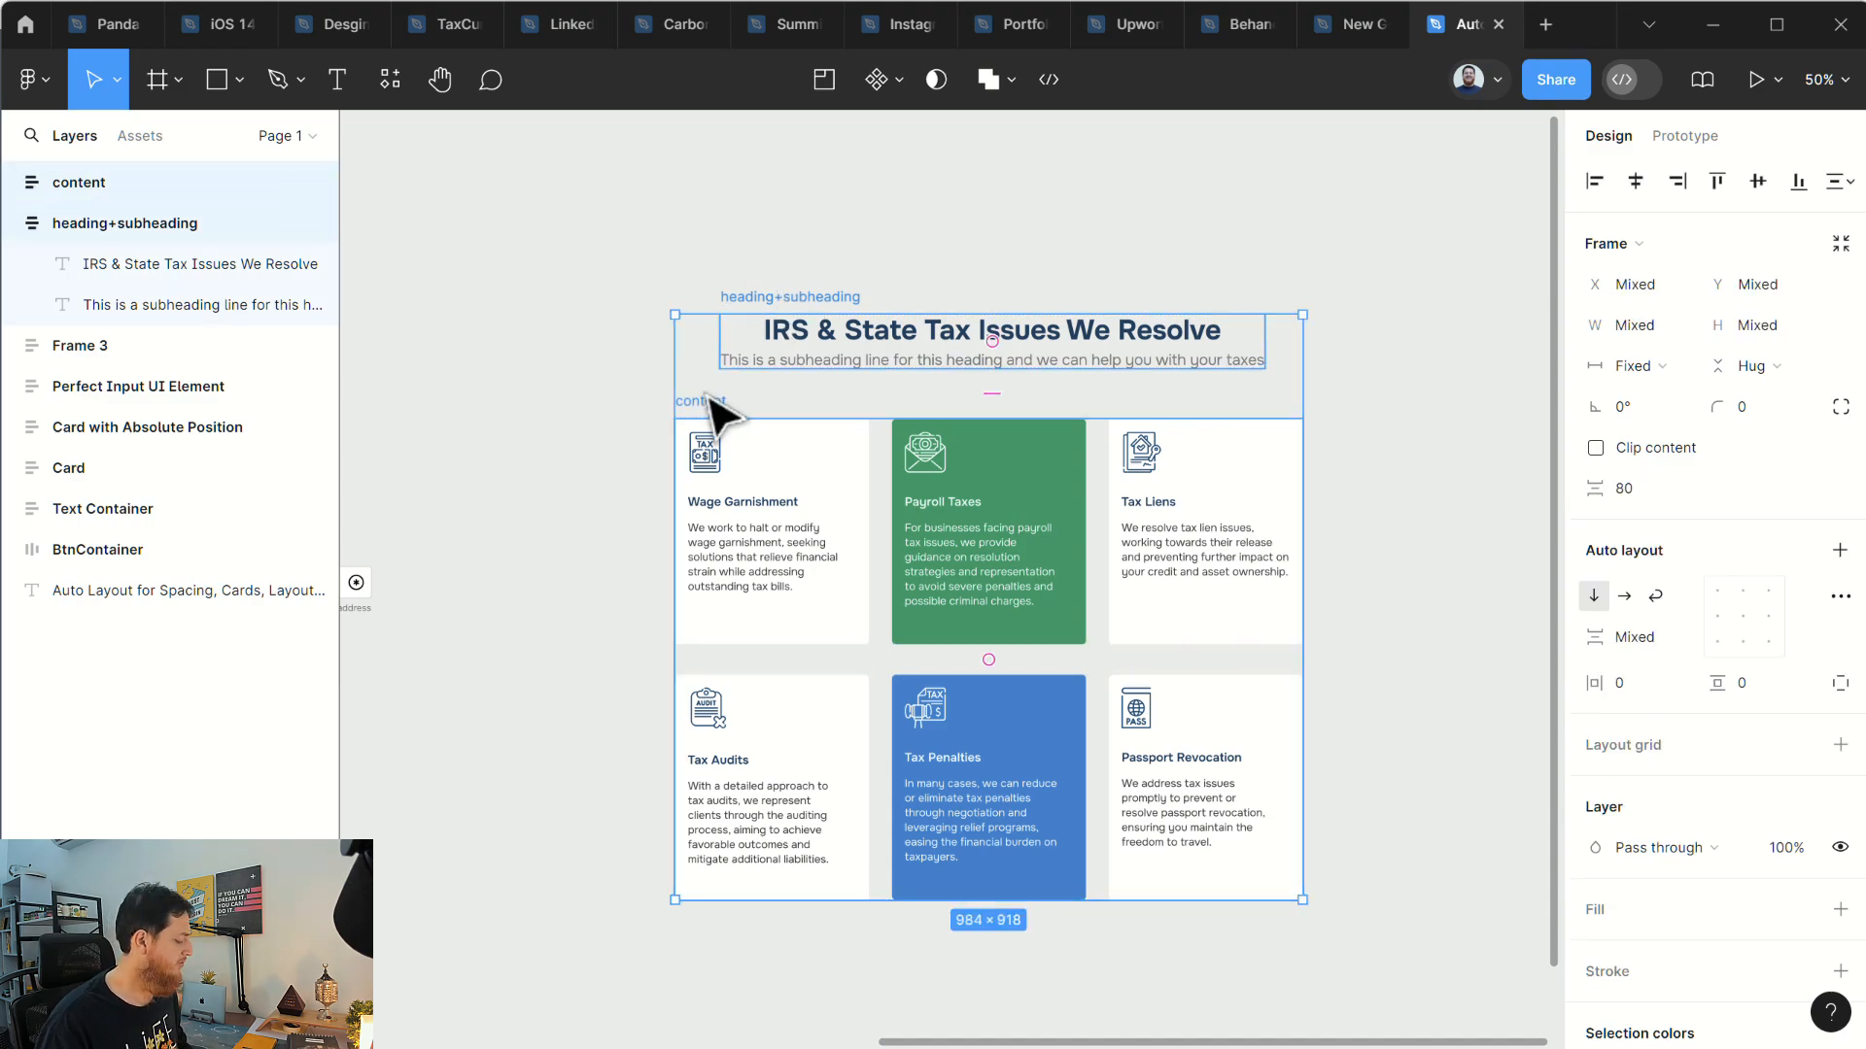
key("shift+a")
double_click(721, 297)
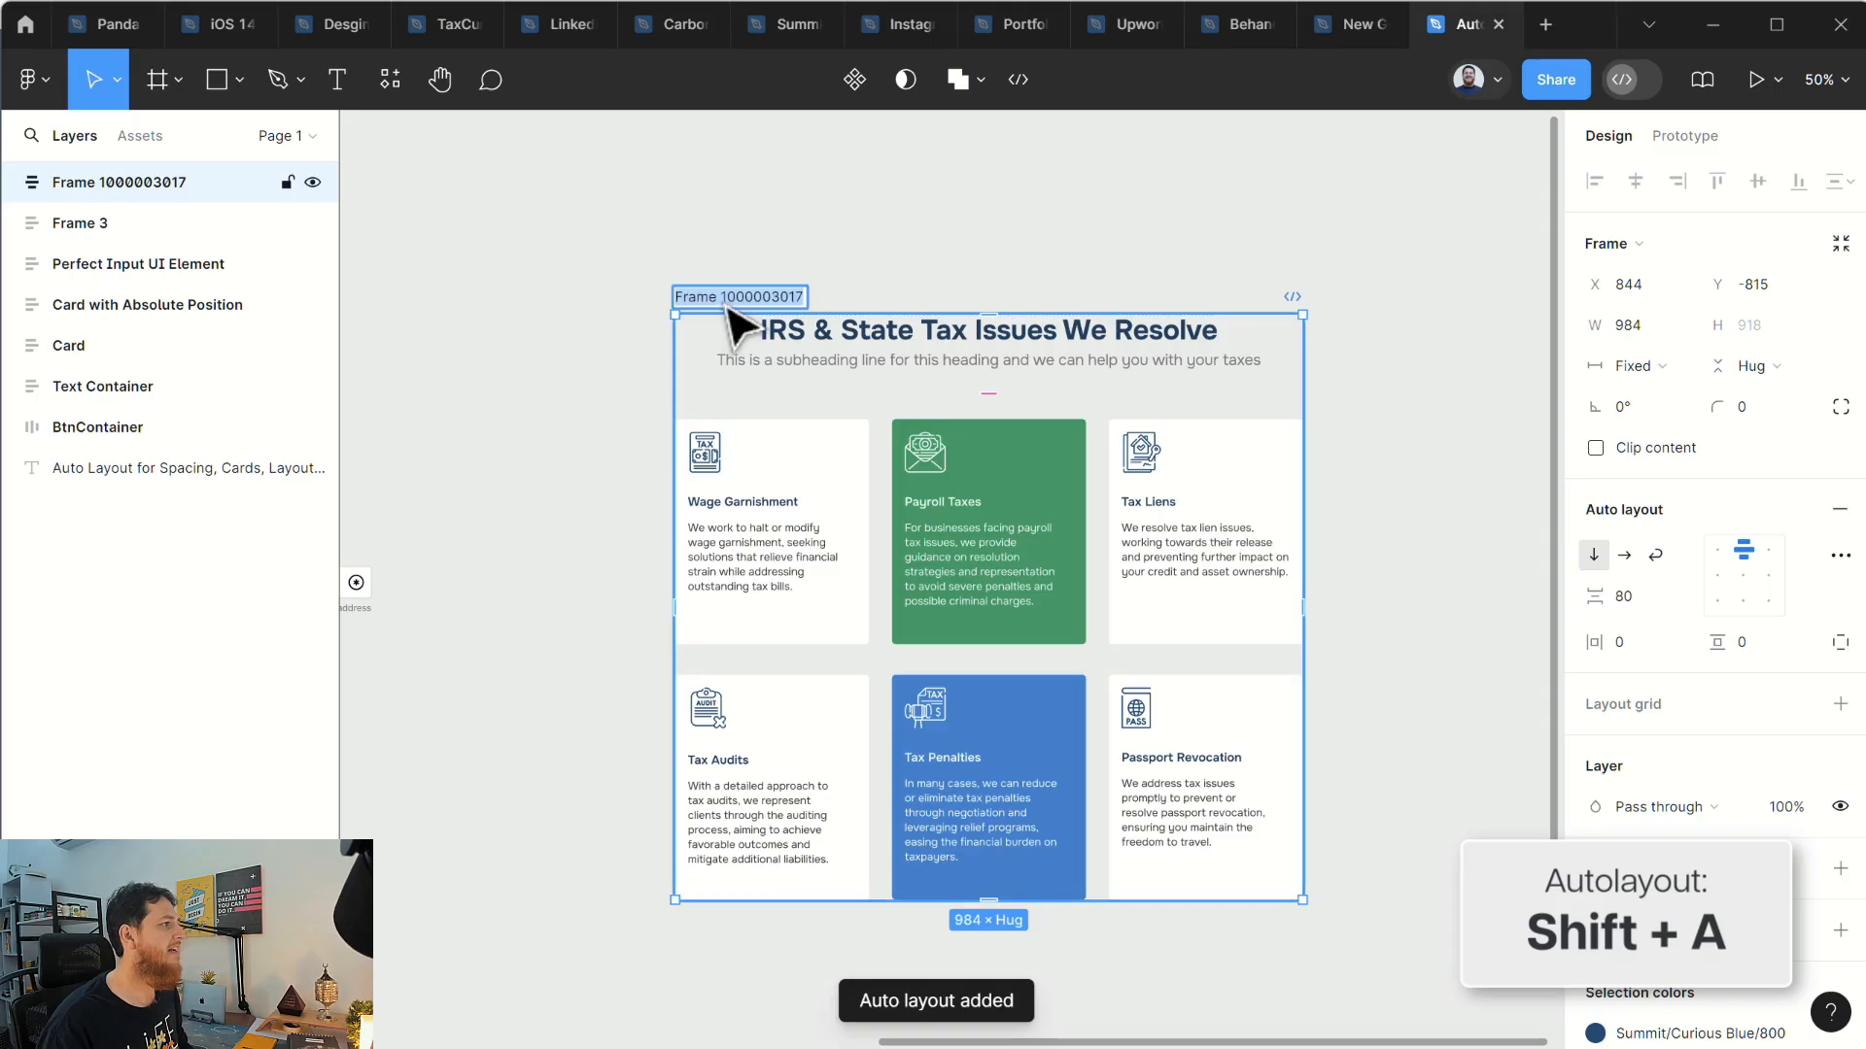
type("Section")
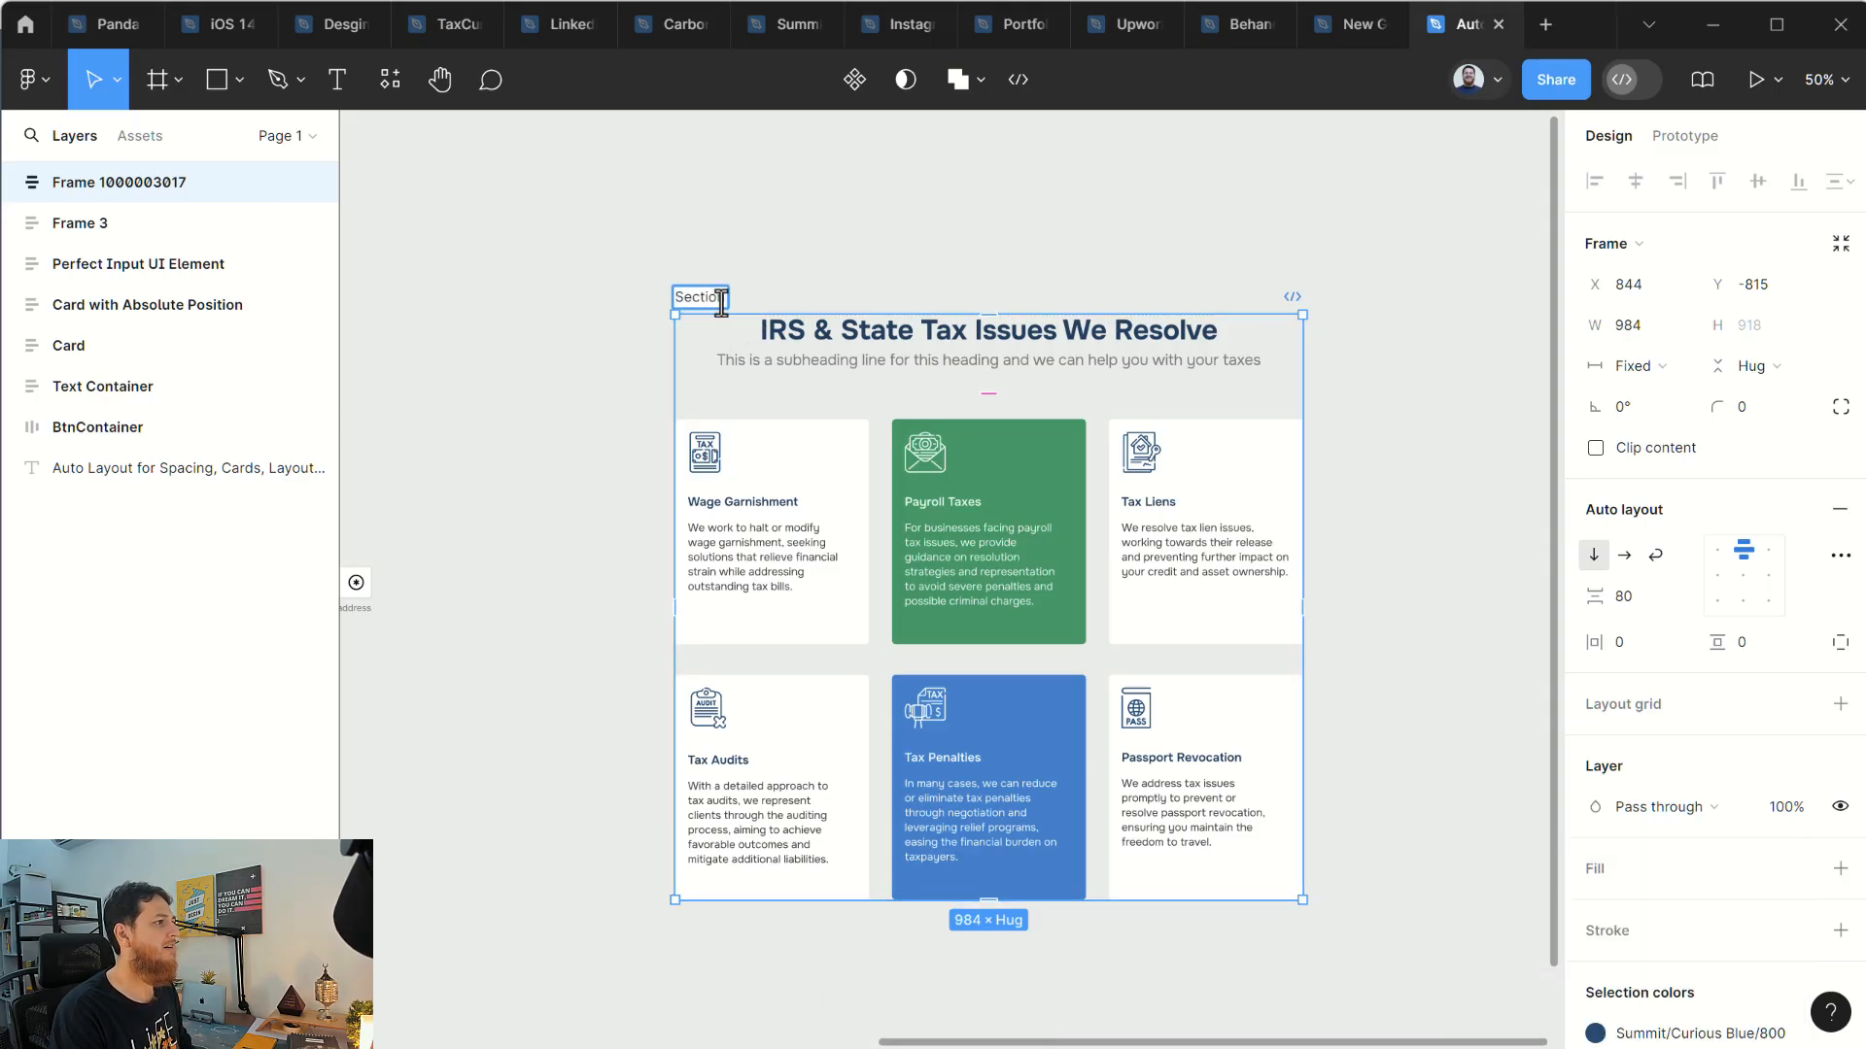
type(" TaxIssues")
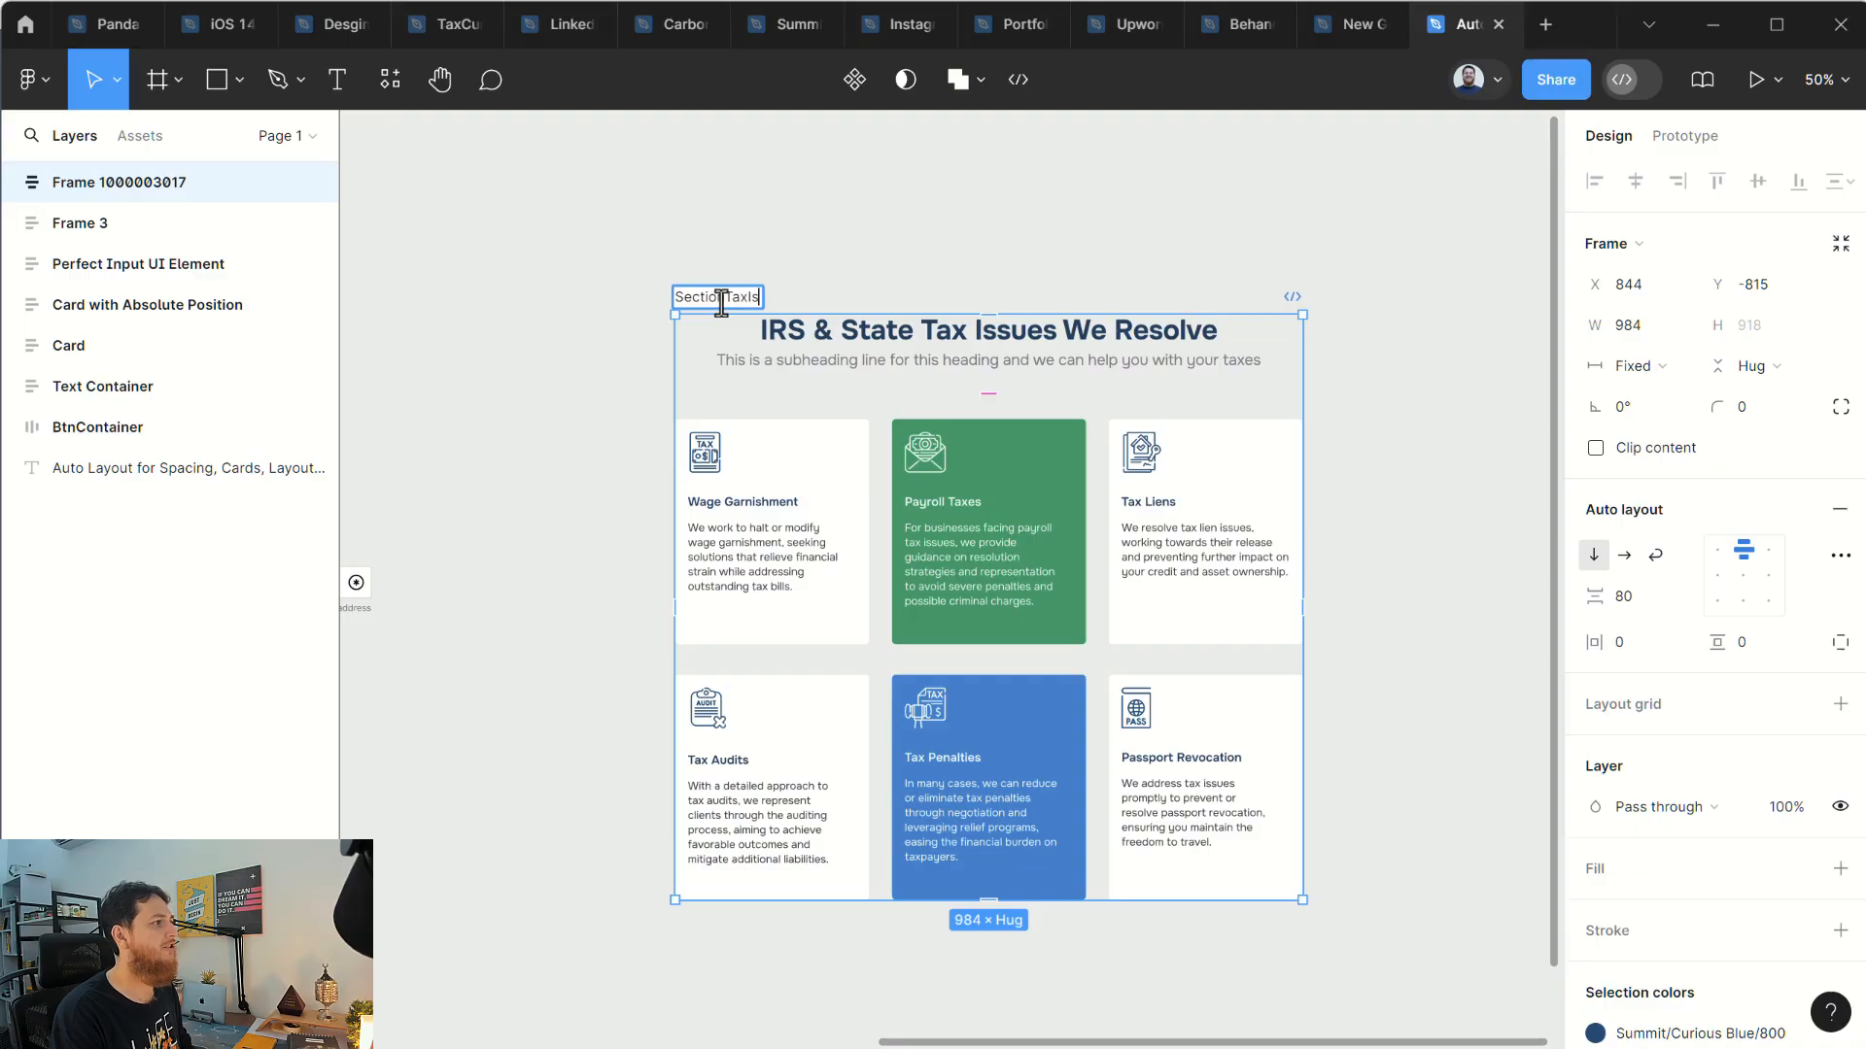
key("Return")
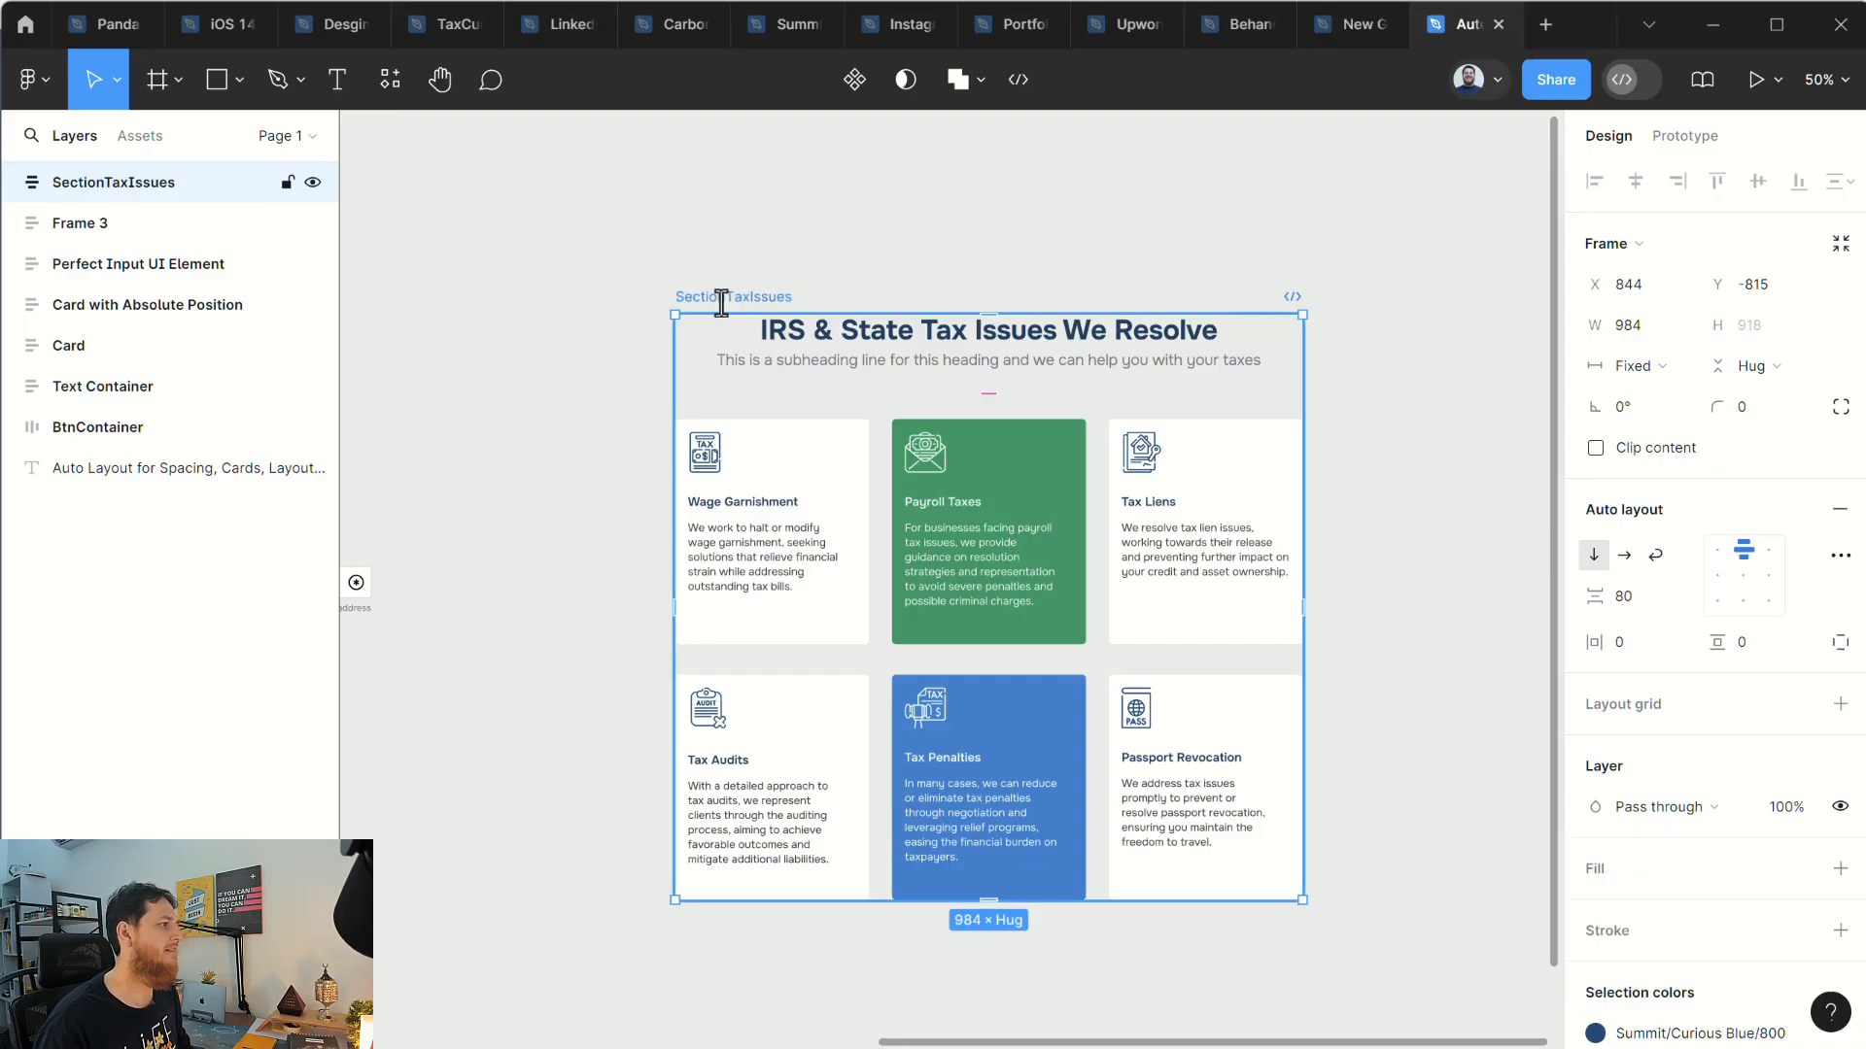
Step: Move the SectionTaxIssues frame slightly up the canvas, to about X 848, Y -883
left_click(570, 416)
left_click(719, 305)
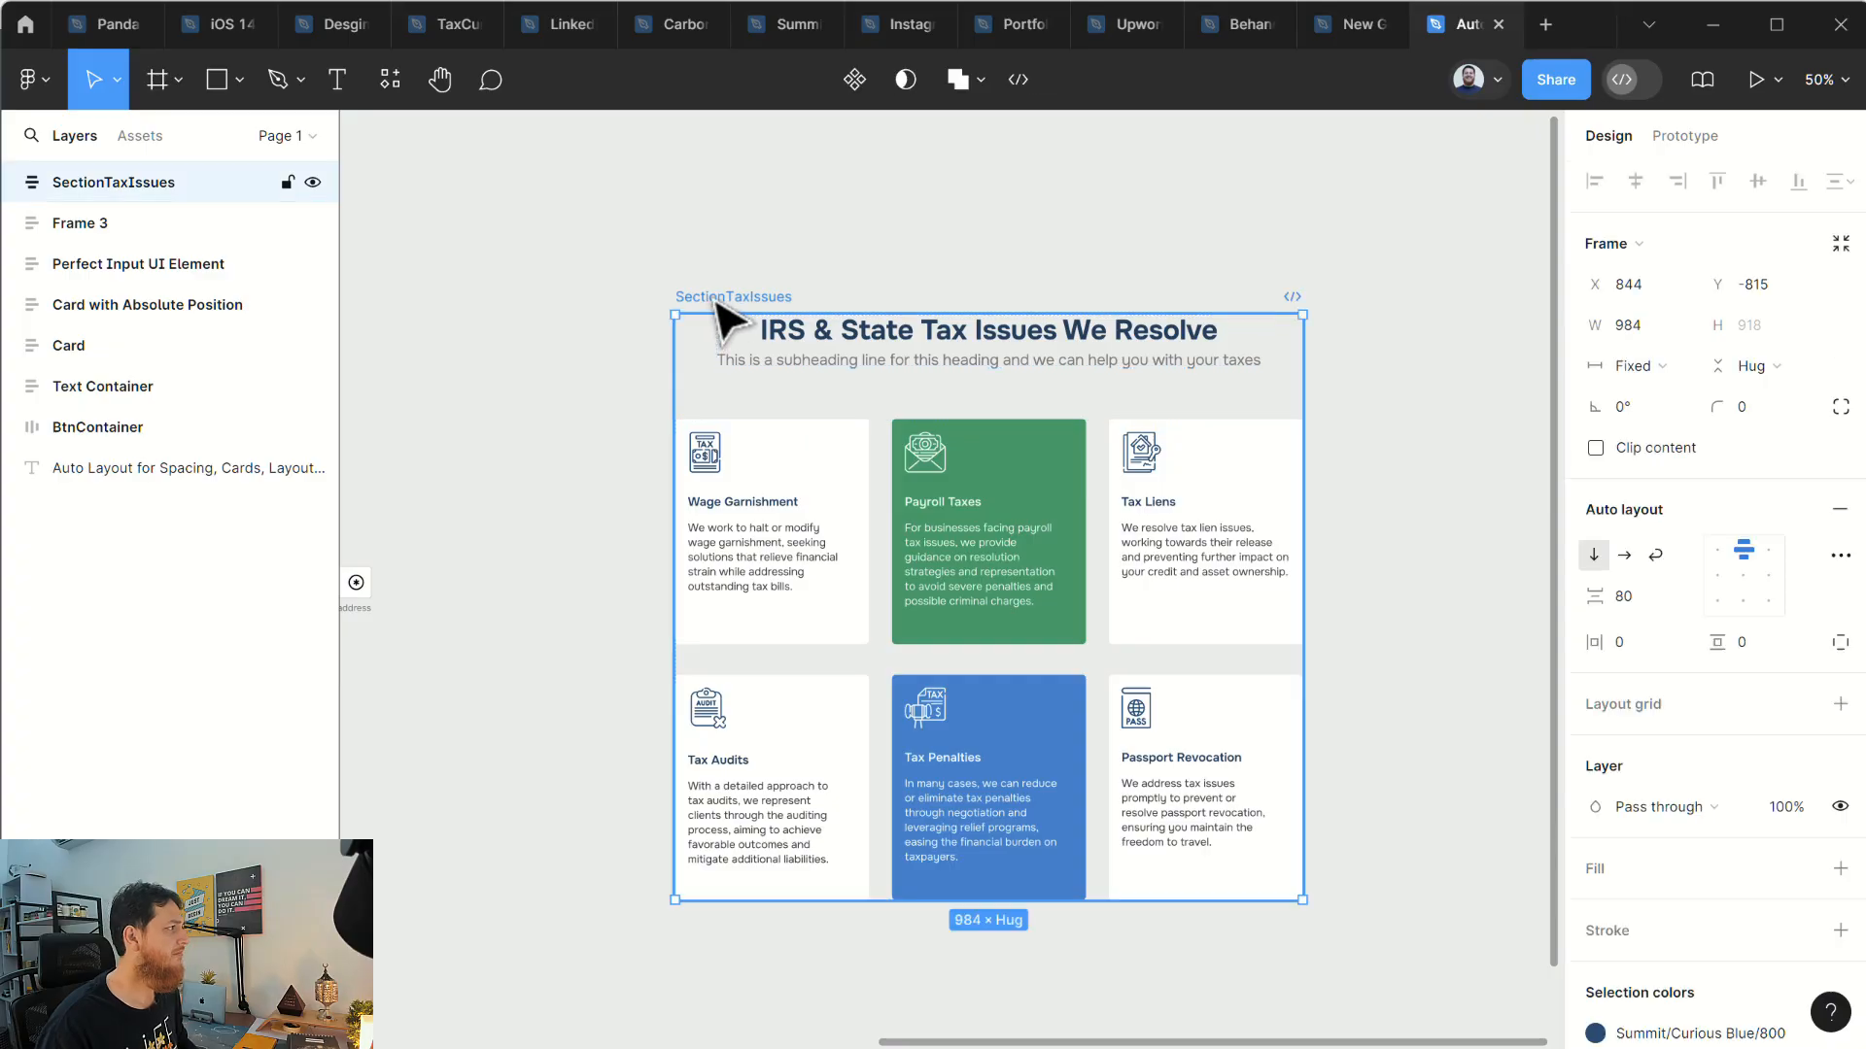
left_click_drag(701, 296, 712, 251)
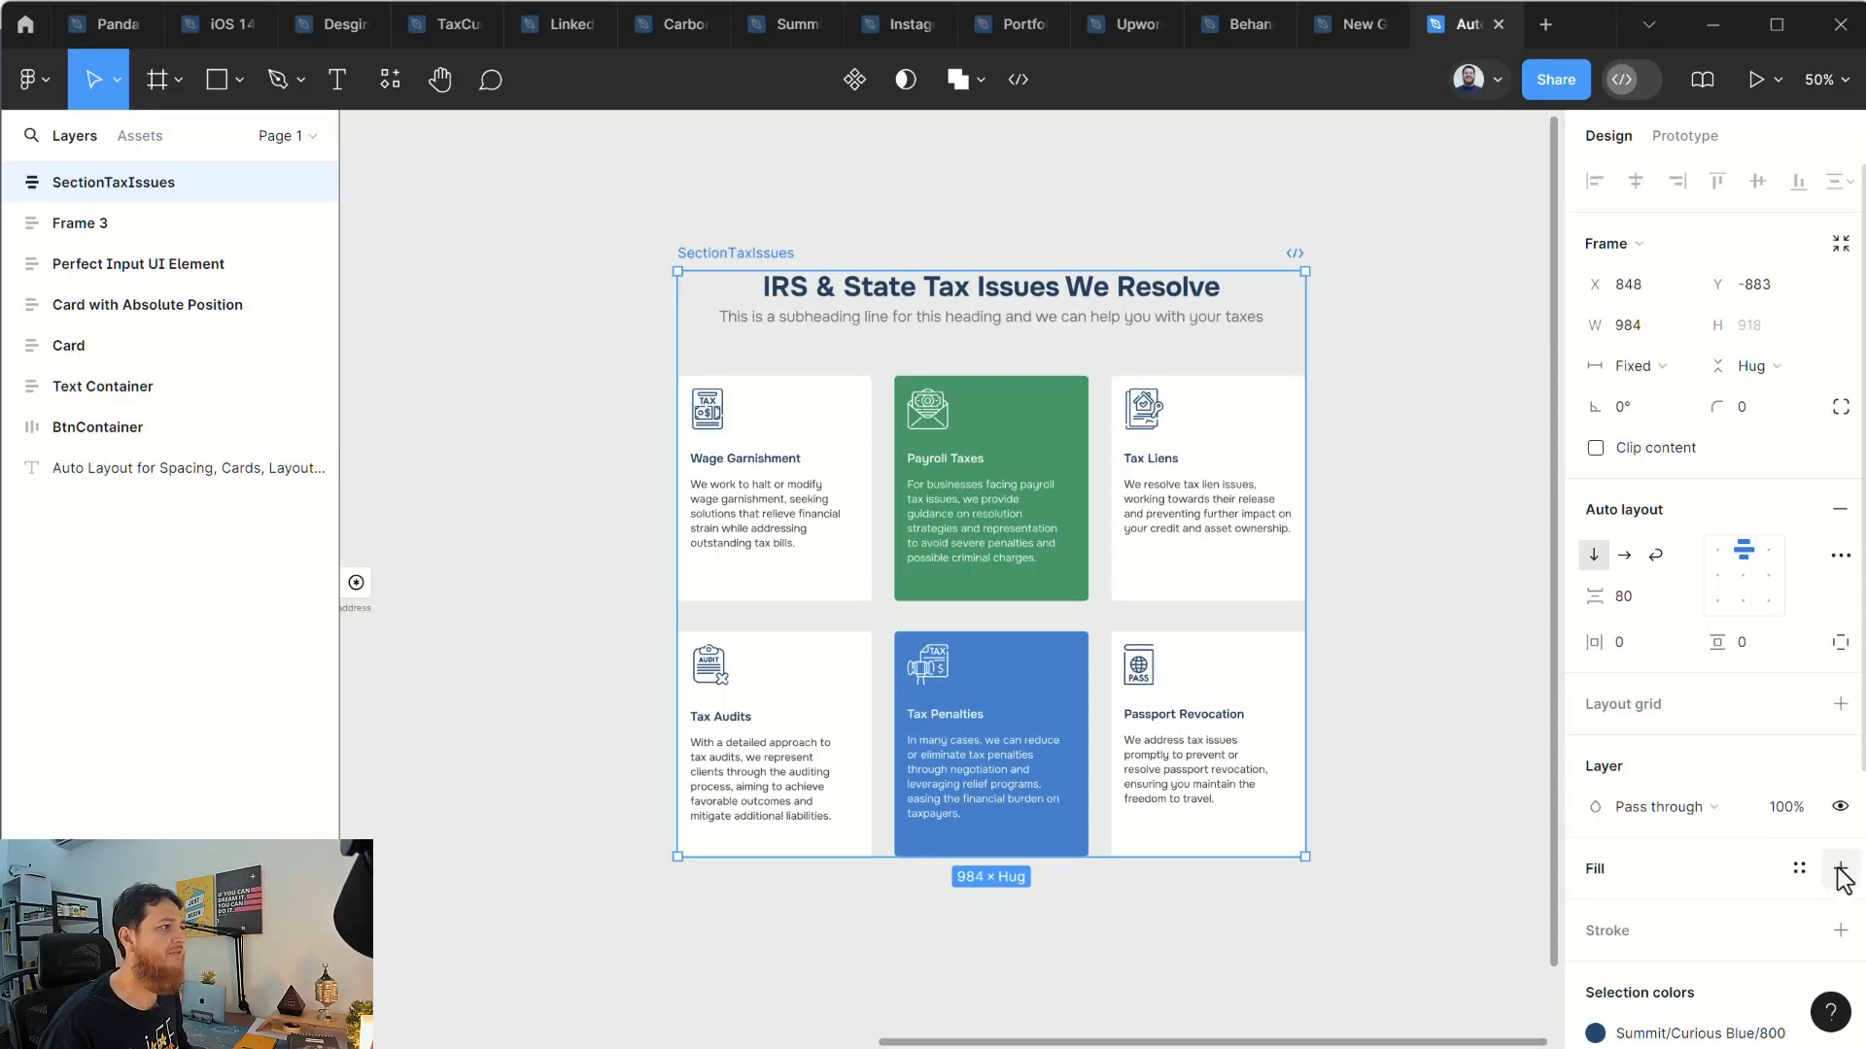
Step: Add a light grey DBDFE4 fill to the SectionTaxIssues frame, using a colour already on the page
left_click(1841, 867)
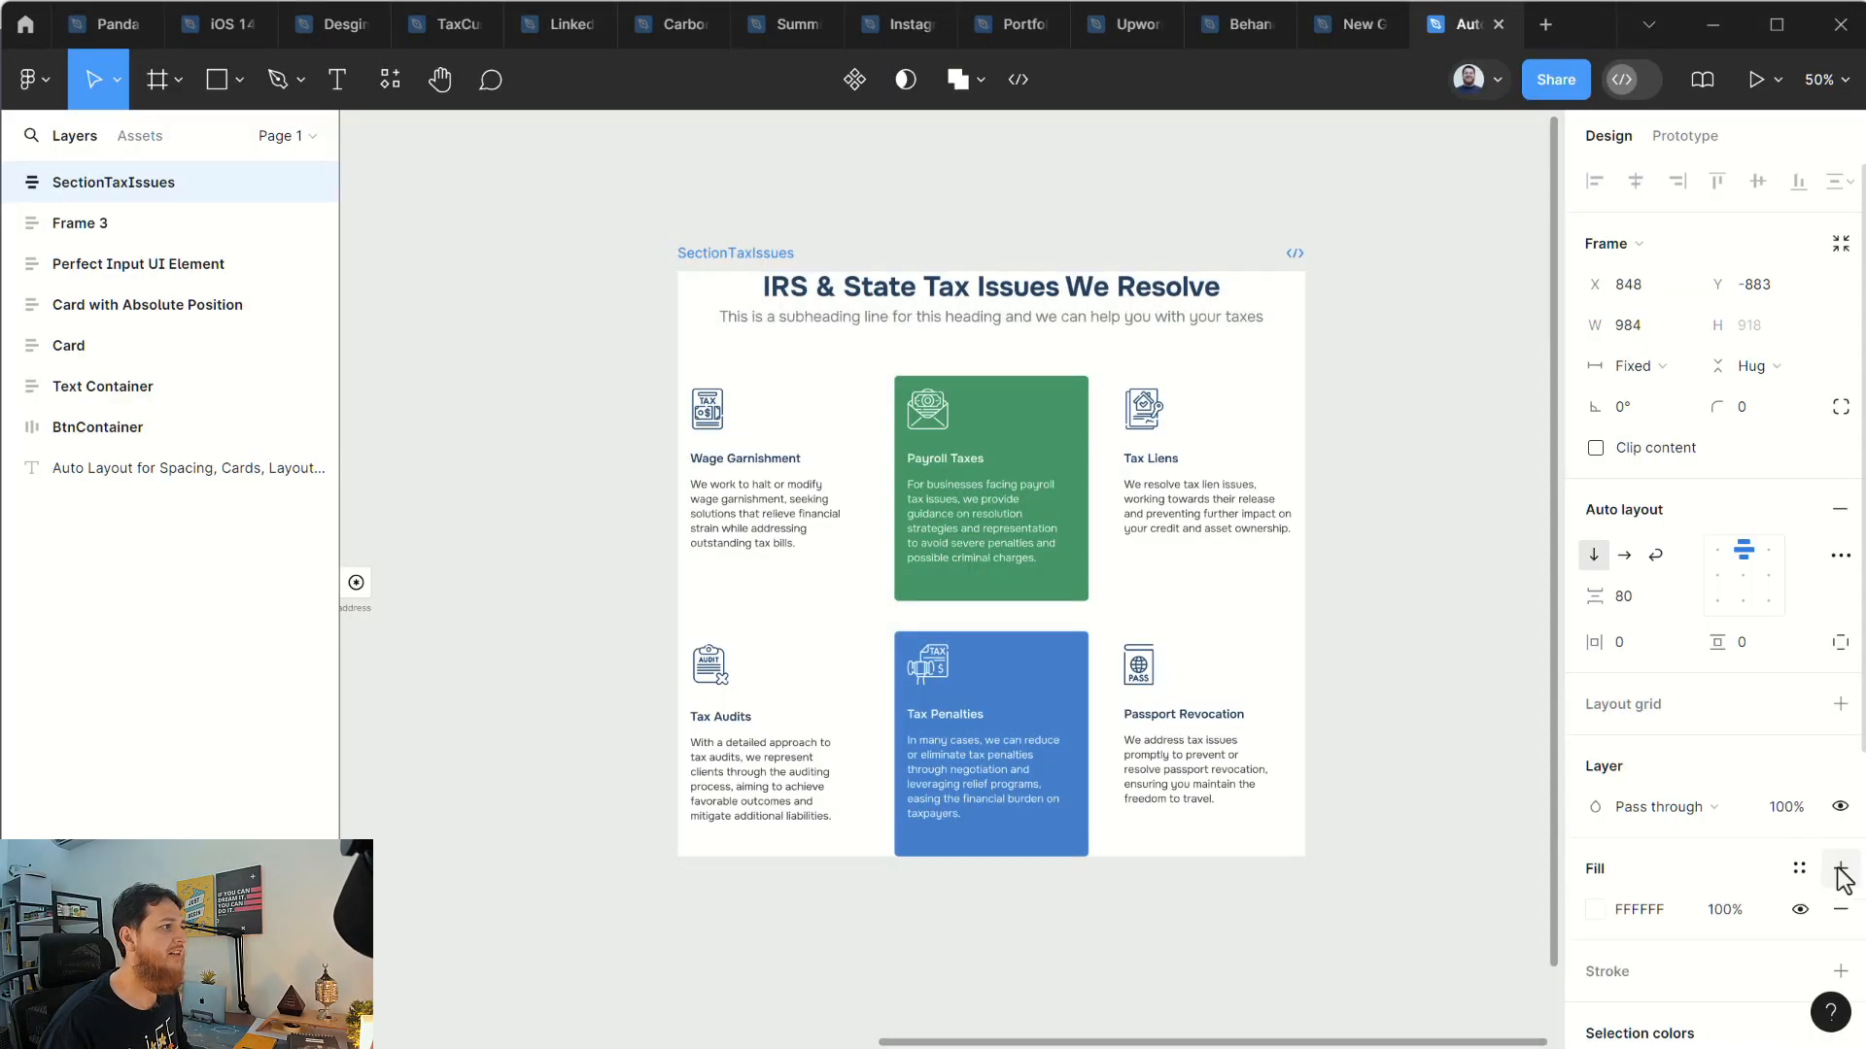
left_click(1595, 909)
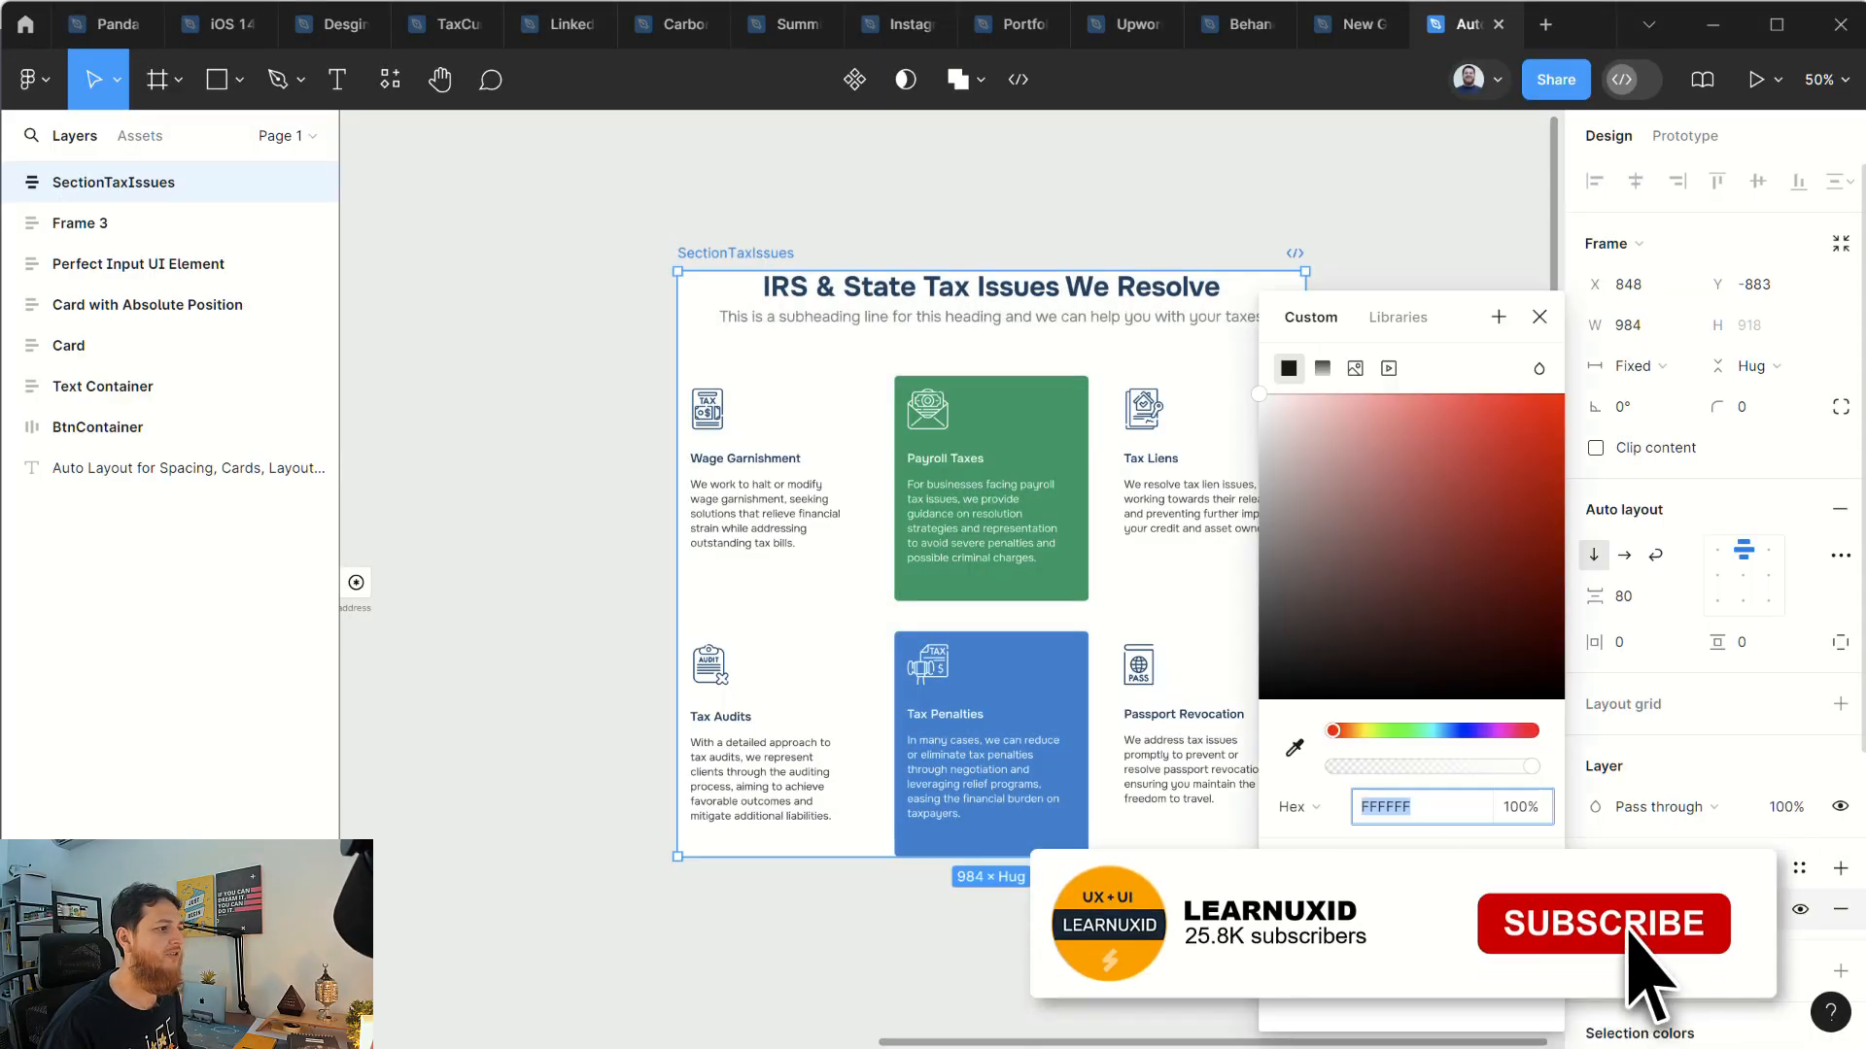
type("9BA6B6")
key("Return")
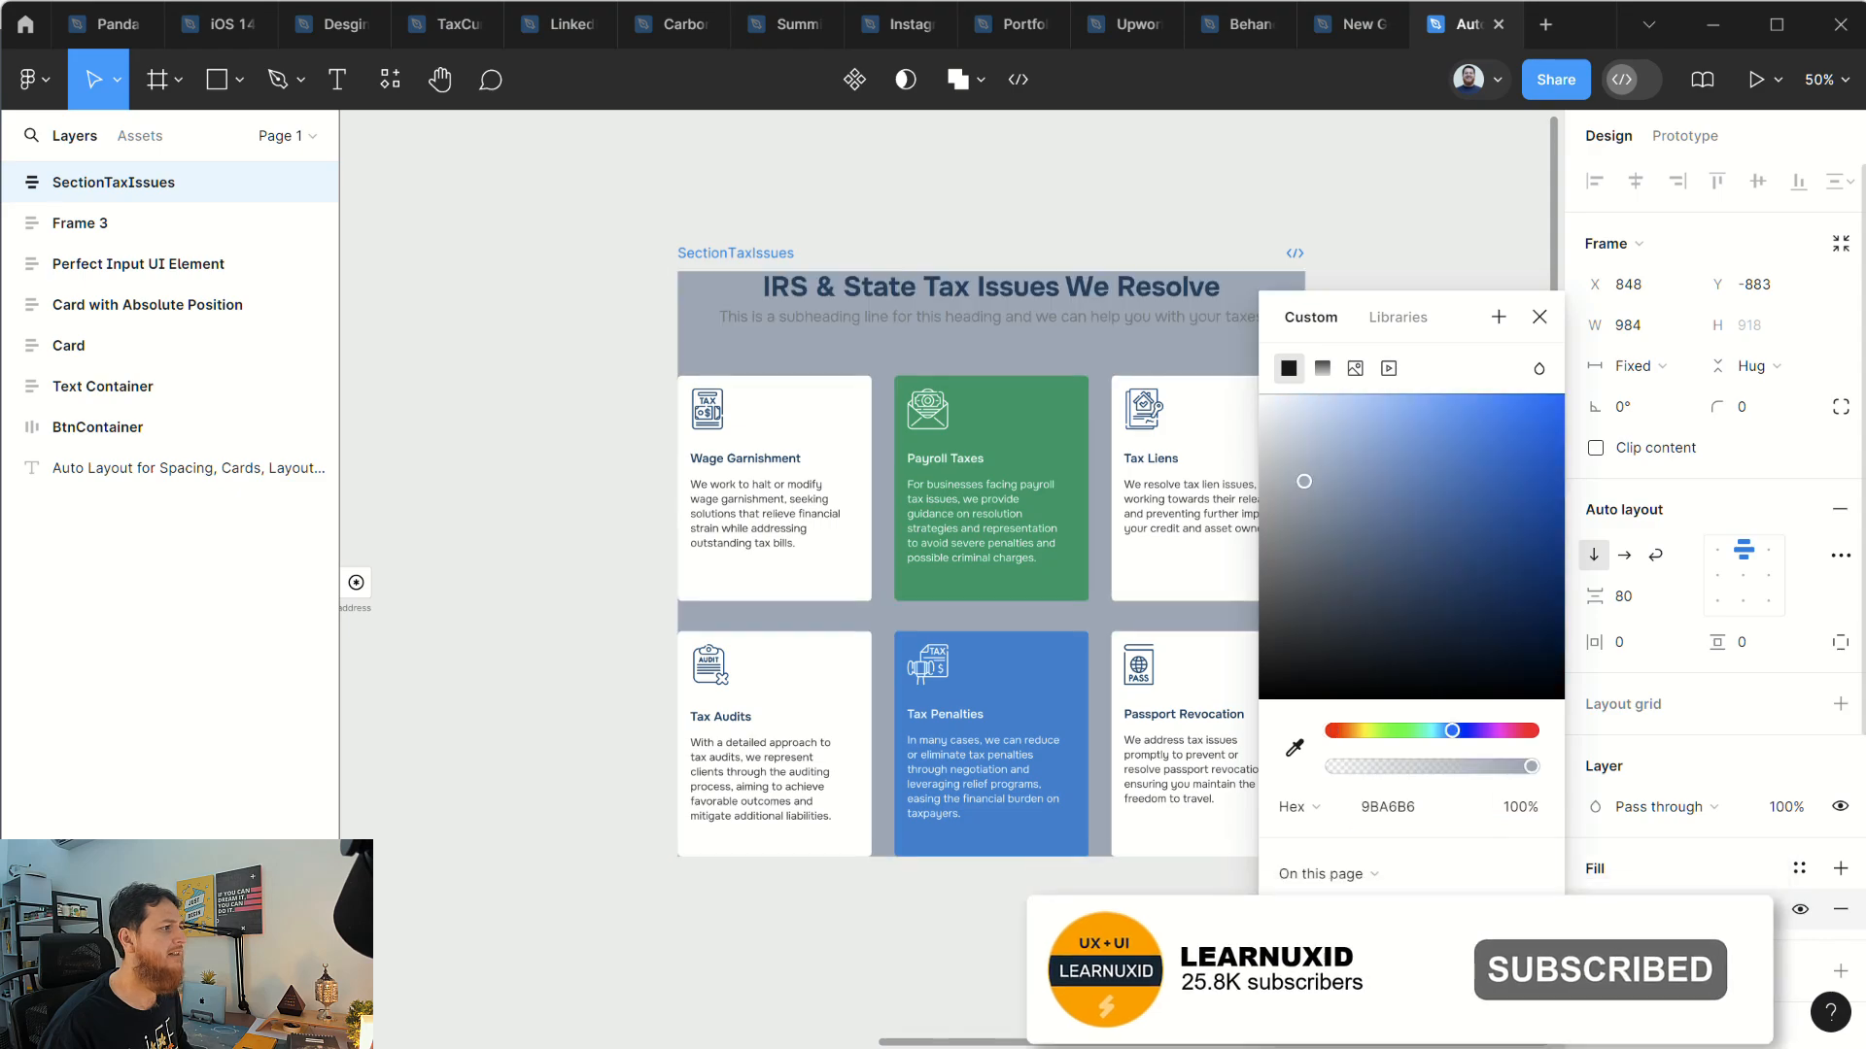
left_click(1411, 914)
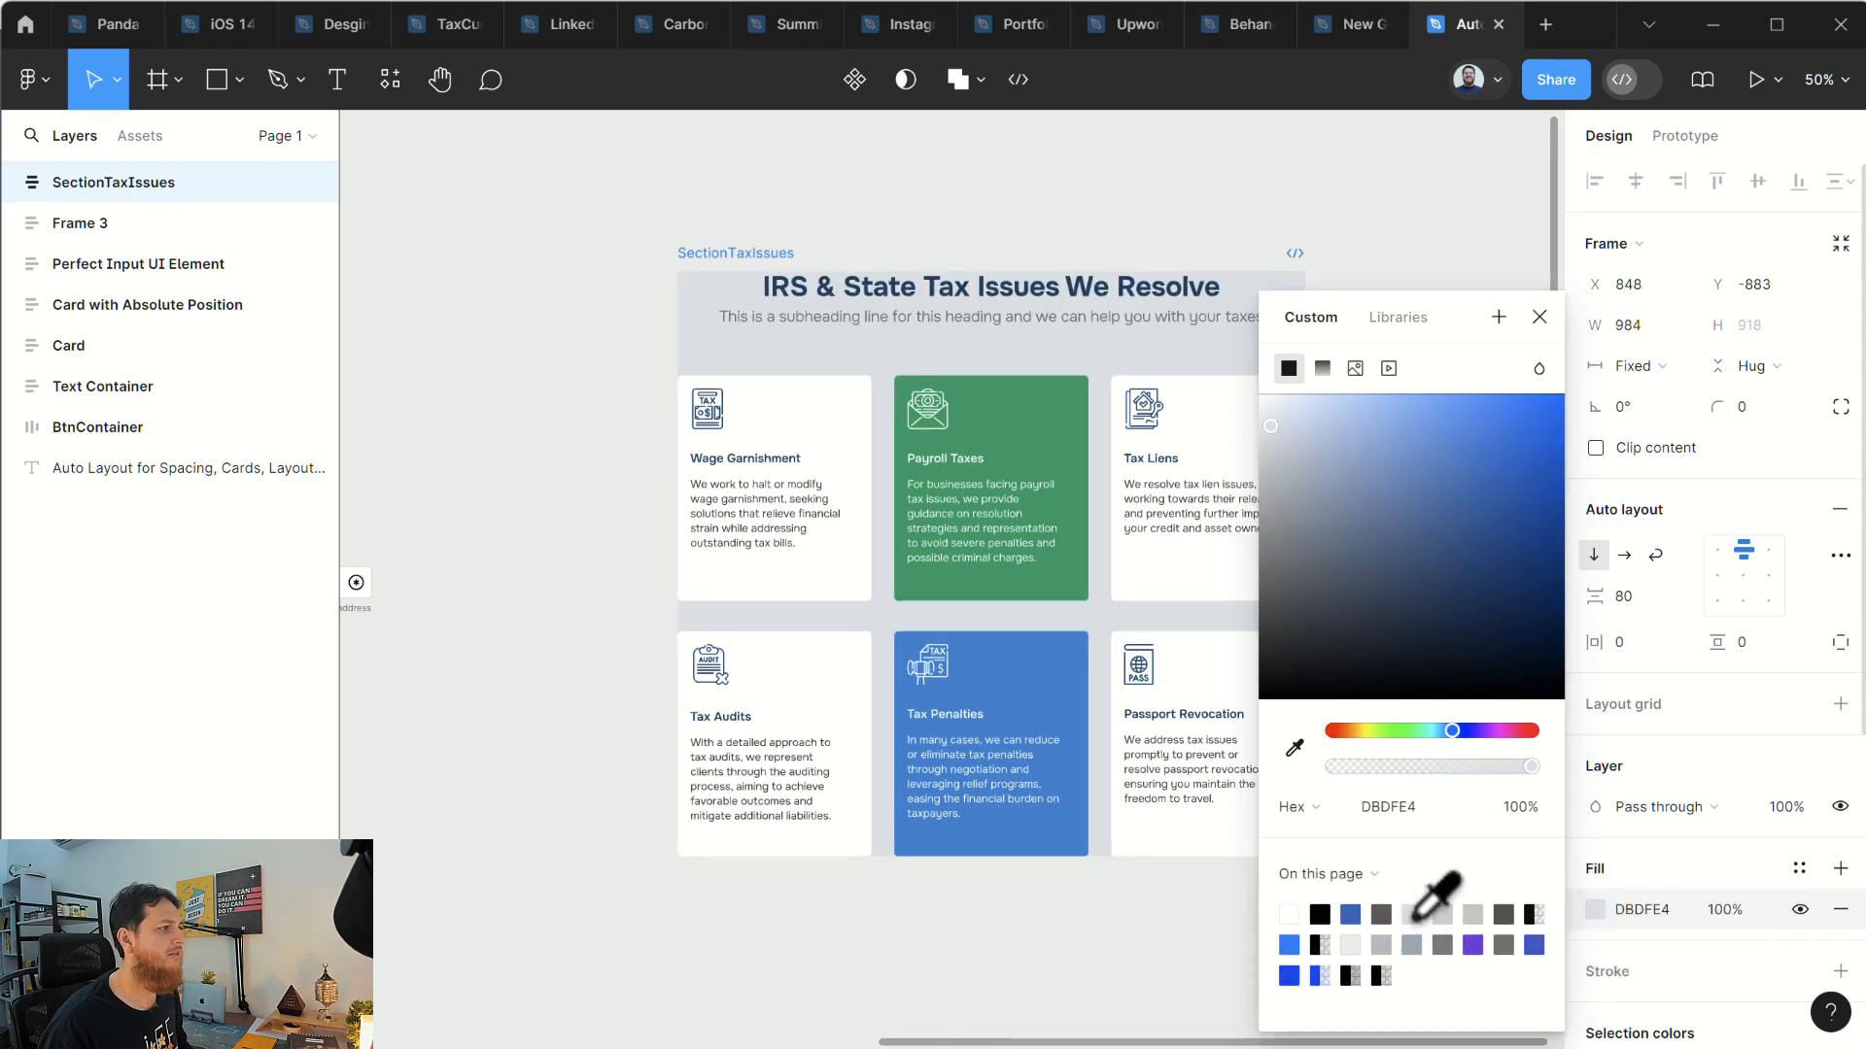
left_click(1543, 317)
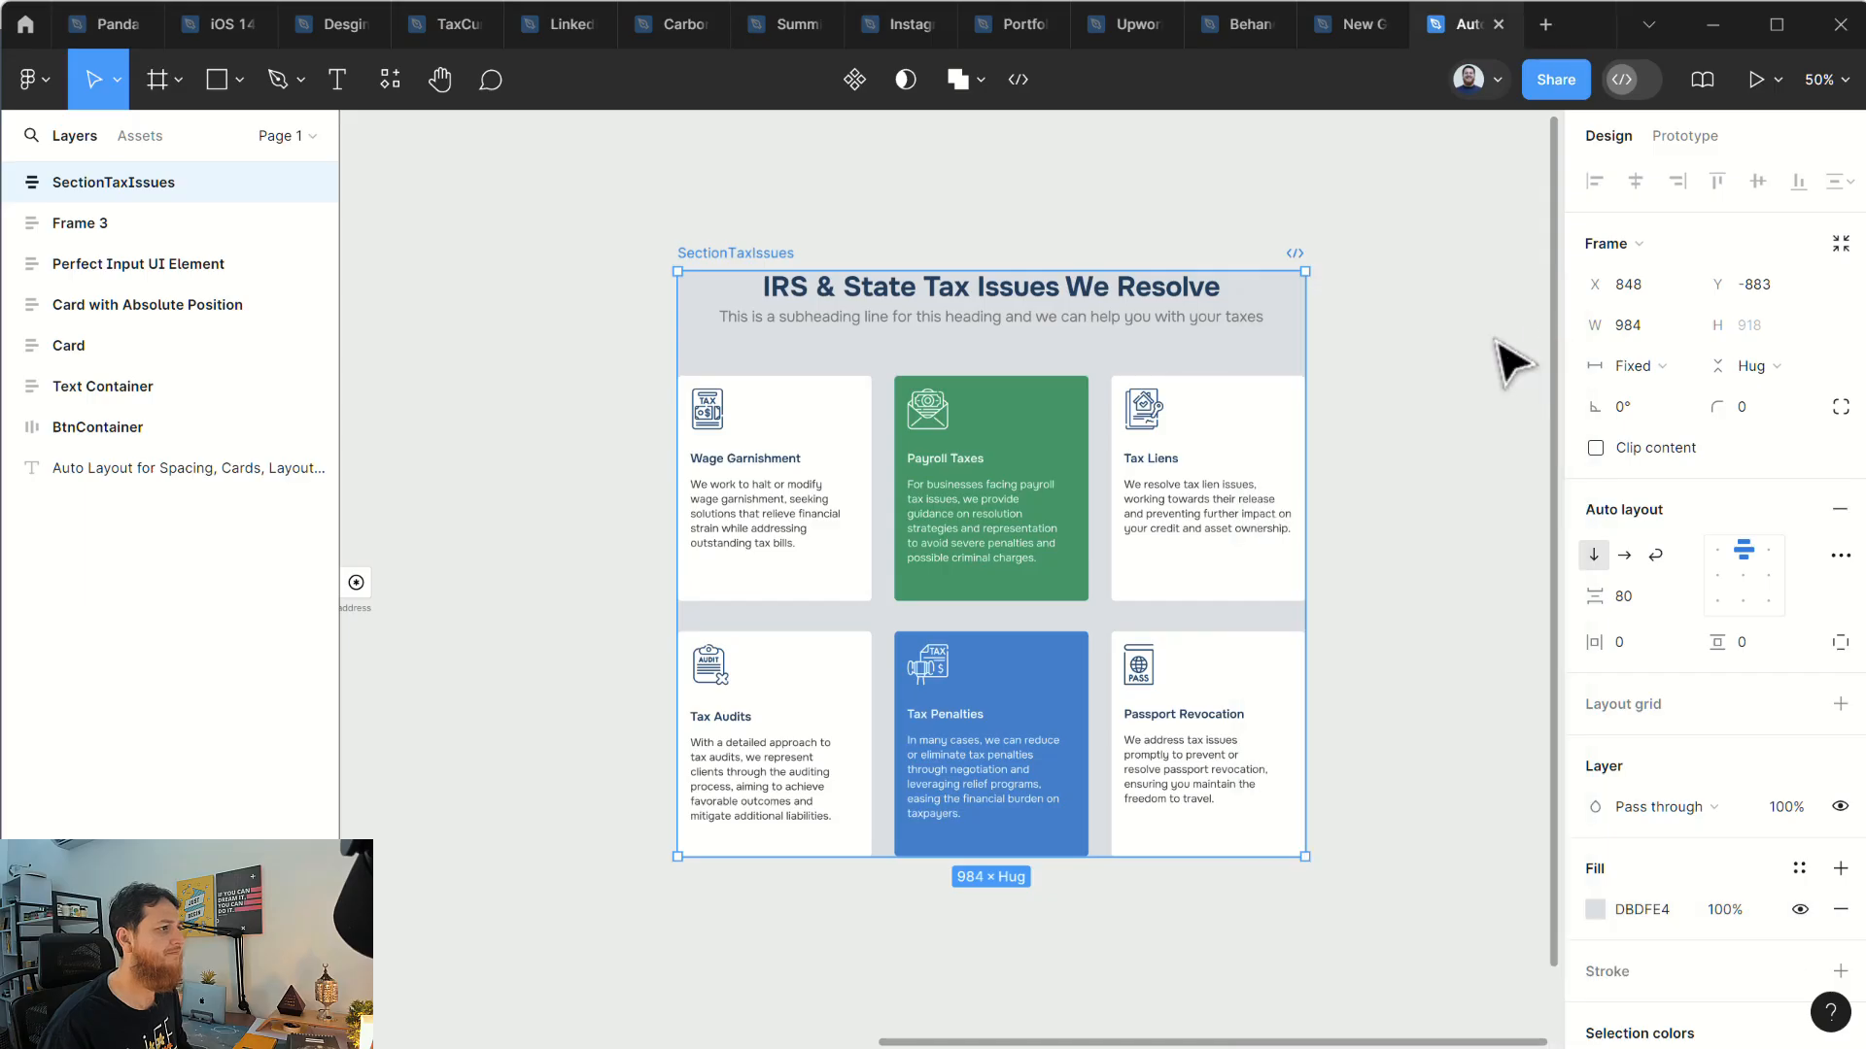
left_click(1508, 363)
Step: Try a horizontal padding of 130 on the fixed-width SectionTaxIssues frame, and undo it
left_click(763, 284)
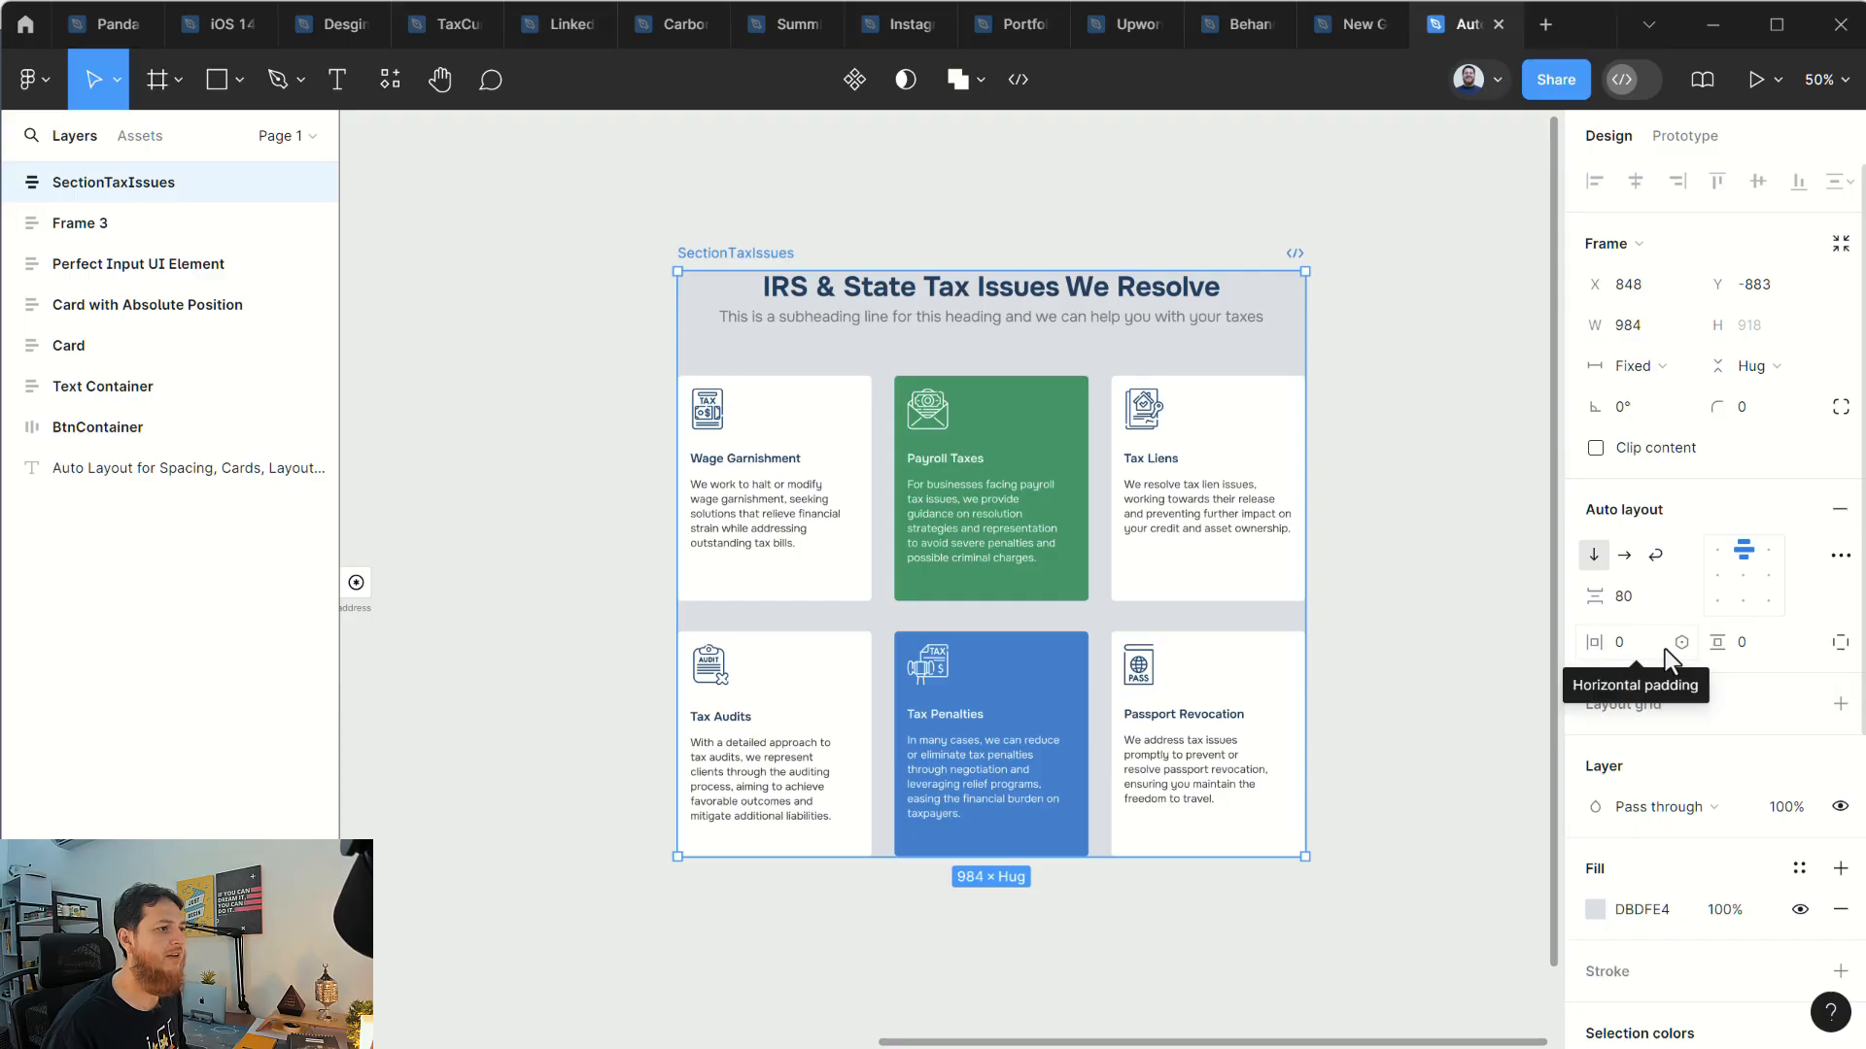
left_click(1631, 651)
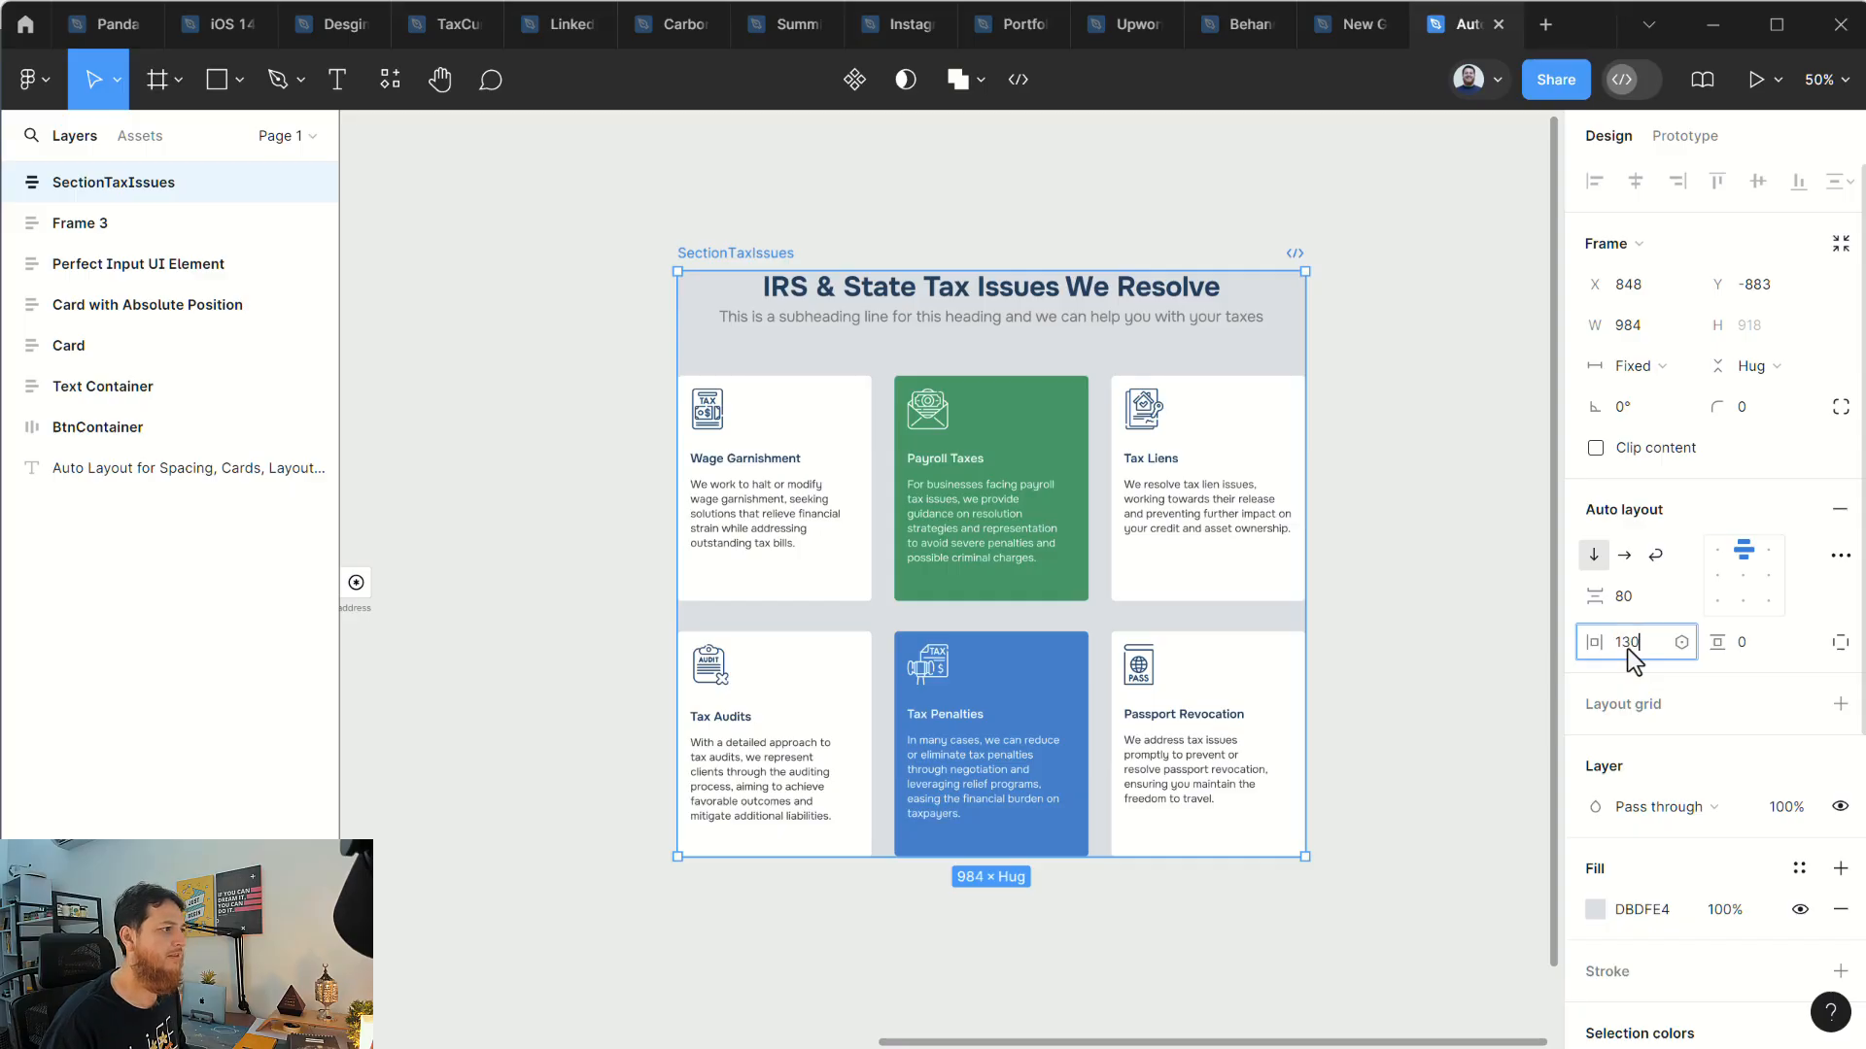
key("Return")
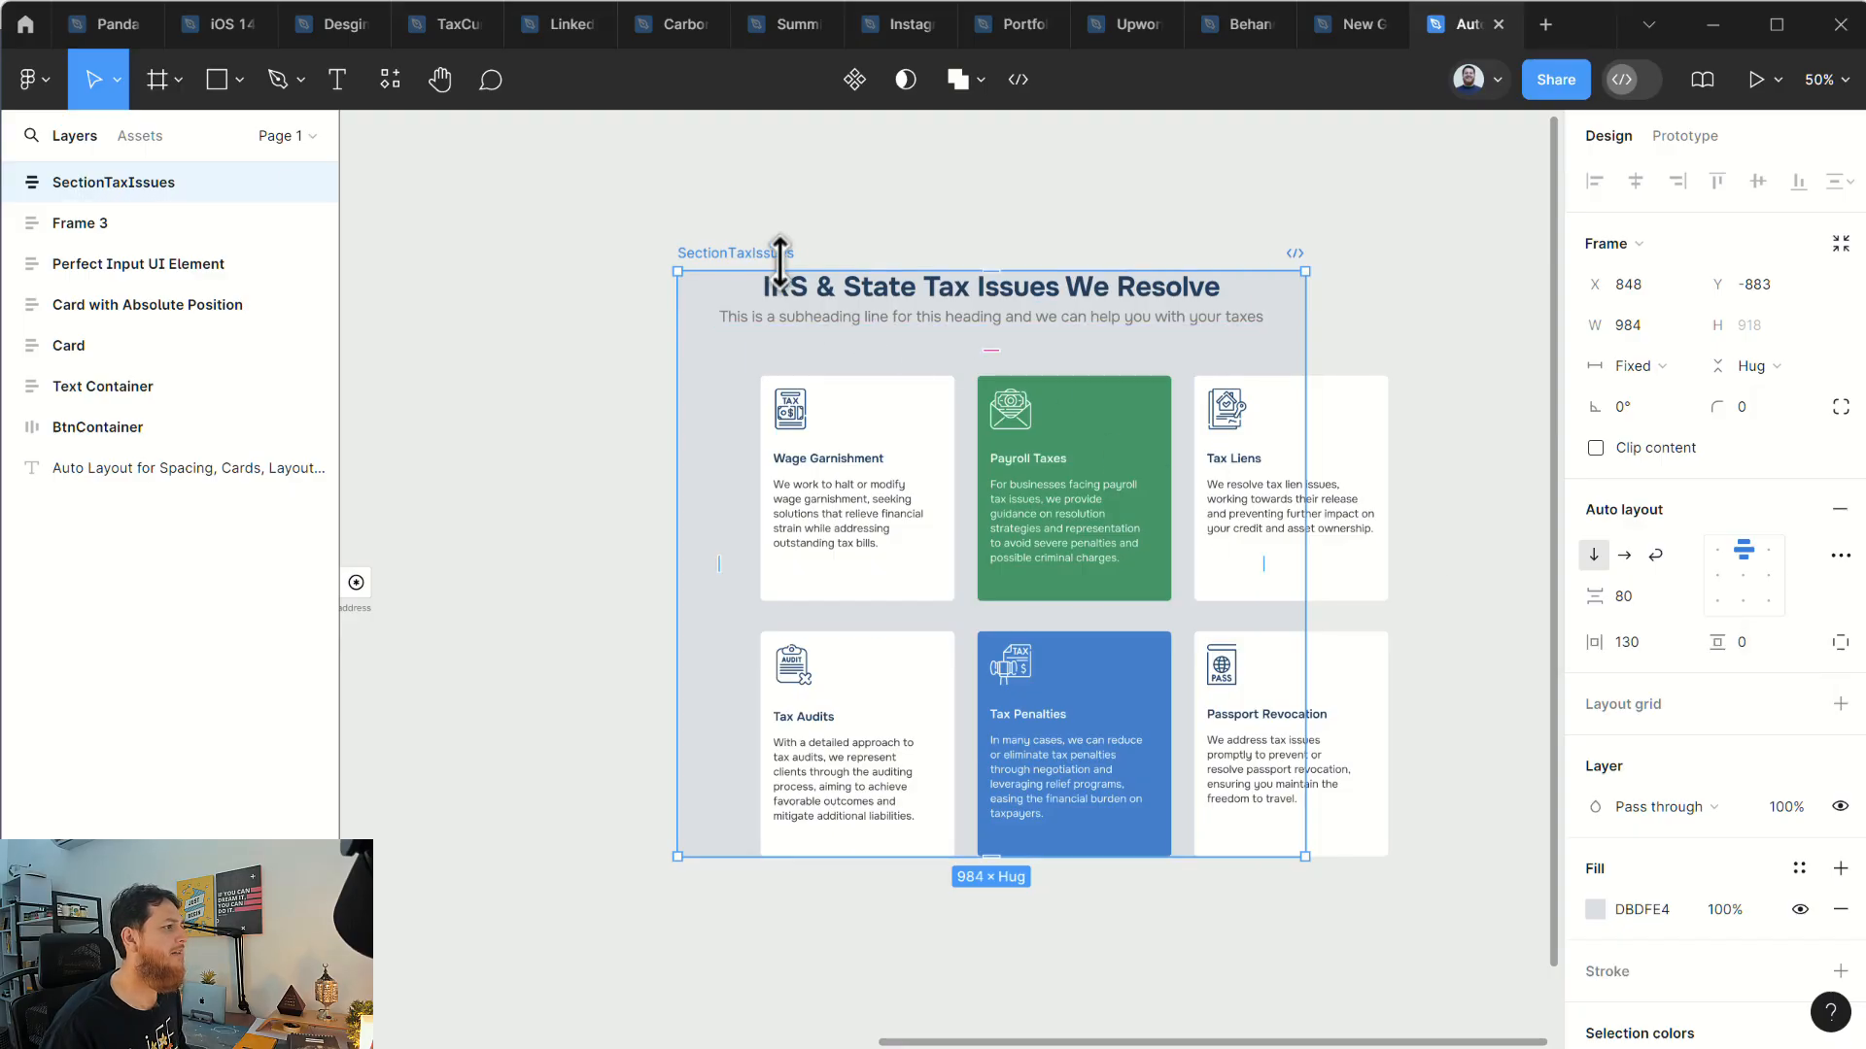
key("ctrl+z")
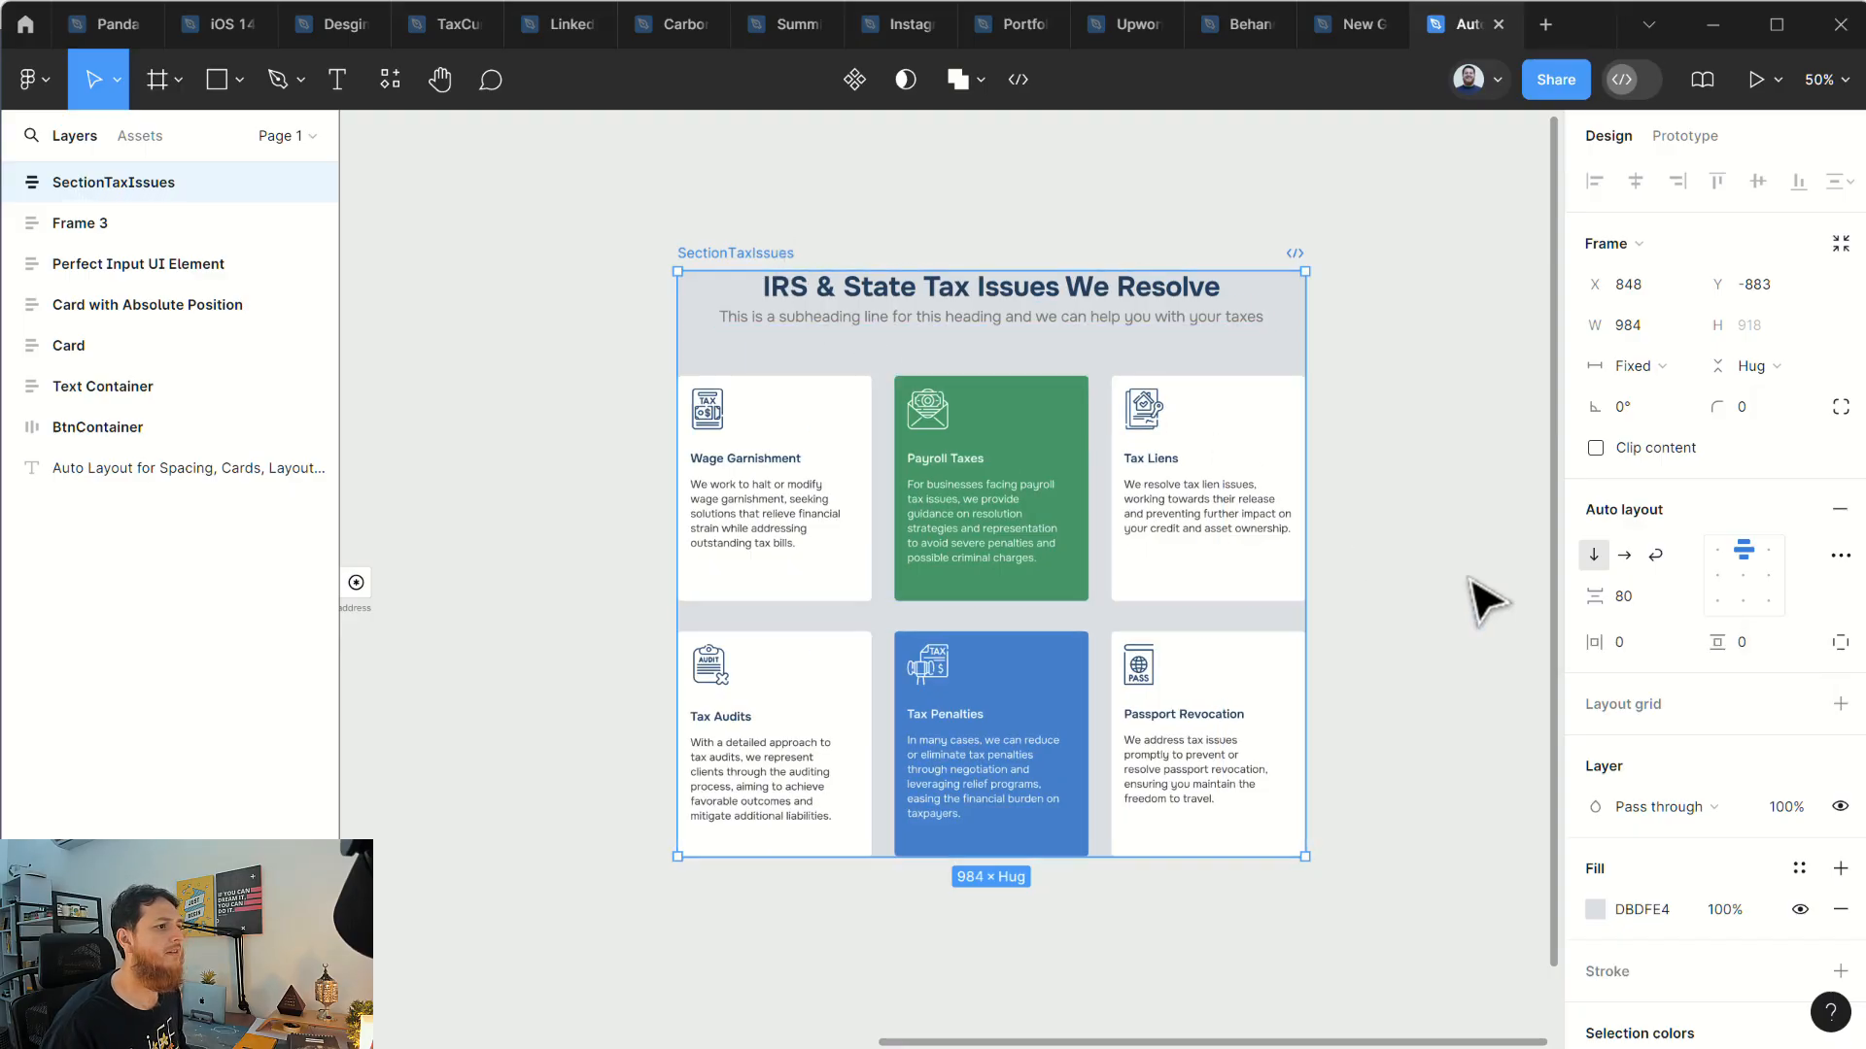
Step: Set the horizontal resizing of the SectionTaxIssues frame and its nested content frame to Hug contents
left_click(1632, 649)
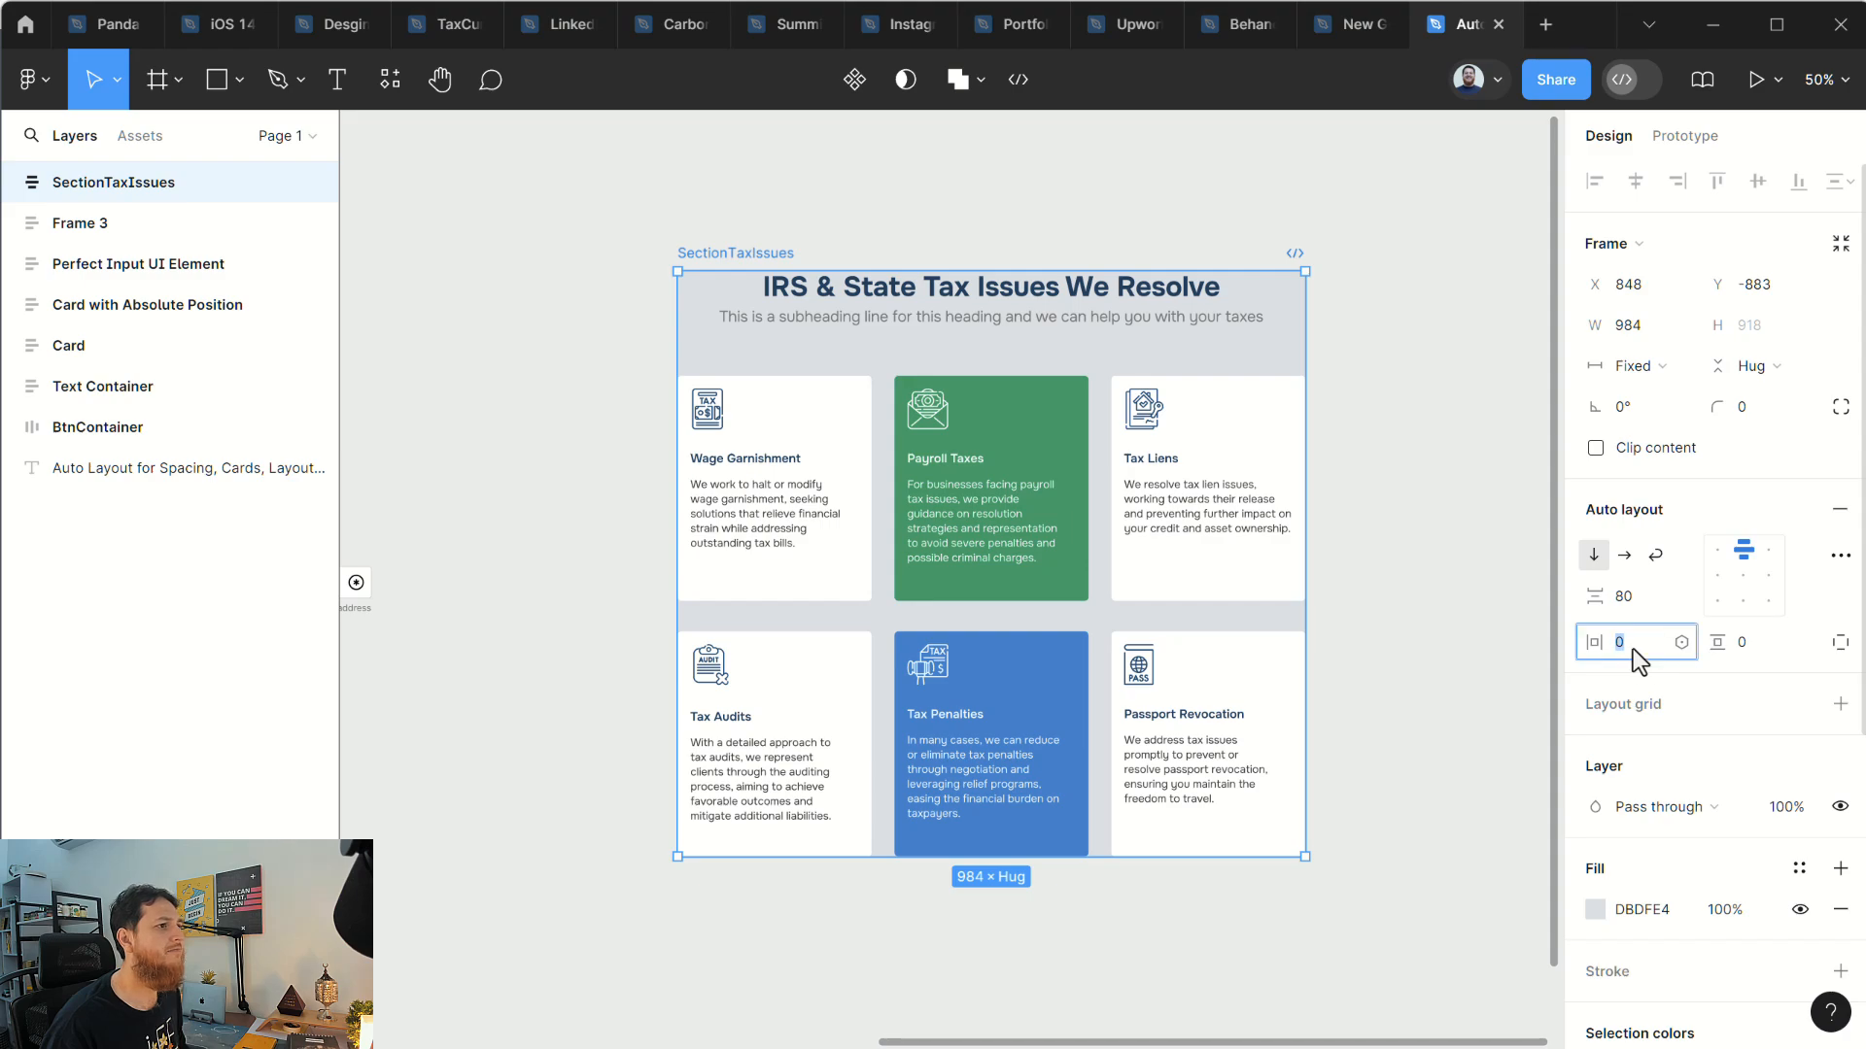
left_click(1632, 366)
left_click(1629, 392)
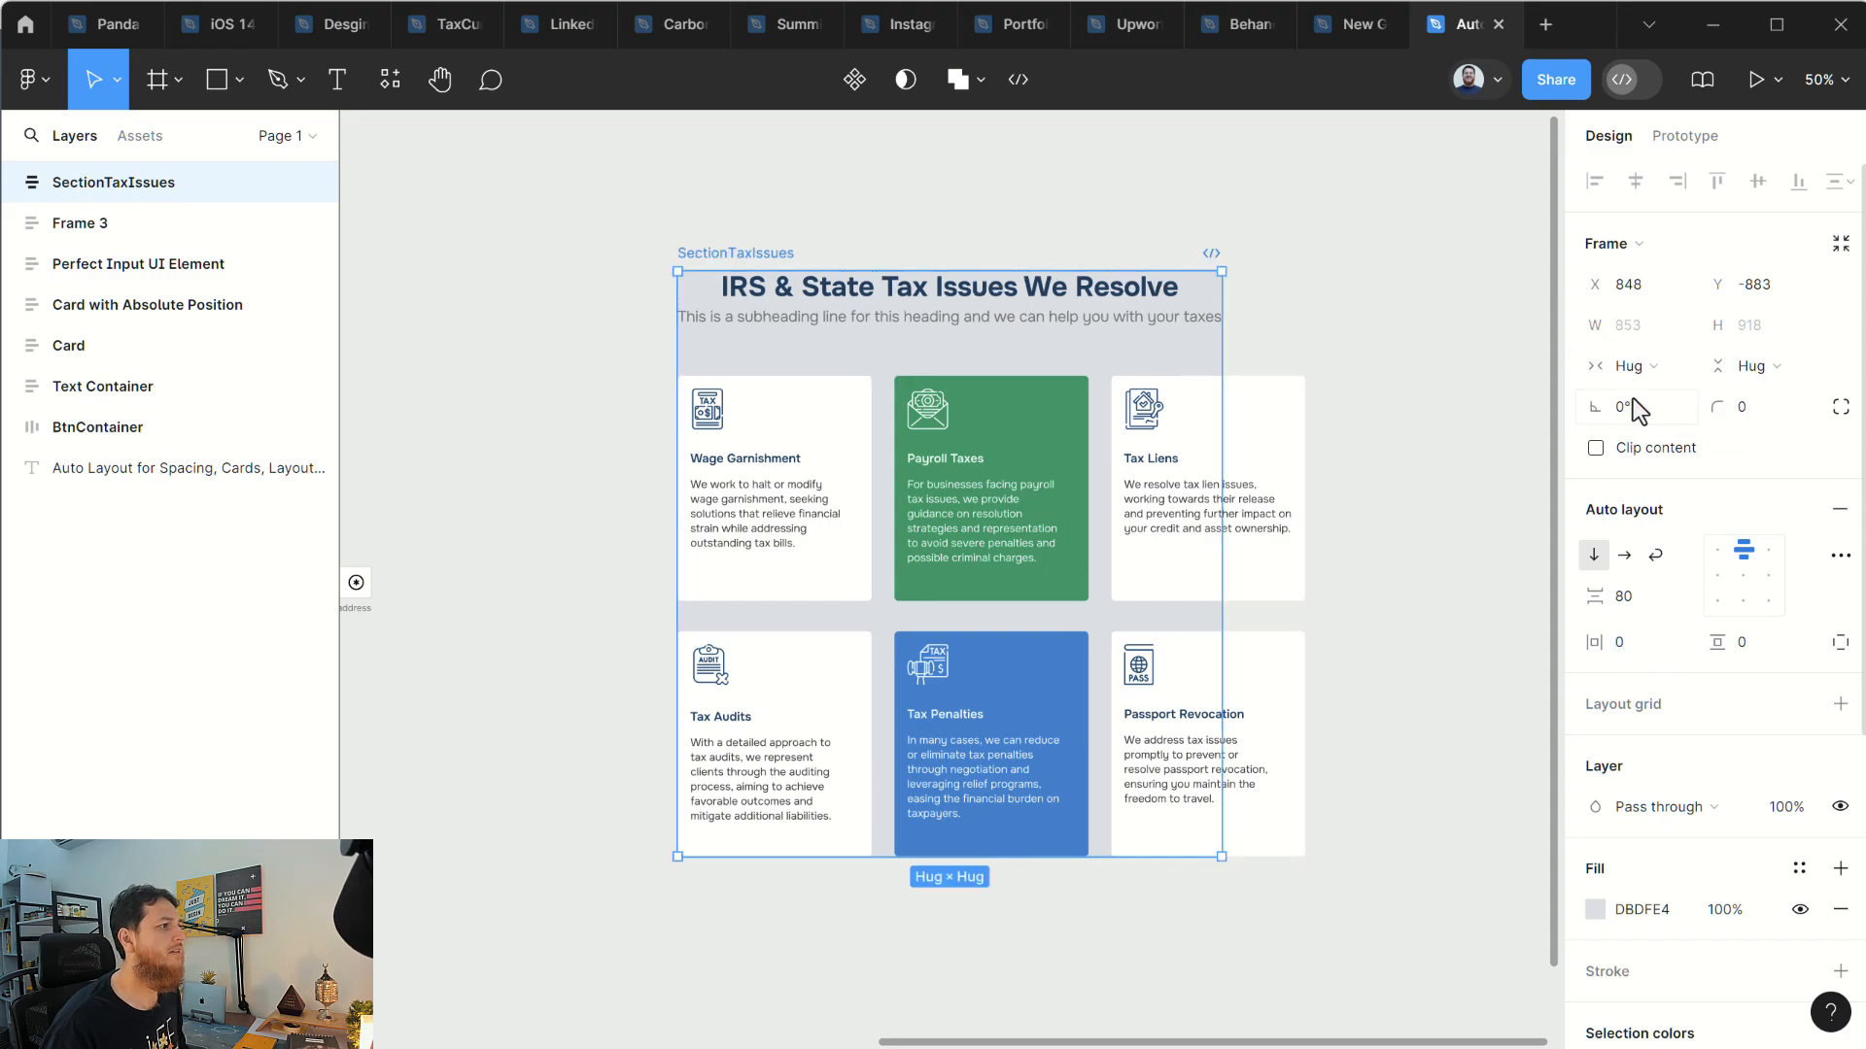
left_click(1032, 488)
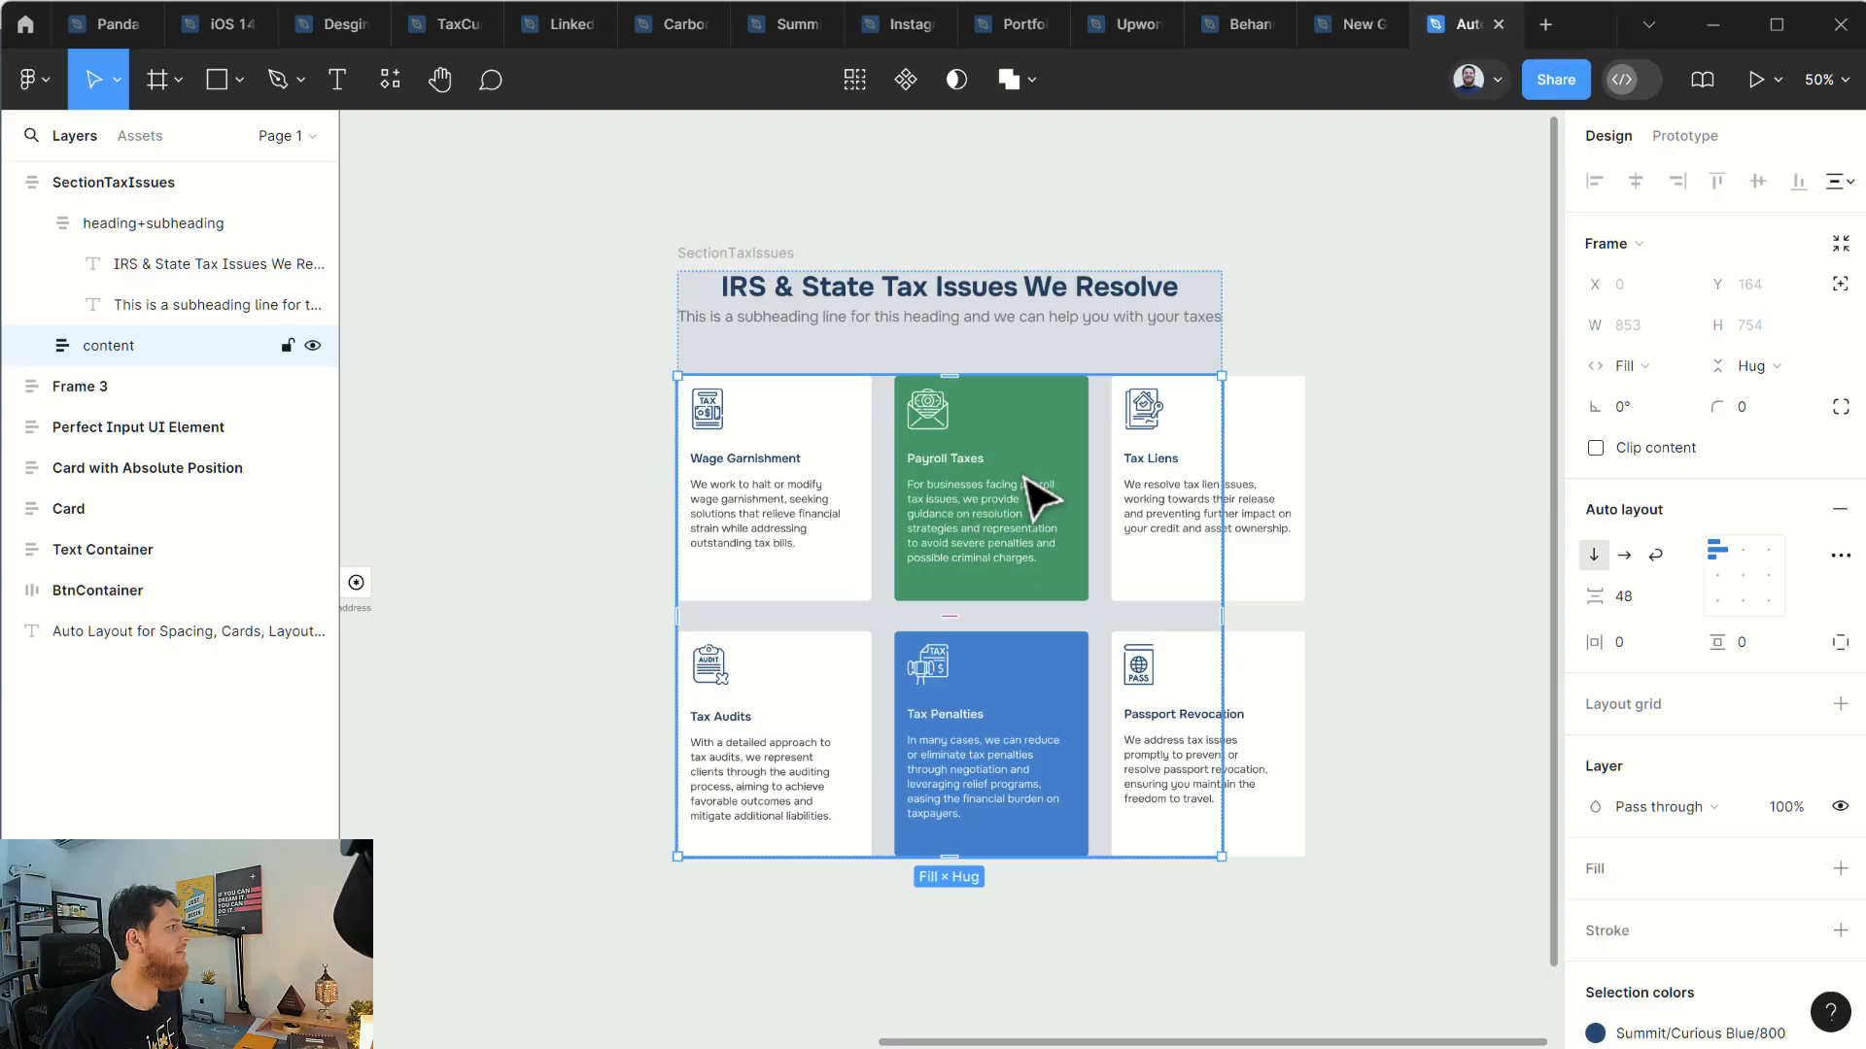
left_click(1624, 366)
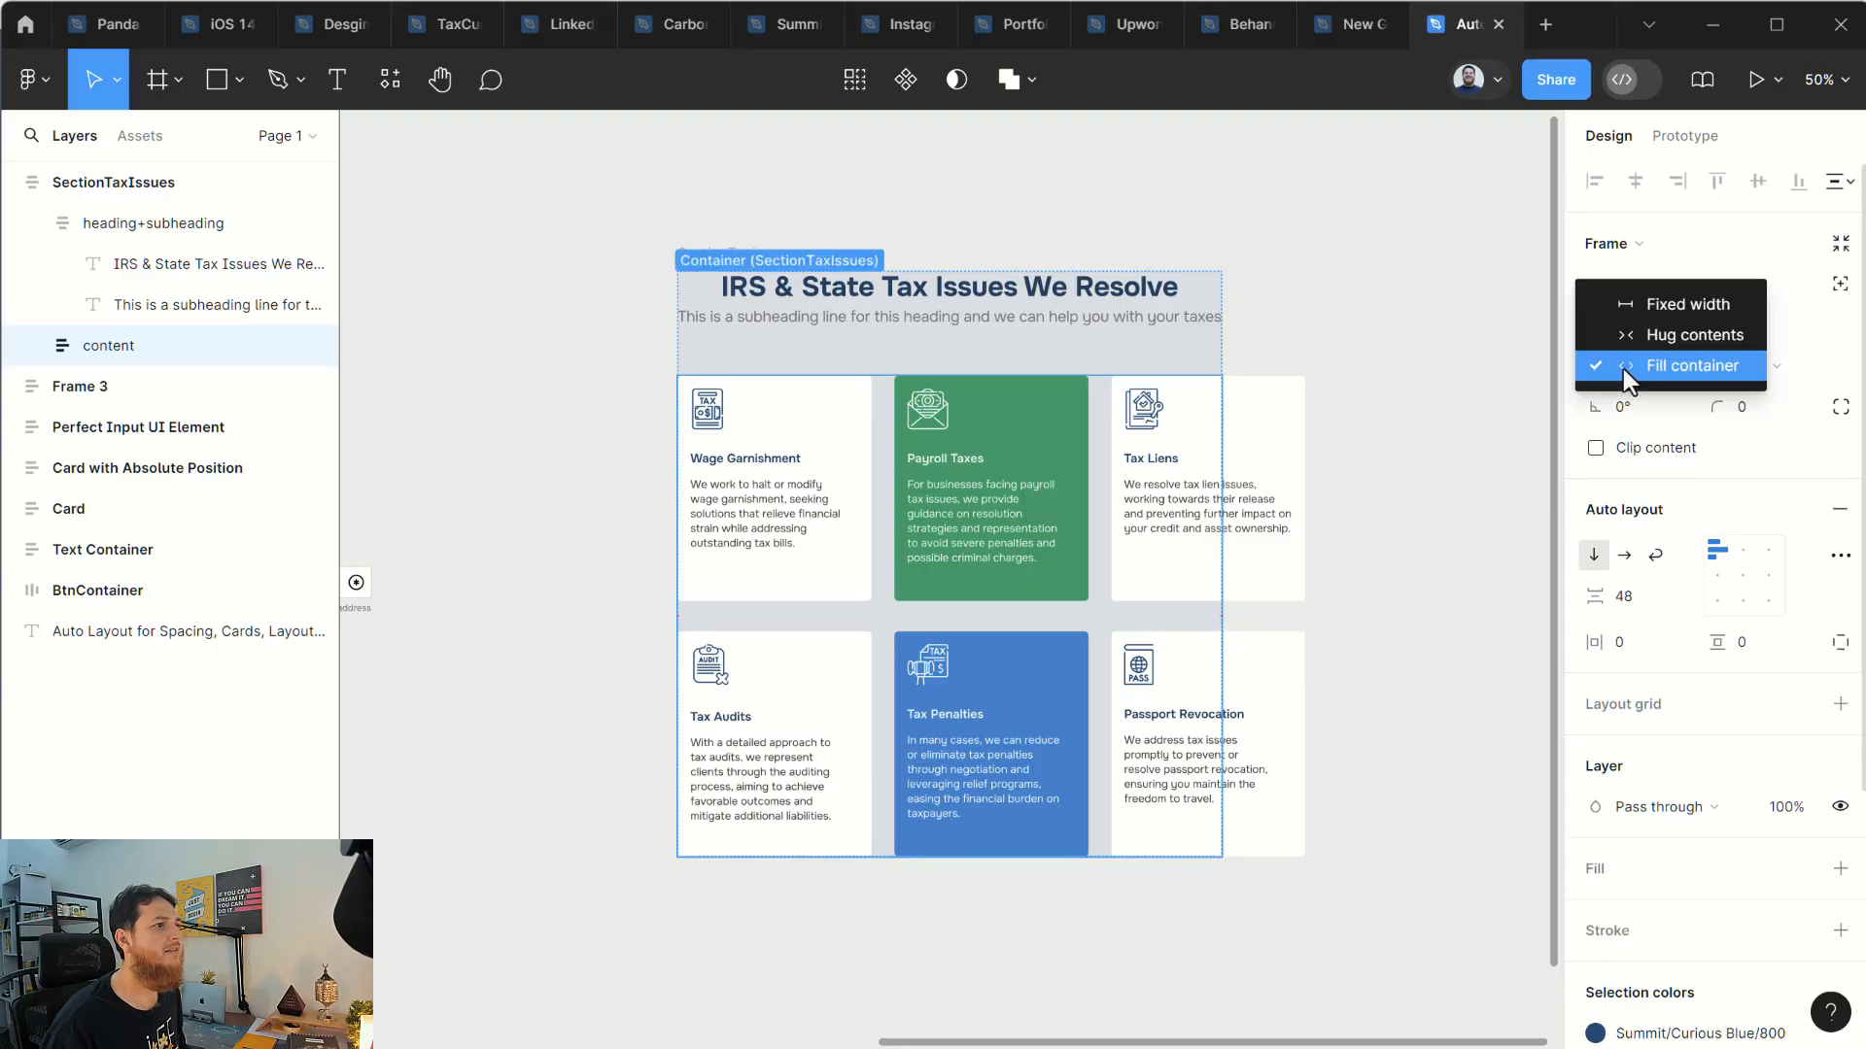
left_click(1628, 337)
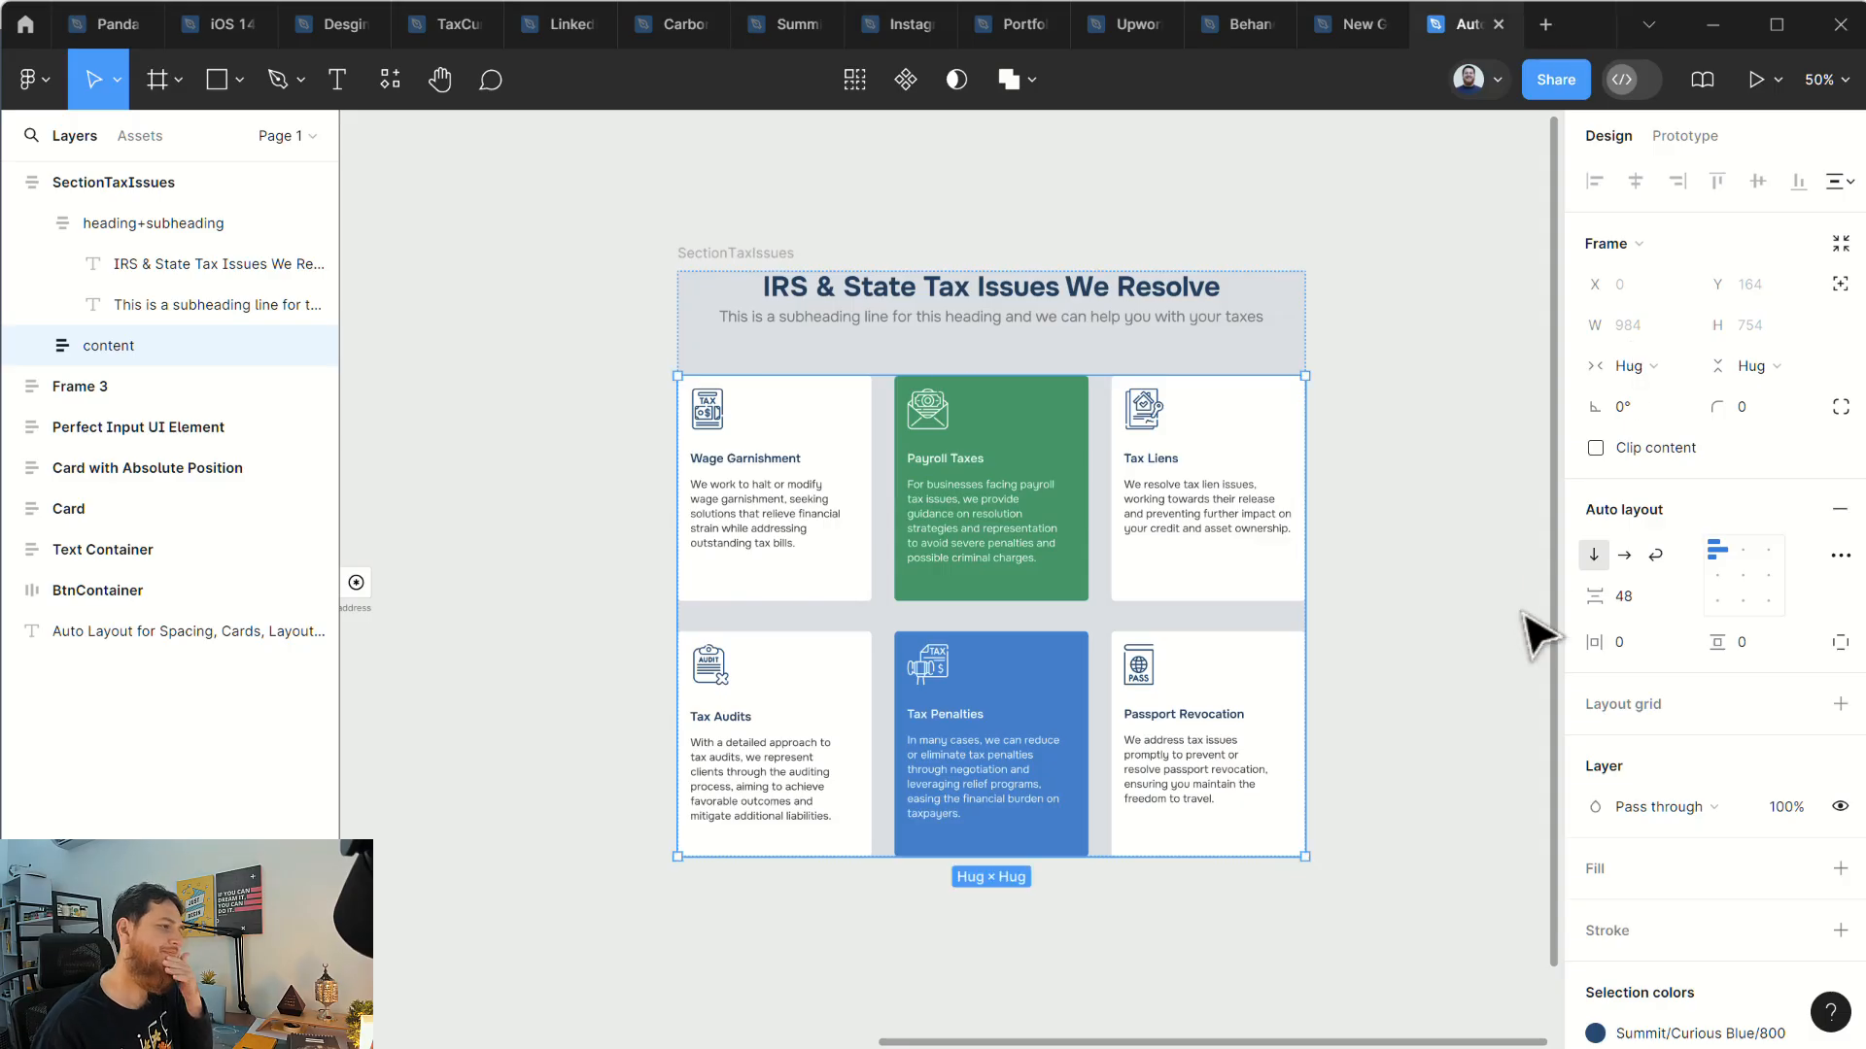
Step: Set the horizontal padding of the SectionTaxIssues frame to 120
left_click(751, 256)
left_click(1620, 642)
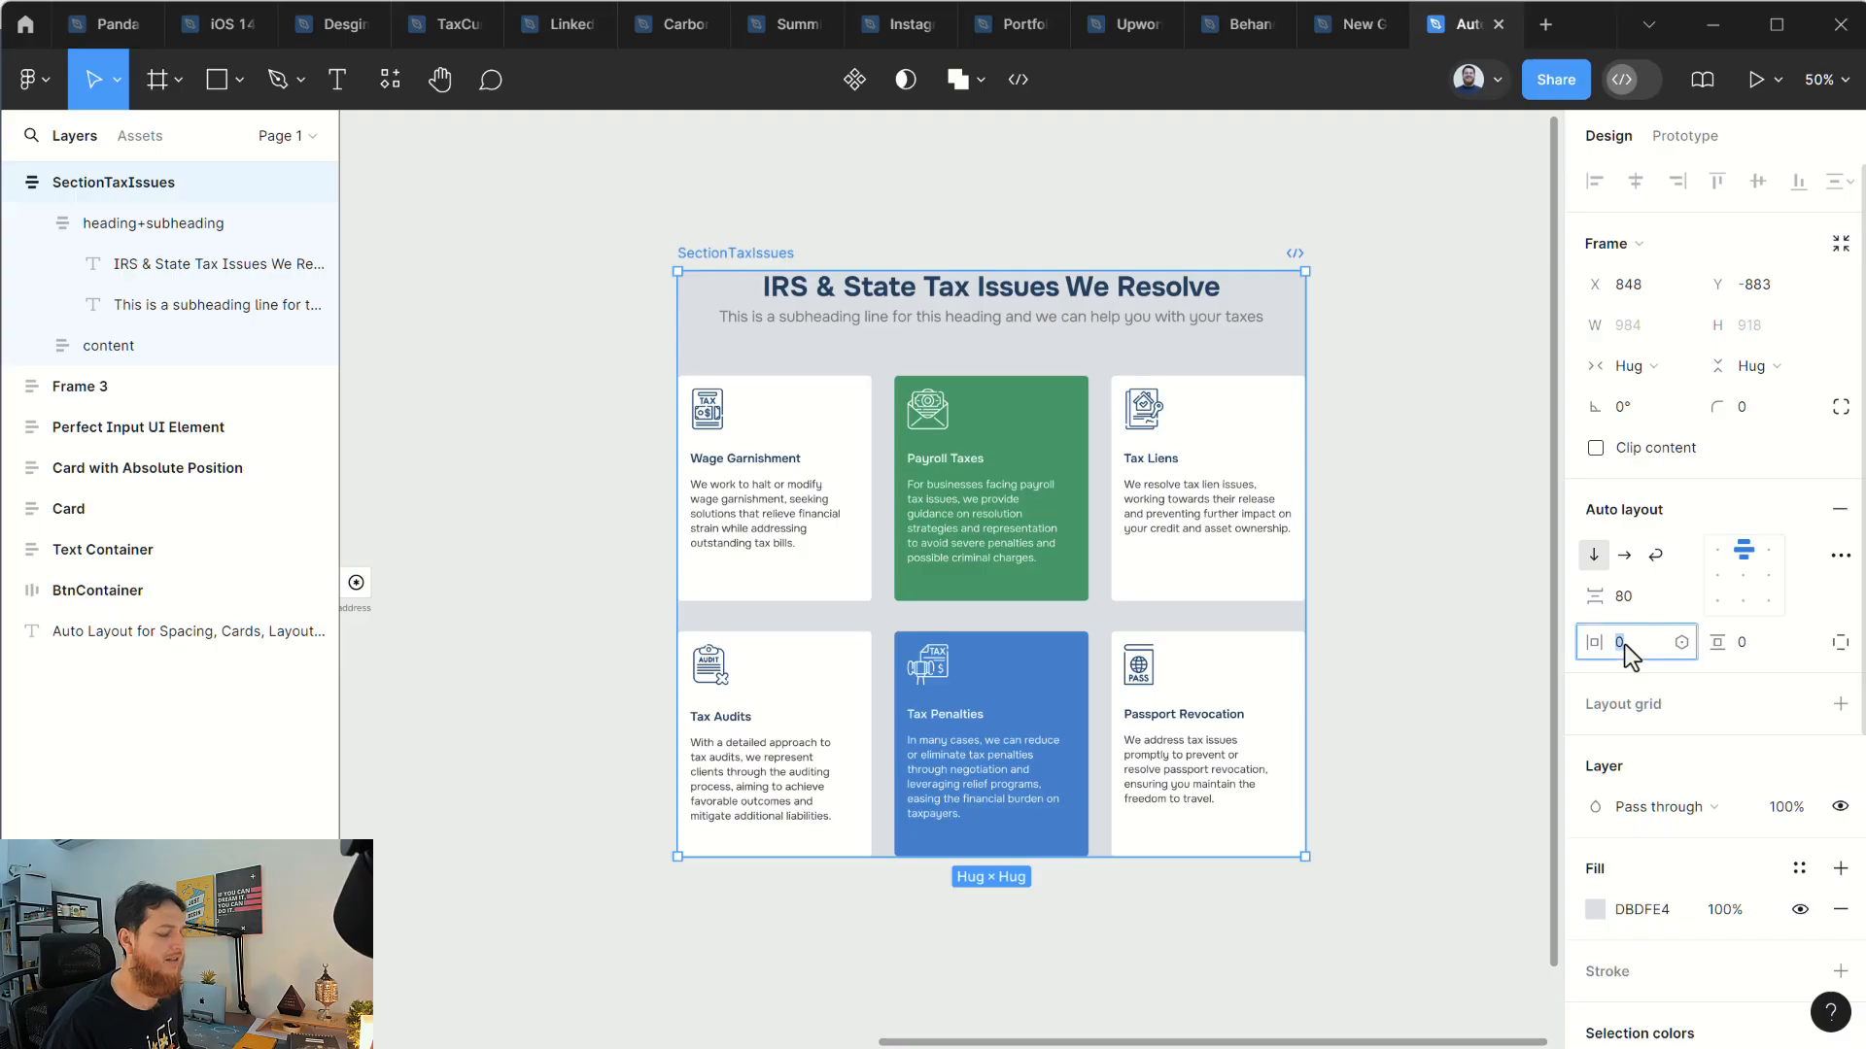
type("120")
key("Return")
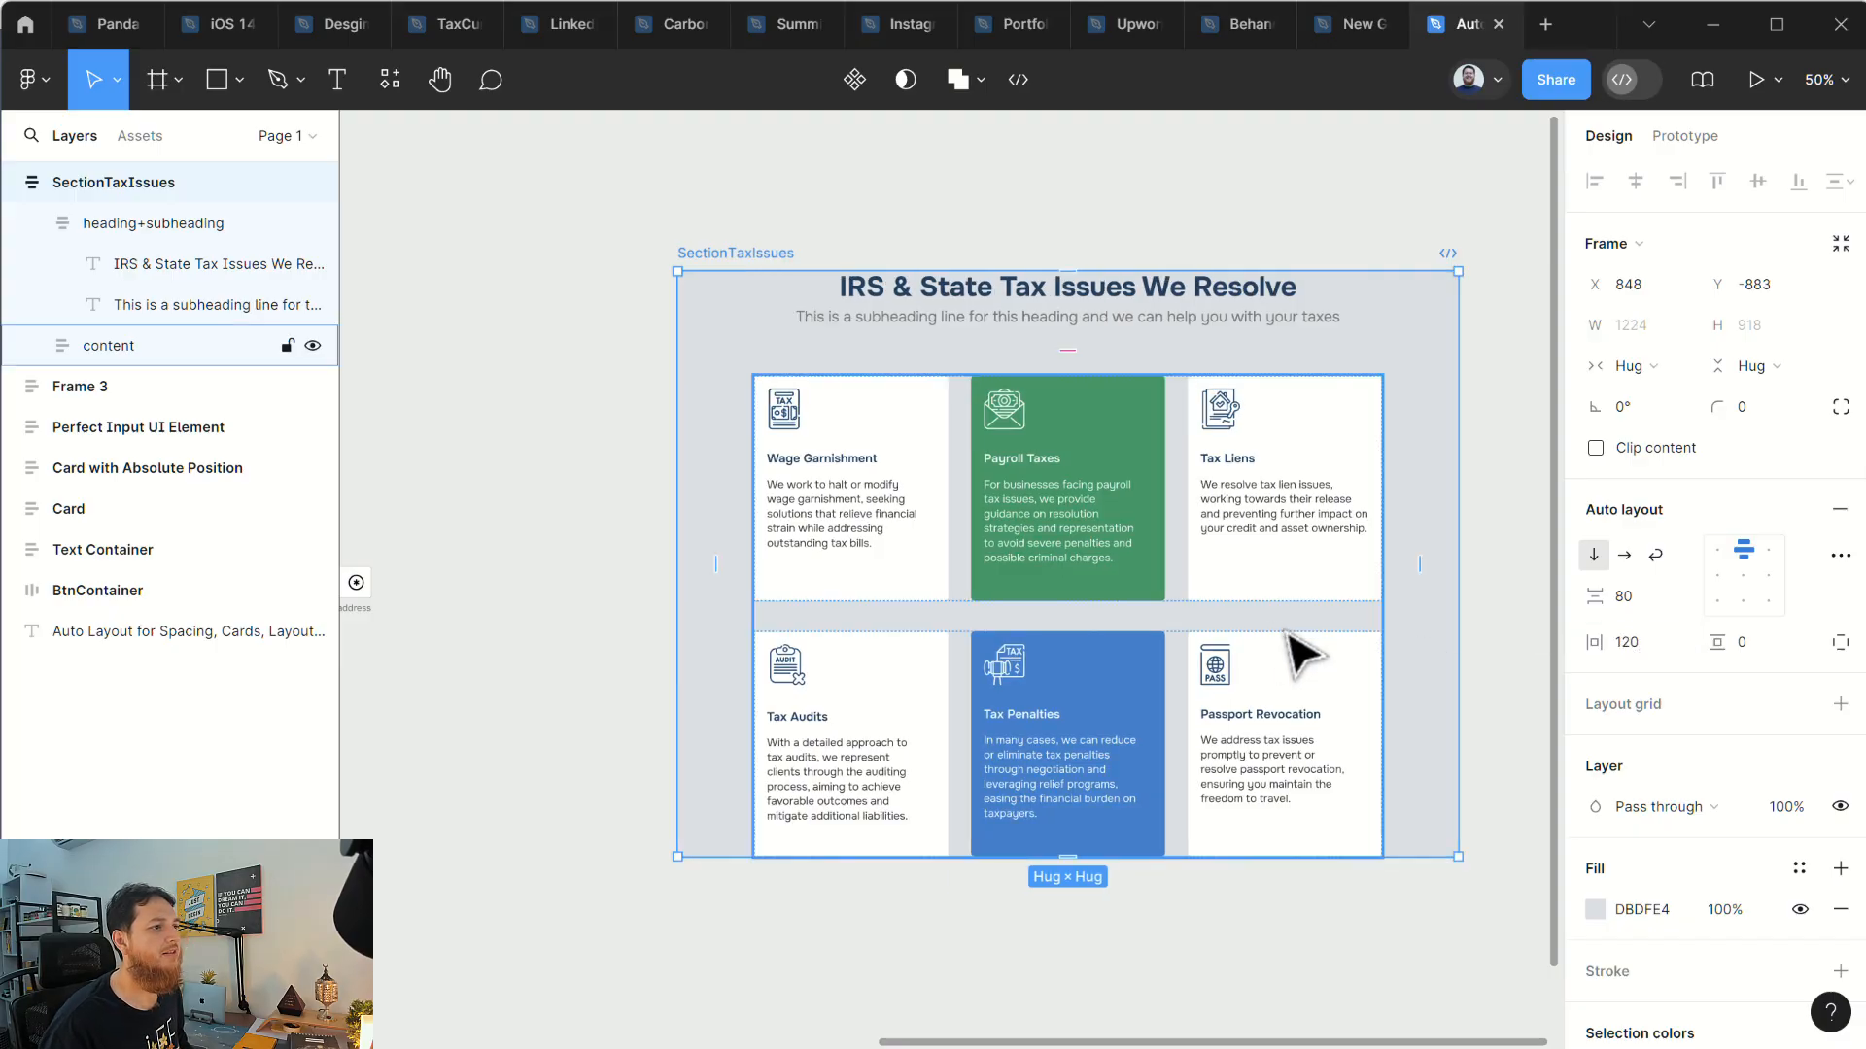
Step: Examine the horizontal resizing and auto layout settings of the content frame and its row1 frame
left_click(1118, 472)
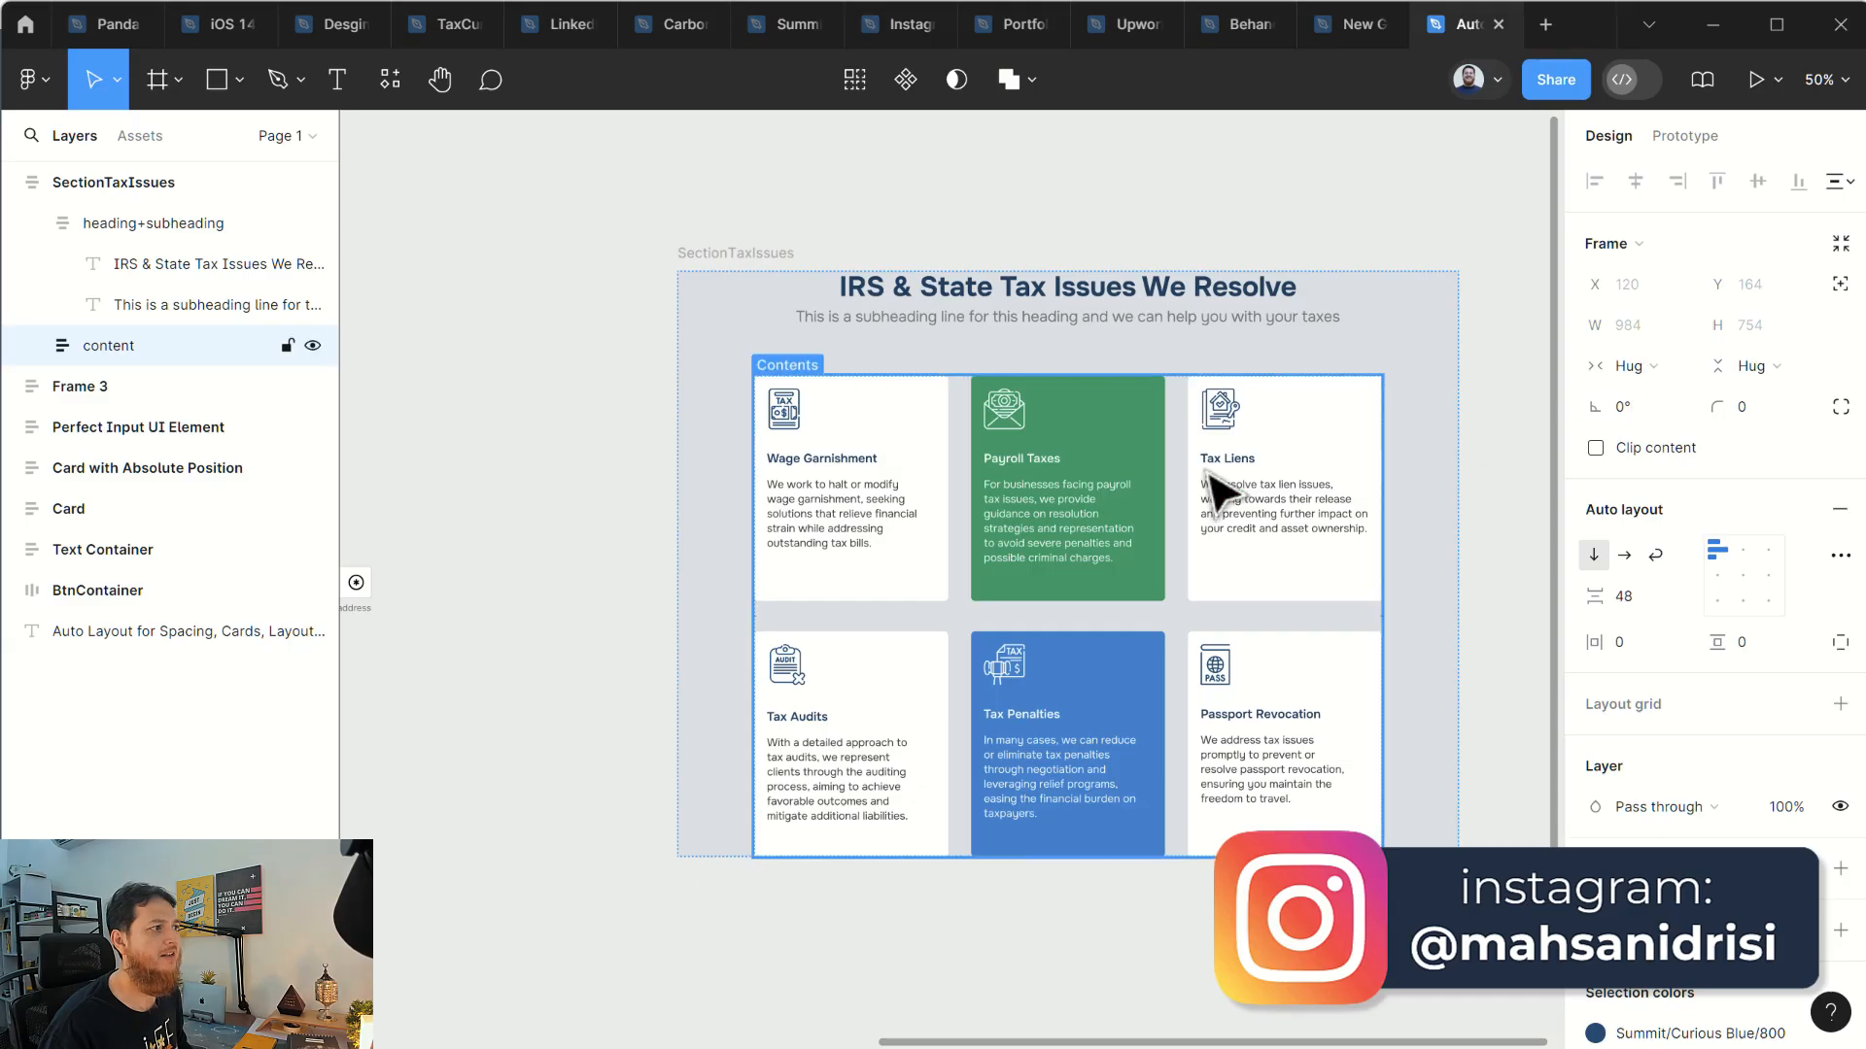
left_click(1069, 489)
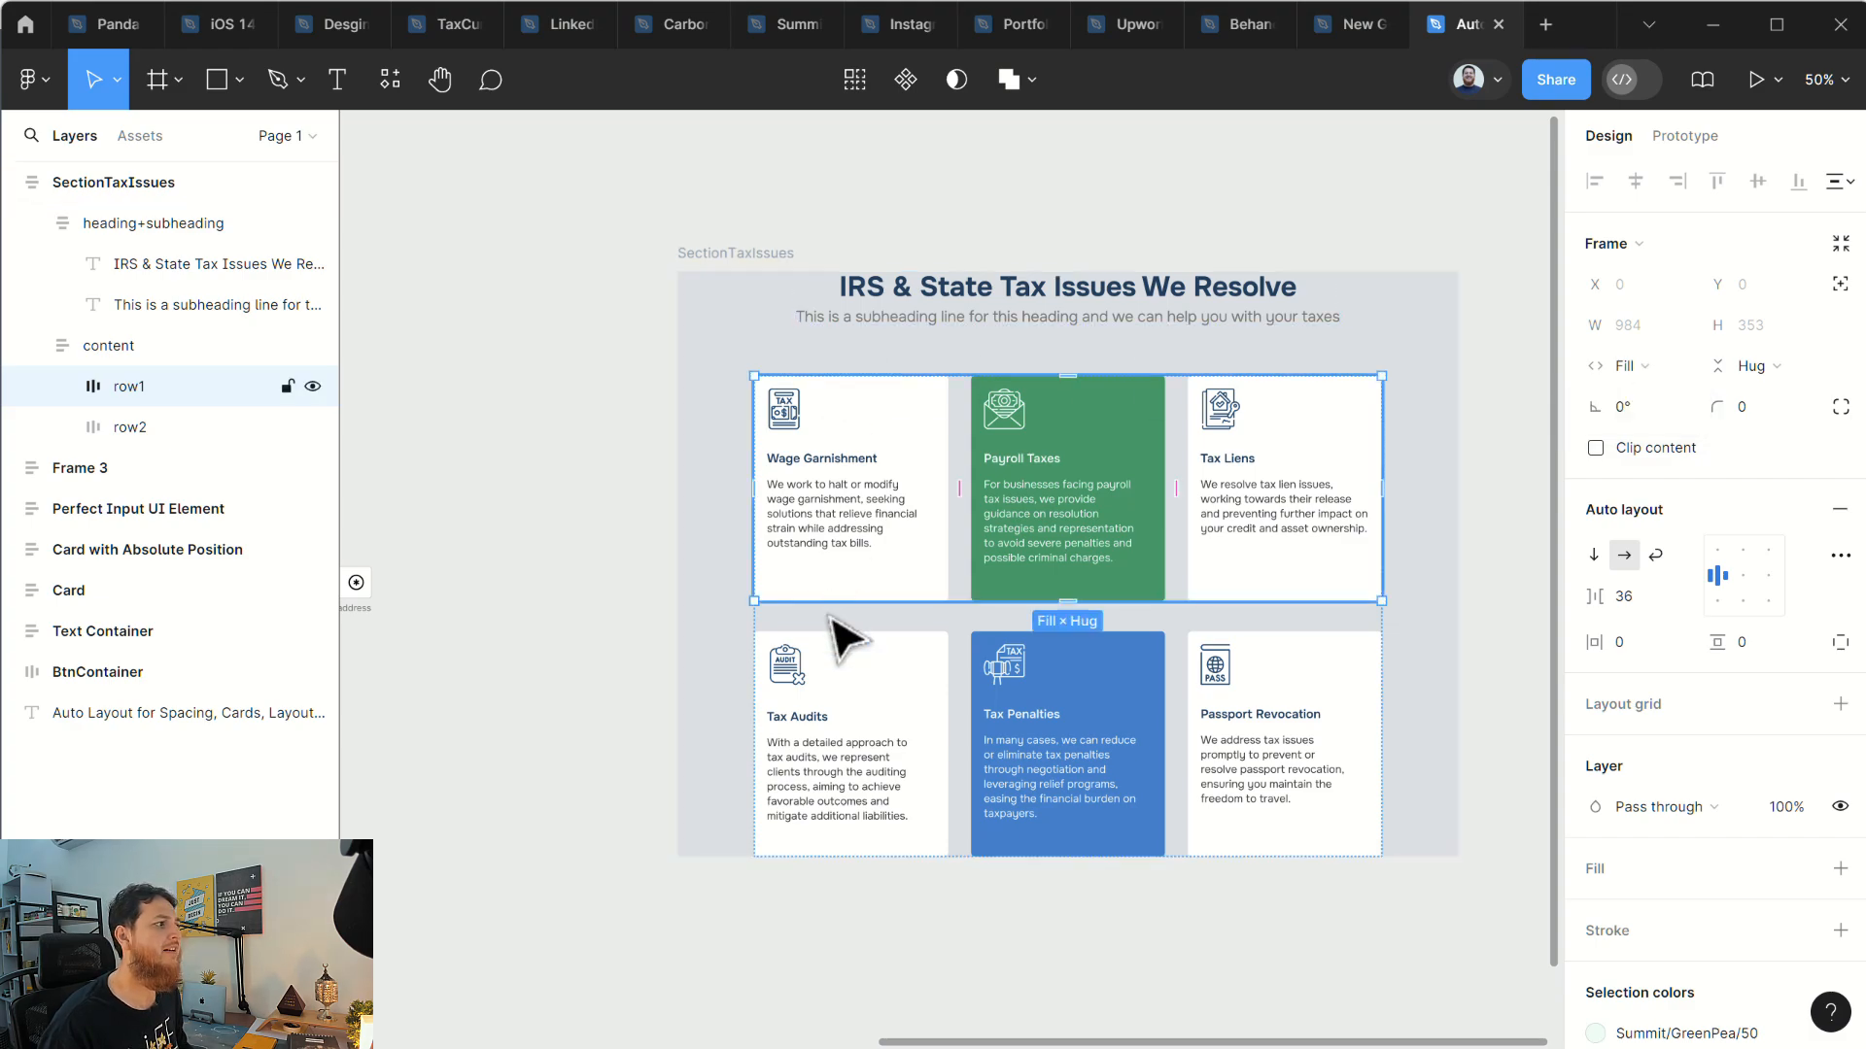
left_click(233, 346)
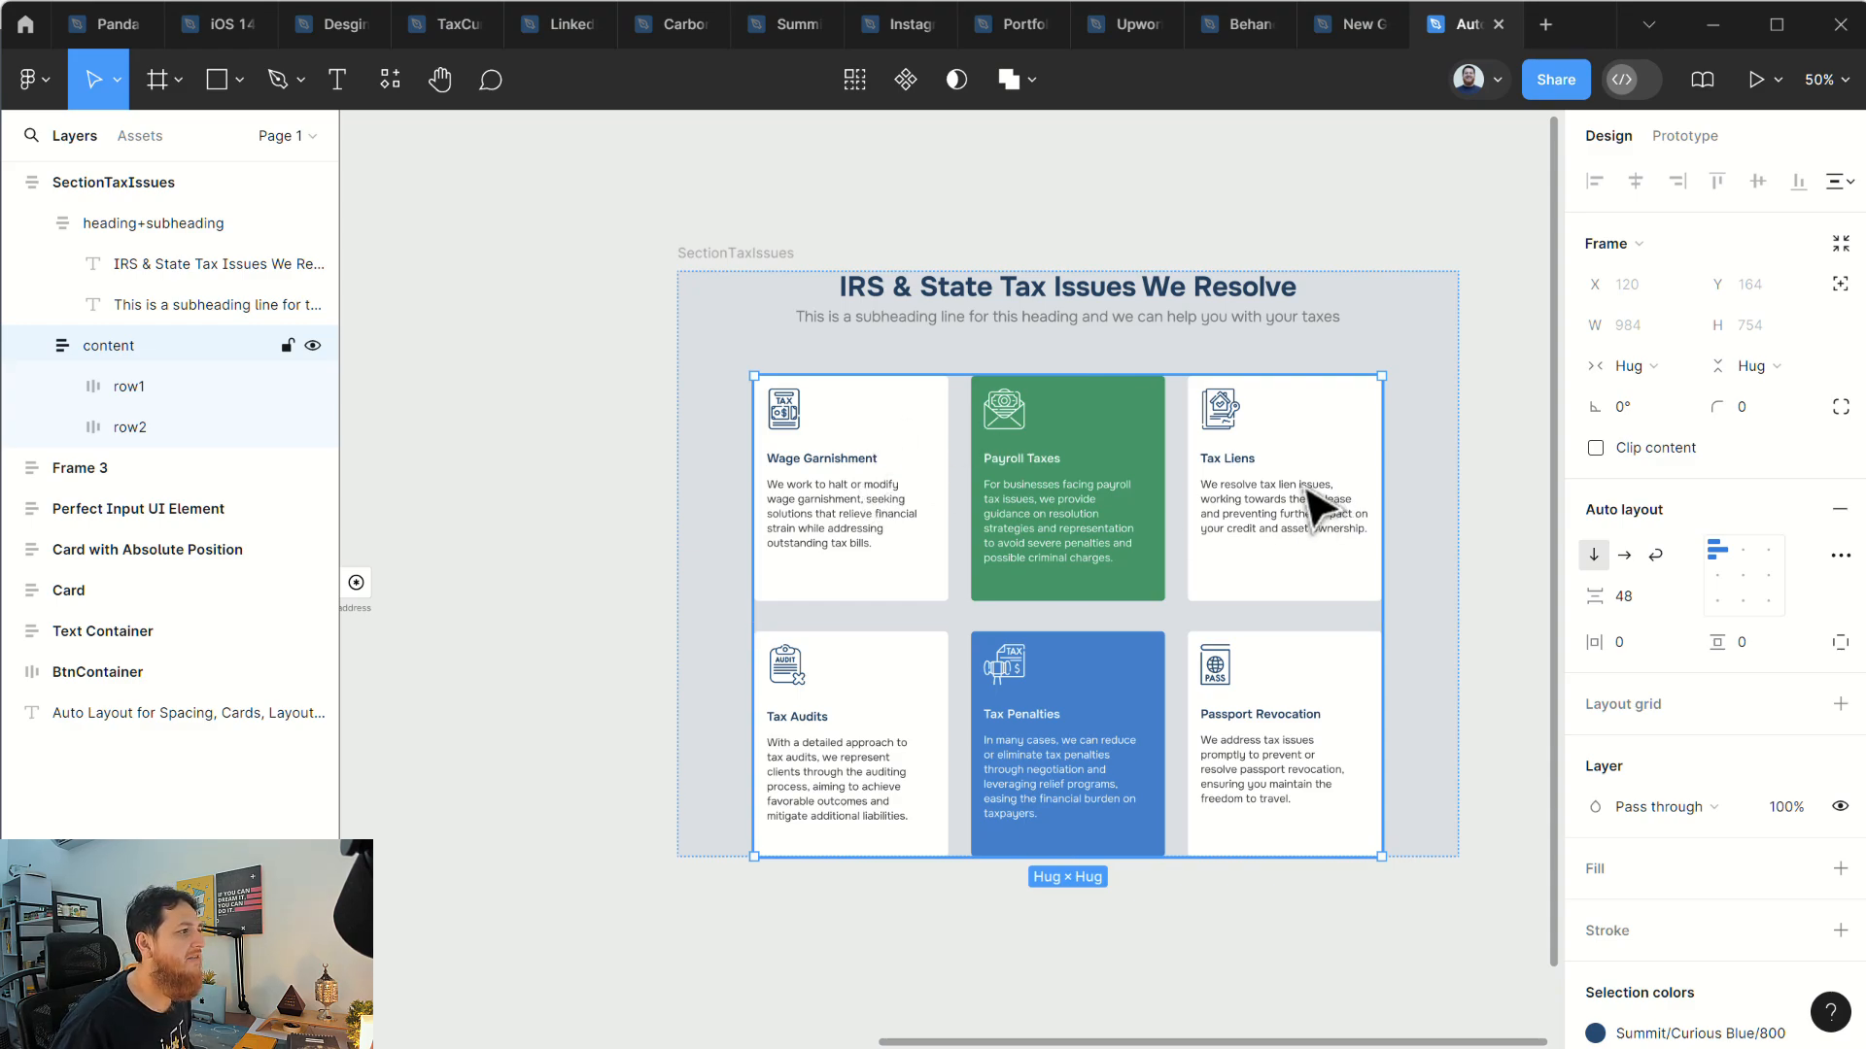
left_click(1253, 510)
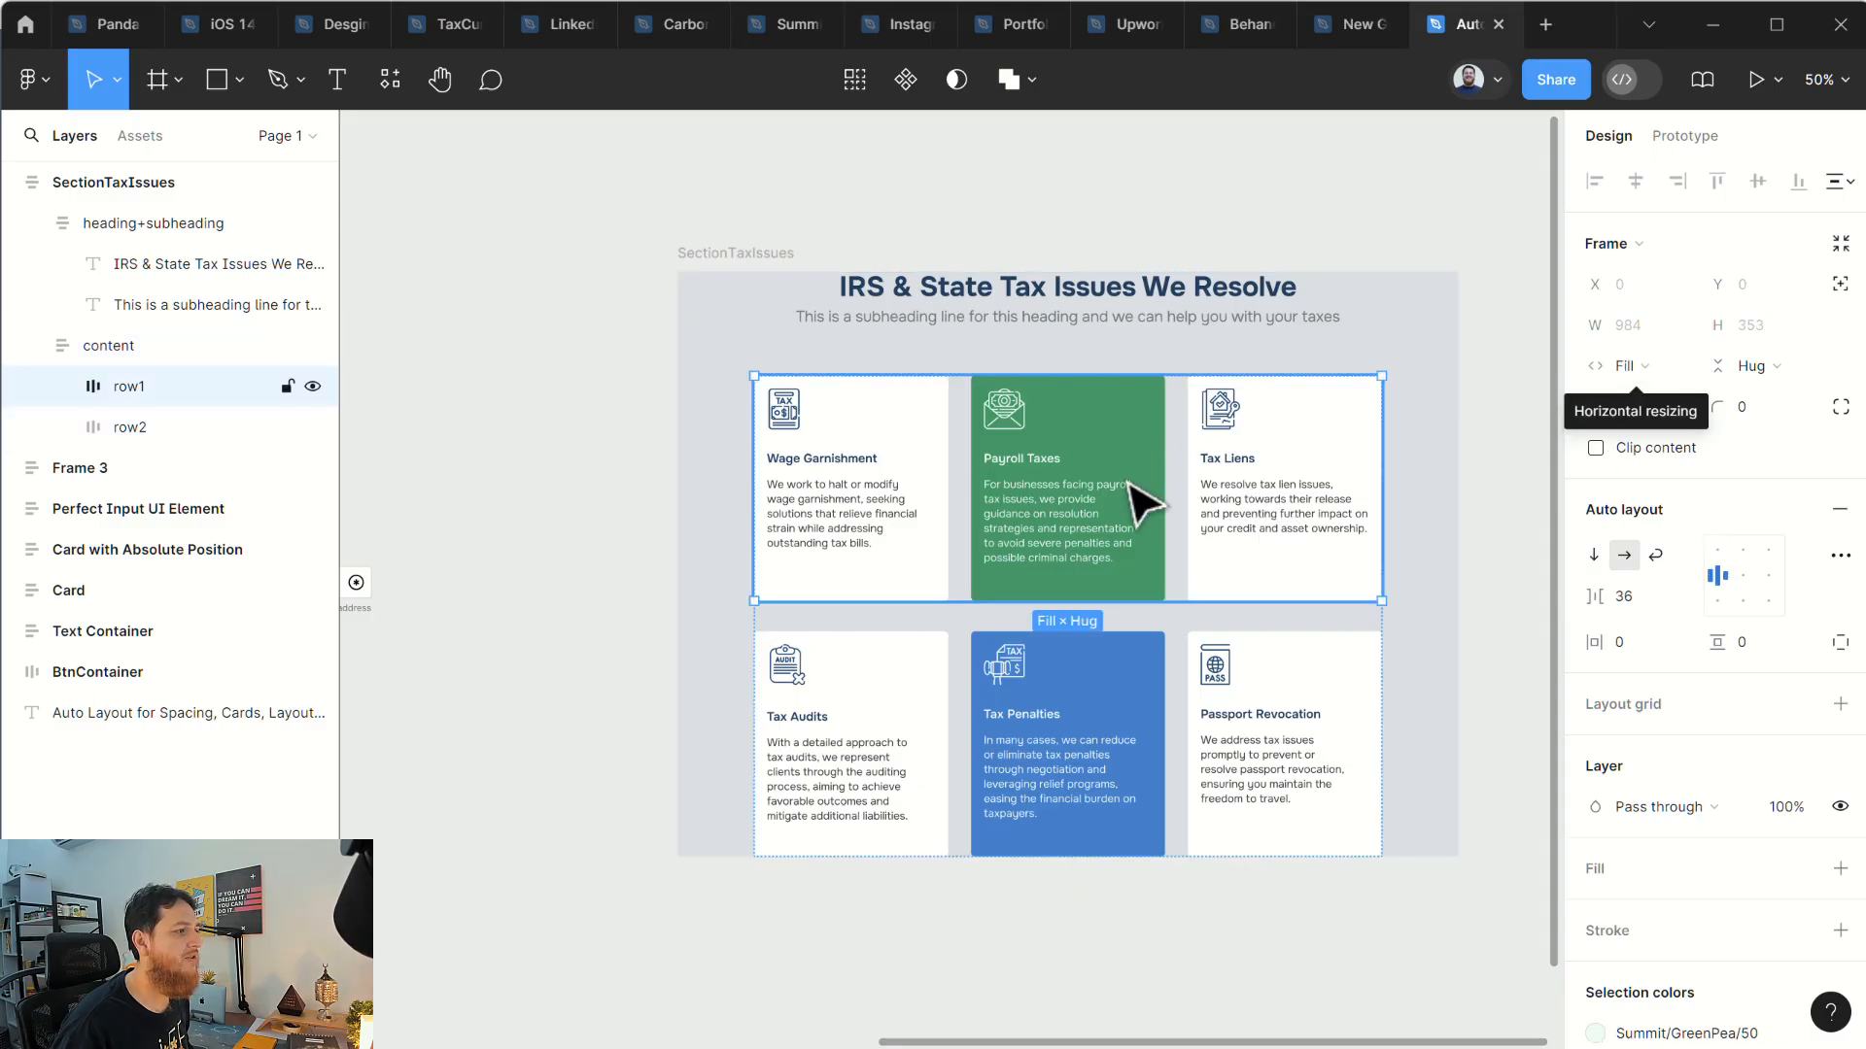
left_click(112, 345)
Step: Give the SectionTaxIssues frame individual top and bottom paddings of 64
left_click(731, 262)
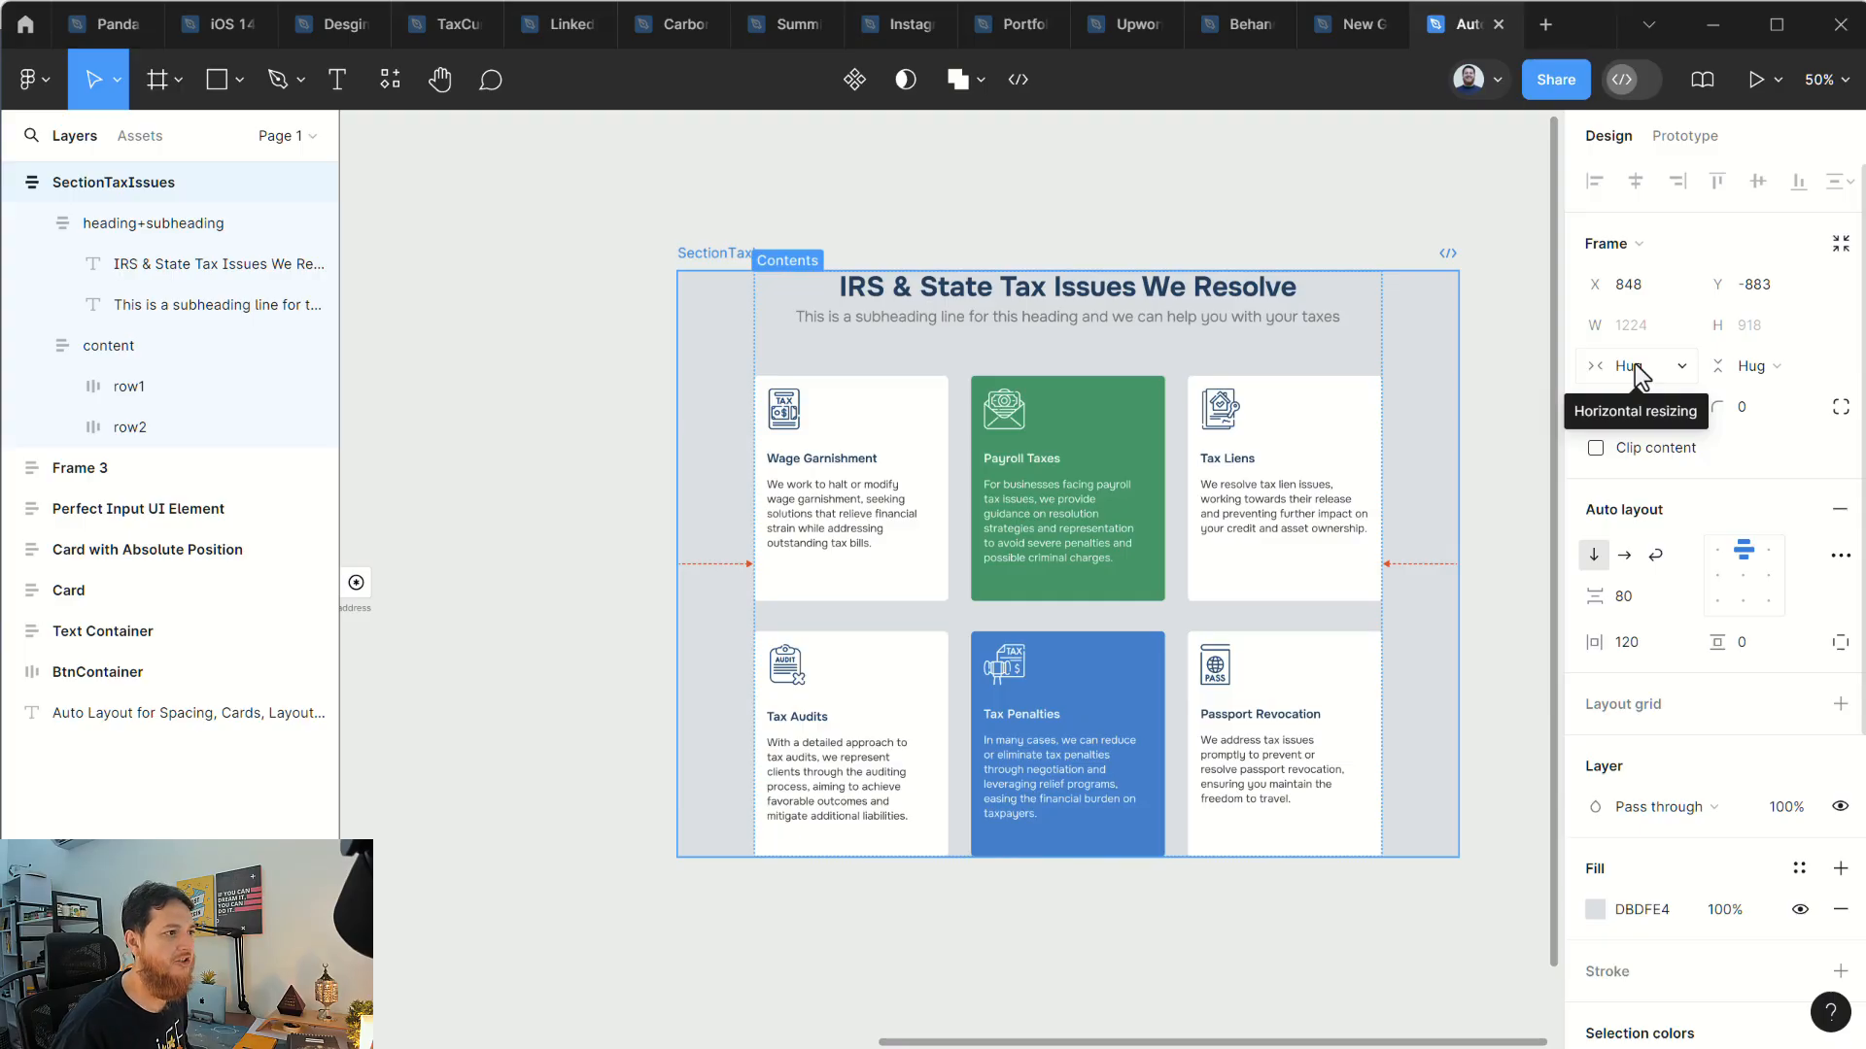
left_click(1747, 643)
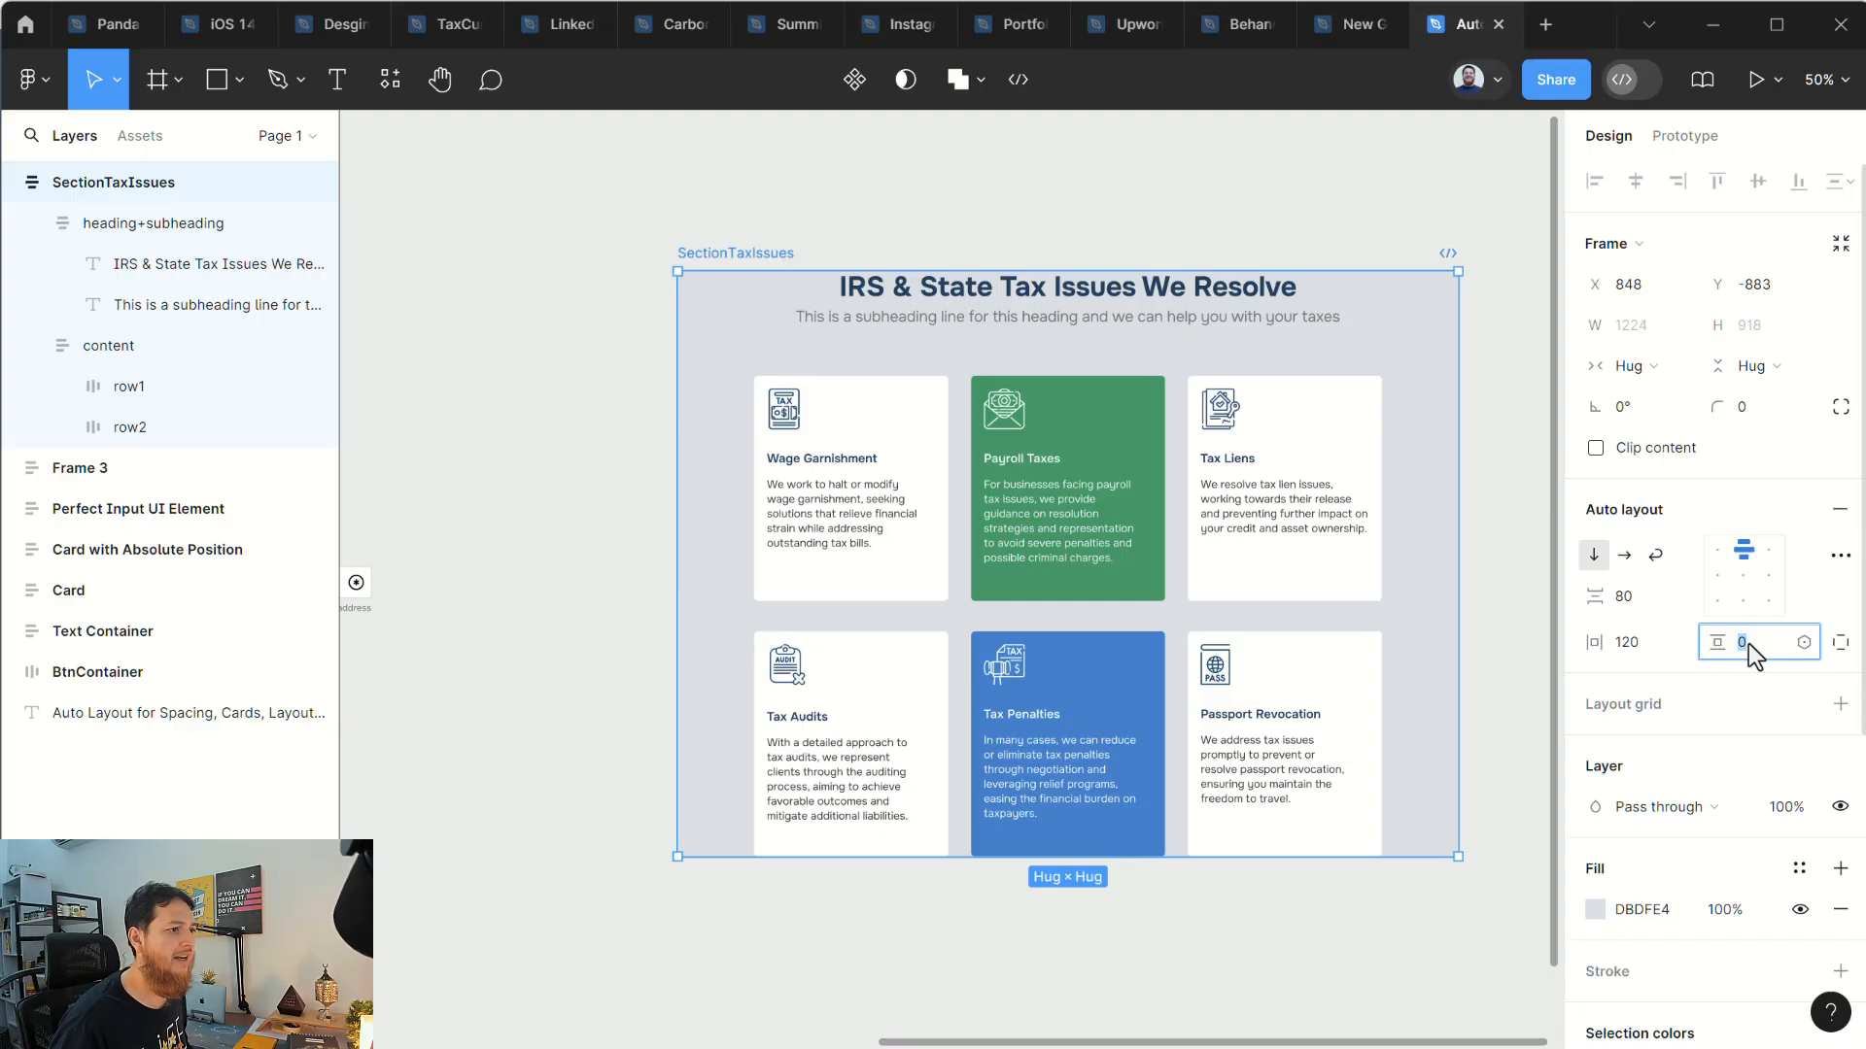
left_click(1842, 649)
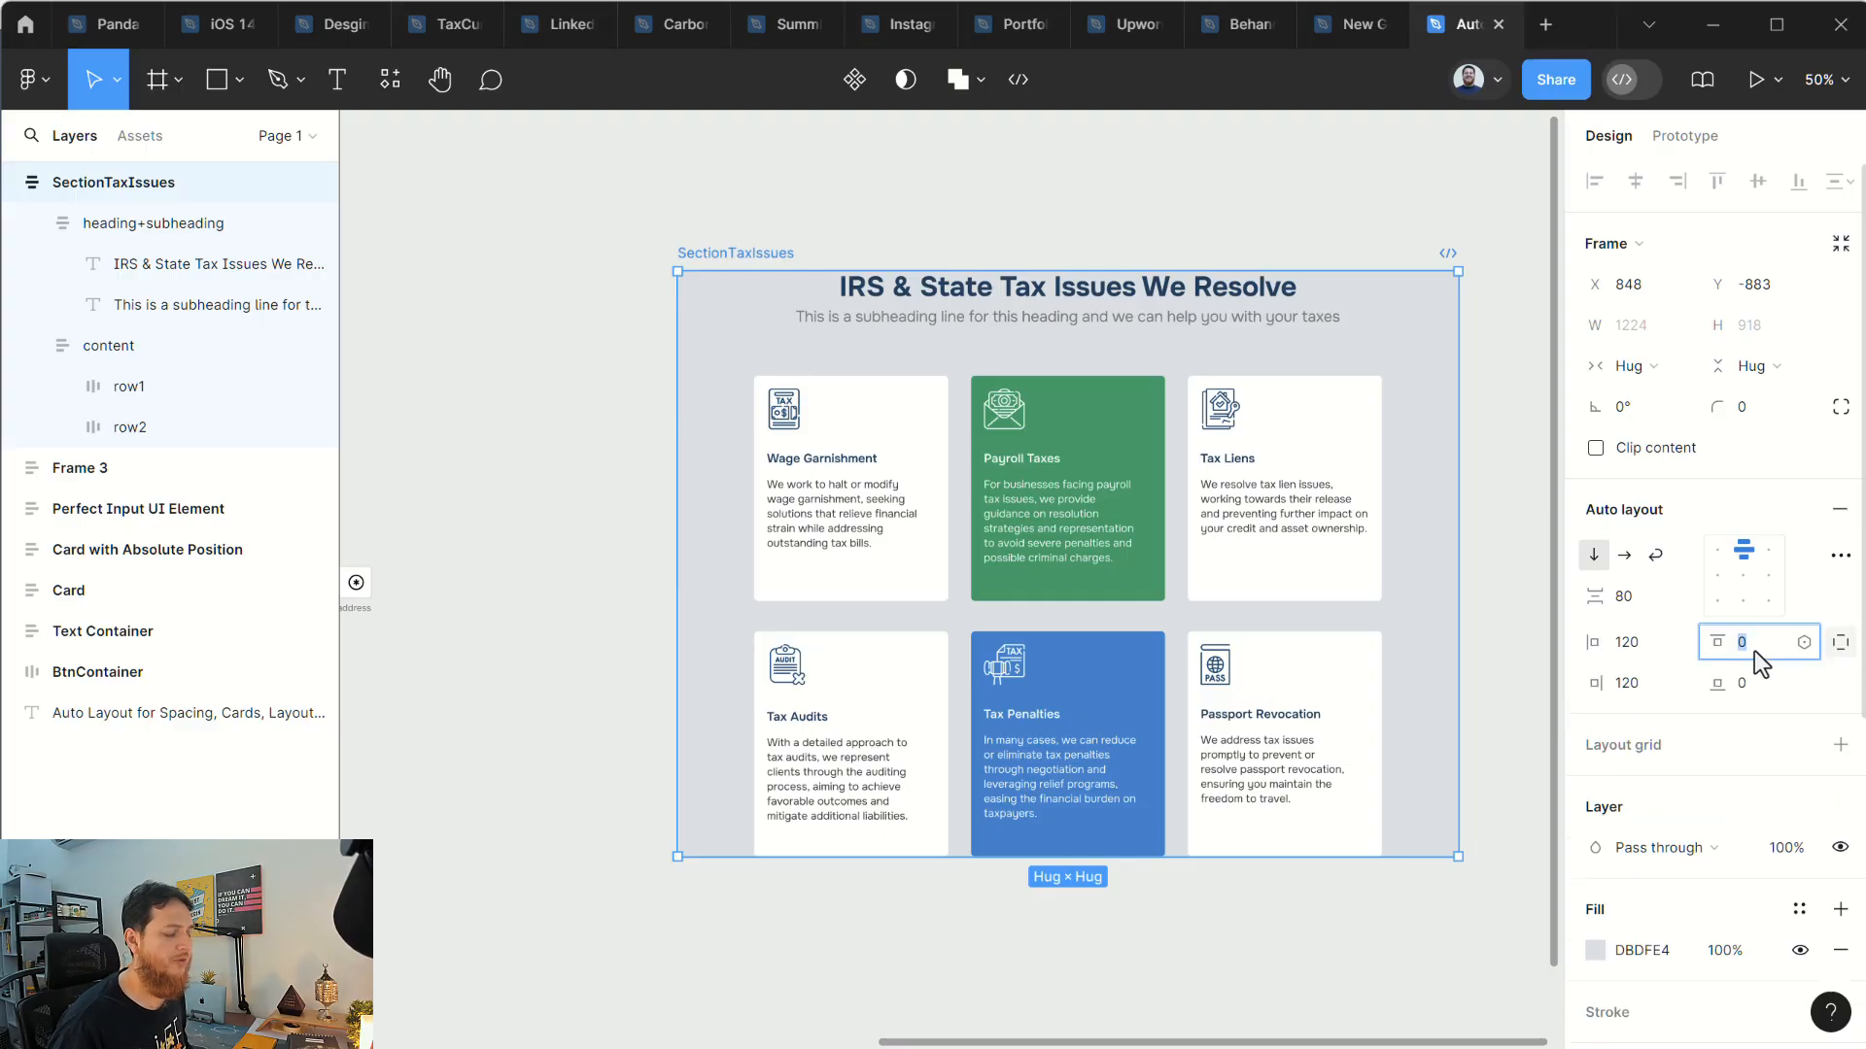
type("64")
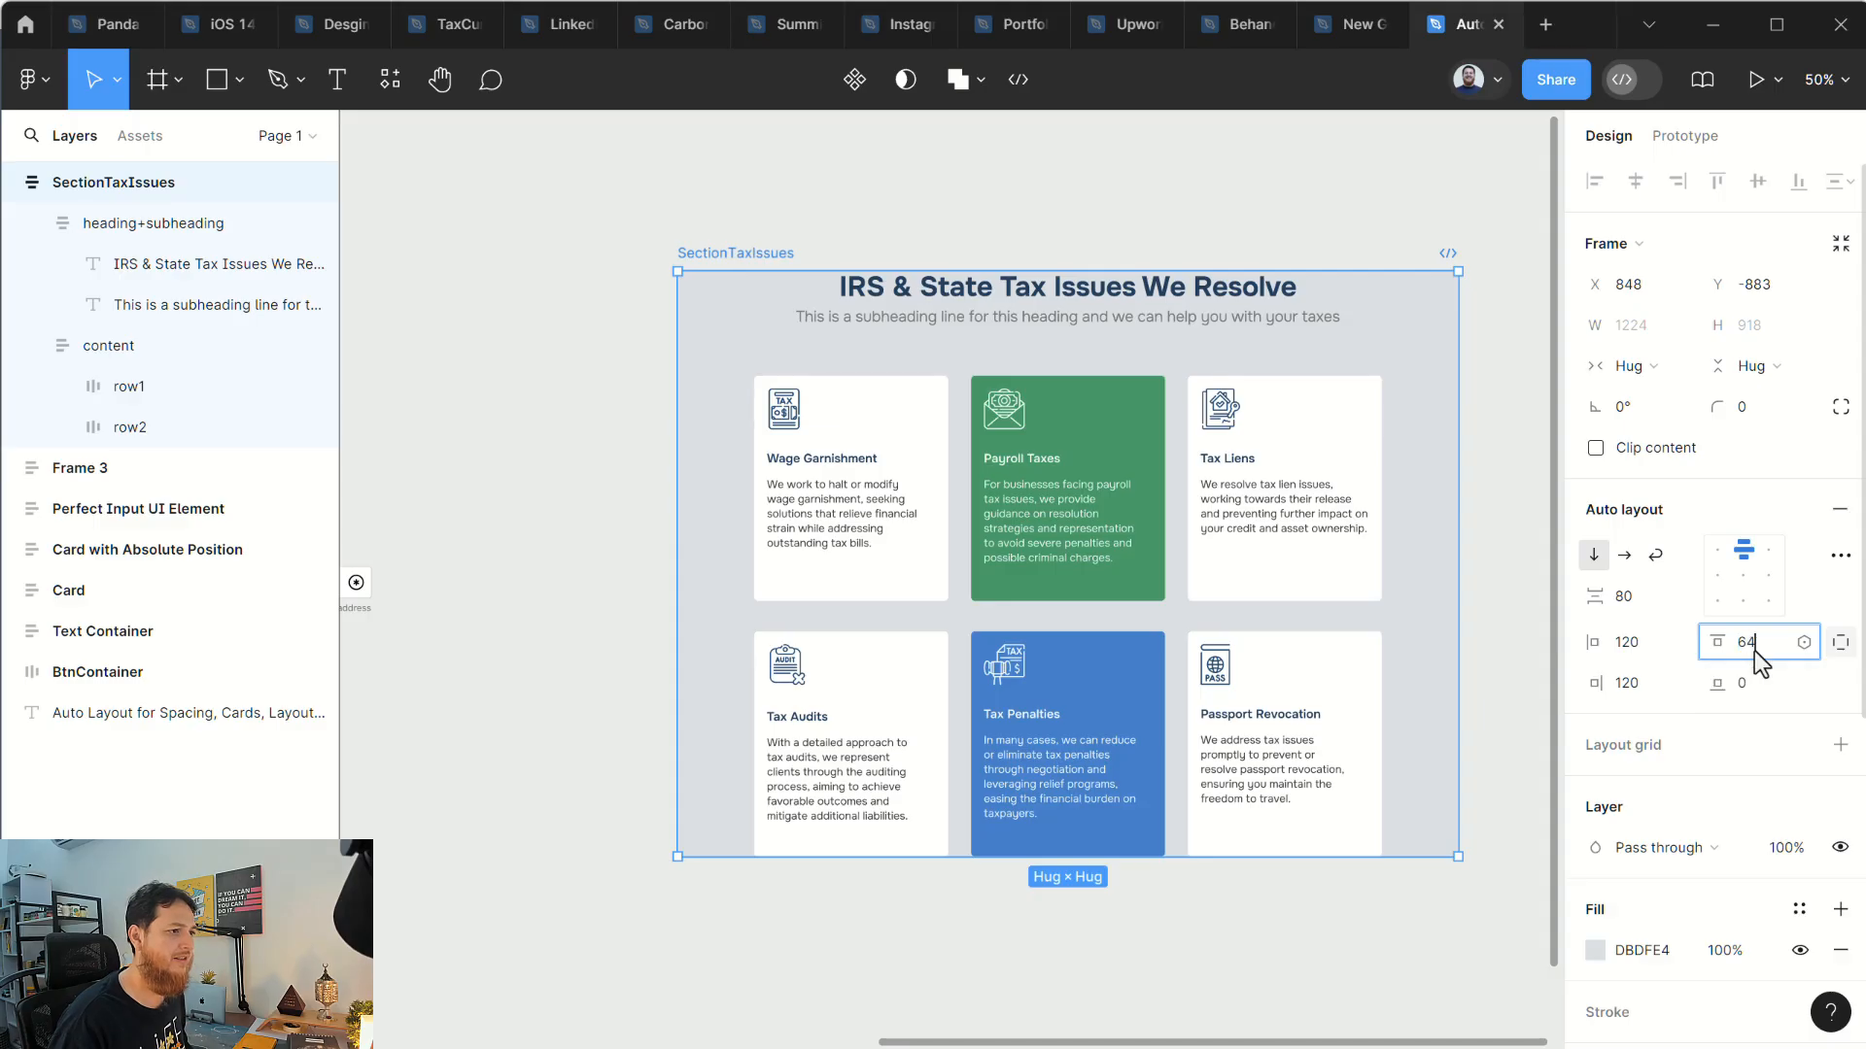
key("Return")
left_click(1753, 651)
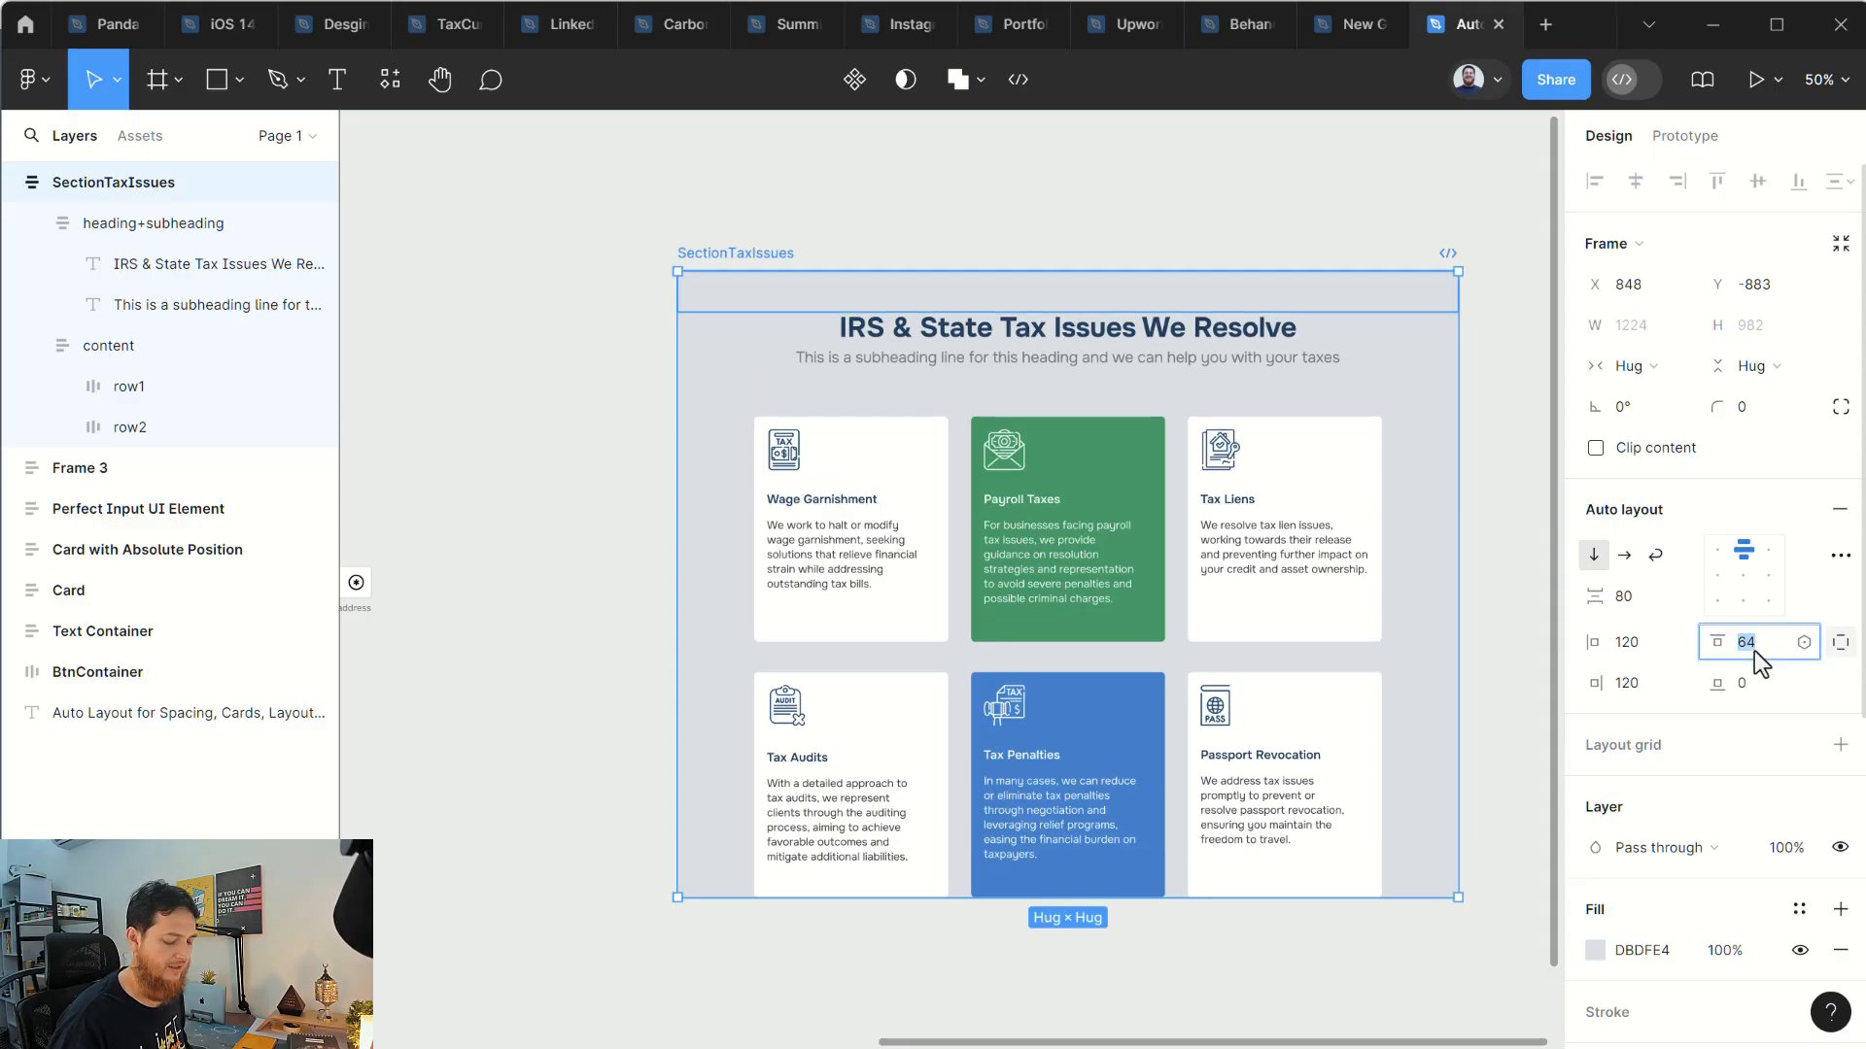
left_click(1758, 670)
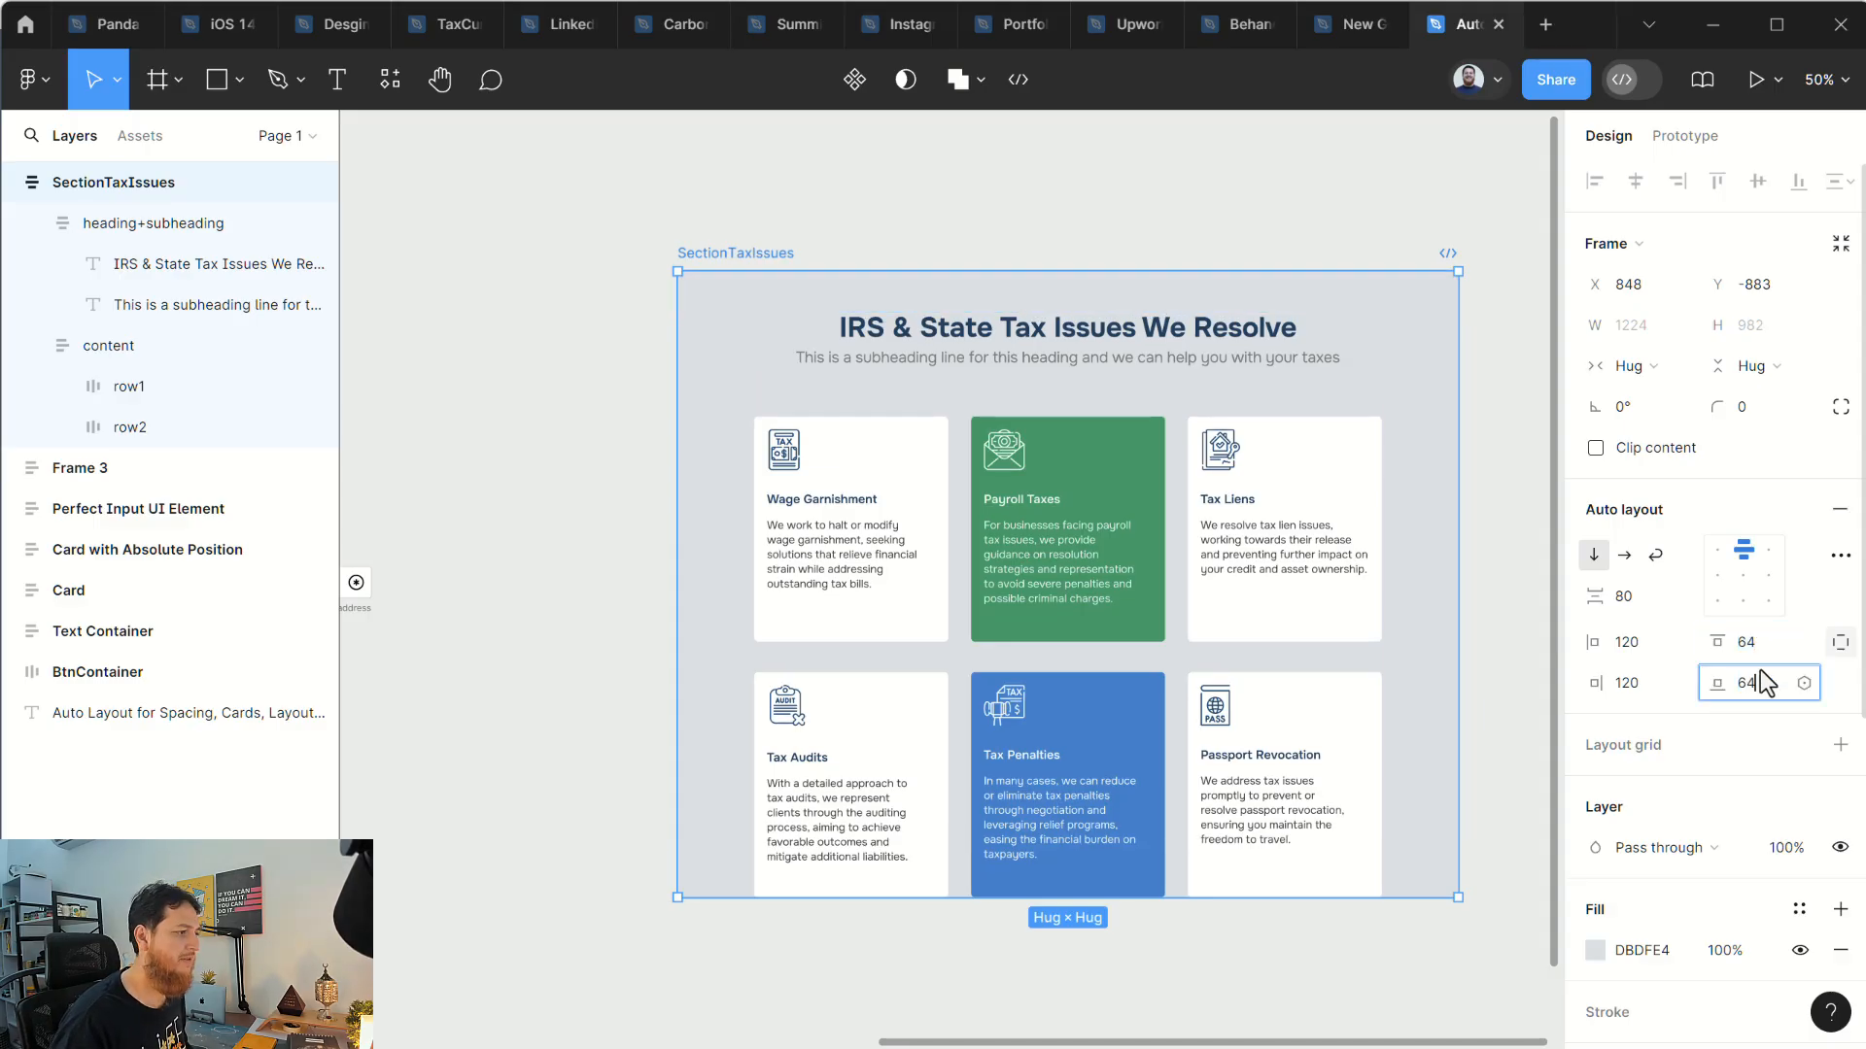
type("64")
key("Return")
Step: Set both the top and bottom padding of the SectionTaxIssues frame to 80
left_click(1759, 657)
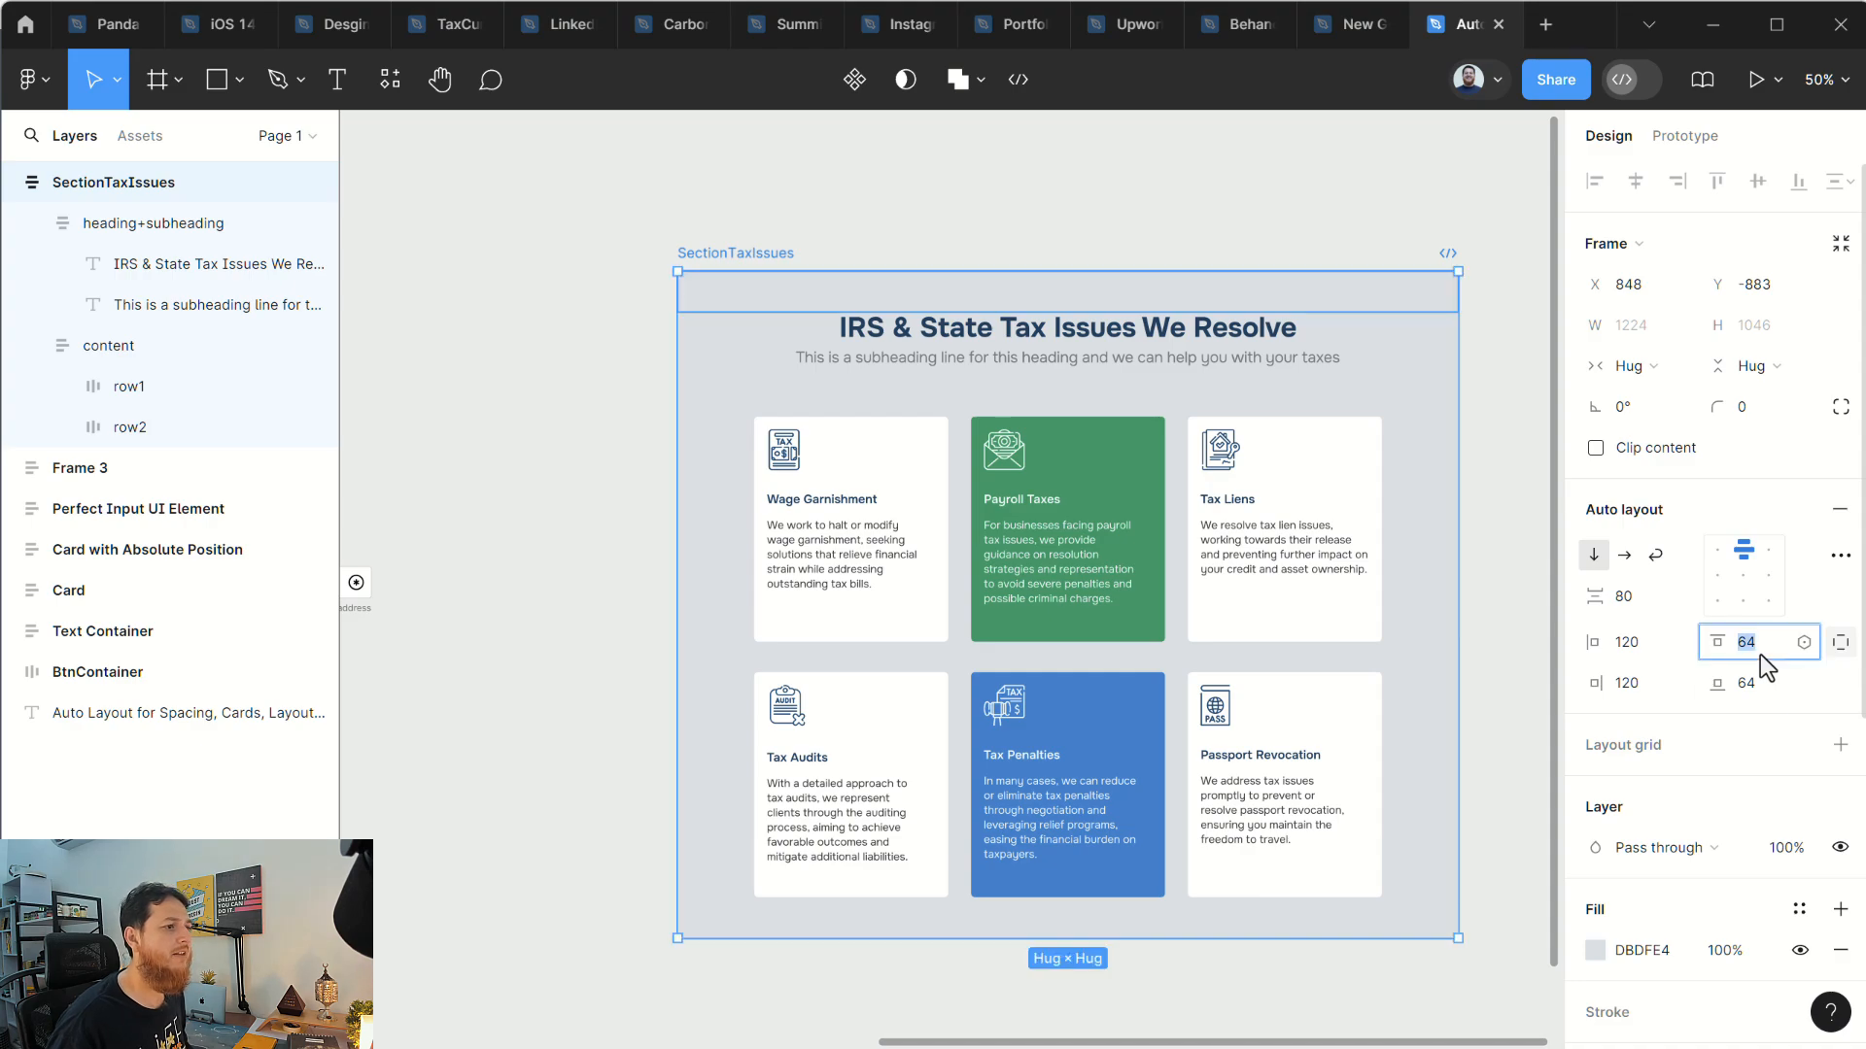
type("80")
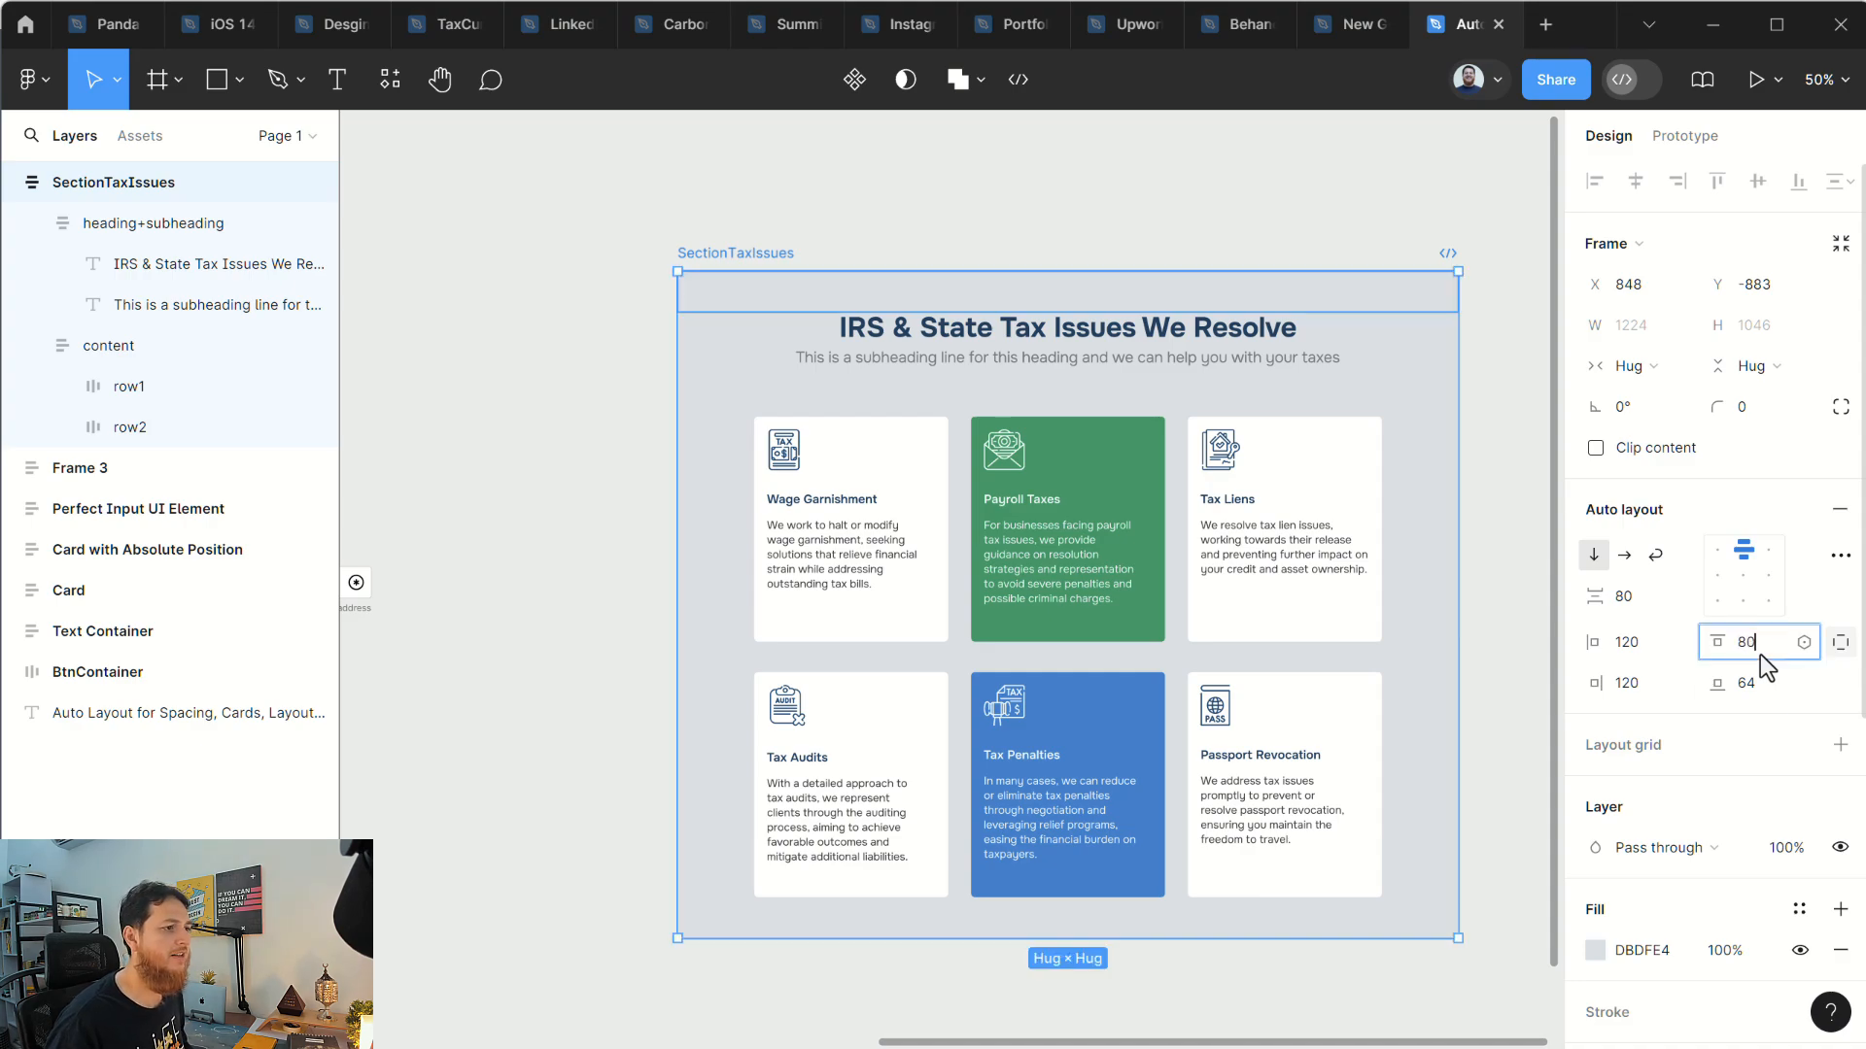
left_click(1758, 674)
type("80")
key("Return")
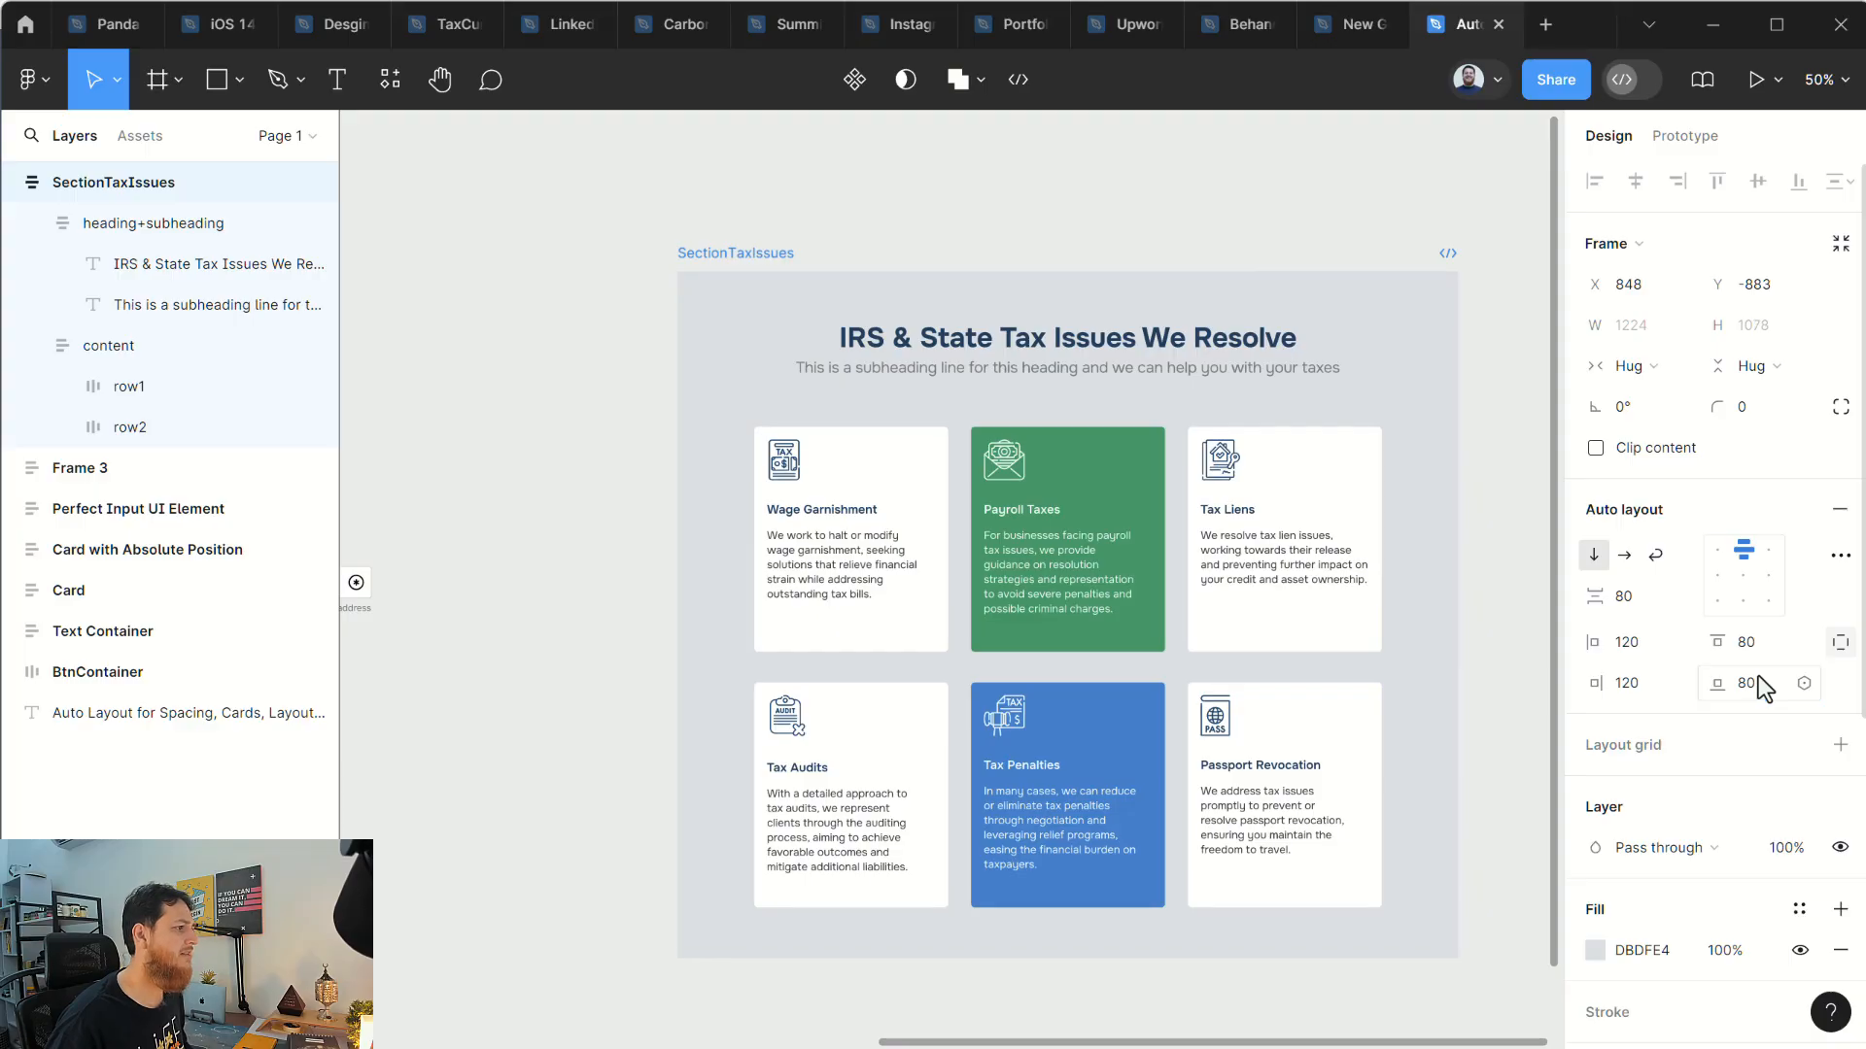
left_click(645, 583)
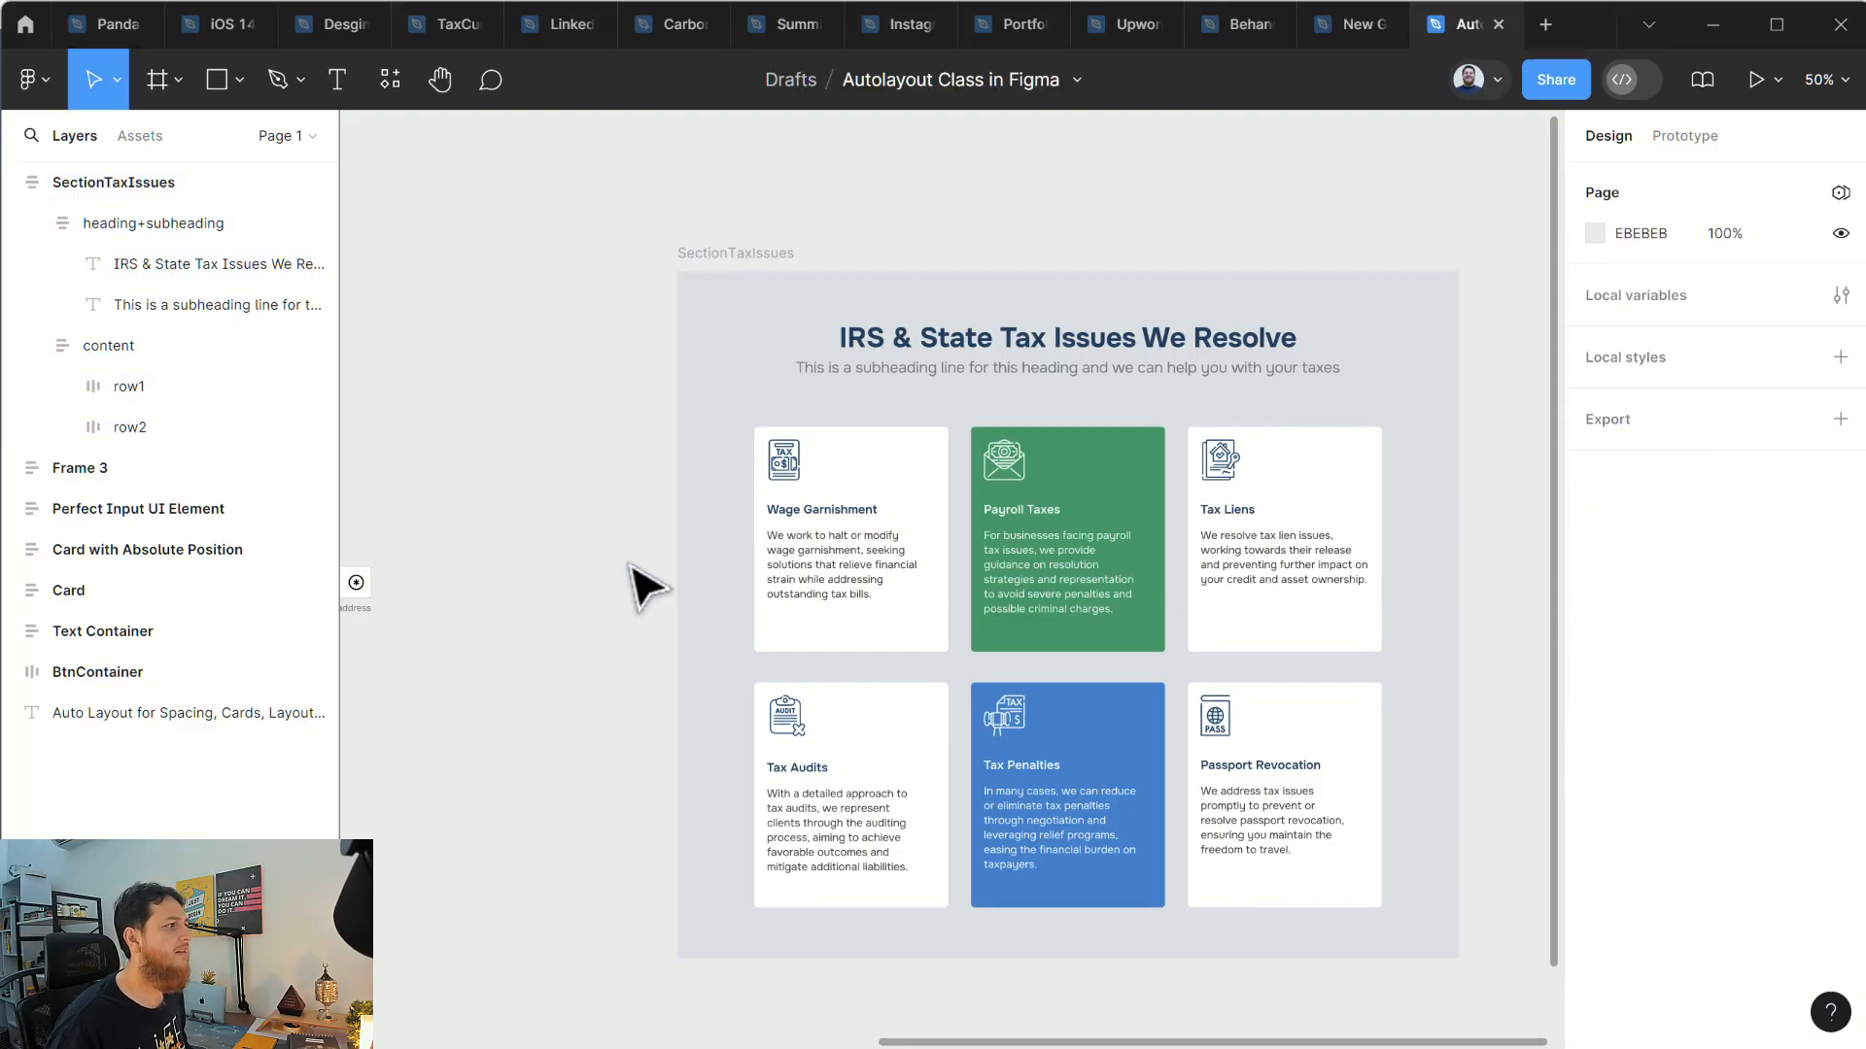
Step: Move the SectionTaxIssues frame on the canvas to about X 682, Y -897
left_click(770, 279)
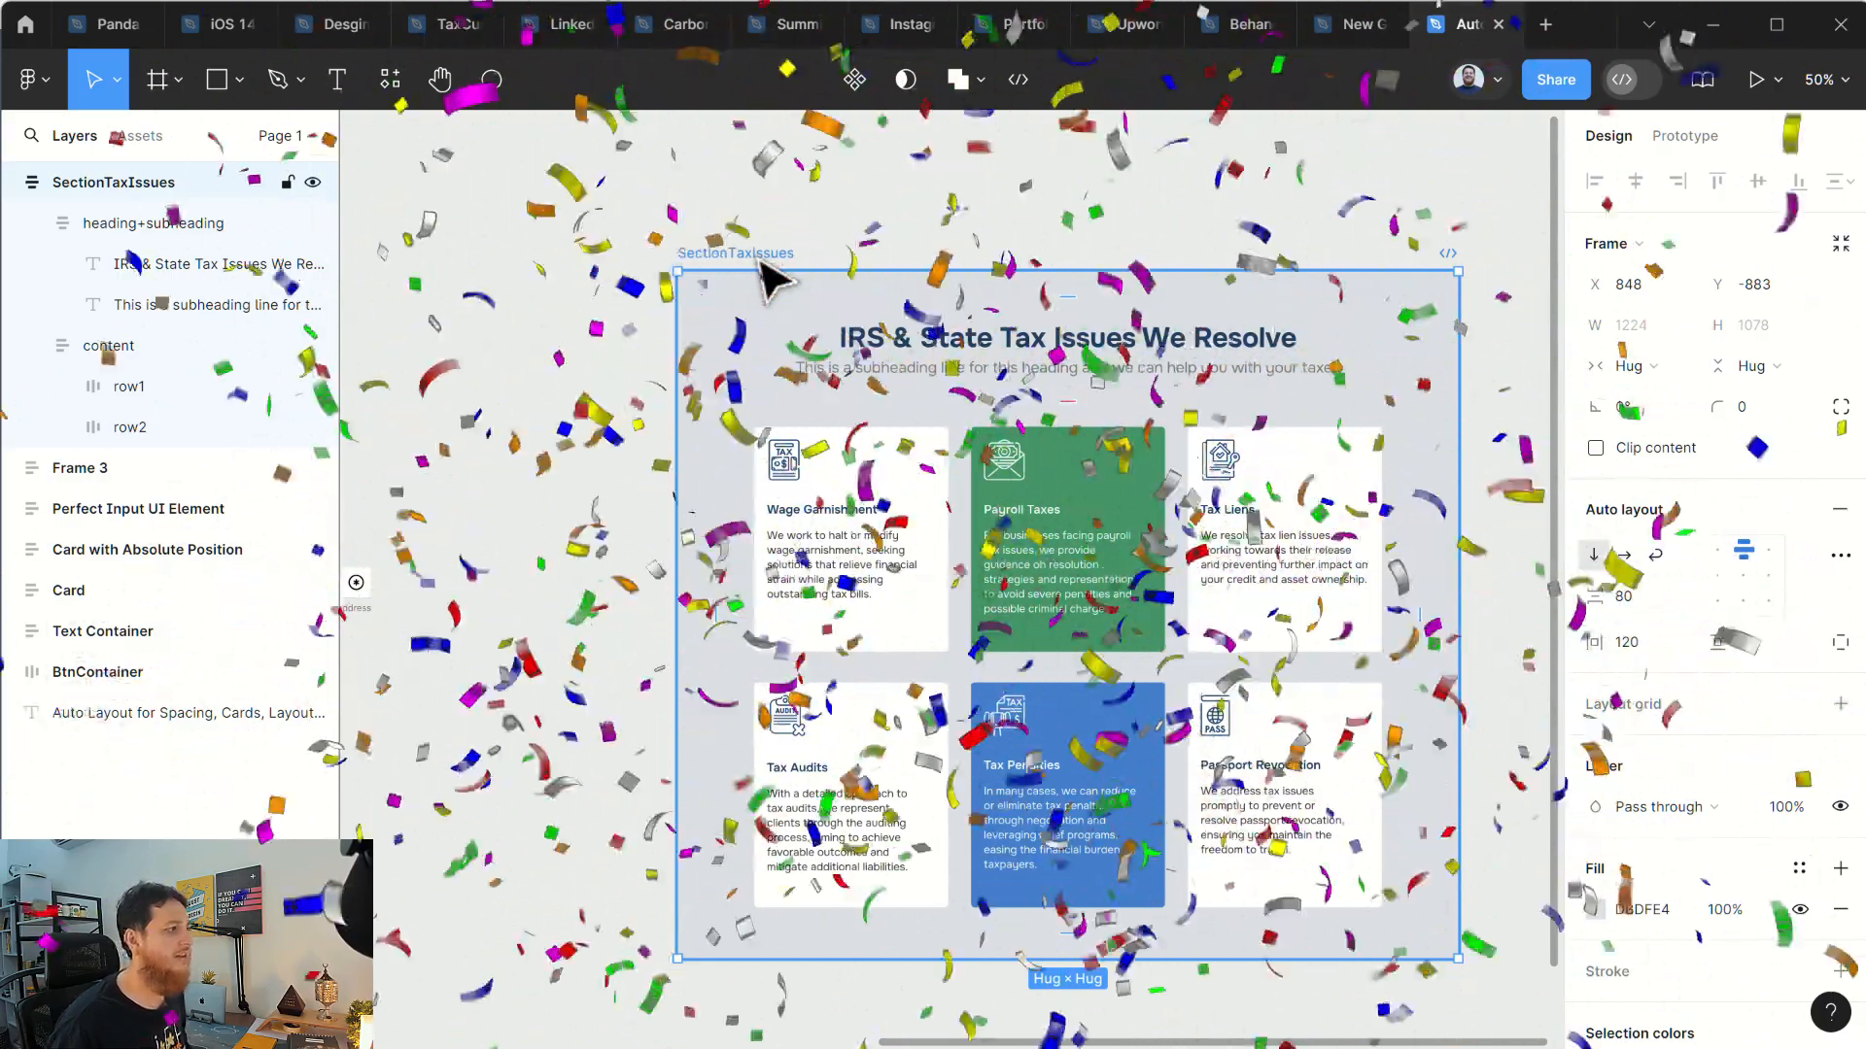
left_click_drag(767, 277, 652, 248)
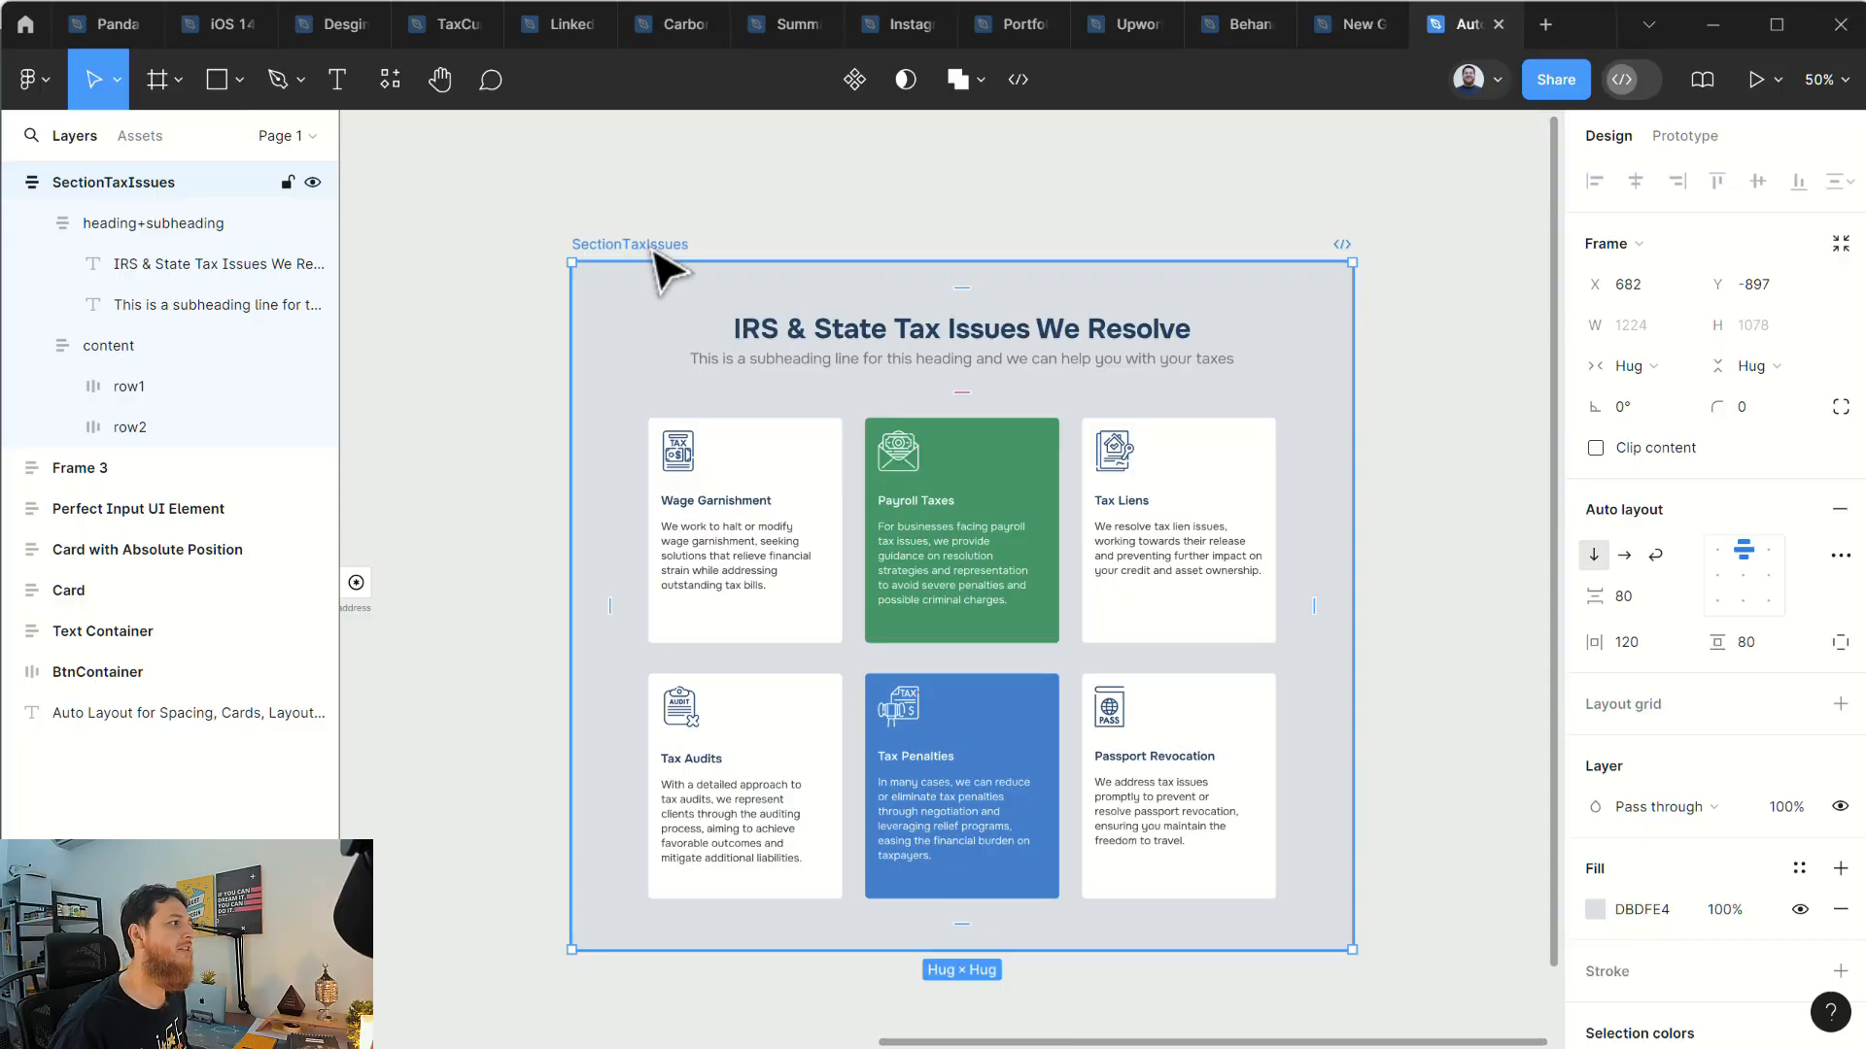
left_click(492, 282)
Step: Reduce the vertical gap between the heading group and the cards in the SectionTaxIssues frame to 56
left_click(662, 266)
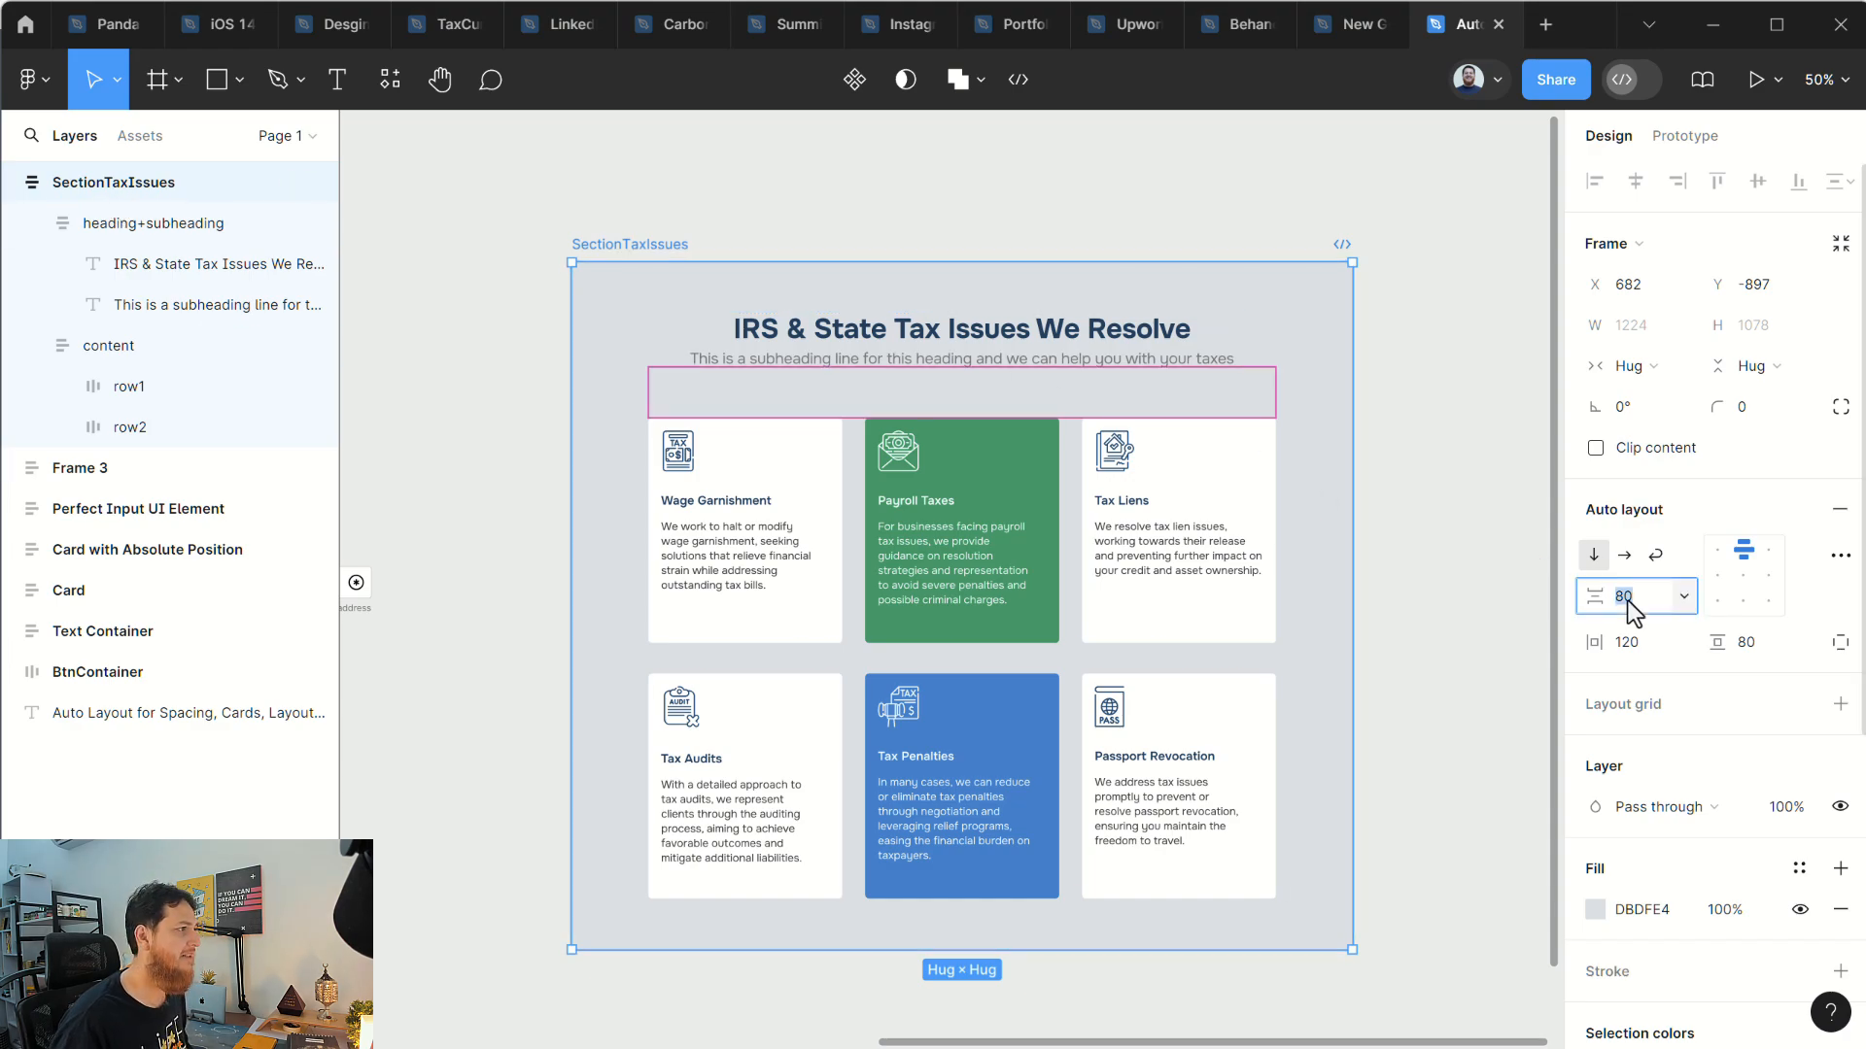
key("Return")
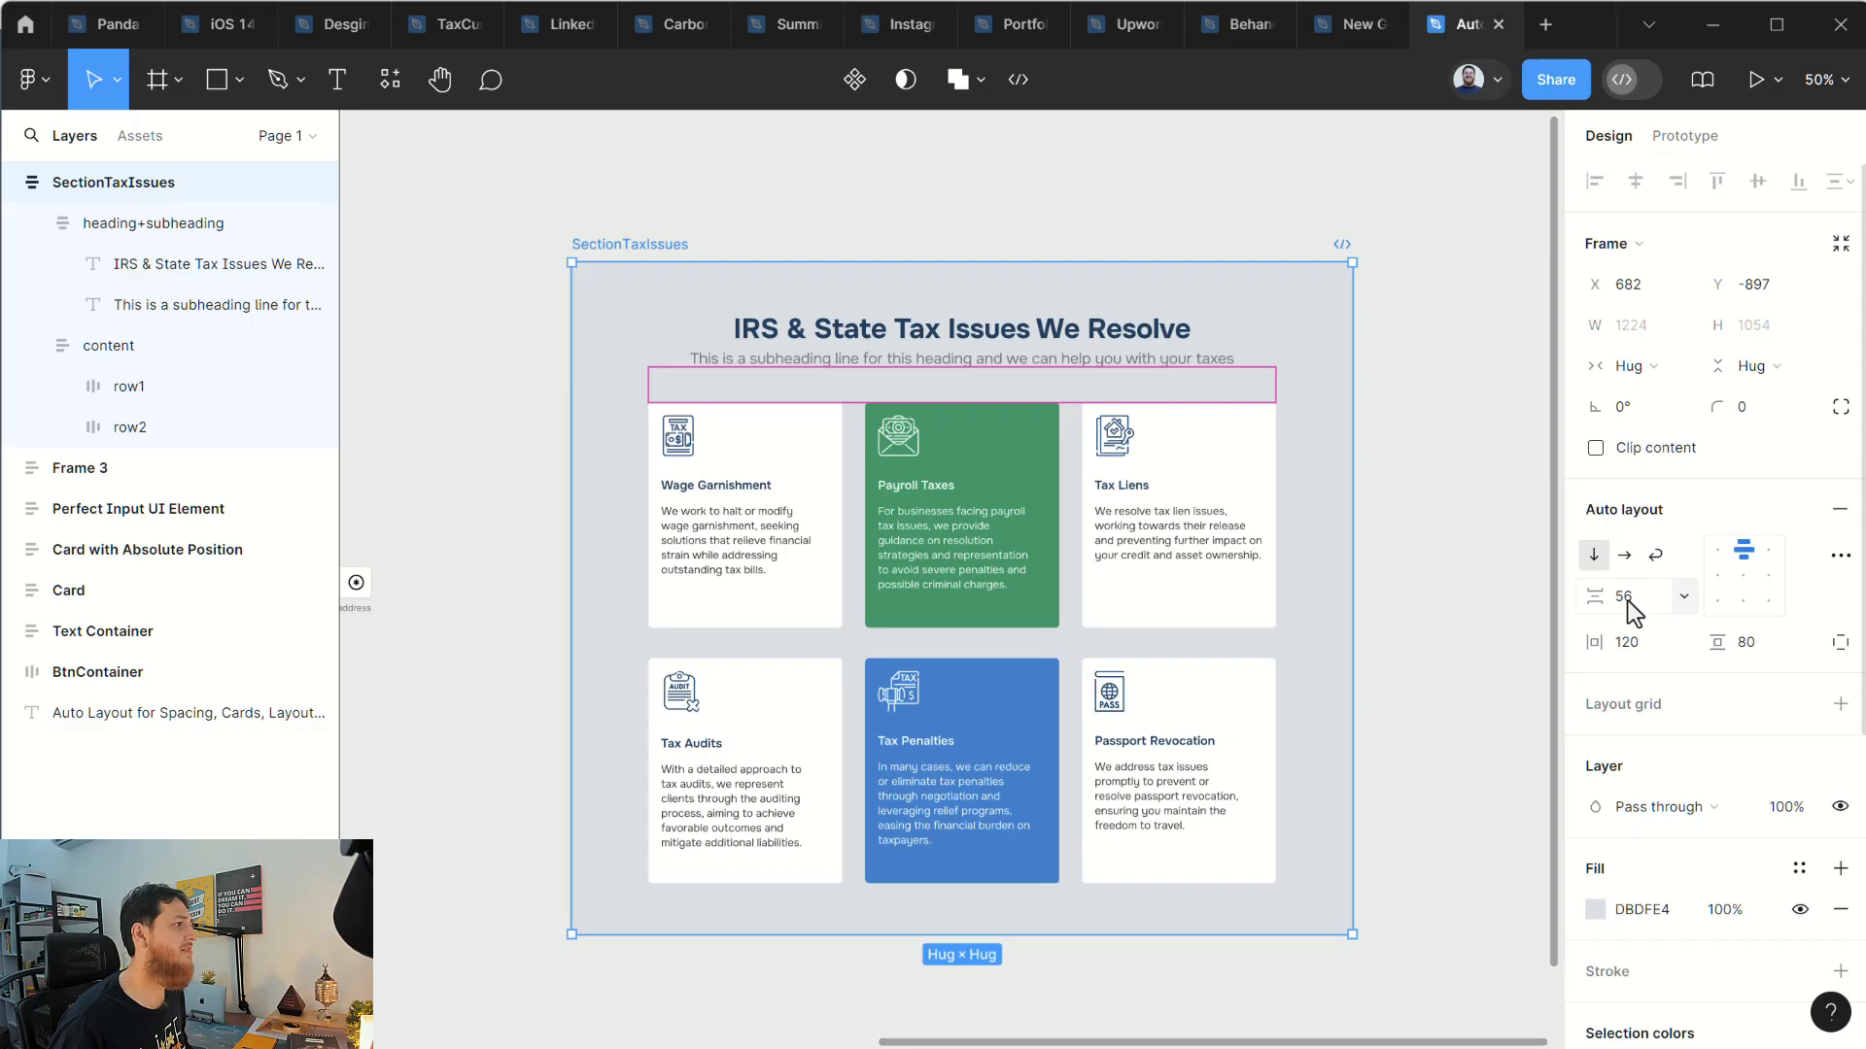
left_click(453, 542)
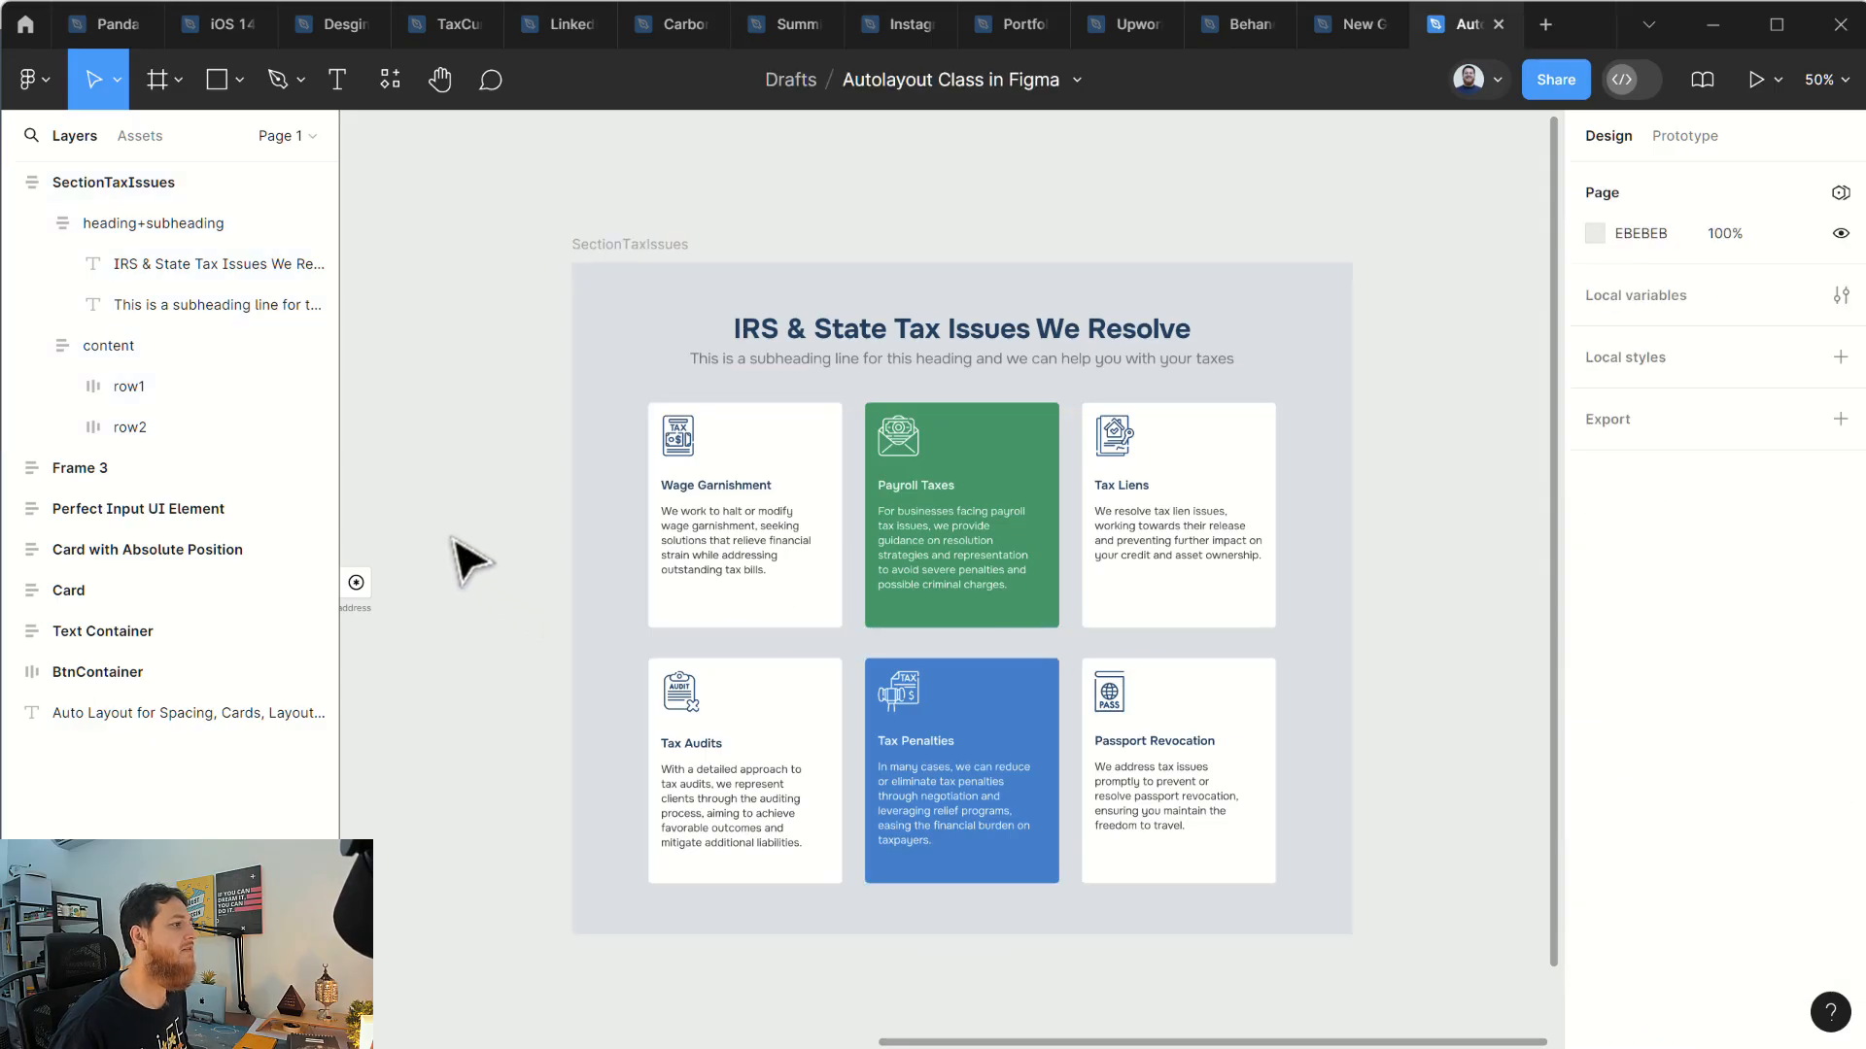
left_click(618, 247)
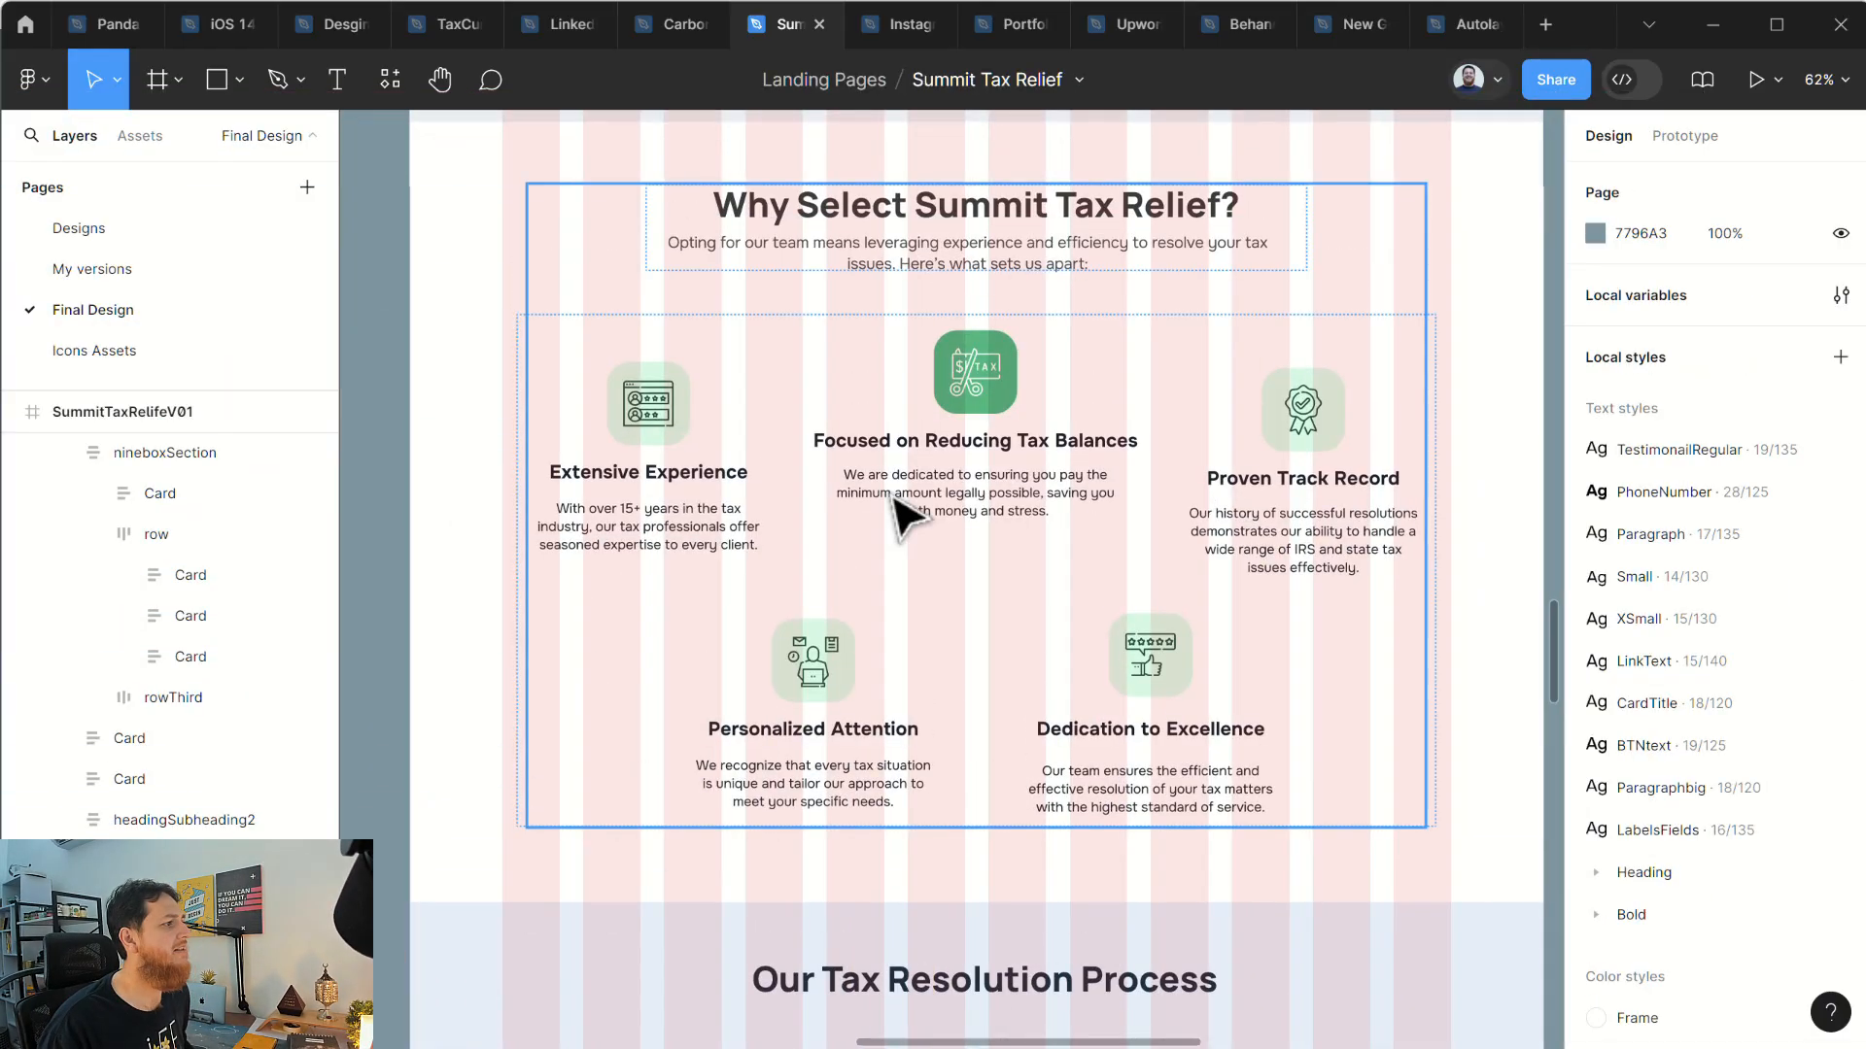
Step: Try to wrap the three upper cards of the Why Select Summit Tax Relief section in a shared auto layout frame, and undo it
left_click(972, 500)
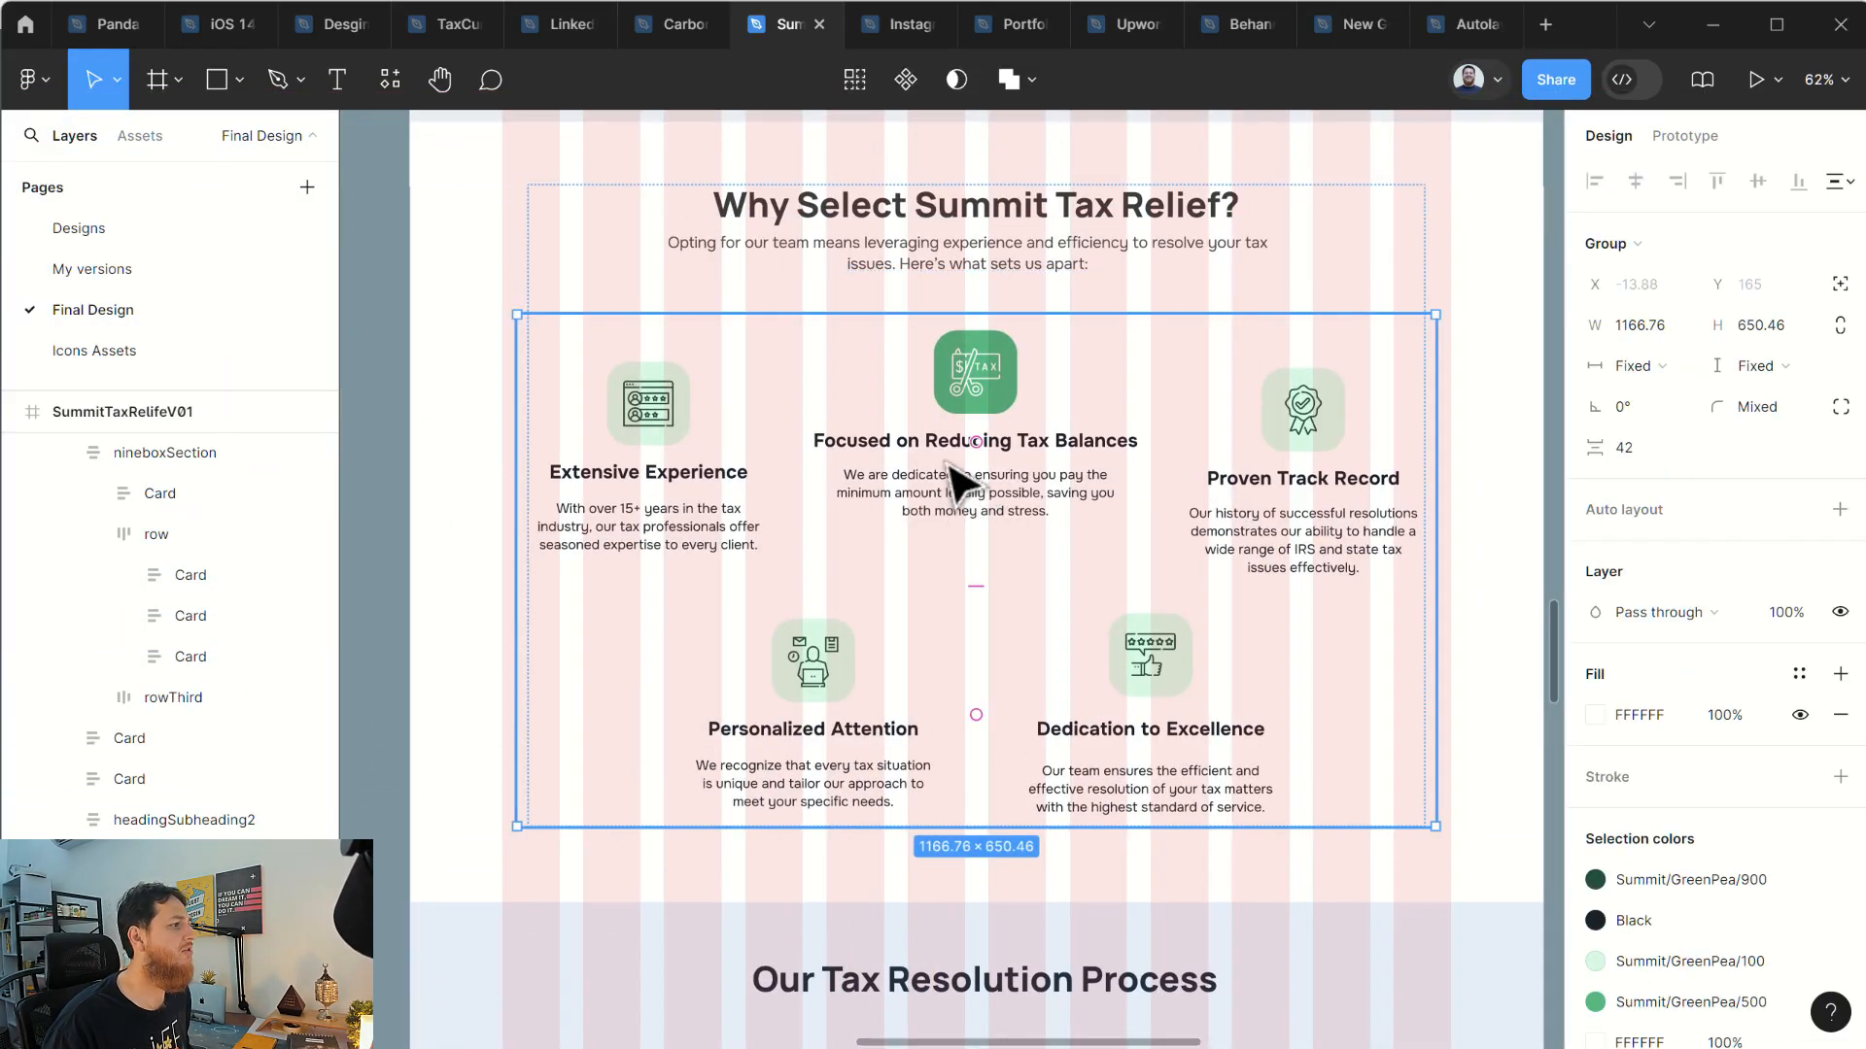
double_click(958, 481)
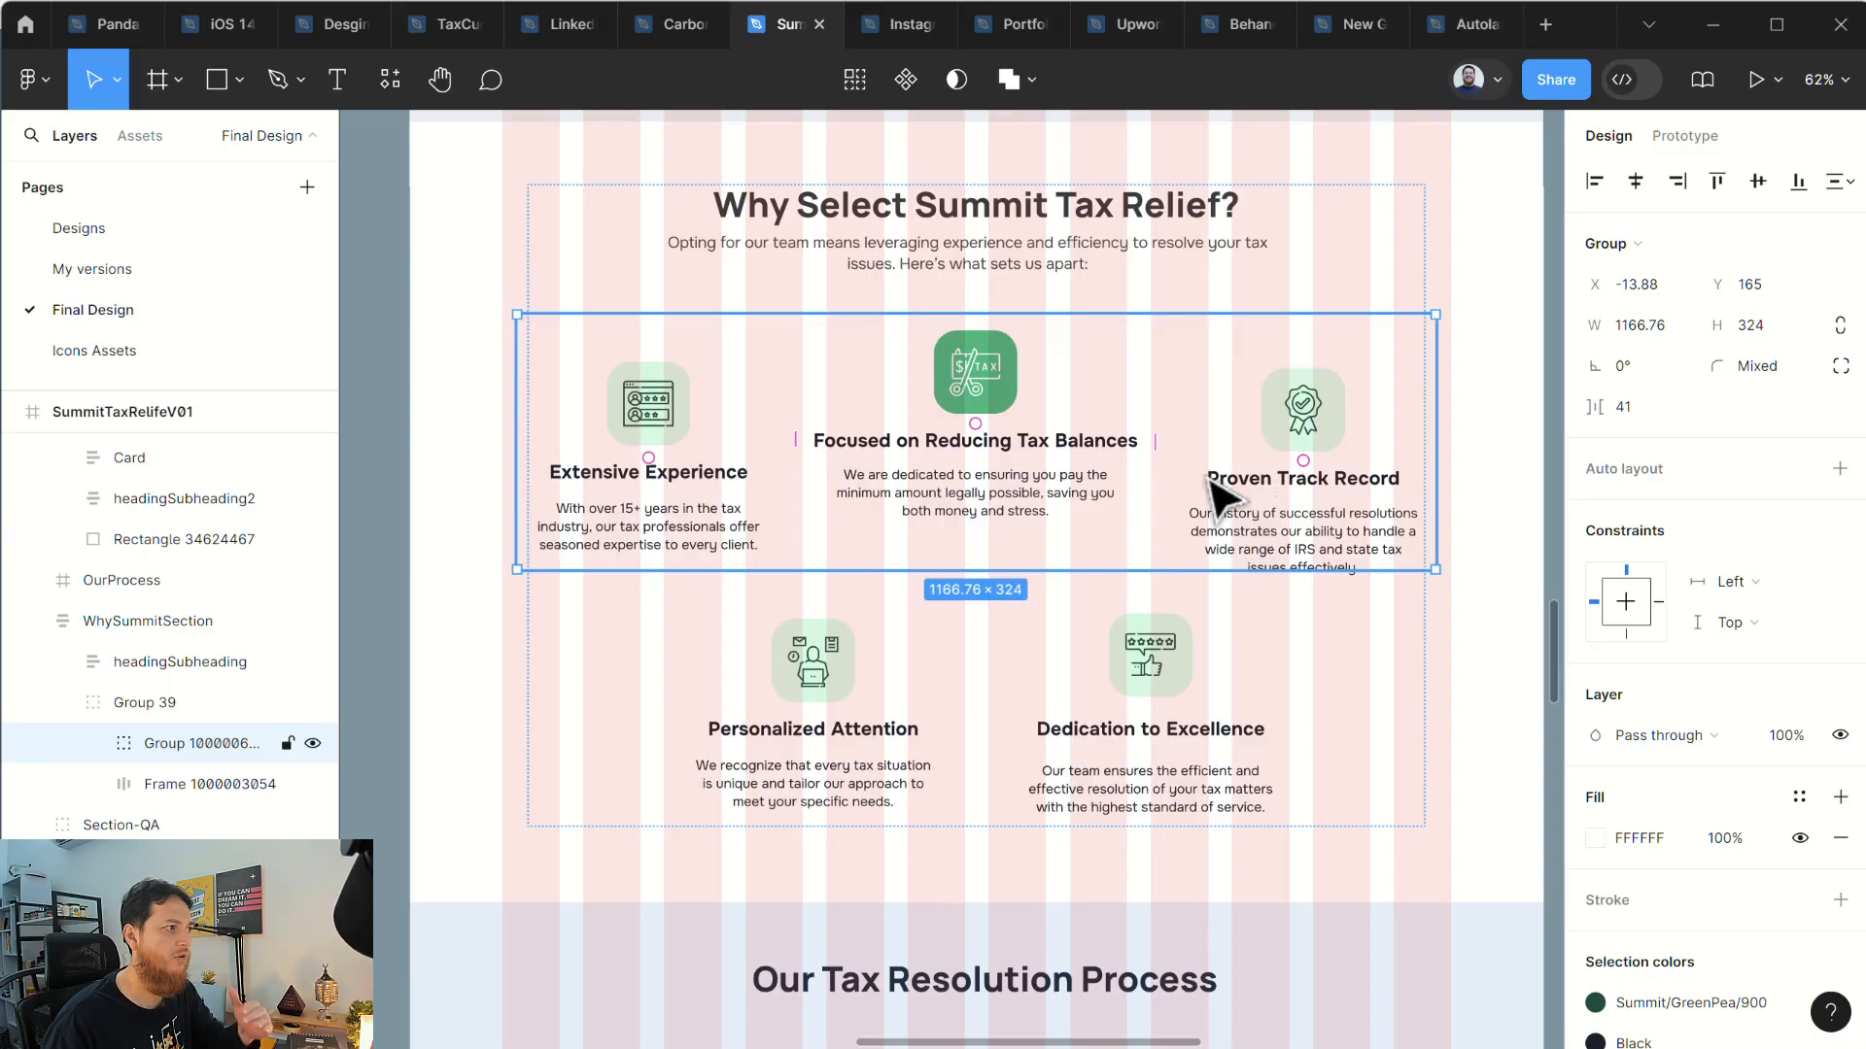
double_click(935, 452)
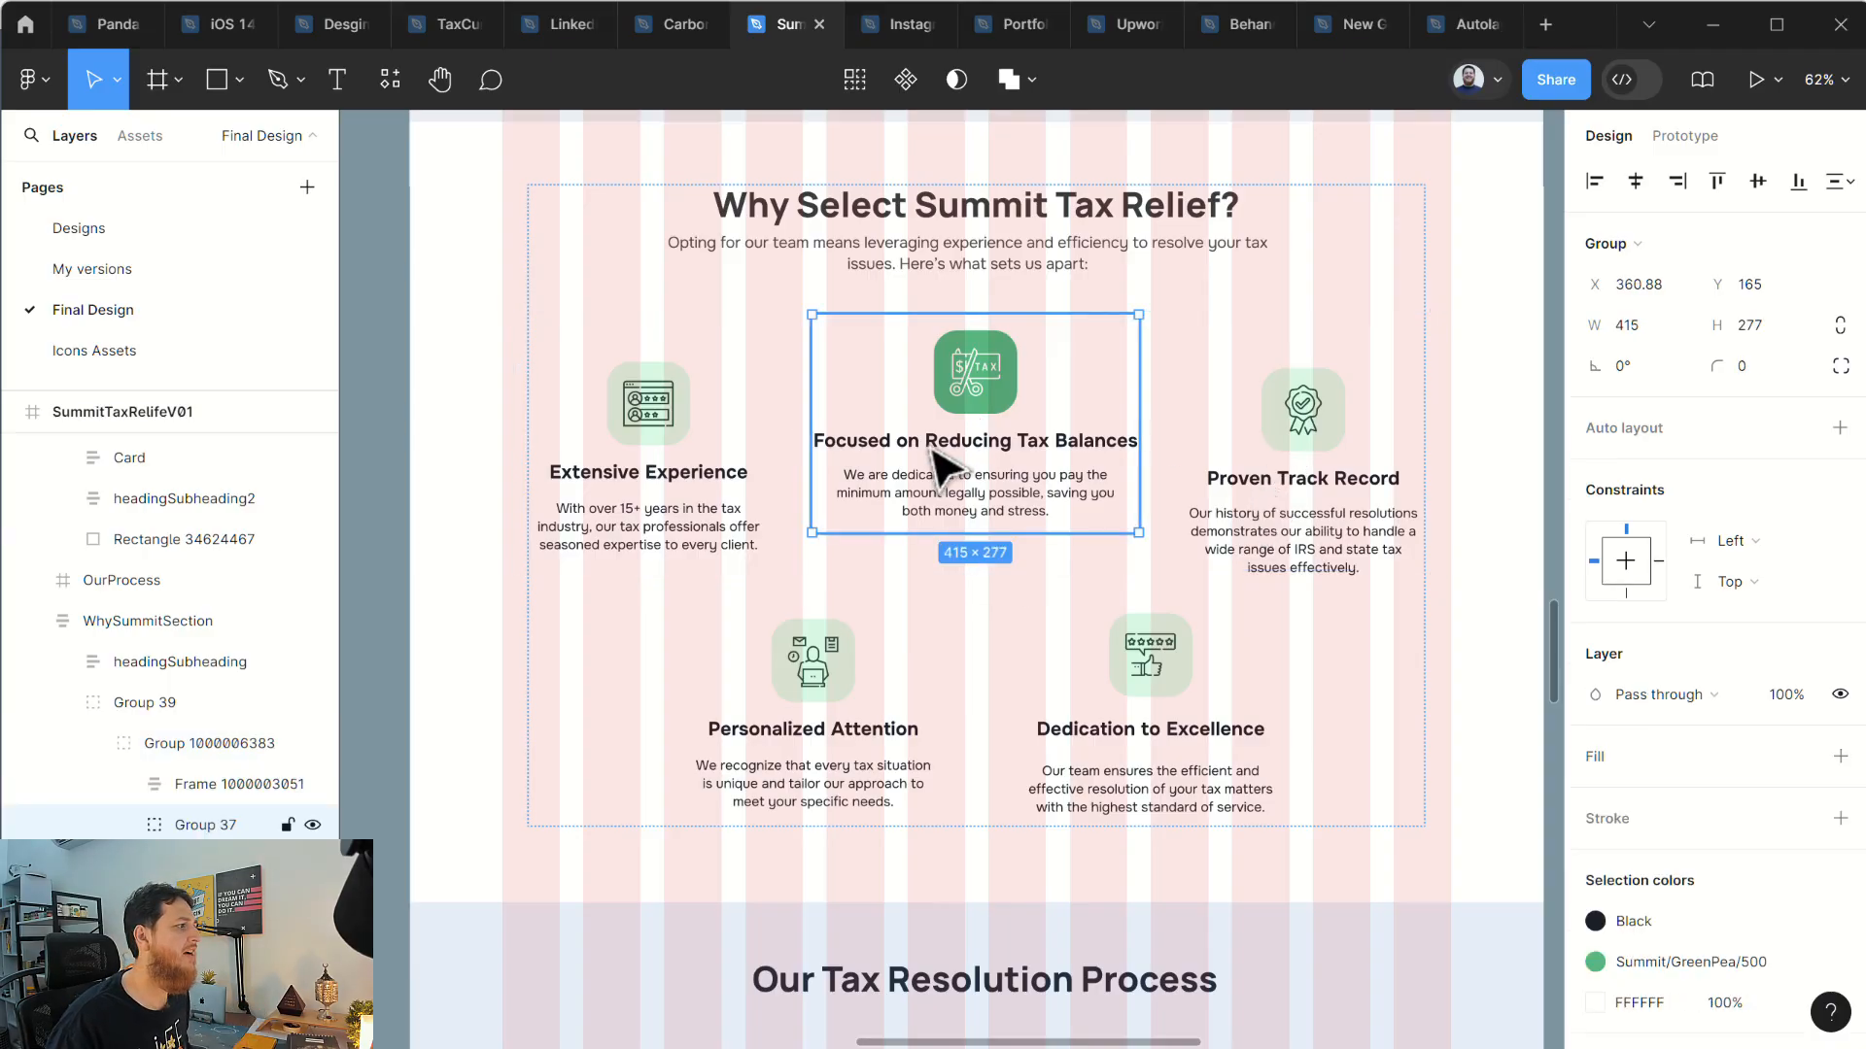
left_click(687, 471, "shift")
left_click(1385, 479, "shift")
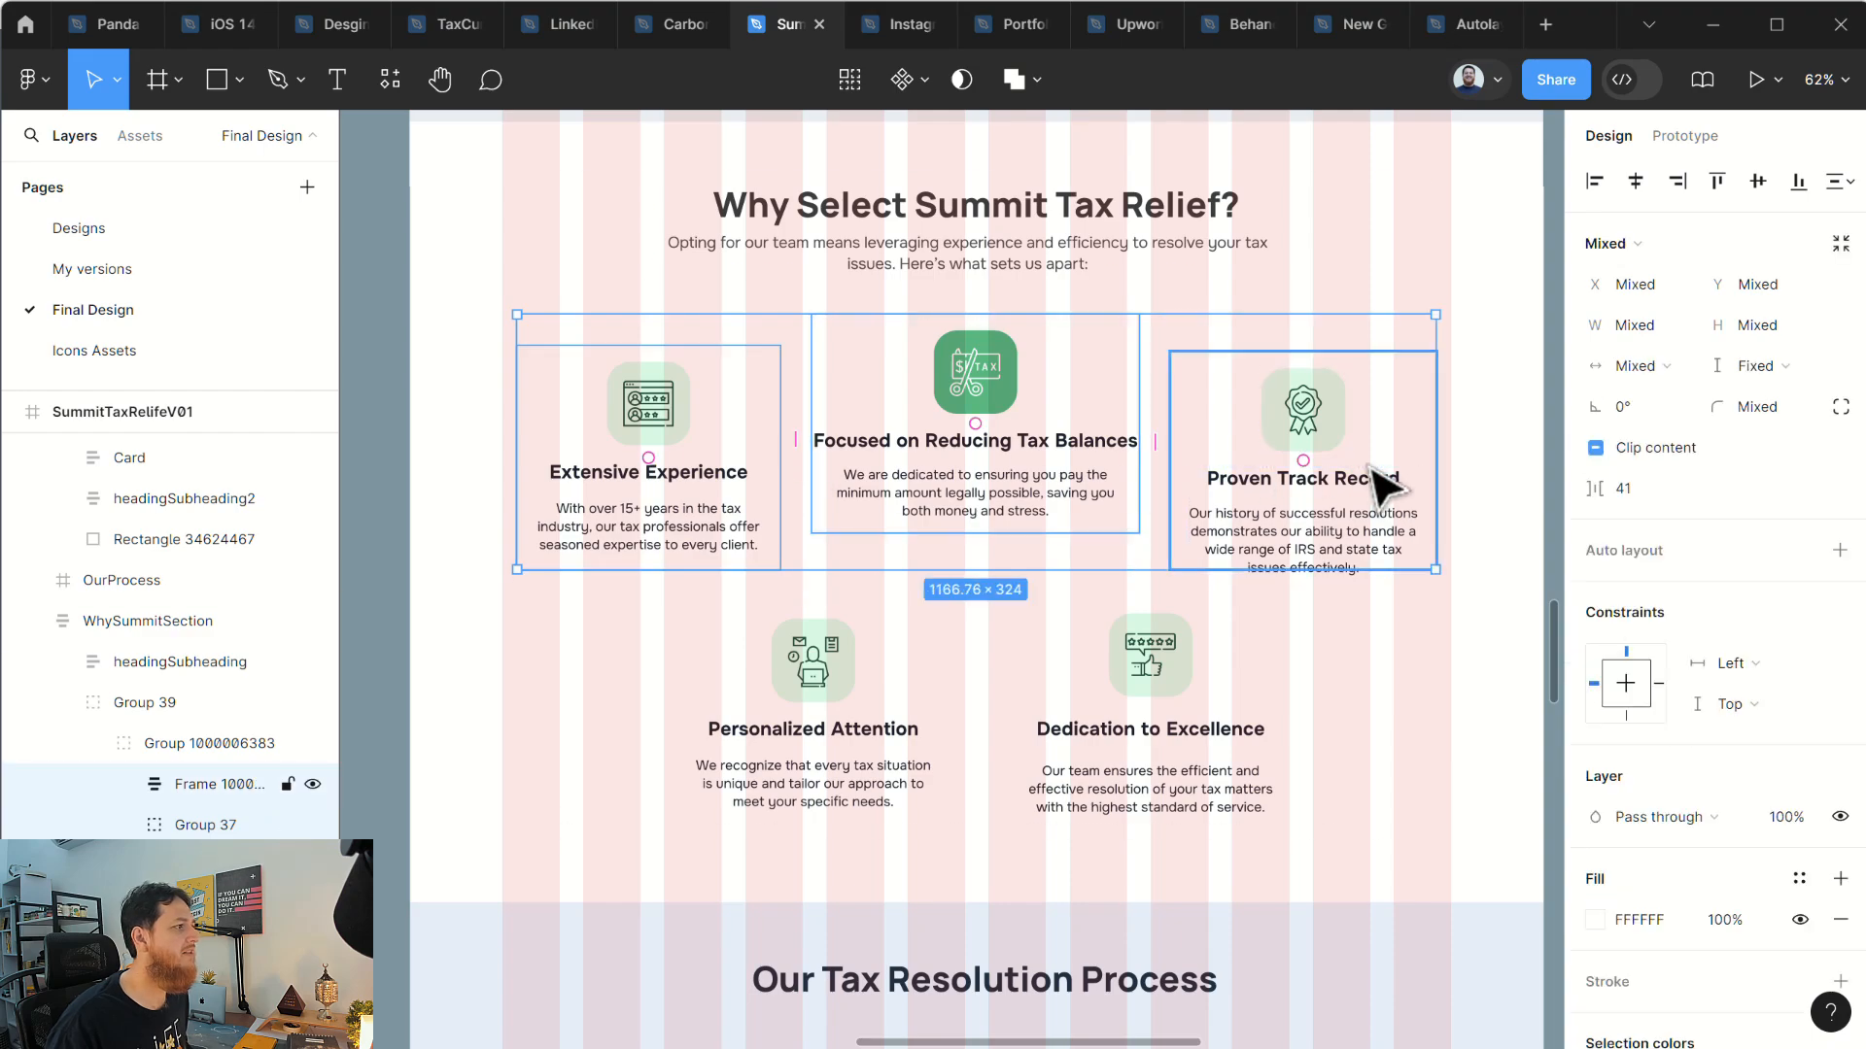
key("shift+a")
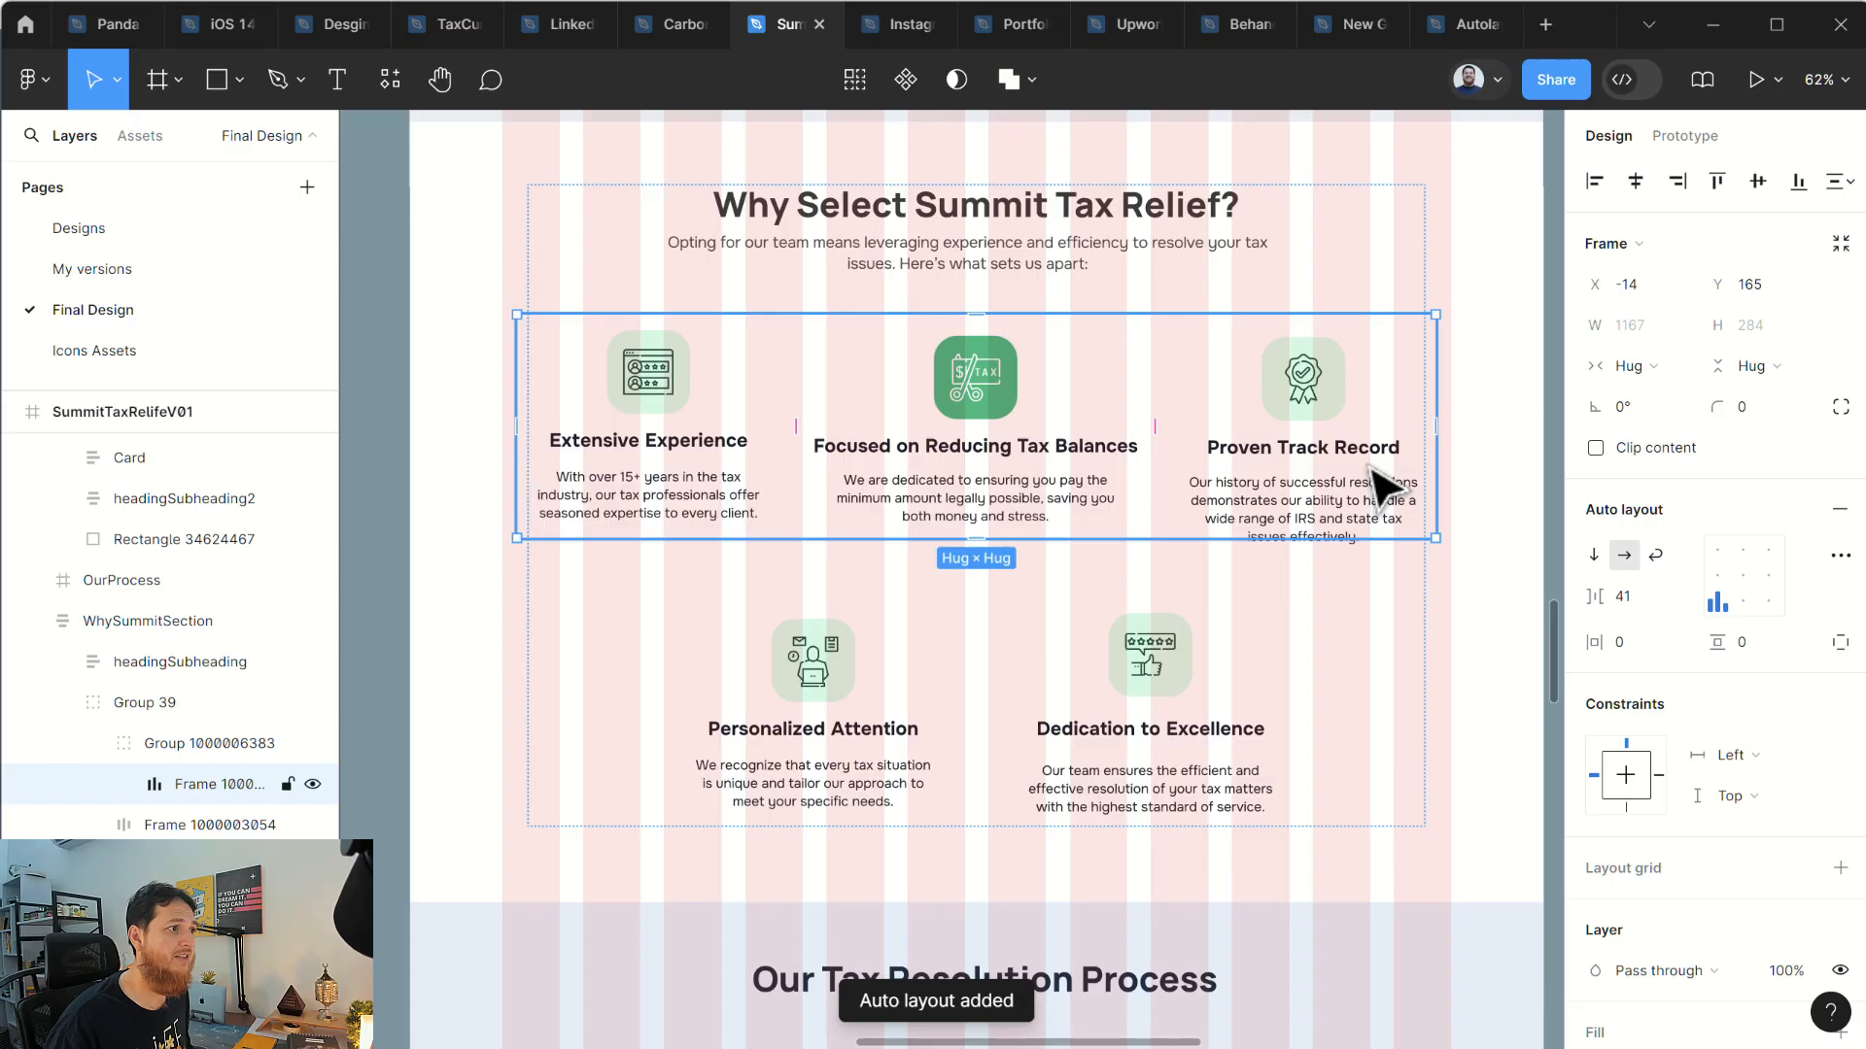
key("ctrl+z")
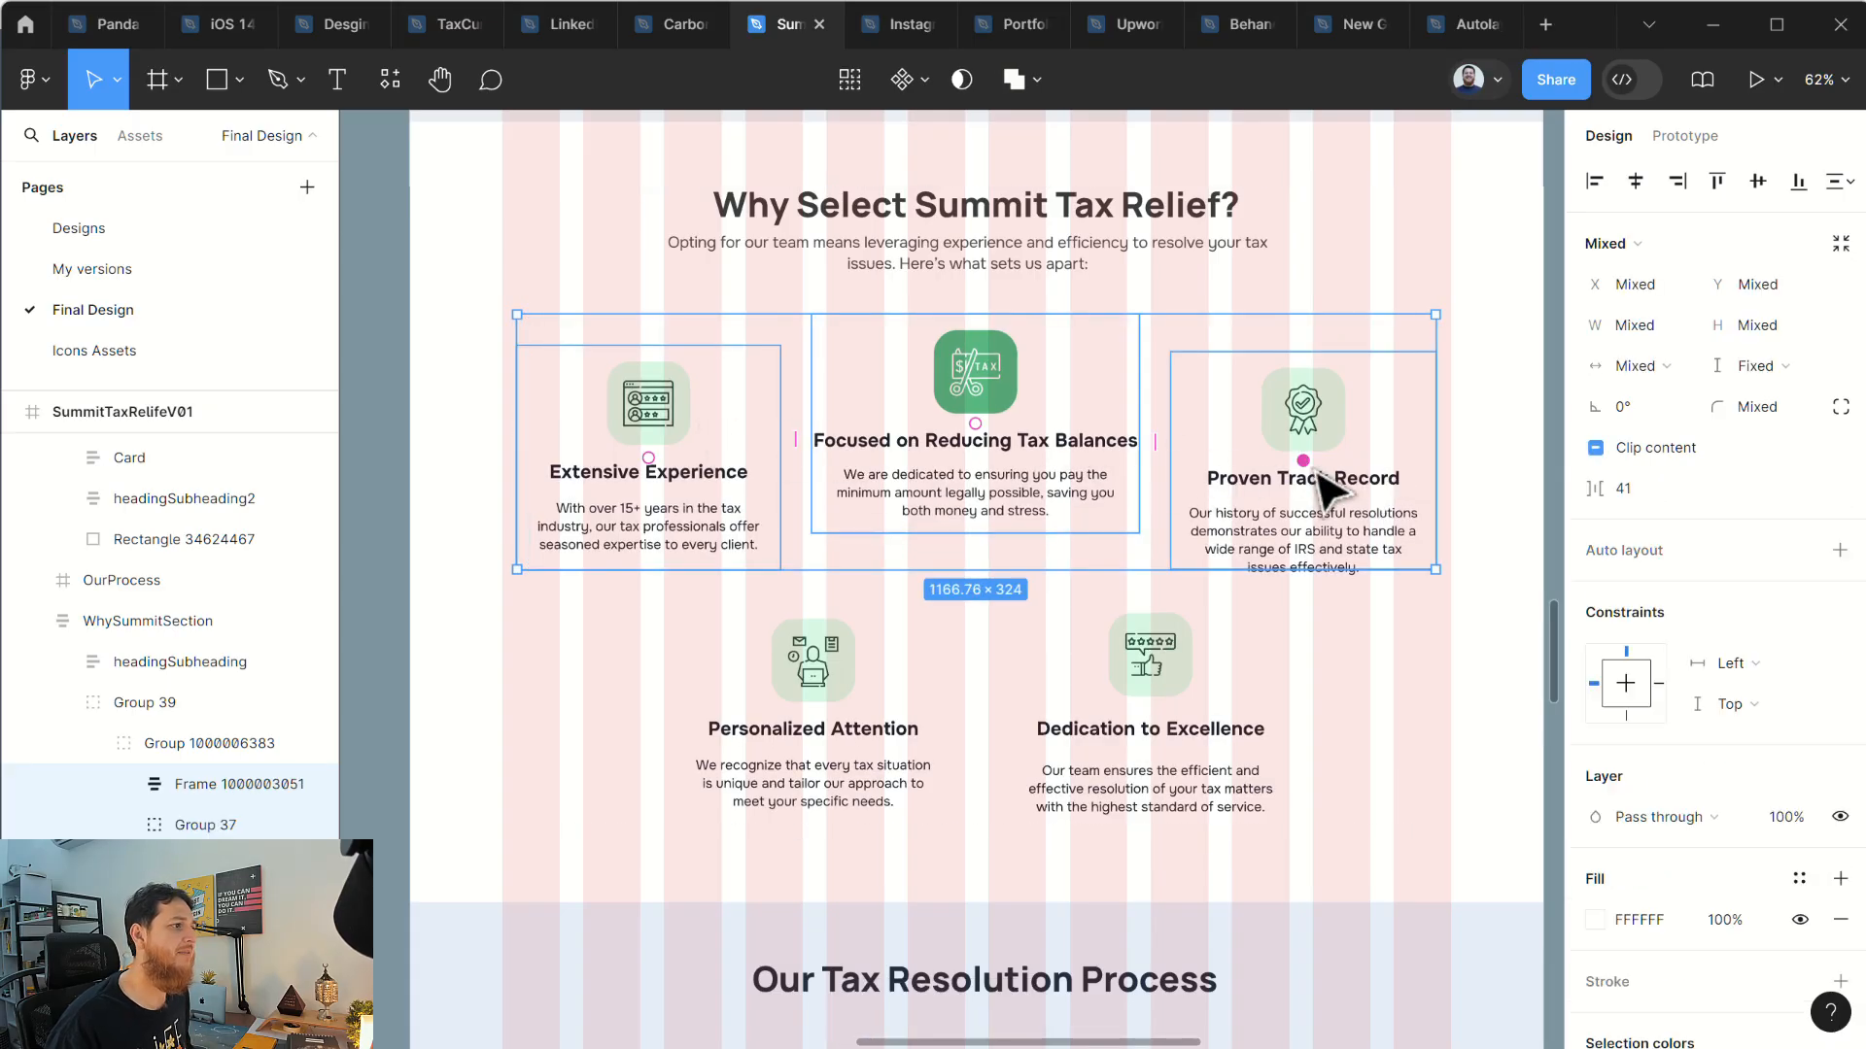
Step: Check the auto layout row holding the two lower cards, and hide the column layout grid on the landing page
left_click(848, 686)
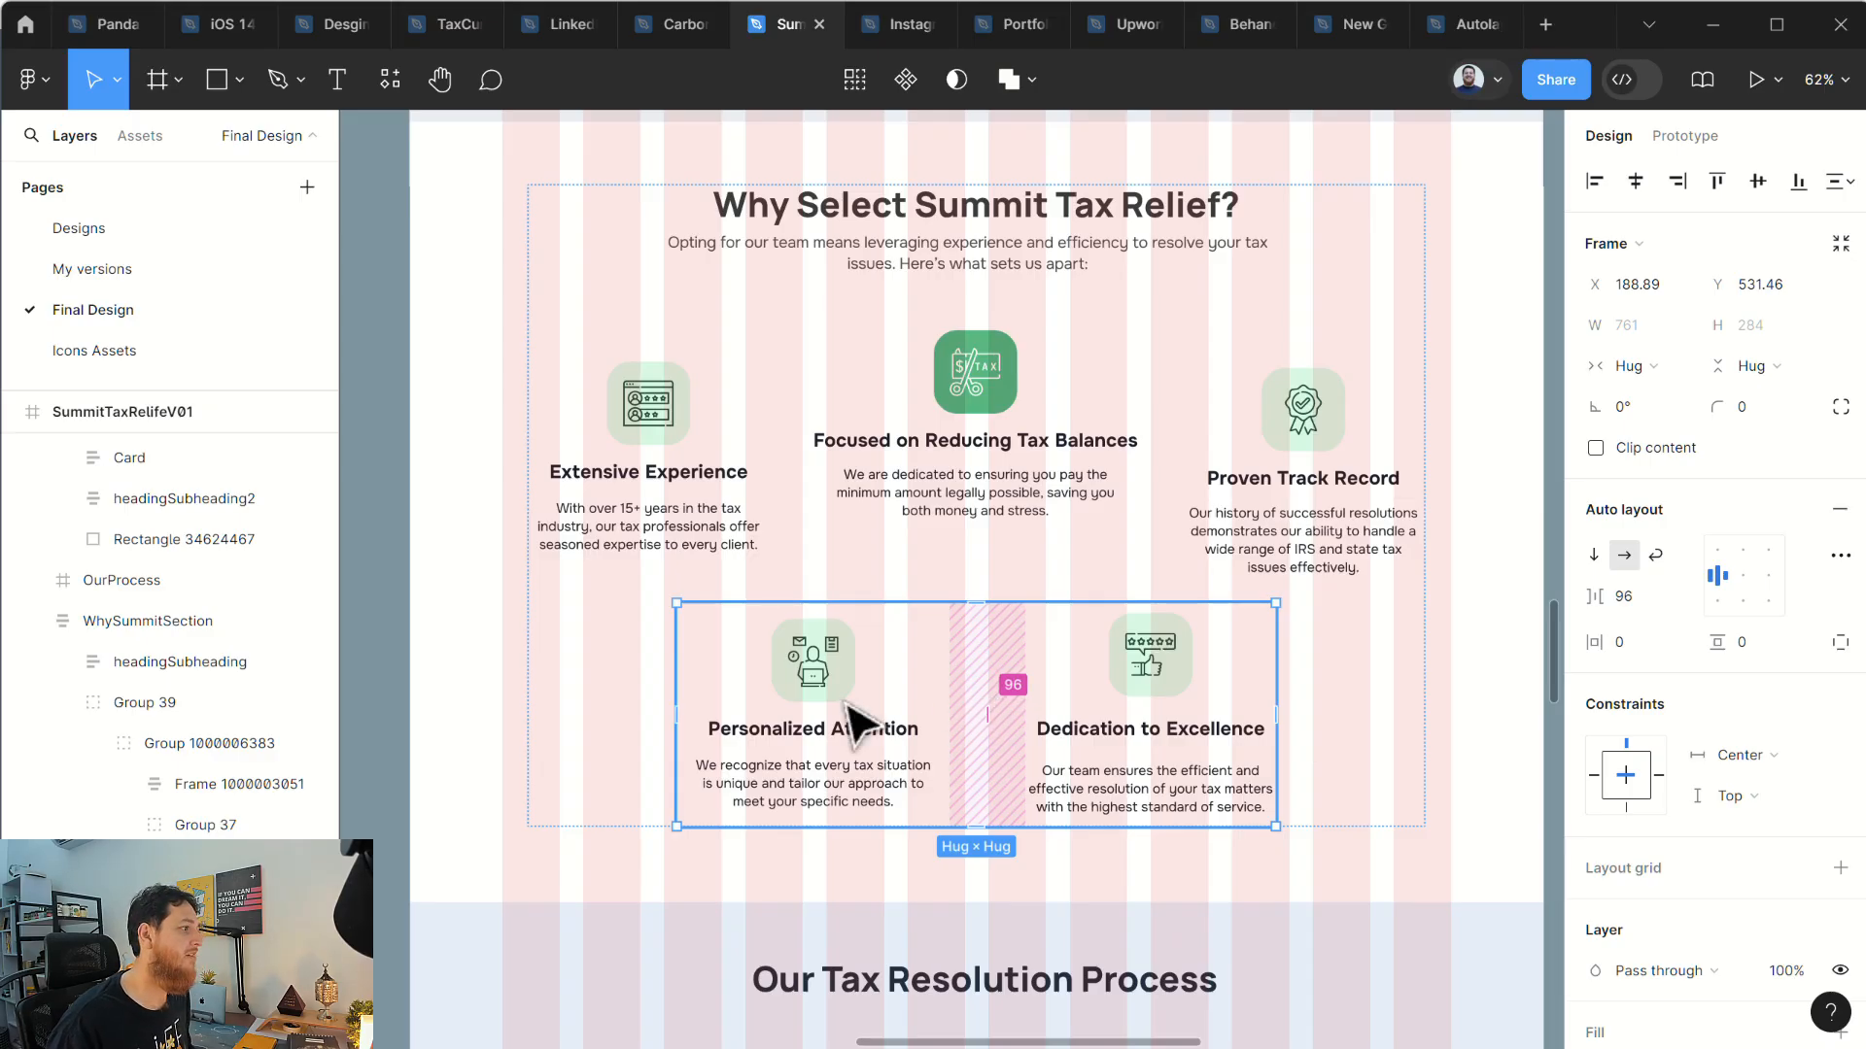
left_click(405, 658)
scroll(403, 663, "up", 1)
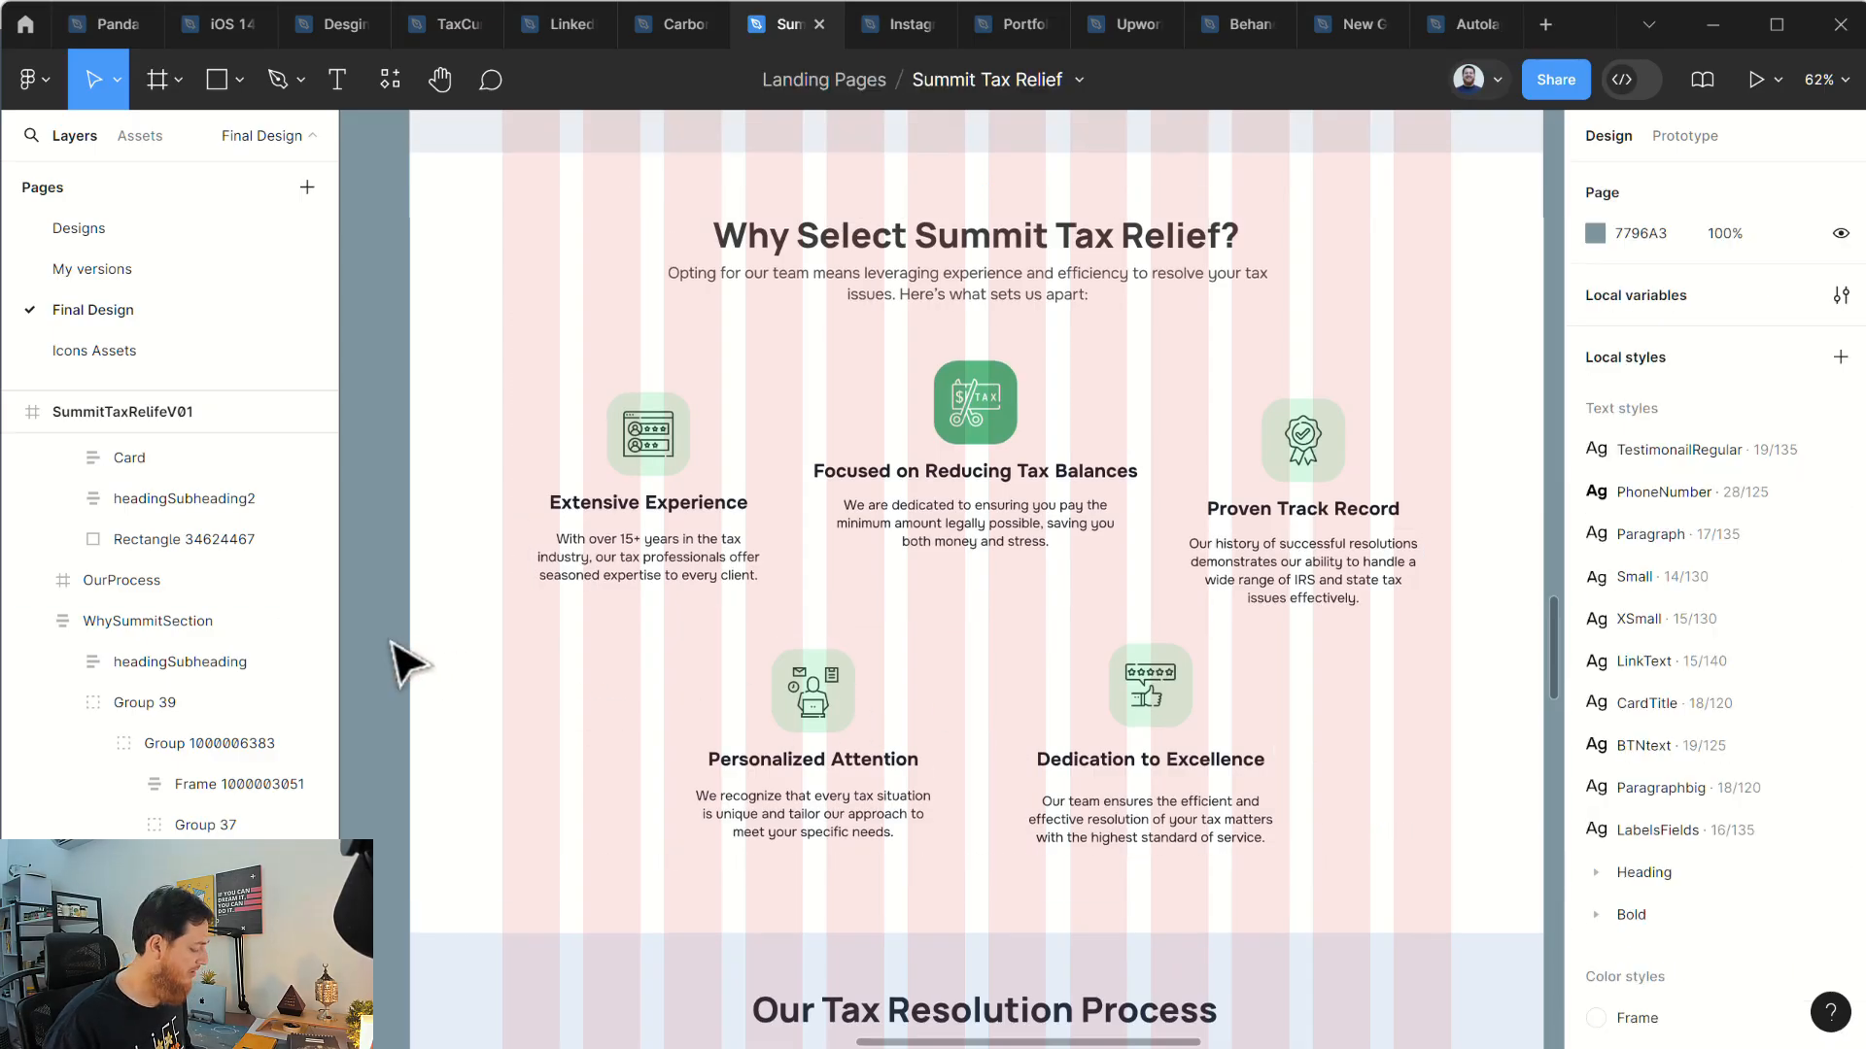
key("ctrl+g")
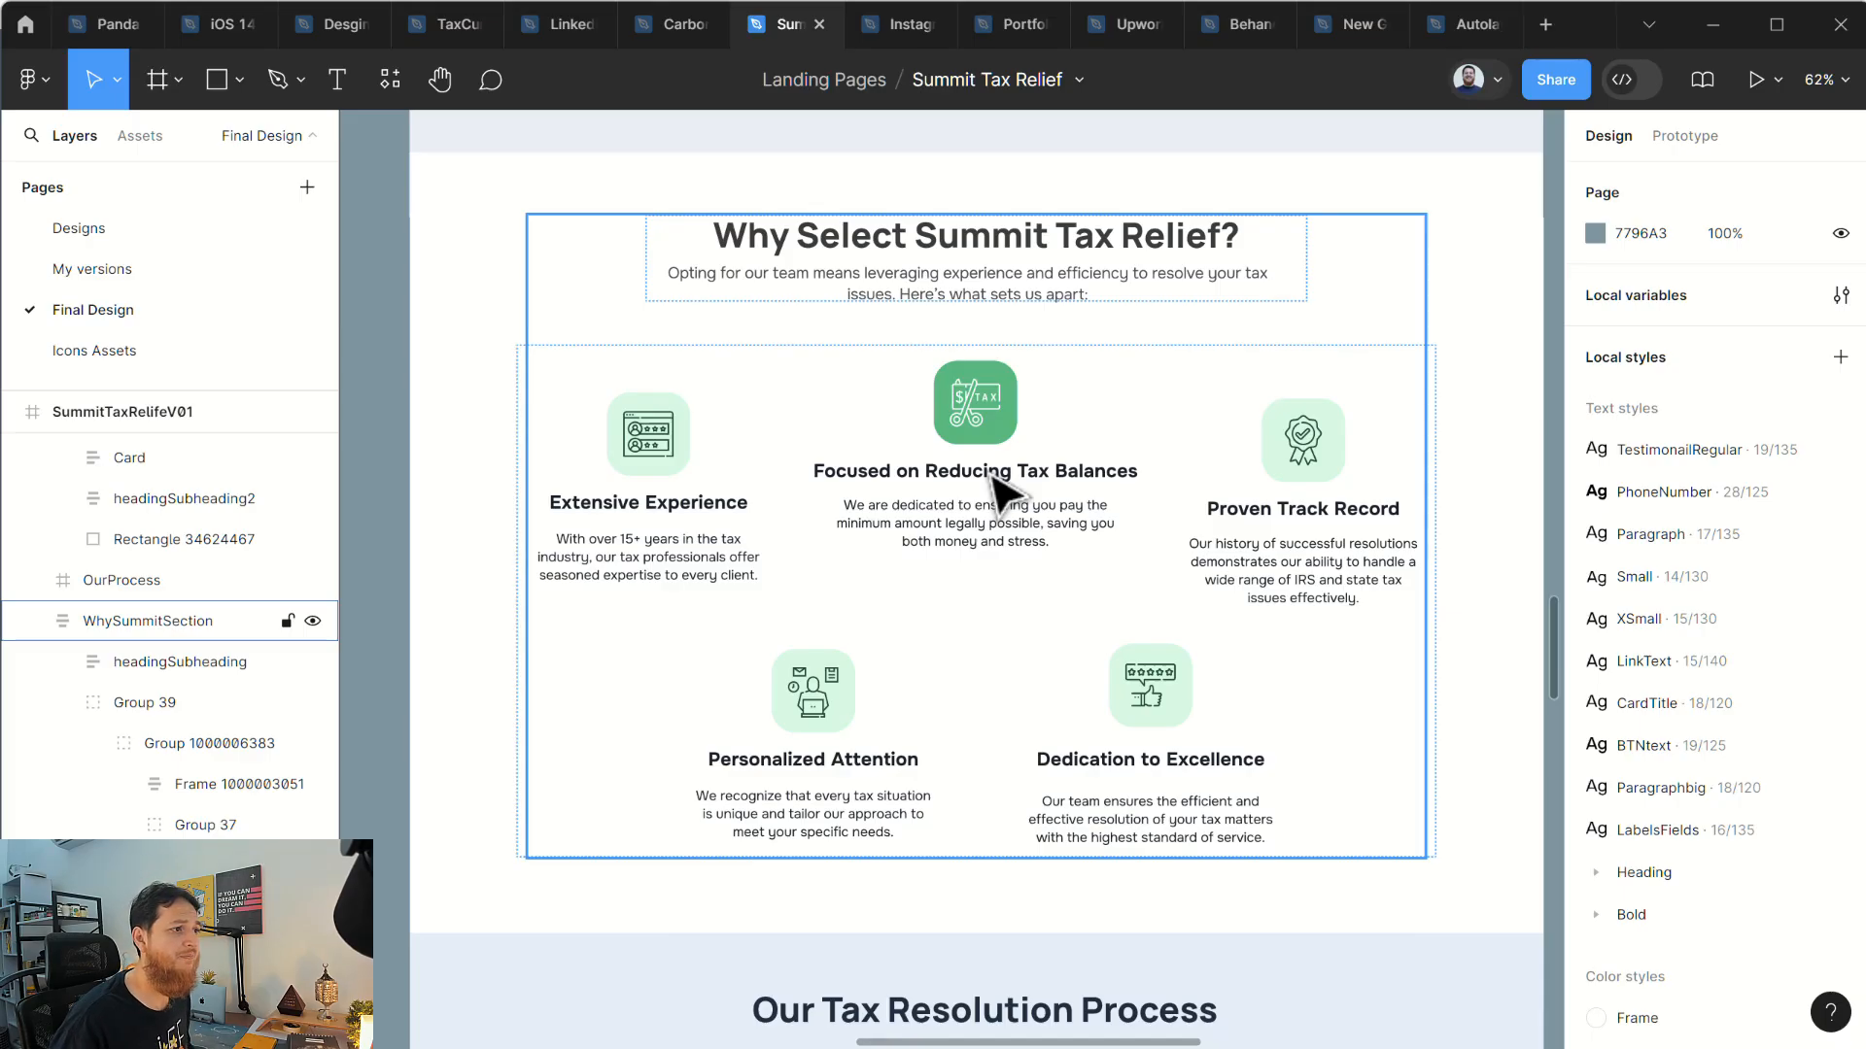
Step: Review the landing page sections from Why Select Summit Tax Relief down to the footer and back up
scroll(991, 743, "down", 9)
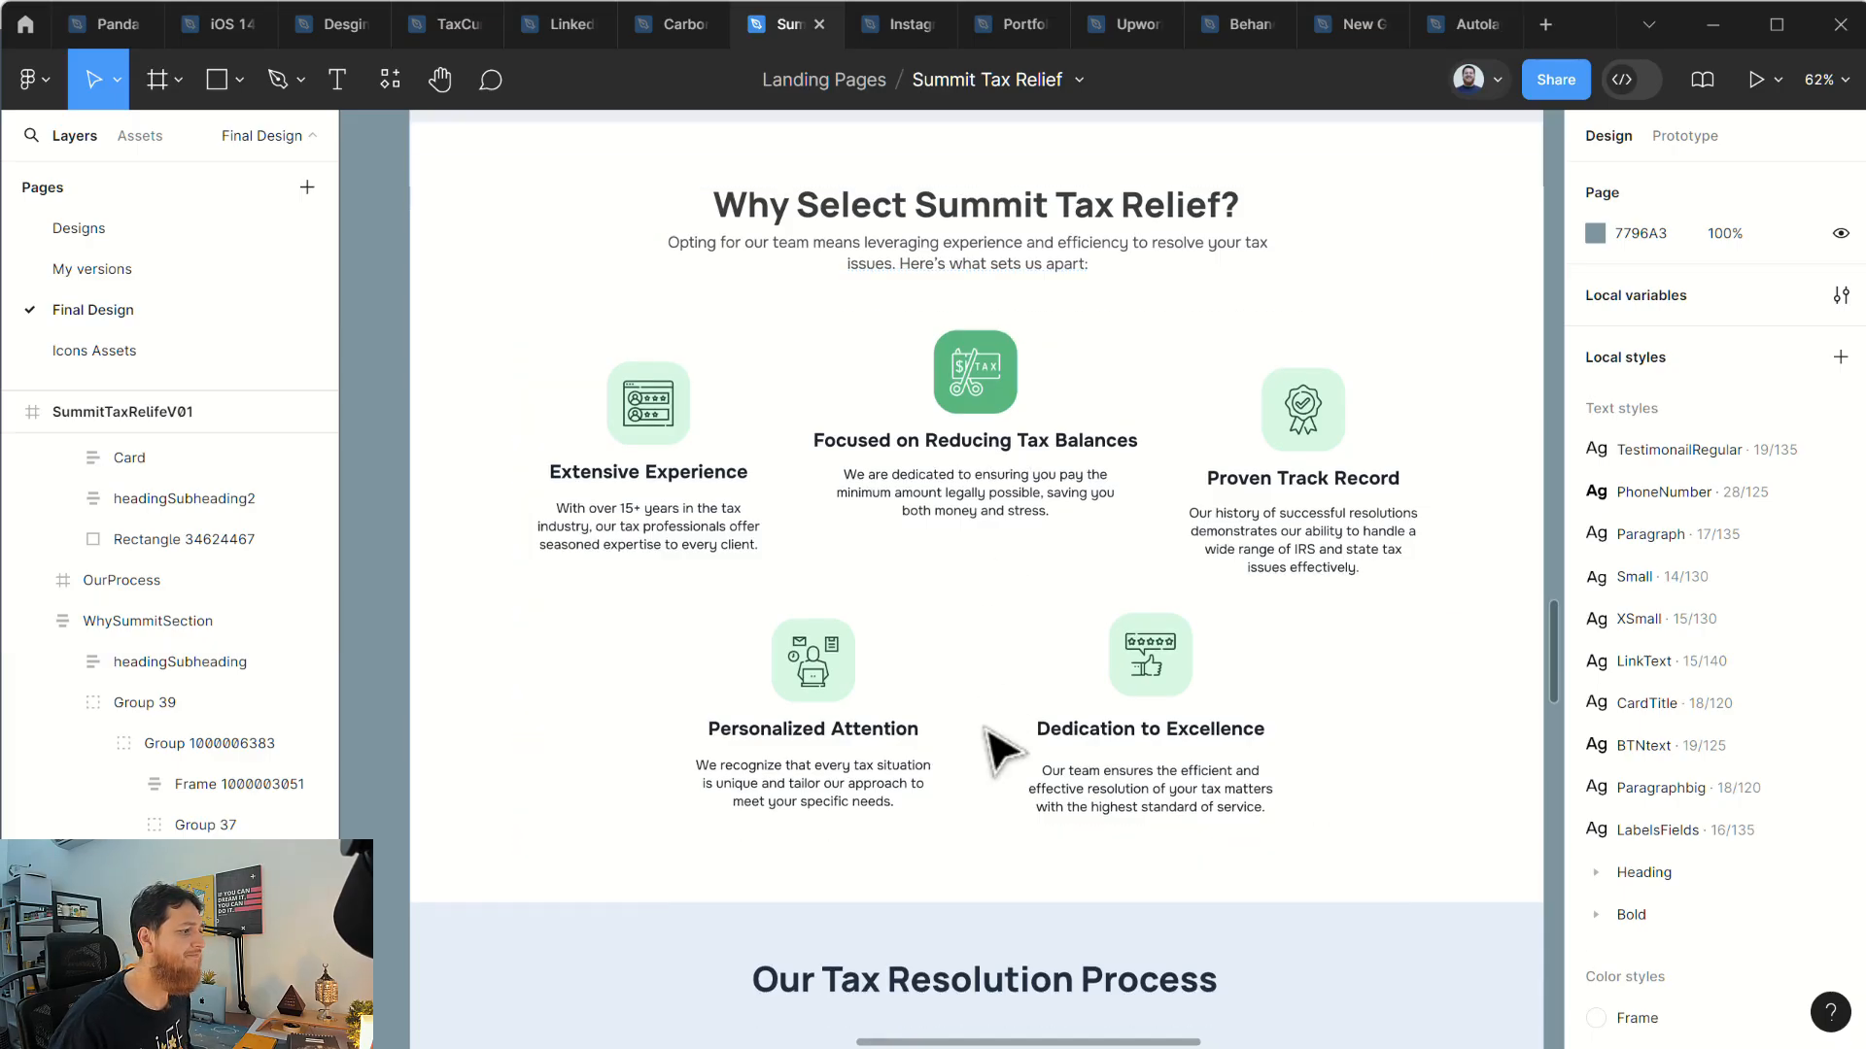
scroll(1000, 748, "up", 2)
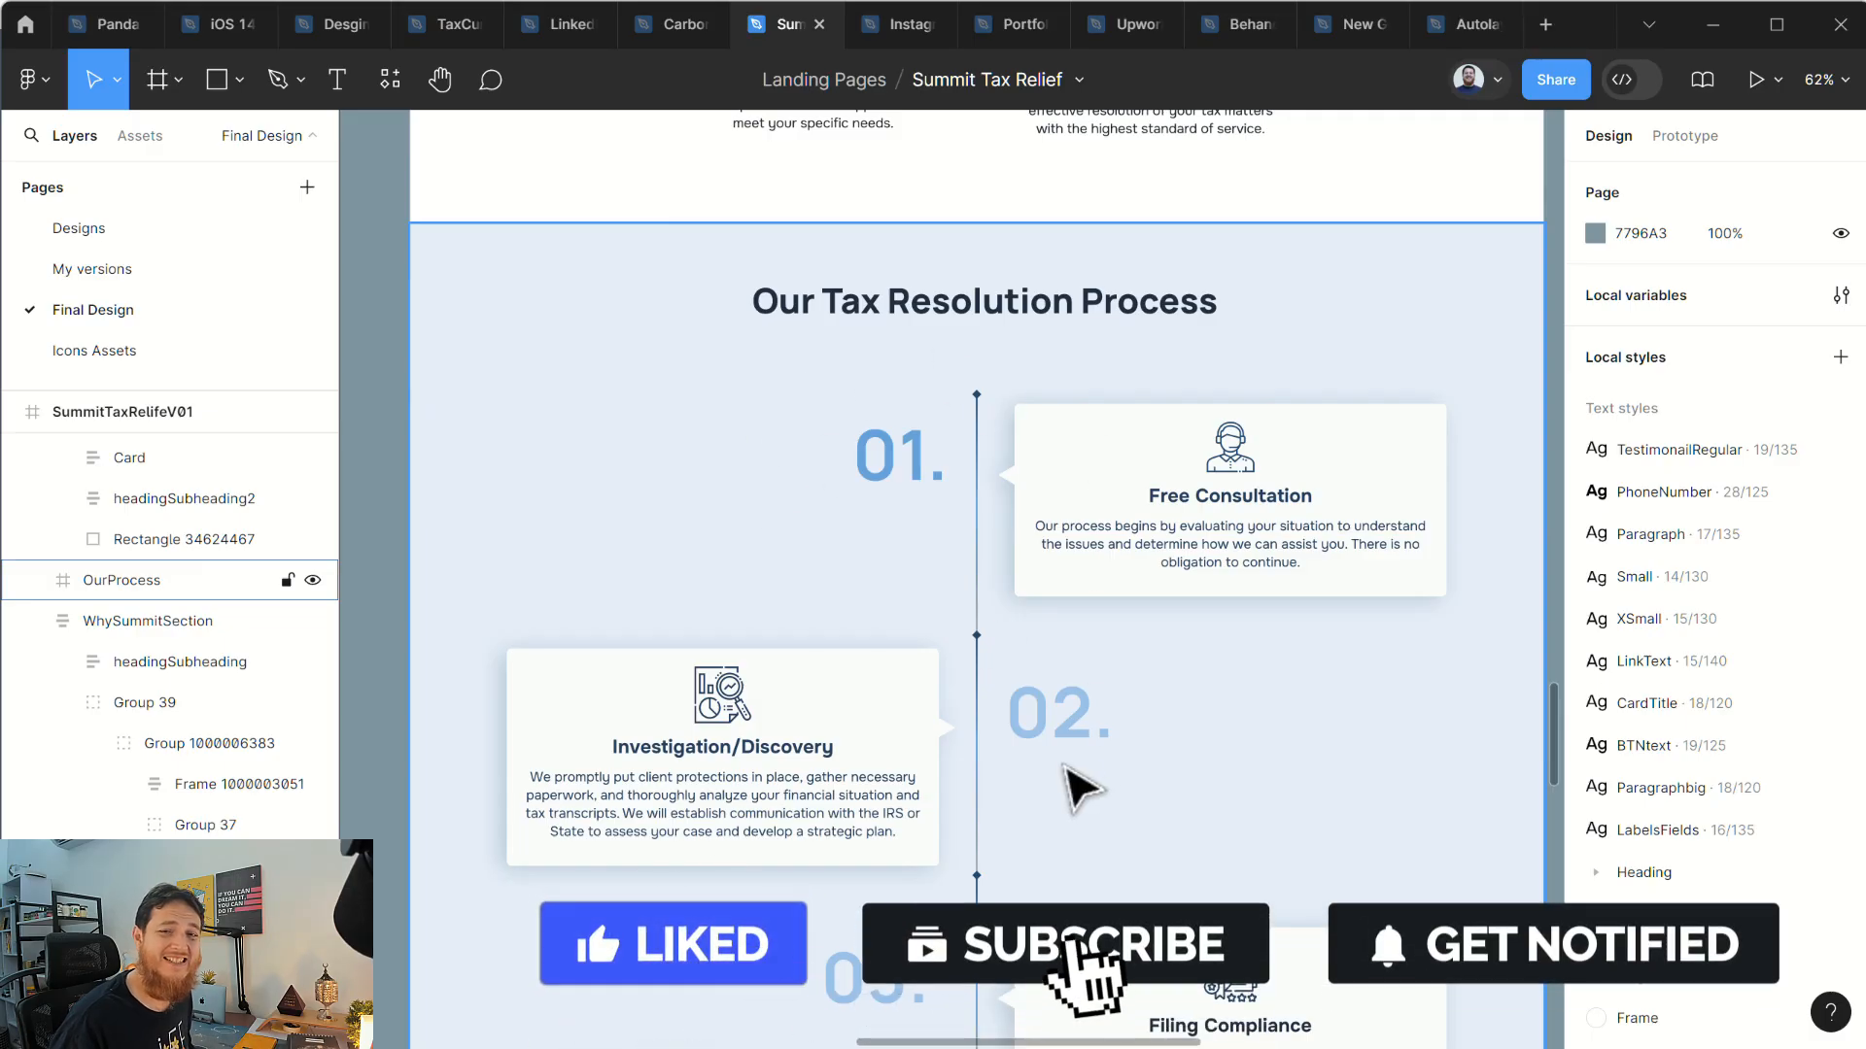
scroll(1067, 766, "down", 1)
scroll(1079, 787, "down", 20)
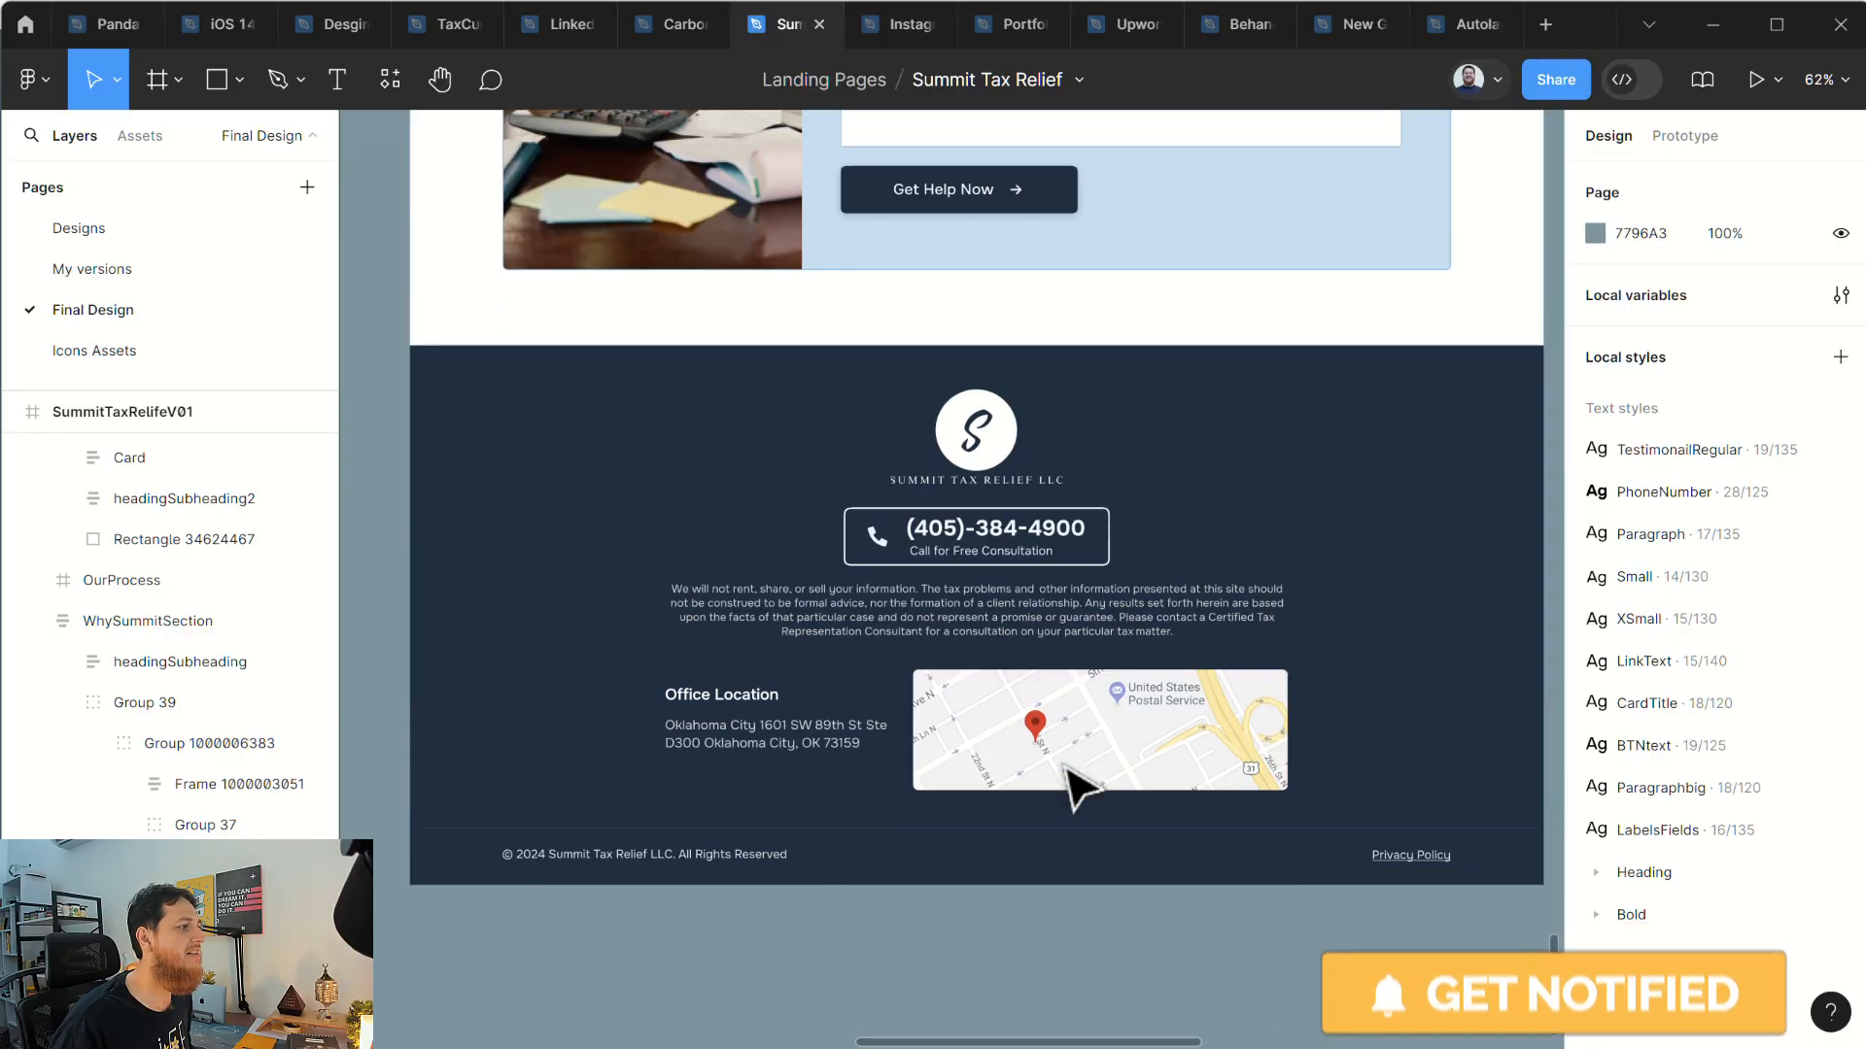
scroll(1079, 787, "up", 20)
scroll(1078, 787, "up", 1)
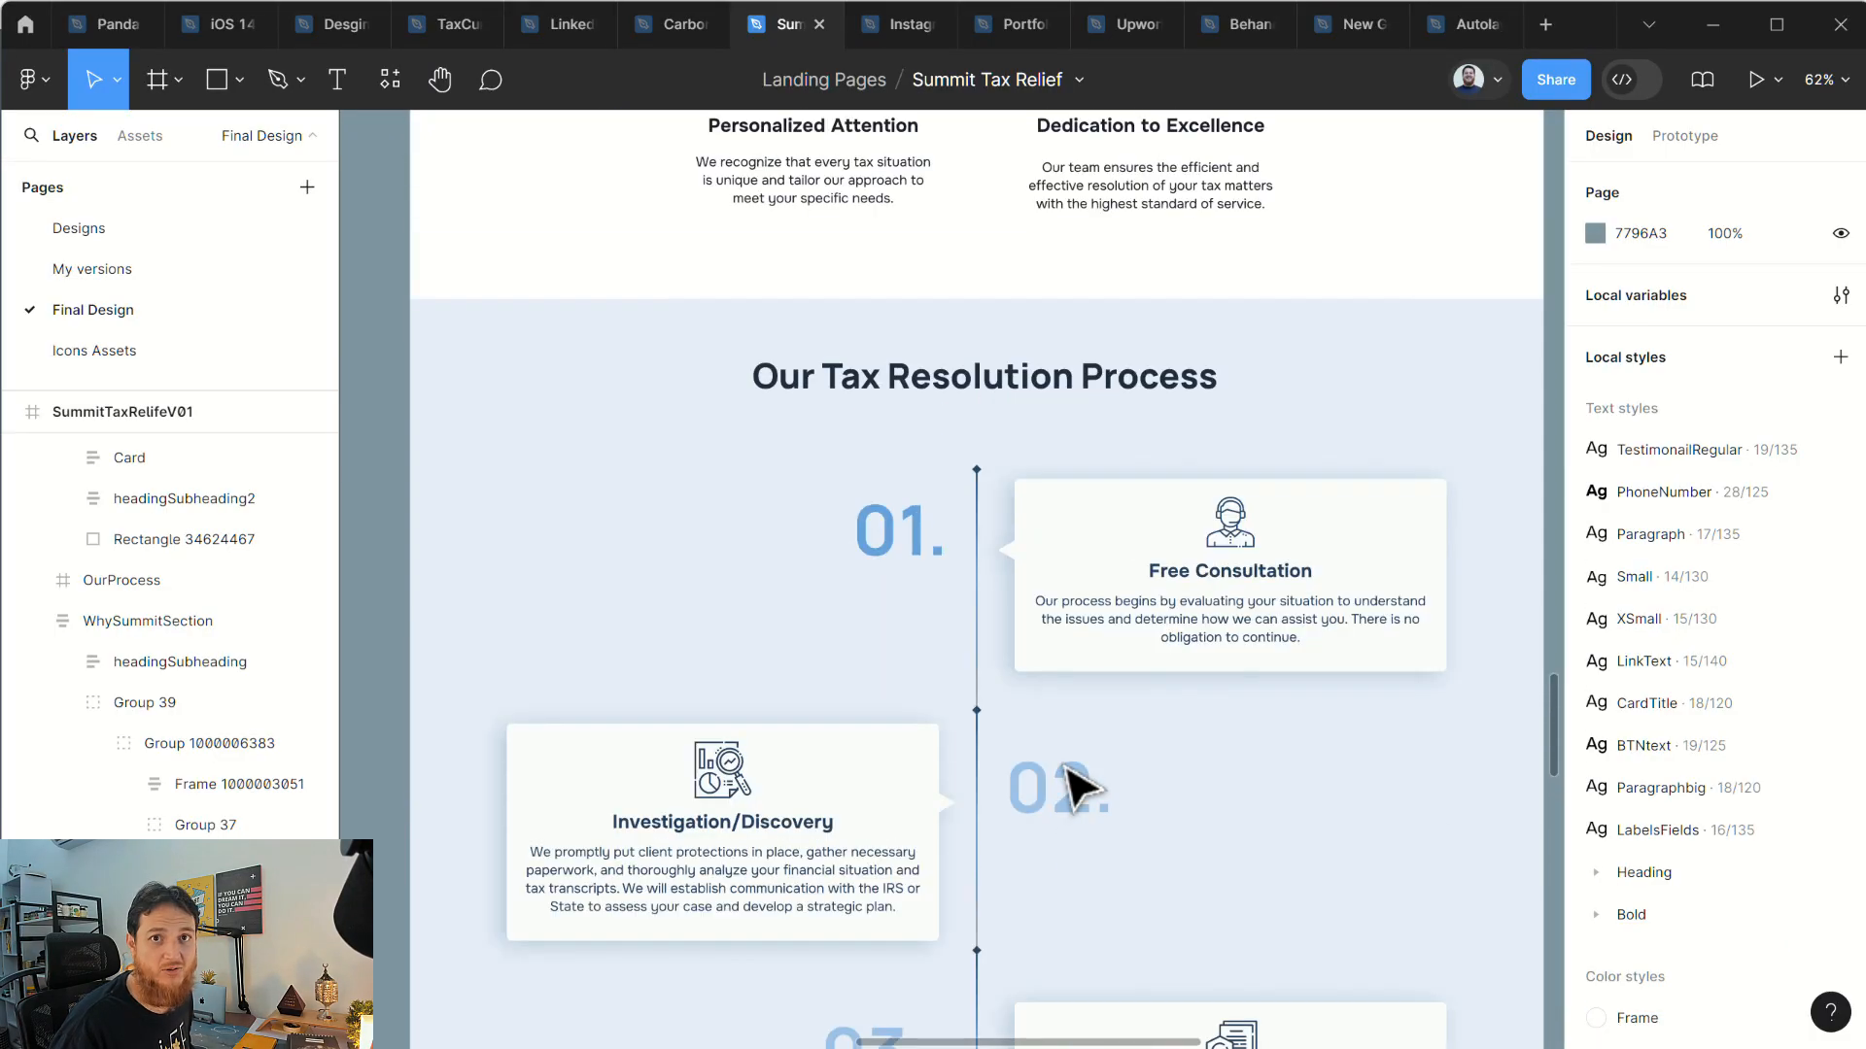
scroll(1079, 787, "up", 4)
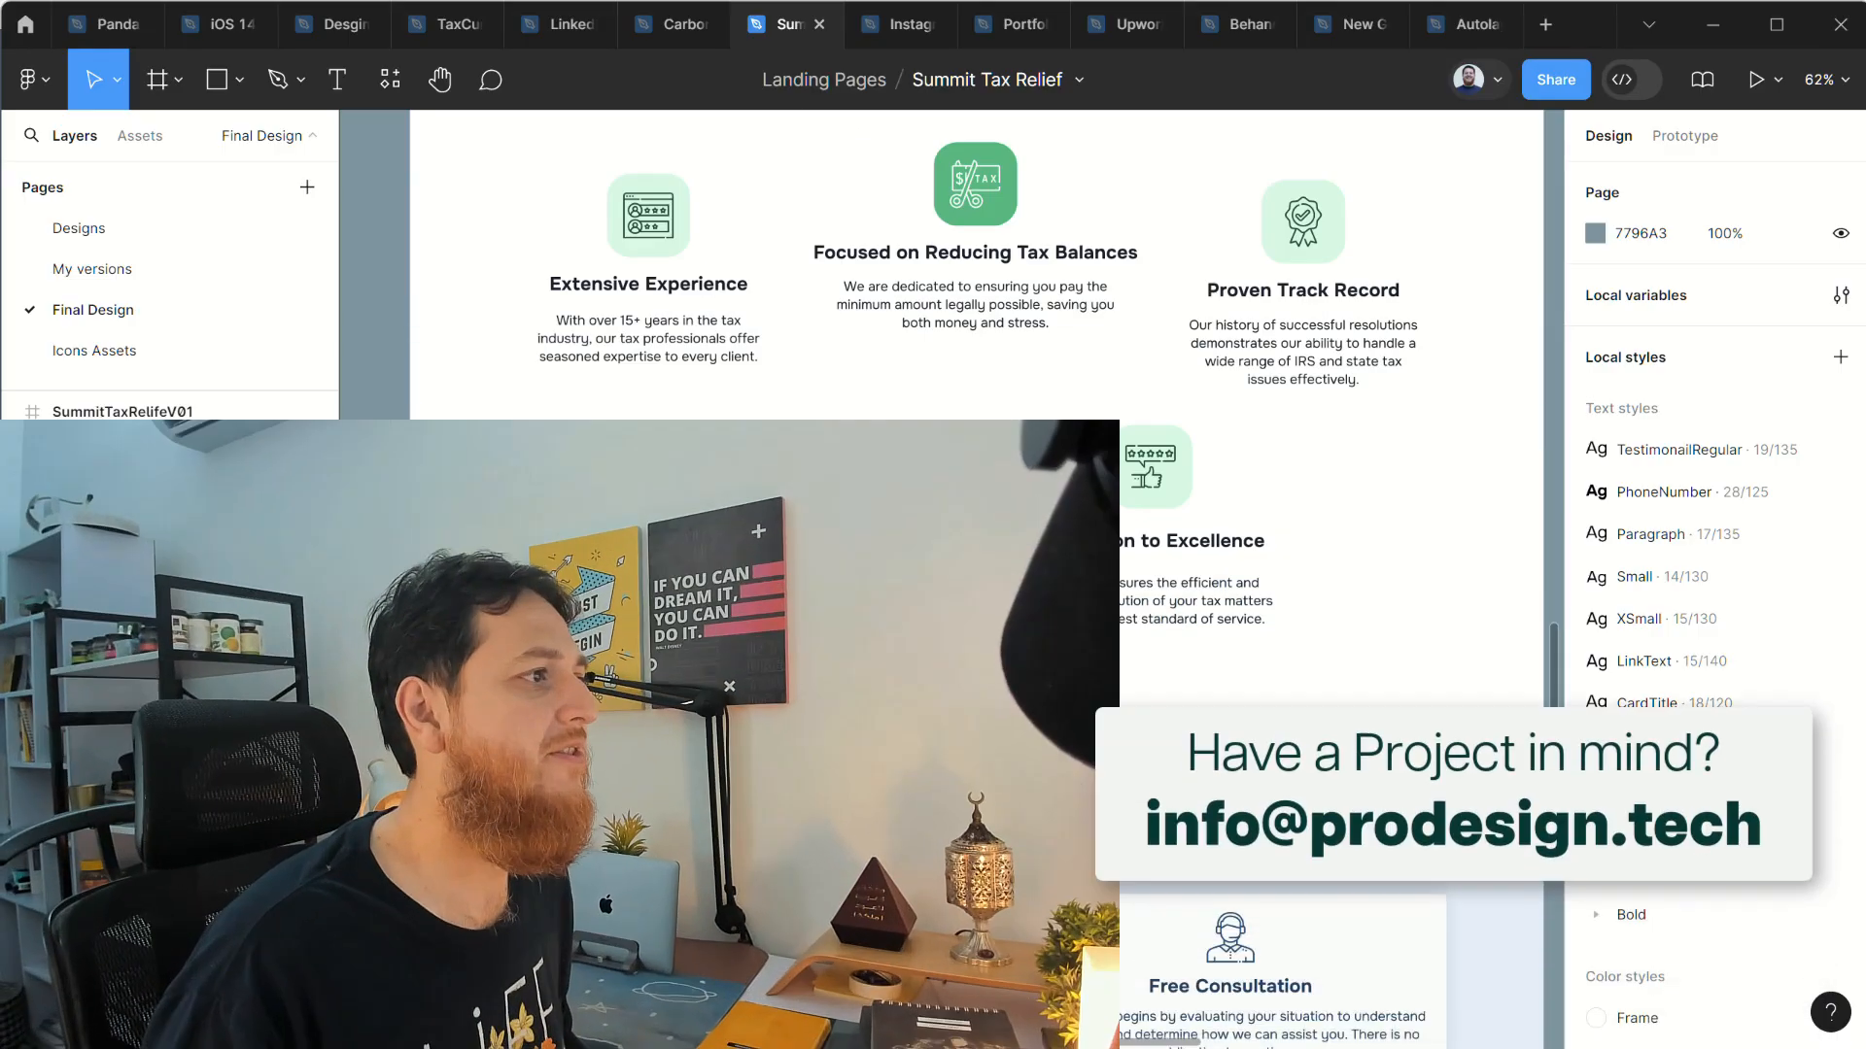